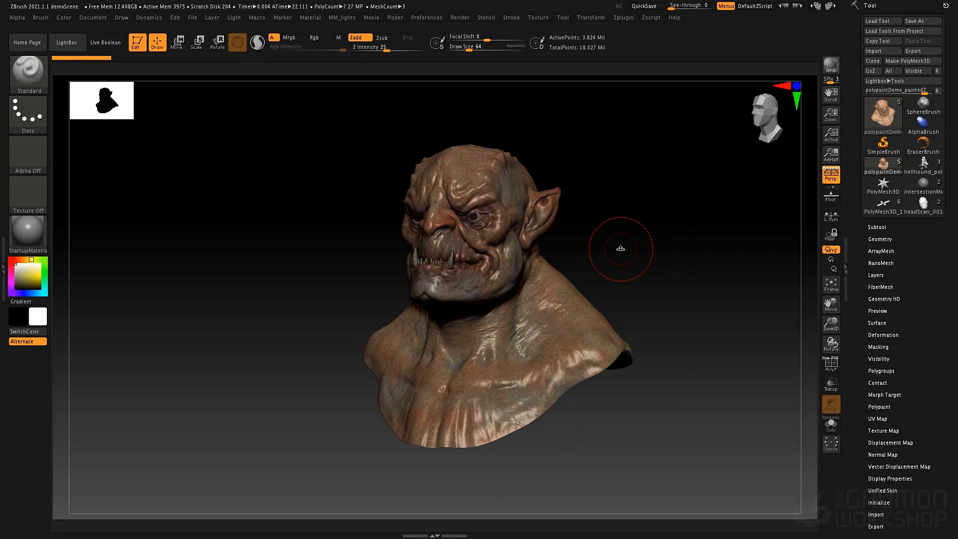
Expand the remeshed folder, select the polypaintDemo_painted subtool inside it and isolate it with Solo
{"action": "left_click", "coordinate": [877, 227]}
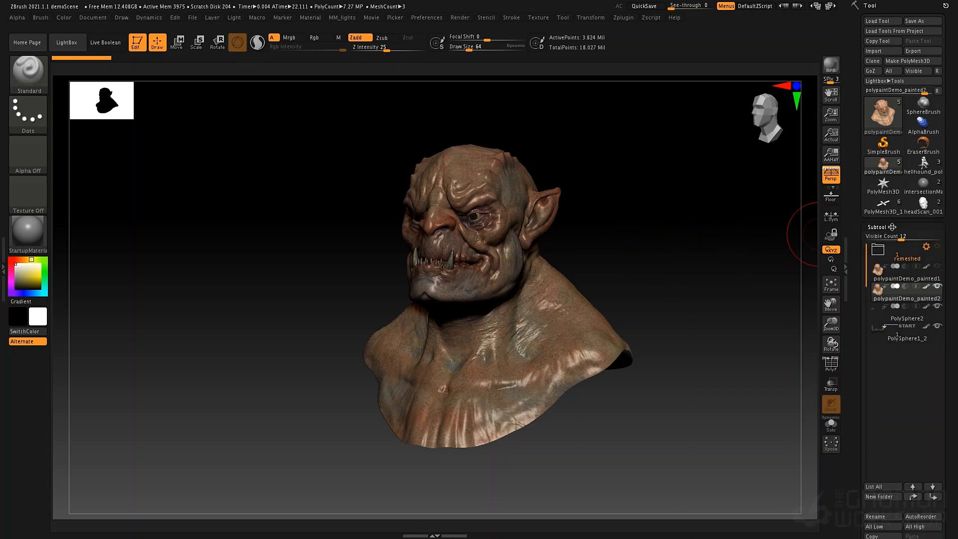
{"action": "left_click", "coordinate": [886, 258]}
{"action": "left_click", "coordinate": [887, 272]}
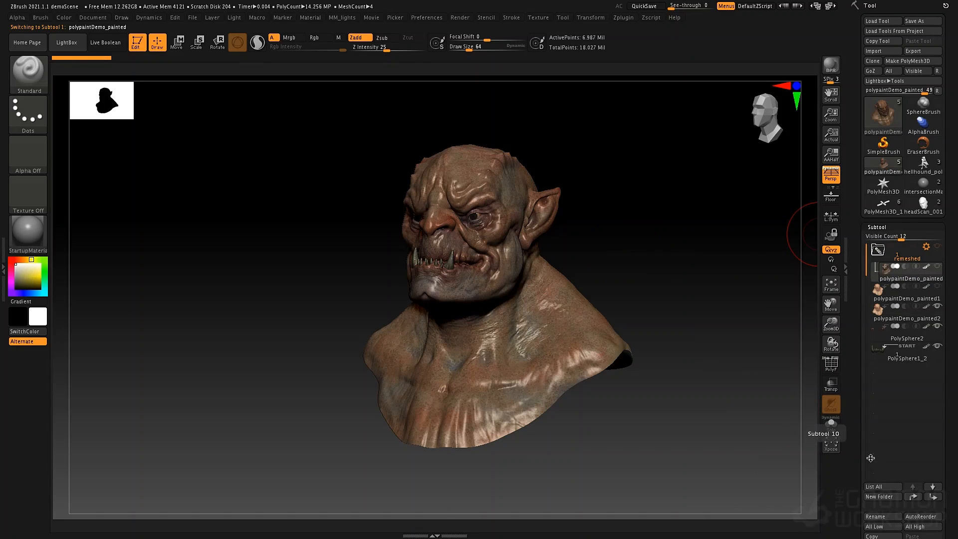
{"action": "left_click", "coordinate": [831, 423]}
{"action": "left_click_drag", "start_coordinate": [624, 324], "coordinate": [579, 316]}
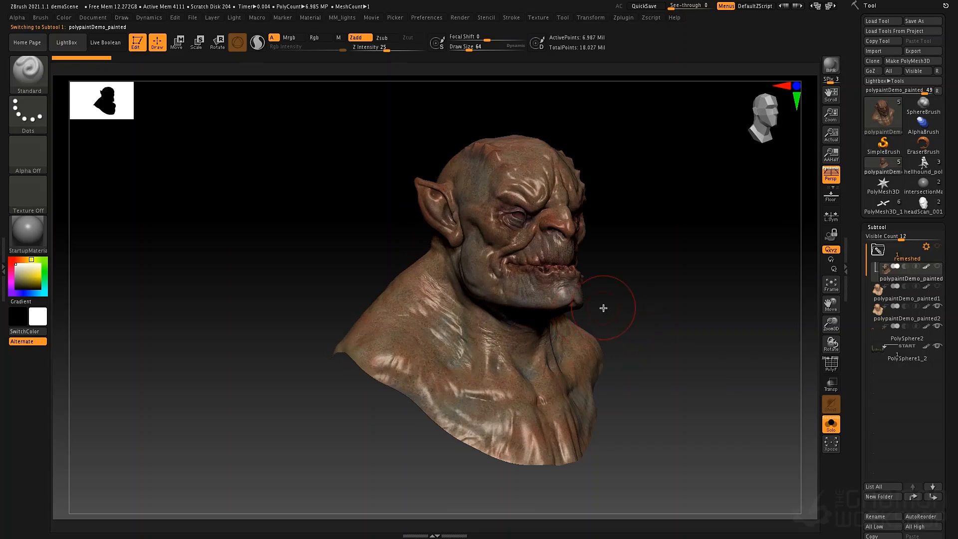
Lower the isolated bust to its lowest subdivision level and show its polyframe to inspect the base topology
{"action": "key", "text": "shift"}
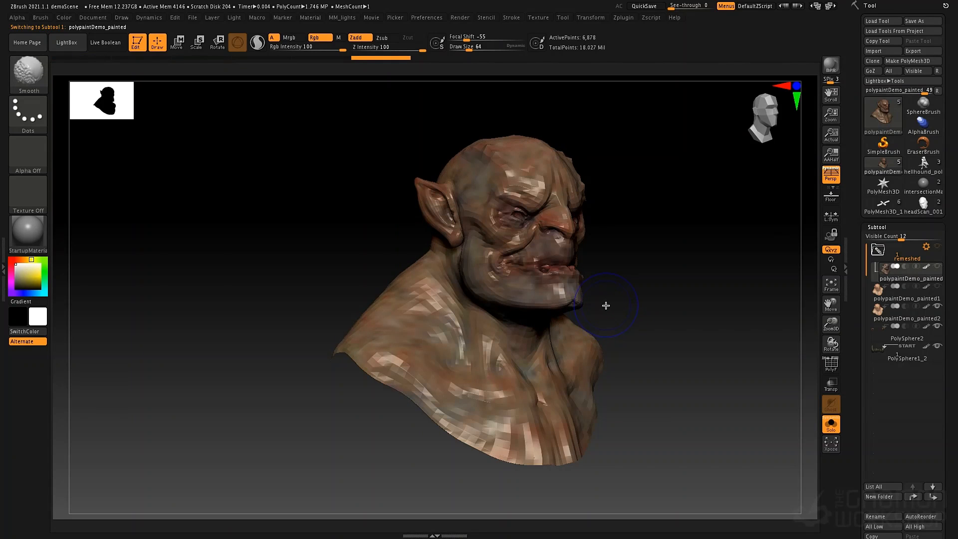
{"action": "key", "text": "shift+f"}
{"action": "left_click_drag", "start_coordinate": [627, 259], "coordinate": [637, 322], "text": "alt"}
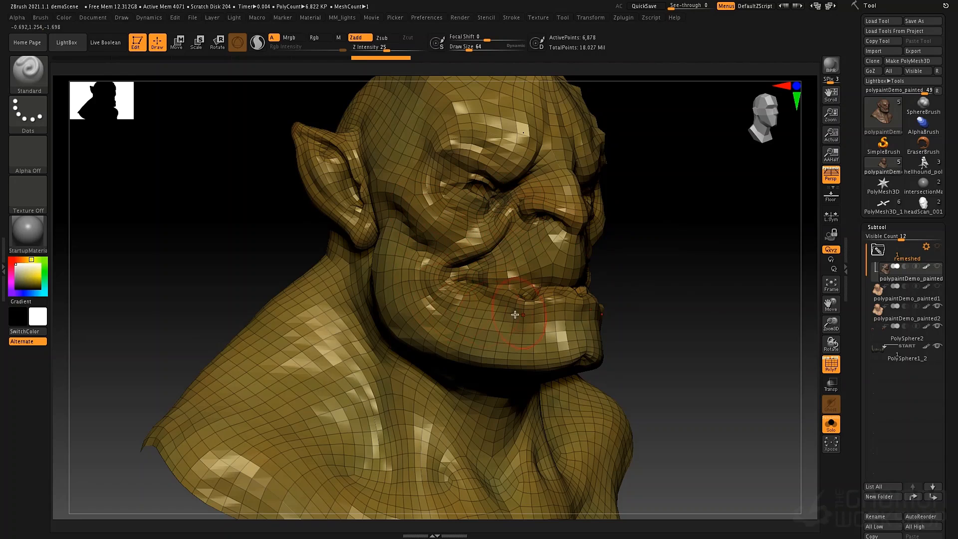
{"action": "right_click_drag", "start_coordinate": [452, 339], "coordinate": [447, 294], "text": "ctrl"}
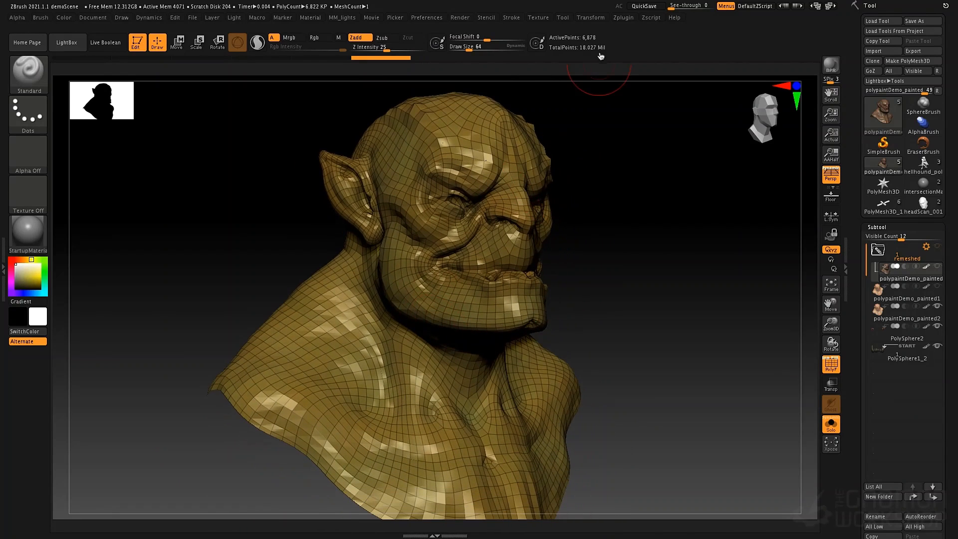
Open the geometry settings, return the bust to subdivision level 6 and hide the polyframe to view the painted detail
{"action": "left_click", "coordinate": [876, 227]}
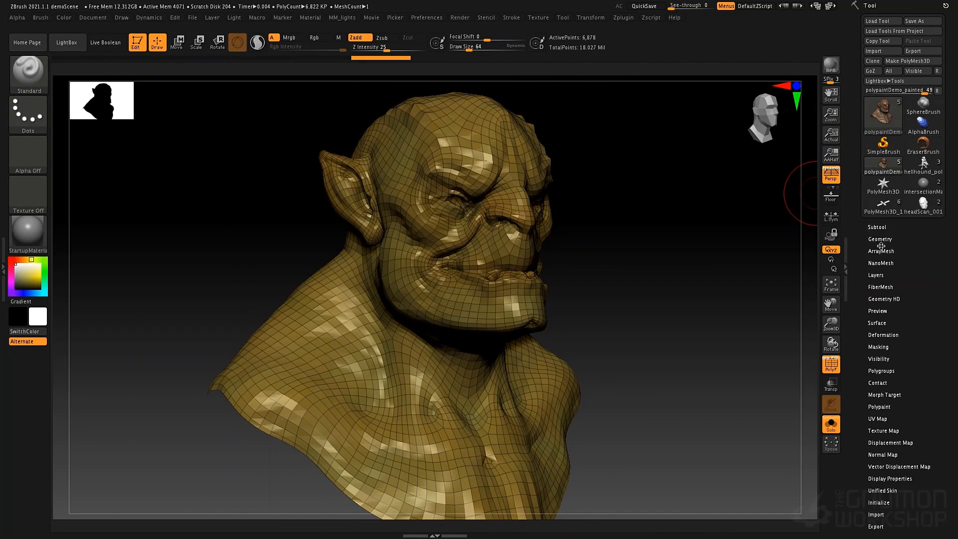
{"action": "left_click", "coordinate": [879, 239]}
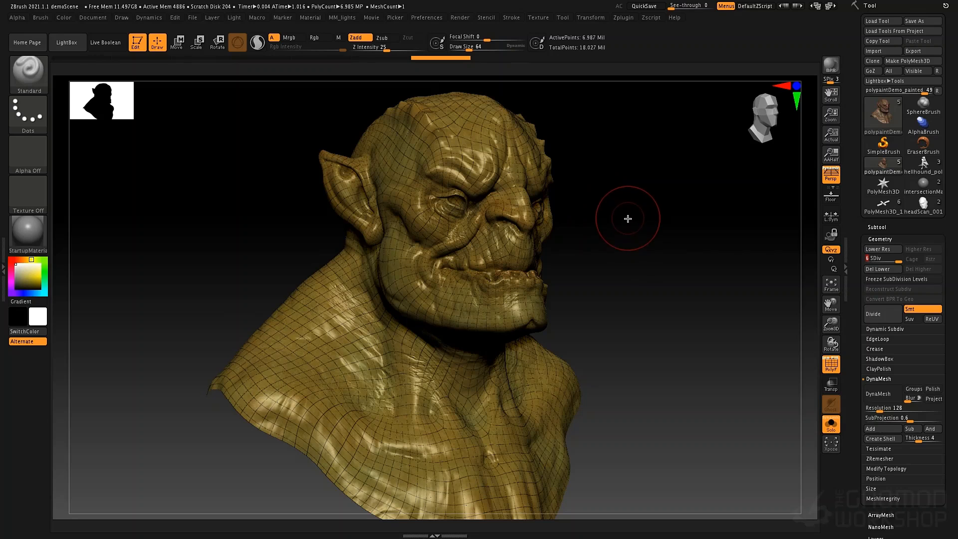
{"action": "key", "text": "shift"}
{"action": "key", "text": "shift+f"}
{"action": "left_click_drag", "start_coordinate": [619, 199], "coordinate": [613, 197]}
{"action": "key", "text": "shift"}
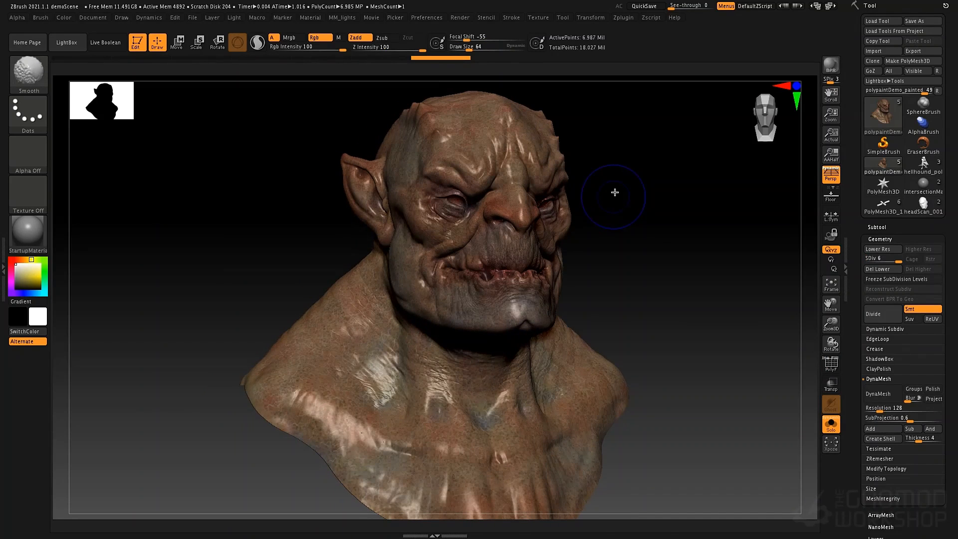
Lower the bust to subdivision level 1 and choose the Move brush
{"action": "key", "text": "shift+d"}
{"action": "key", "text": "shift+d"}
{"action": "key", "text": "shift+d"}
{"action": "key", "text": "shift+d"}
{"action": "key", "text": "shift+d"}
{"action": "key", "text": "b"}
{"action": "key", "text": "m"}
{"action": "key", "text": "v"}
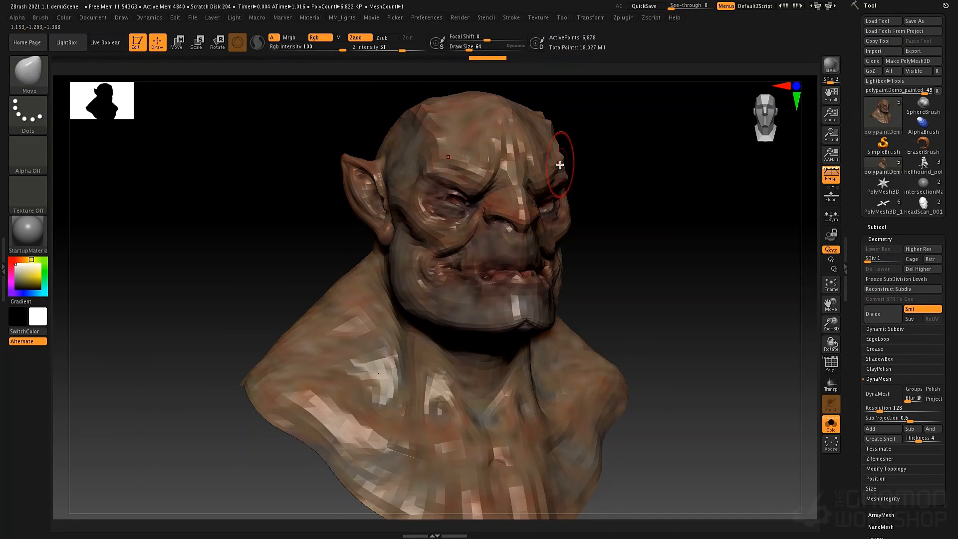
Enlarge the Move brush to a draw size of 191 and pull the top of the orc's head upward
{"action": "key", "text": "space"}
{"action": "left_click_drag", "start_coordinate": [560, 165], "coordinate": [567, 164]}
{"action": "key", "text": "space"}
{"action": "mouse_move", "coordinate": [535, 125]}
{"action": "left_mouse_down"}
{"action": "mouse_move", "coordinate": [543, 126]}
{"action": "mouse_move", "coordinate": [515, 92]}
{"action": "mouse_move", "coordinate": [544, 108]}
{"action": "left_mouse_up"}
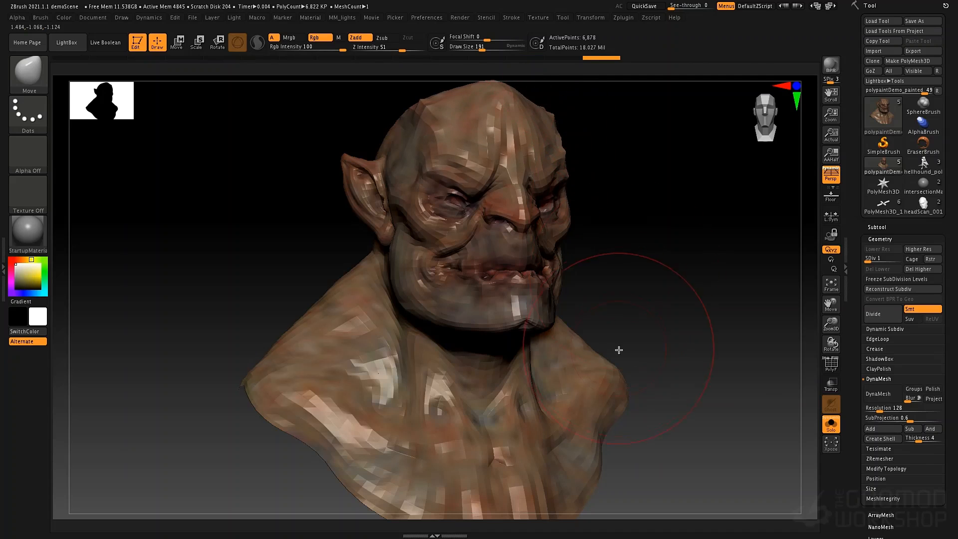
{"action": "left_click_drag", "start_coordinate": [578, 335], "coordinate": [583, 328]}
Step the bust up to subdivision level 3 to check the reshaped head, and return to level 1
{"action": "key", "text": "d"}
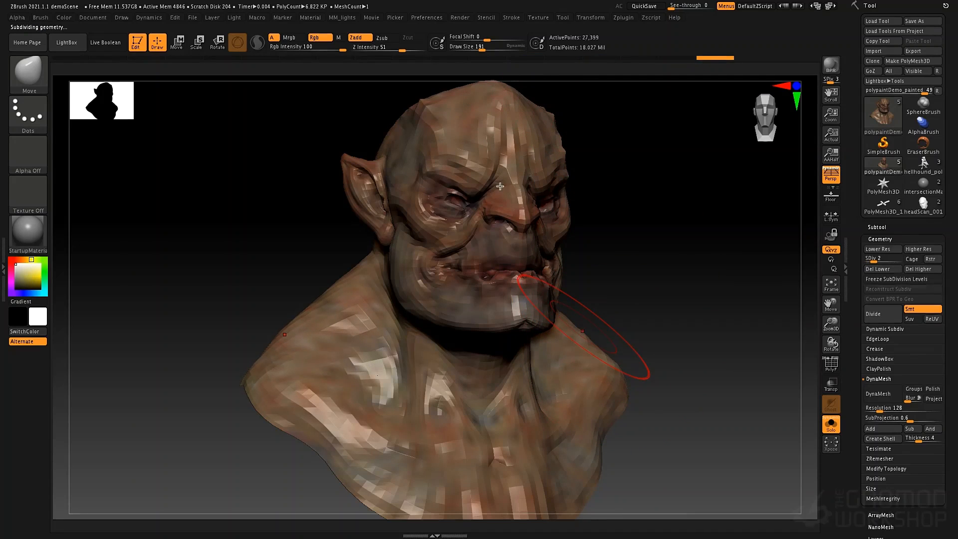
{"action": "key", "text": "d"}
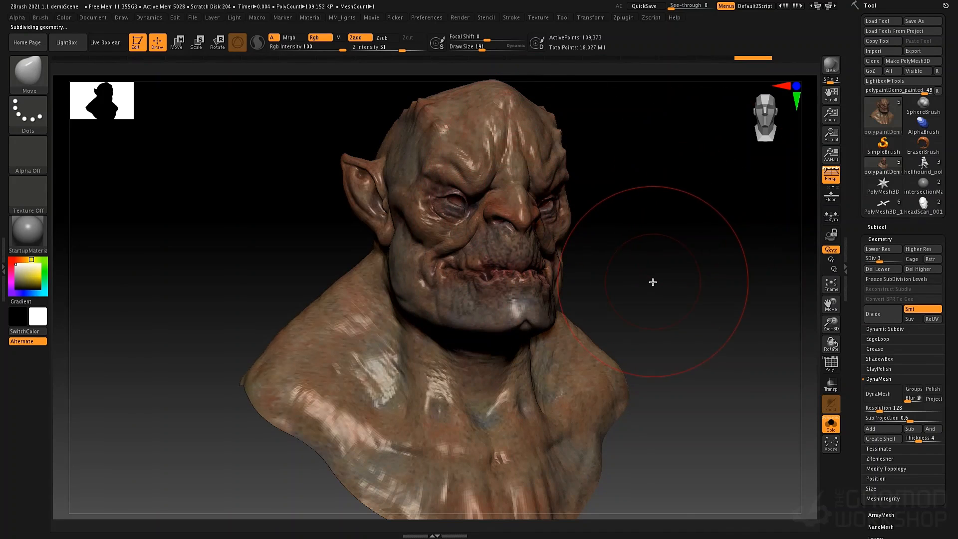
{"action": "key", "text": "shift+d"}
{"action": "key", "text": "shift+d"}
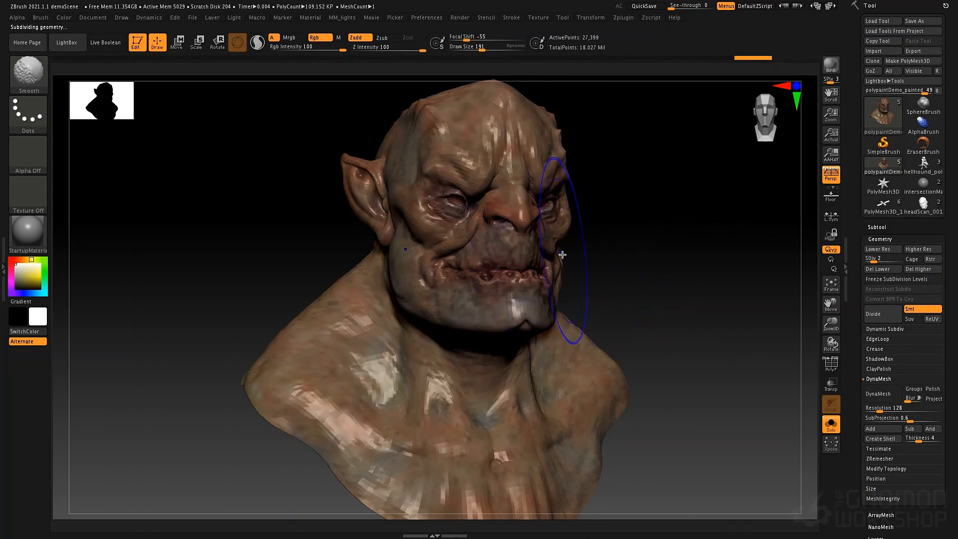
Paint a mask over the whole head and invert it so the neck and shoulders are protected
{"action": "mouse_move", "coordinate": [458, 204]}
{"action": "left_mouse_down", "text": "ctrl"}
{"action": "mouse_move", "coordinate": [528, 188]}
{"action": "mouse_move", "coordinate": [483, 280]}
{"action": "mouse_move", "coordinate": [357, 162]}
{"action": "left_mouse_up", "text": "ctrl"}
{"action": "left_click_drag", "start_coordinate": [526, 104], "coordinate": [474, 109], "text": "ctrl"}
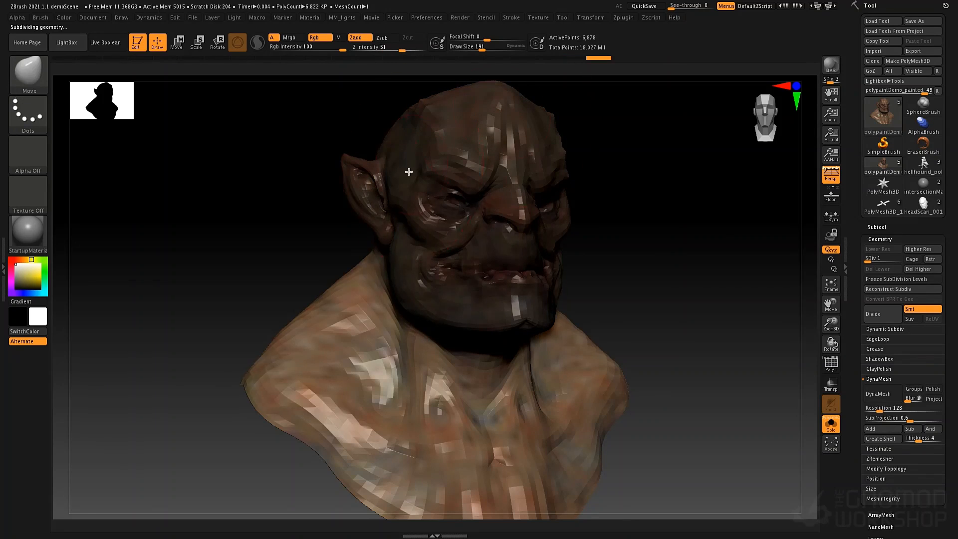
{"action": "mouse_move", "coordinate": [408, 172]}
{"action": "right_mouse_down"}
{"action": "mouse_move", "coordinate": [529, 175]}
{"action": "mouse_move", "coordinate": [543, 164]}
{"action": "right_mouse_up"}
{"action": "left_click_drag", "start_coordinate": [300, 219], "coordinate": [356, 113], "text": "ctrl"}
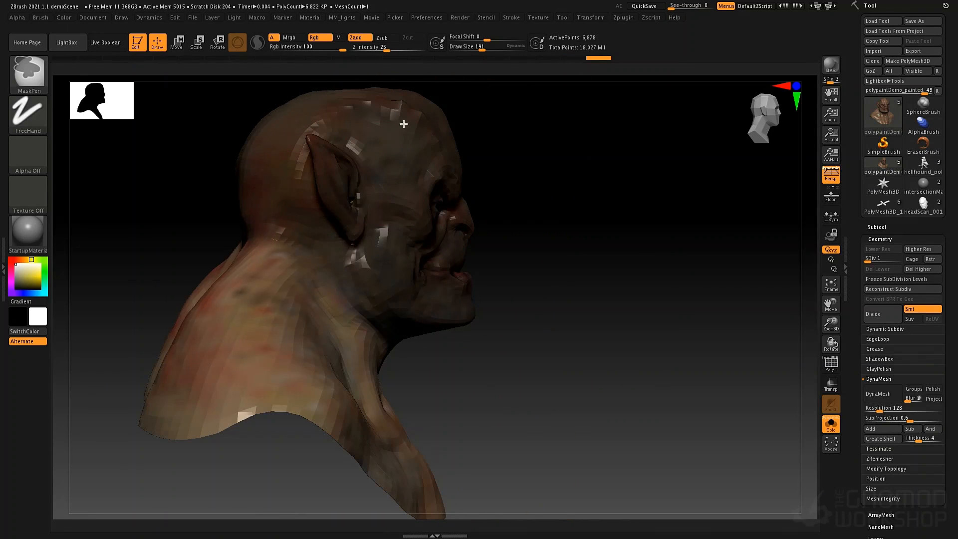
{"action": "left_click", "coordinate": [642, 228], "text": "ctrl"}
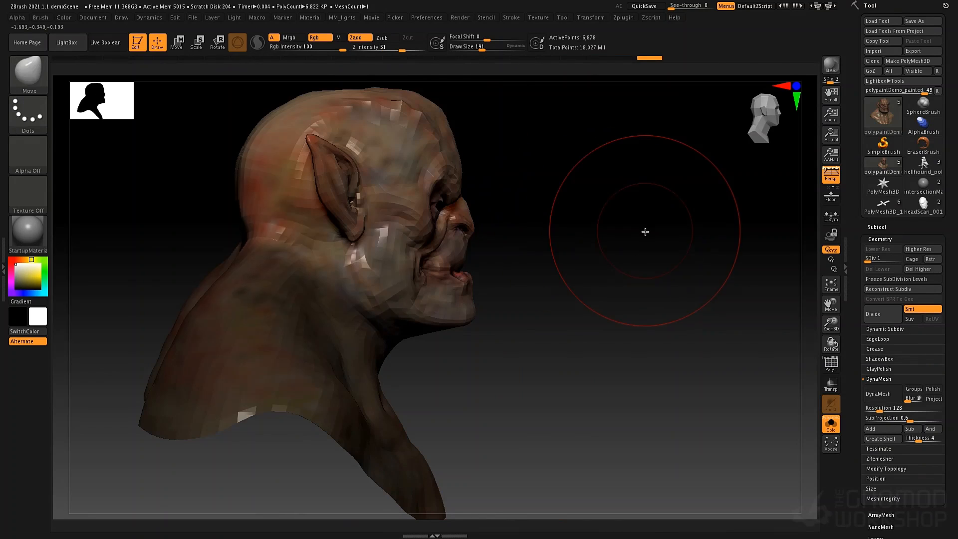
Center the transform gizmo on the unmasked head, lower it to chin level and try turning the head sideways
{"action": "key", "text": "r"}
{"action": "right_click_drag", "start_coordinate": [623, 212], "coordinate": [578, 213]}
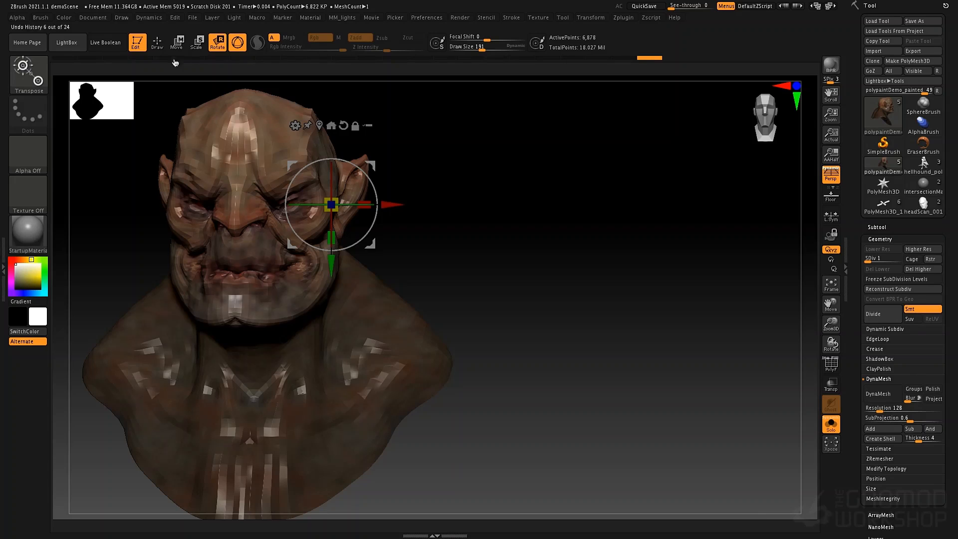
{"action": "left_click", "coordinate": [319, 126]}
{"action": "left_click_drag", "start_coordinate": [477, 175], "coordinate": [597, 170], "text": "alt"}
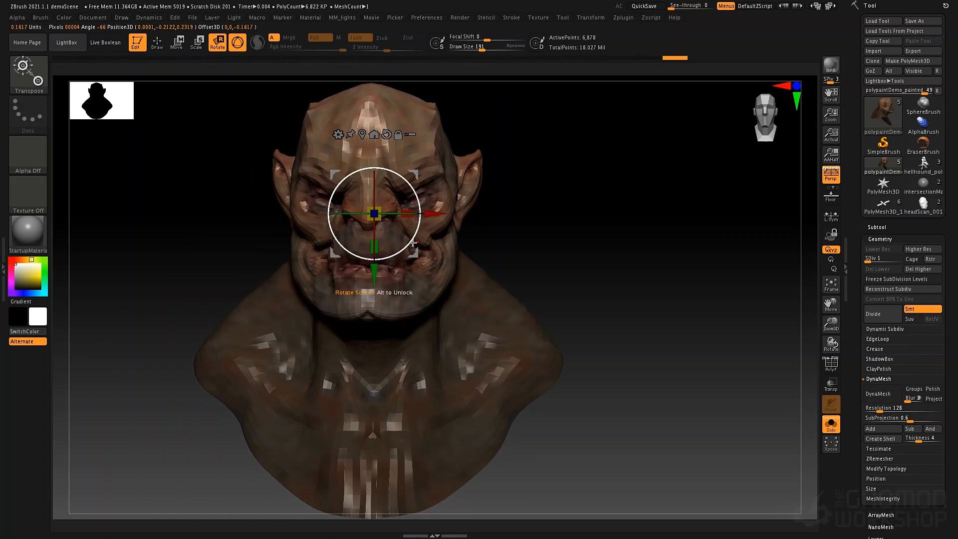
{"action": "left_click_drag", "start_coordinate": [373, 273], "coordinate": [375, 344]}
{"action": "left_click_drag", "start_coordinate": [397, 285], "coordinate": [370, 287]}
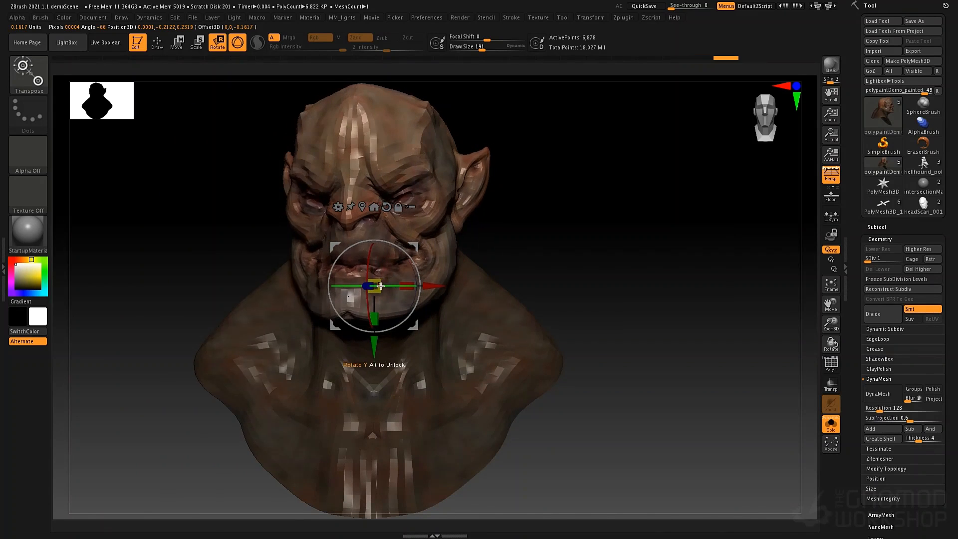
Reposition the gizmo at the back of the neck in side view and try rotating the head from there
{"action": "left_click_drag", "start_coordinate": [568, 242], "coordinate": [527, 244]}
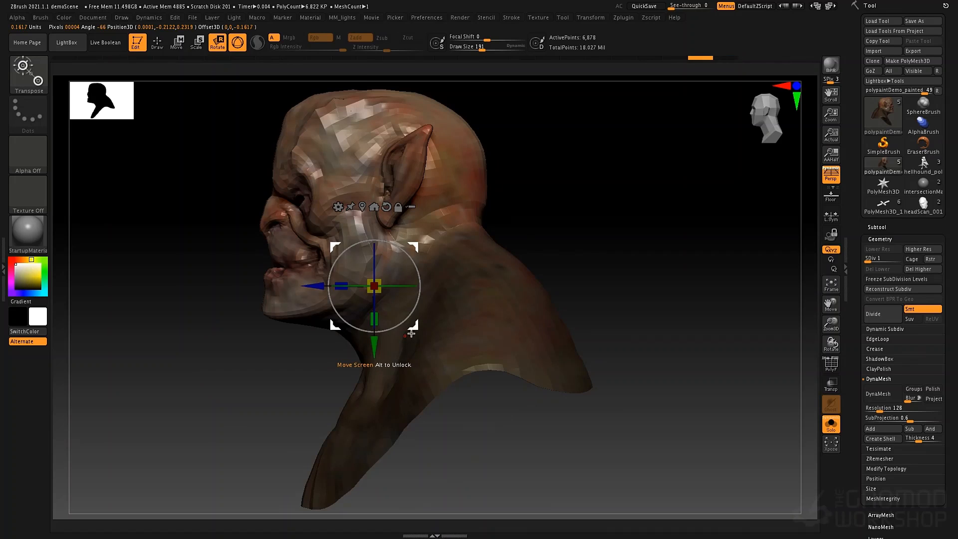
{"action": "left_click_drag", "start_coordinate": [412, 327], "coordinate": [489, 291]}
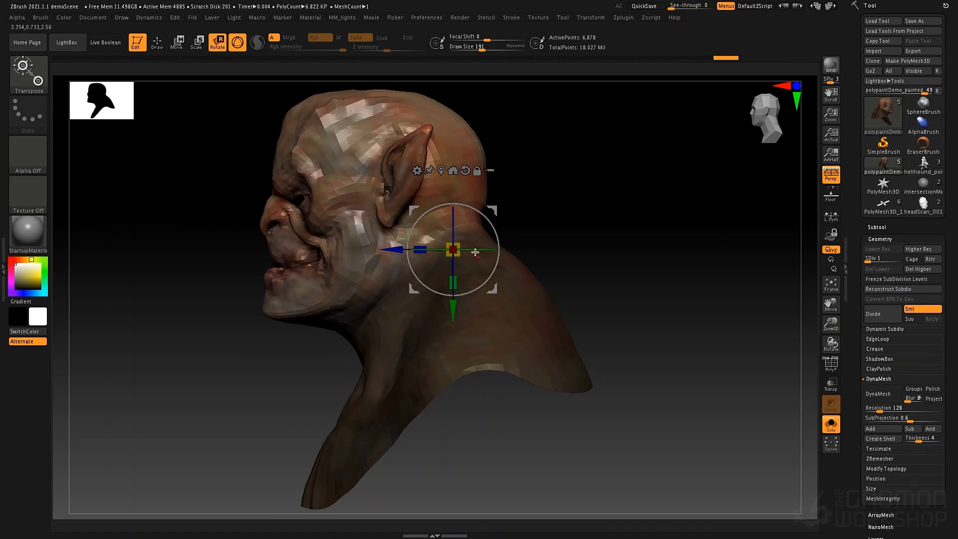
{"action": "mouse_move", "coordinate": [476, 251]}
{"action": "left_mouse_down"}
{"action": "mouse_move", "coordinate": [457, 255]}
{"action": "mouse_move", "coordinate": [494, 254]}
{"action": "left_mouse_up"}
{"action": "left_click_drag", "start_coordinate": [252, 256], "coordinate": [273, 255]}
Undo the head rotation, leave the gizmo and clear the mask from the bust
{"action": "key", "text": "ctrl+z"}
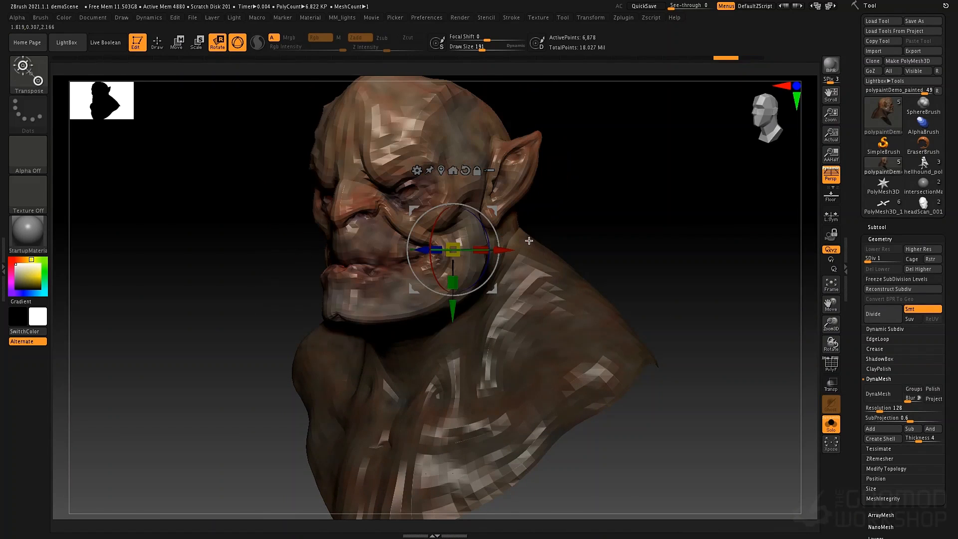
{"action": "key", "text": "q"}
{"action": "left_click_drag", "start_coordinate": [671, 185], "coordinate": [658, 218], "text": "ctrl"}
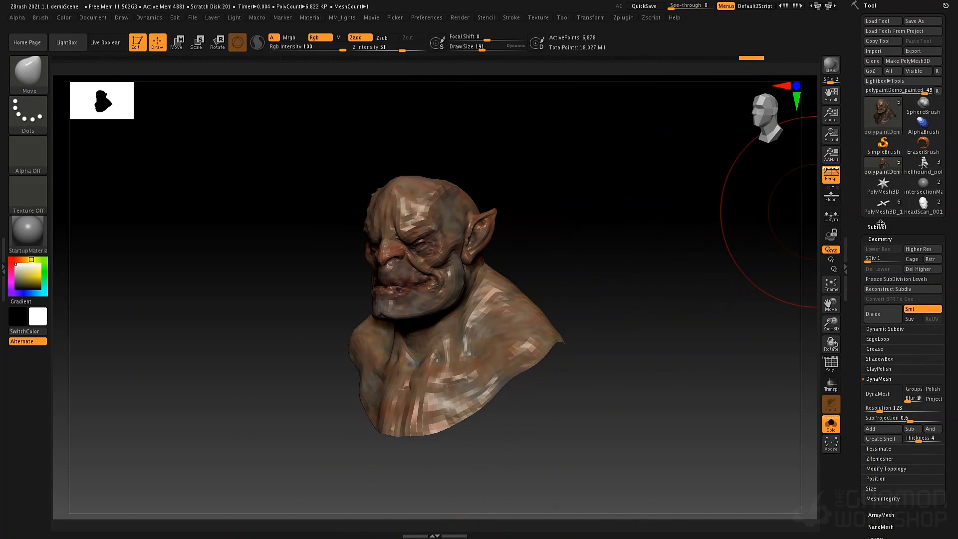
Collapse the remeshed folder and select the polypaintDemo_painted1 subtool
{"action": "left_click", "coordinate": [884, 228]}
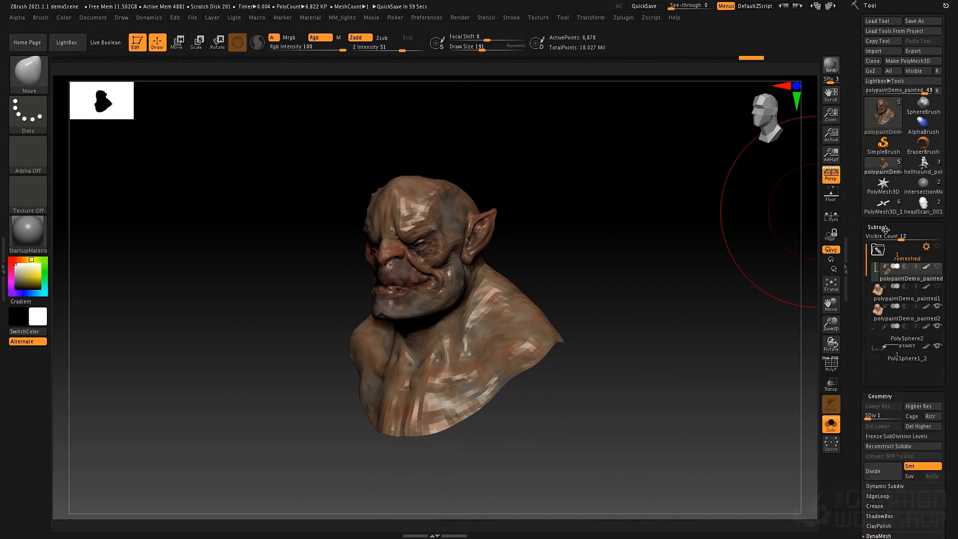
{"action": "left_click", "coordinate": [878, 252]}
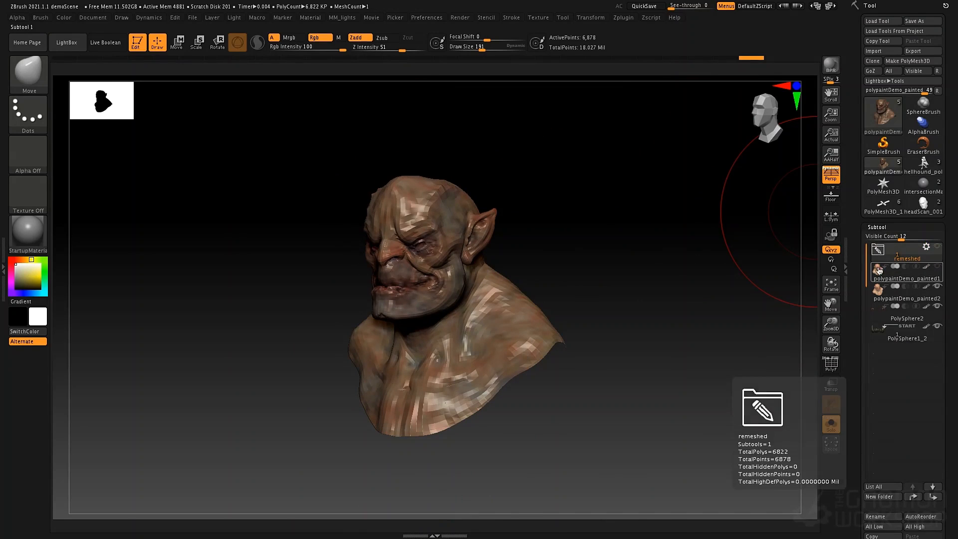
{"action": "left_click", "coordinate": [879, 274]}
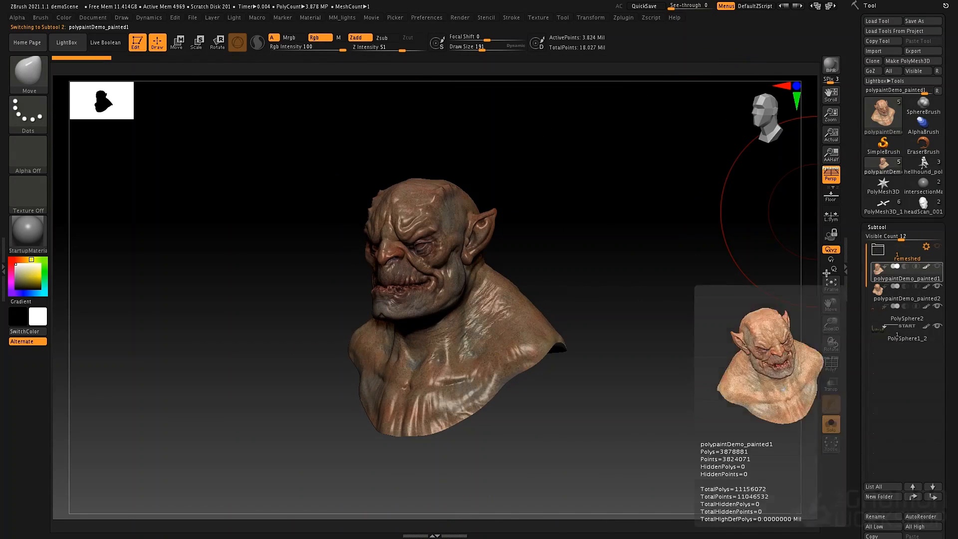
Show the polyframe on the painted bust in front view and examine the mesh density on the face up close
{"action": "left_click", "coordinate": [877, 228]}
{"action": "left_click_drag", "start_coordinate": [770, 321], "coordinate": [795, 325], "text": "shift"}
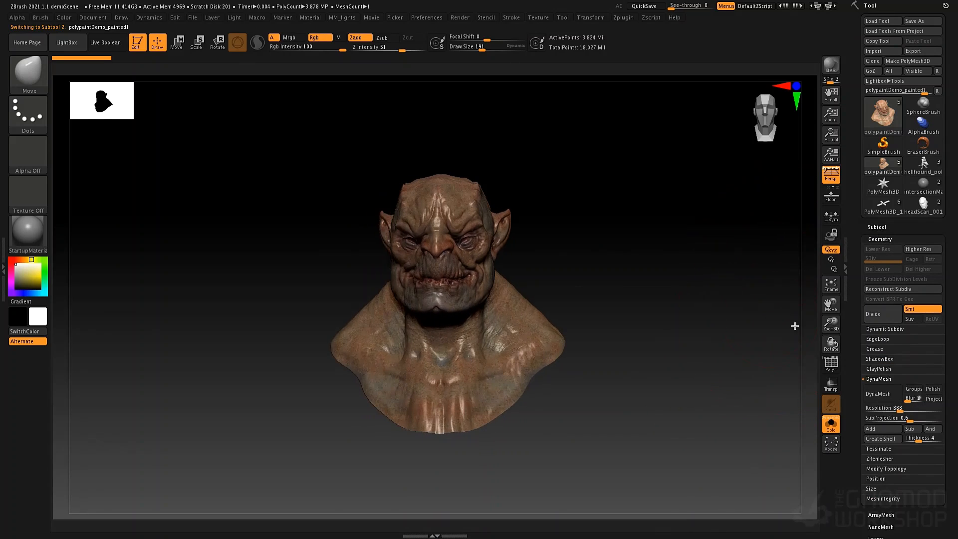
{"action": "key", "text": "shift+f"}
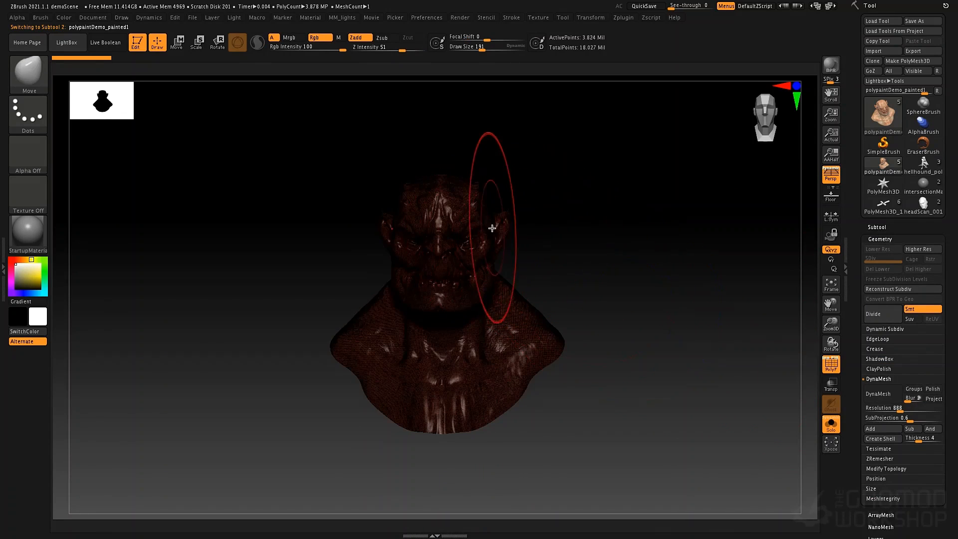
{"action": "right_click_drag", "start_coordinate": [462, 224], "coordinate": [553, 357], "text": "ctrl"}
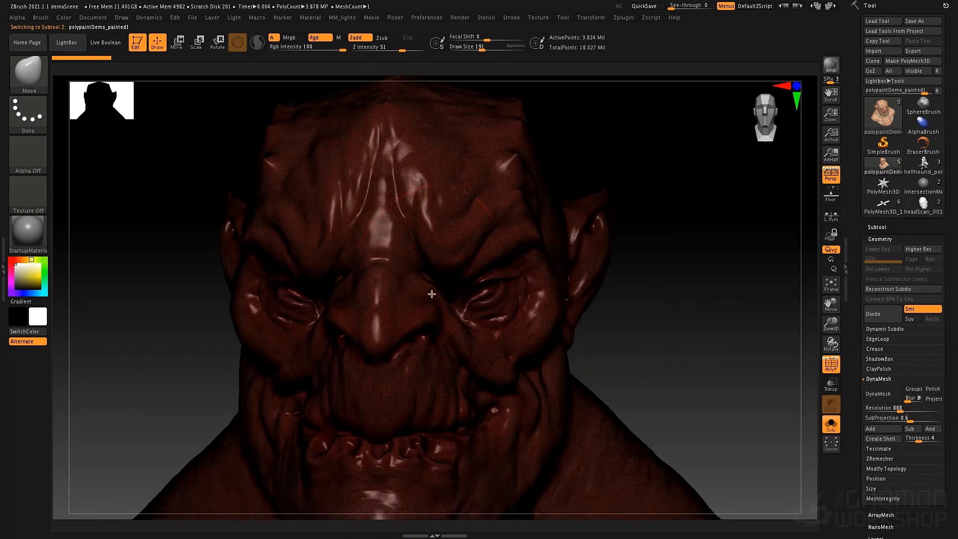
{"action": "mouse_move", "coordinate": [432, 295]}
{"action": "right_mouse_down"}
{"action": "mouse_move", "coordinate": [441, 293]}
{"action": "mouse_move", "coordinate": [370, 302]}
{"action": "mouse_move", "coordinate": [417, 229]}
{"action": "mouse_move", "coordinate": [387, 271]}
{"action": "right_mouse_up"}
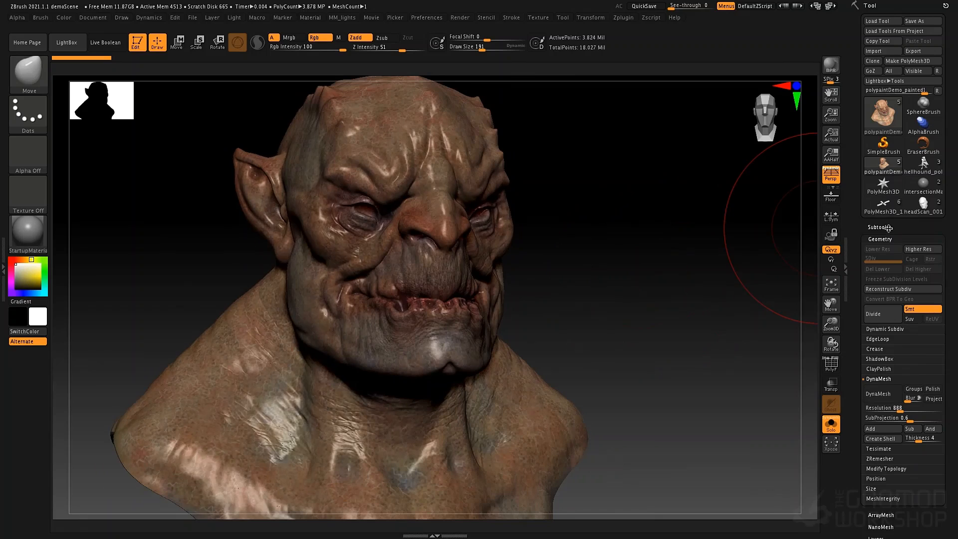
Select the polypaintDemo_painted2 subtool and hide the PolySphere2 subtool
{"action": "left_click", "coordinate": [876, 227]}
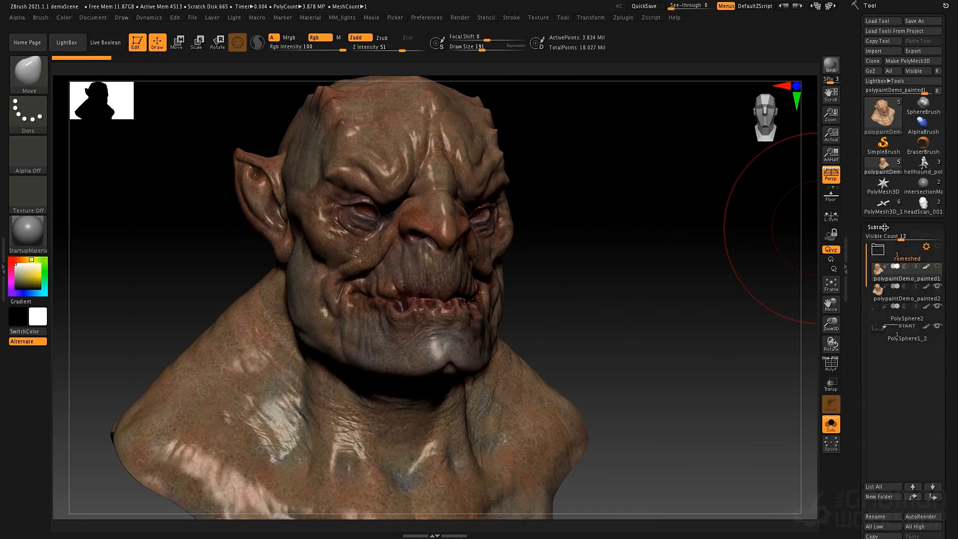
{"action": "left_click", "coordinate": [878, 297]}
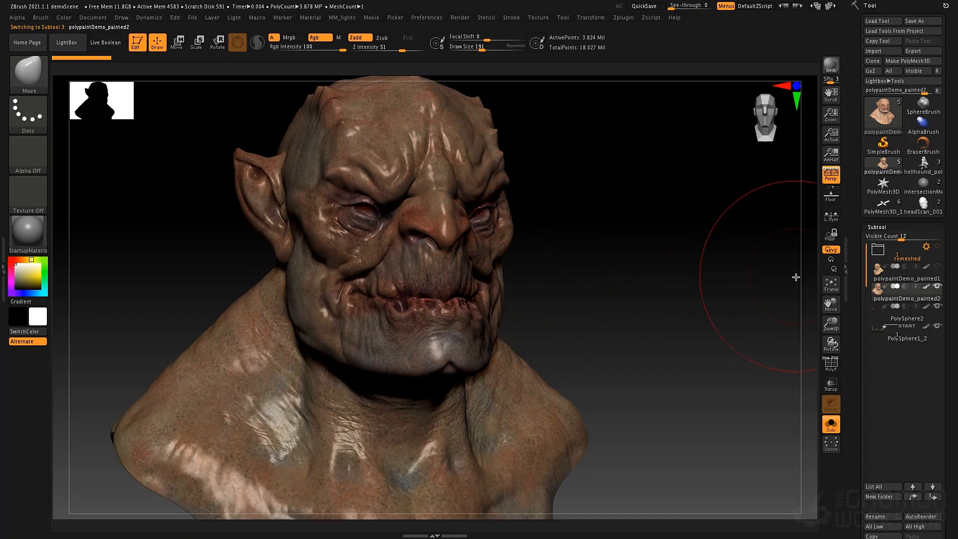
{"action": "mouse_move", "coordinate": [439, 234]}
{"action": "right_mouse_down"}
{"action": "mouse_move", "coordinate": [406, 237]}
{"action": "mouse_move", "coordinate": [445, 239]}
{"action": "right_mouse_up"}
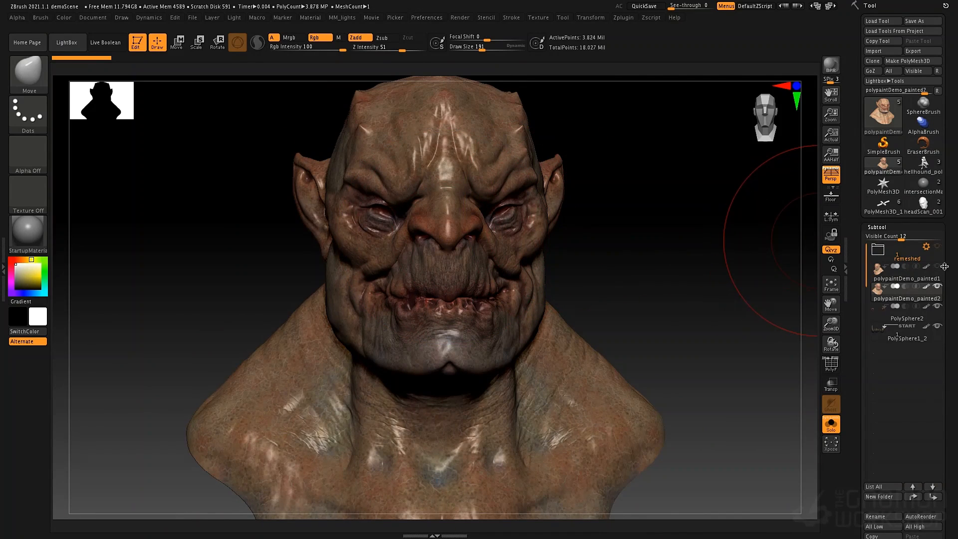
{"action": "mouse_move", "coordinate": [935, 314]}
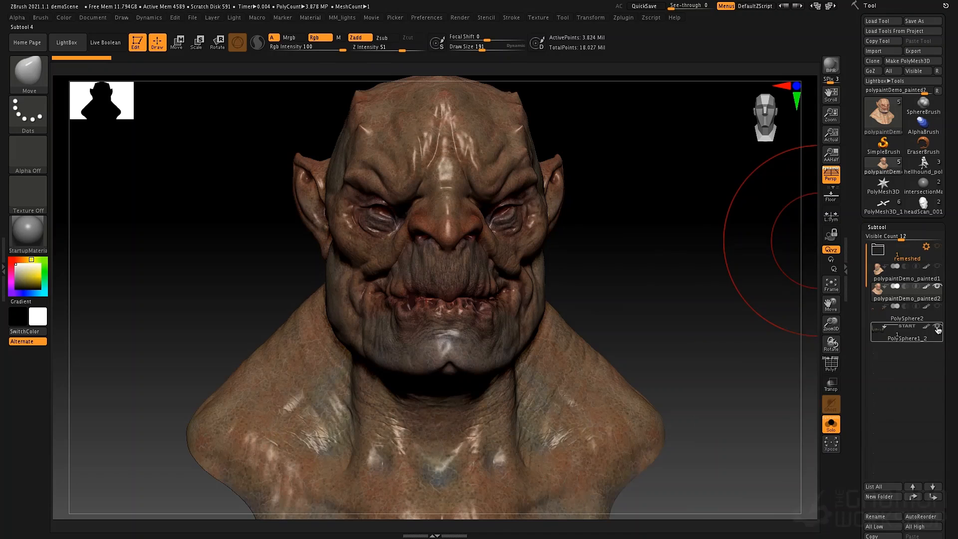
Turn off Solo mode and open the ZRemesher settings in the Geometry section for the painted bust
{"action": "left_click", "coordinate": [831, 425]}
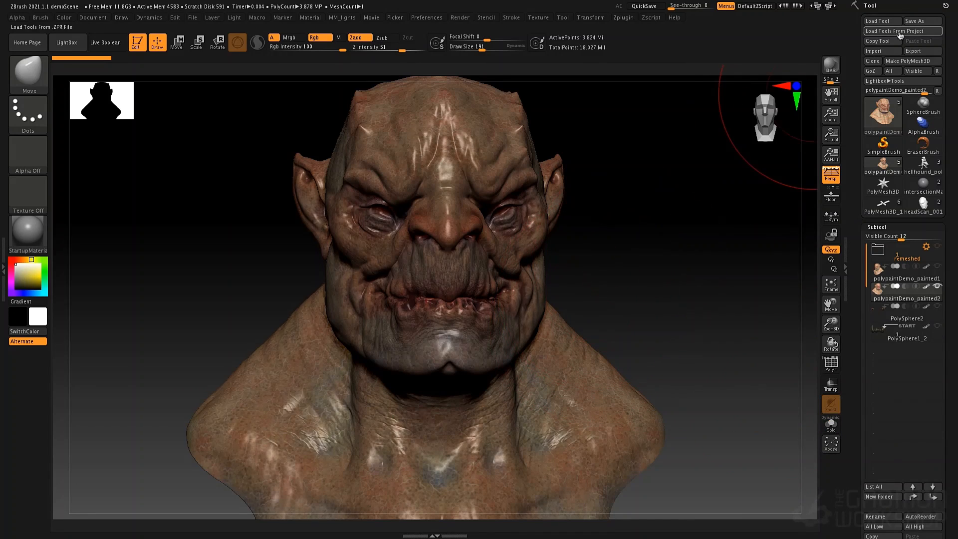
{"action": "left_click", "coordinate": [886, 225]}
{"action": "left_click", "coordinate": [884, 239]}
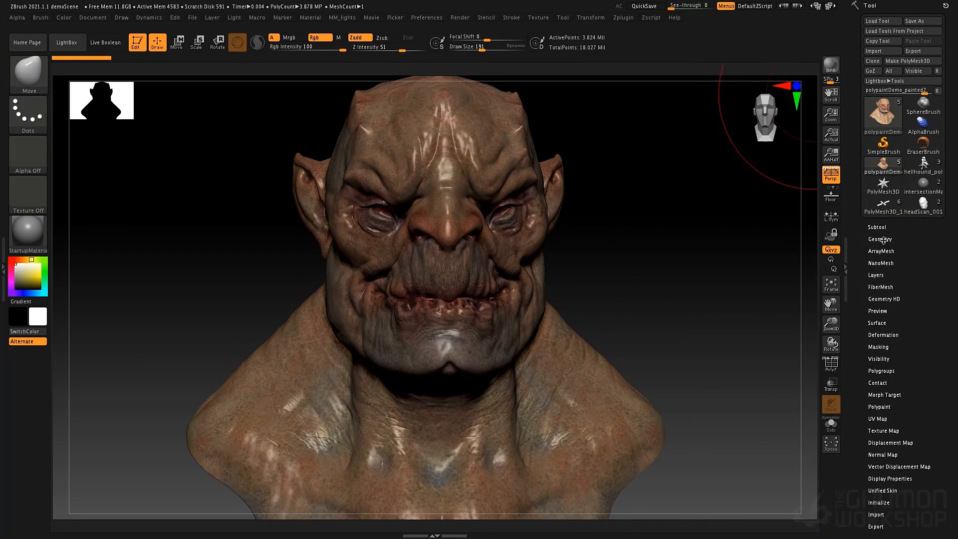
{"action": "left_click", "coordinate": [884, 239]}
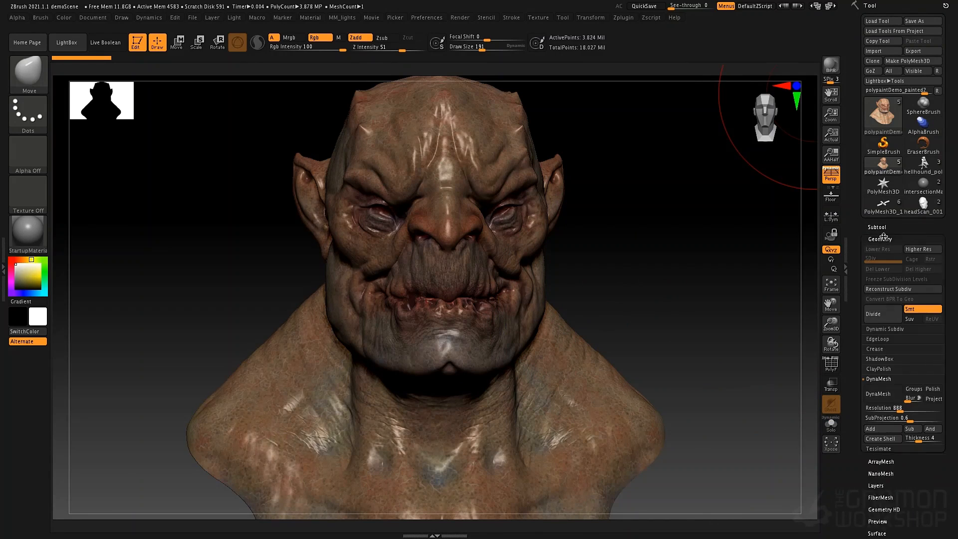
{"action": "left_click", "coordinate": [880, 379]}
{"action": "left_click", "coordinate": [881, 399]}
{"action": "left_click_drag", "start_coordinate": [856, 389], "coordinate": [866, 324]}
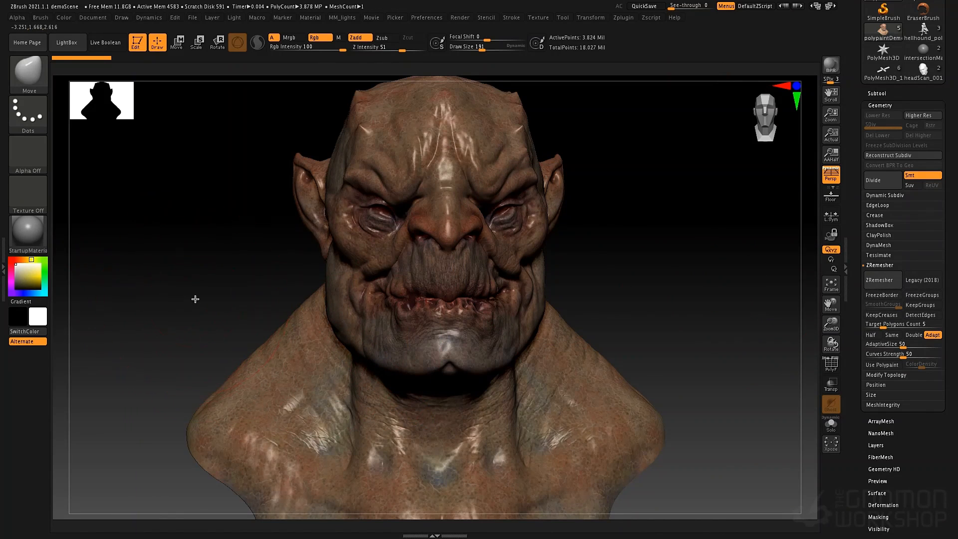
{"action": "mouse_move", "coordinate": [197, 300]}
{"action": "left_mouse_down"}
{"action": "mouse_move", "coordinate": [225, 235]}
{"action": "mouse_move", "coordinate": [240, 227]}
{"action": "left_mouse_up"}
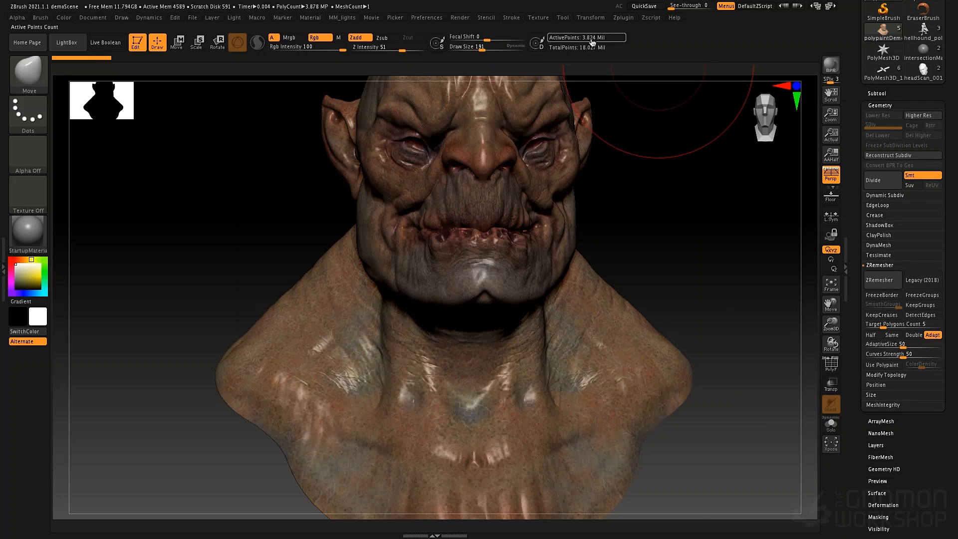
Set ZRemesher's target polygon count to 20
{"action": "left_click", "coordinate": [881, 324]}
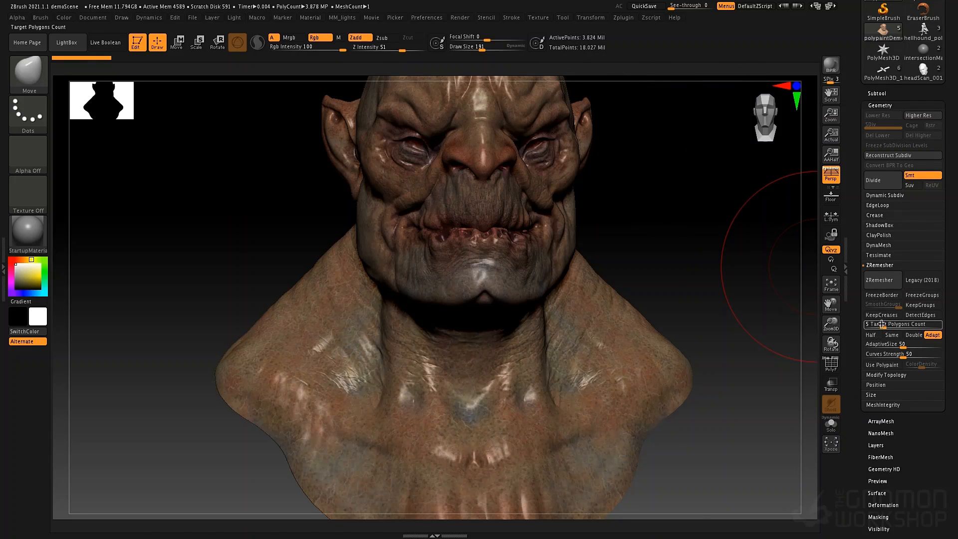
{"action": "type", "text": "1"}
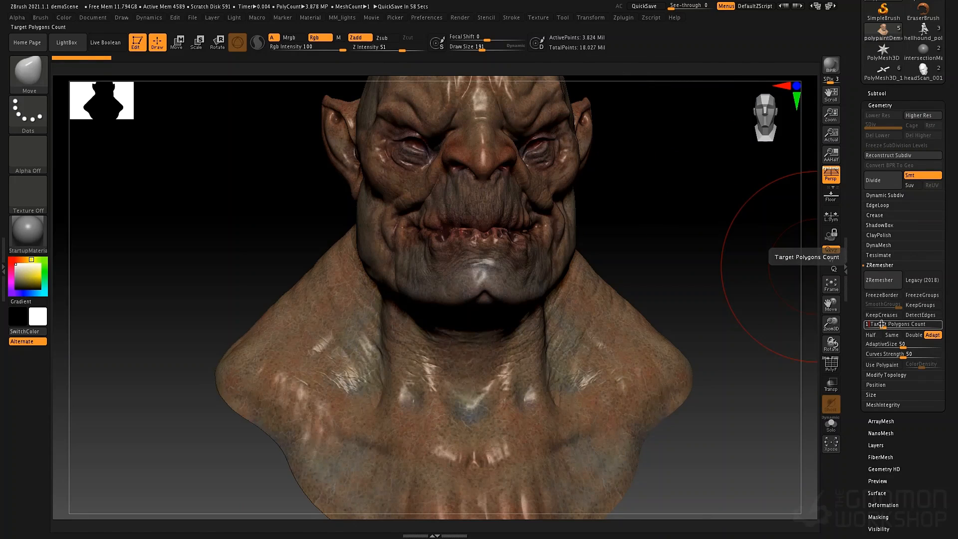
{"action": "type", "text": "0"}
{"action": "key", "text": "BackSpace"}
{"action": "key", "text": "BackSpace"}
{"action": "type", "text": "20"}
{"action": "key", "text": "Return"}
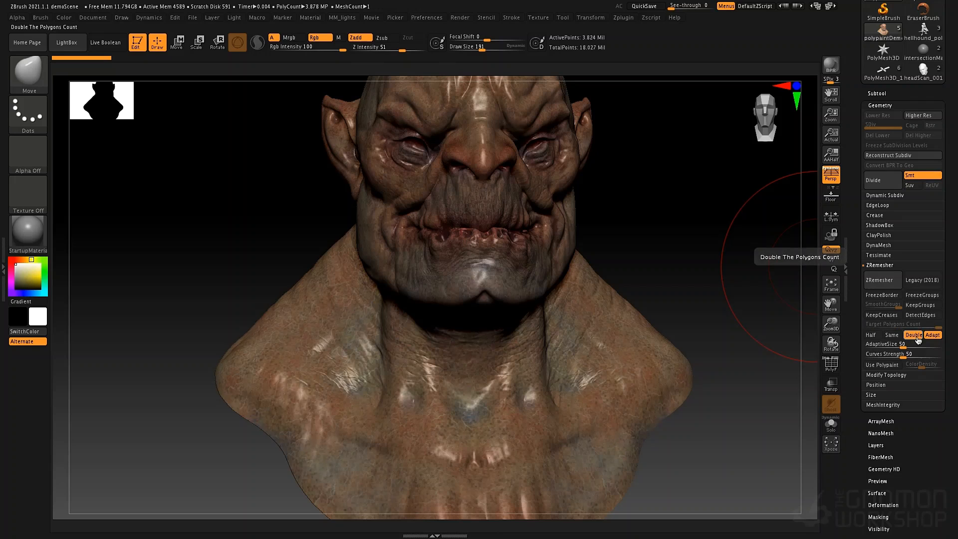
Try ZRemesher's Same and Half polygon count options, leaving both switched off
{"action": "left_click", "coordinate": [892, 336]}
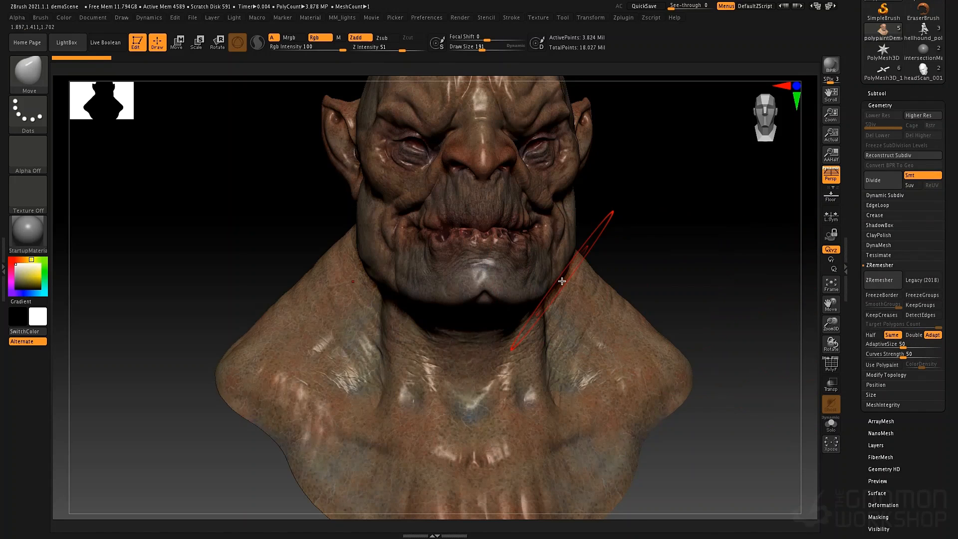
{"action": "left_click", "coordinate": [873, 336]}
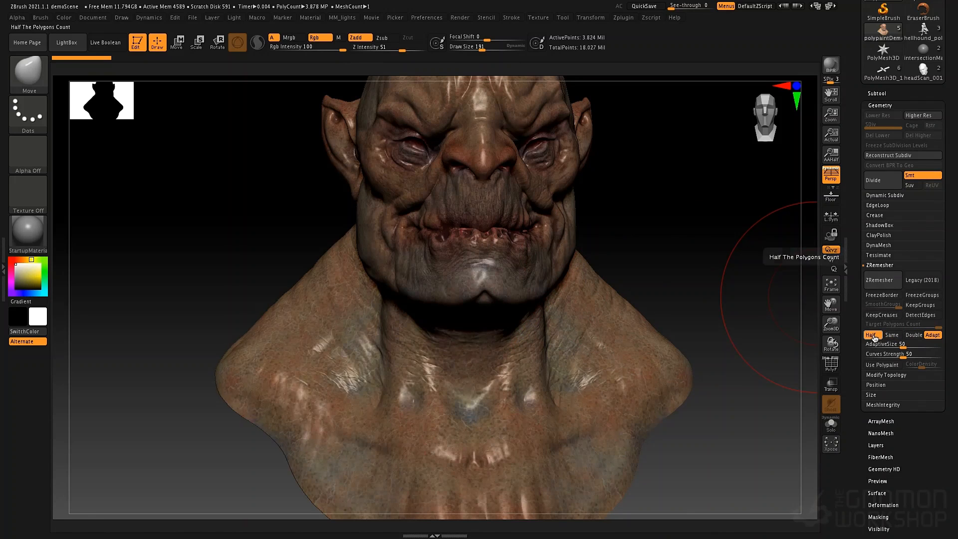
{"action": "left_click", "coordinate": [873, 336]}
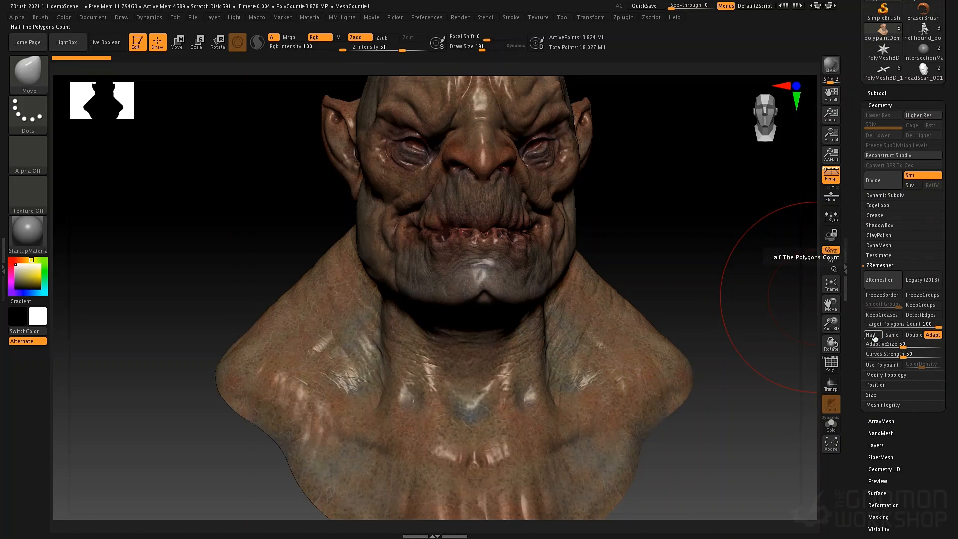
{"action": "left_click", "coordinate": [870, 335]}
{"action": "left_click", "coordinate": [869, 335]}
Restore the target polygon count to 20 and ZRemesh the painted bust
{"action": "left_click", "coordinate": [910, 325]}
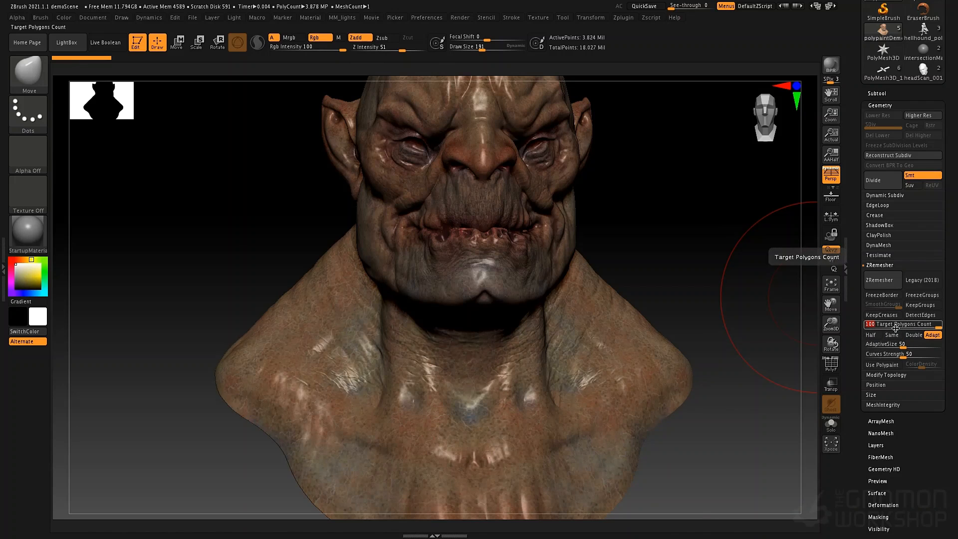
{"action": "type", "text": "20"}
{"action": "key", "text": "Return"}
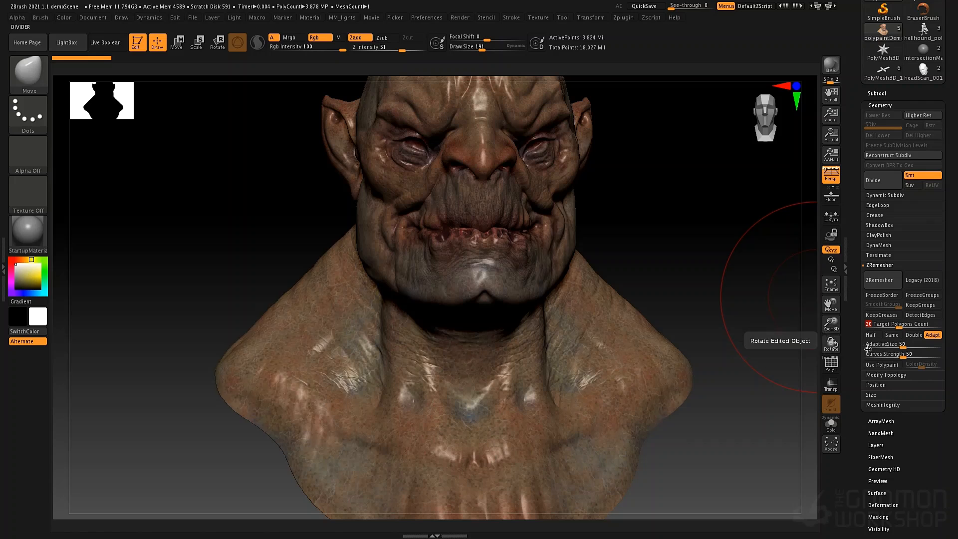
{"action": "left_click", "coordinate": [902, 344]}
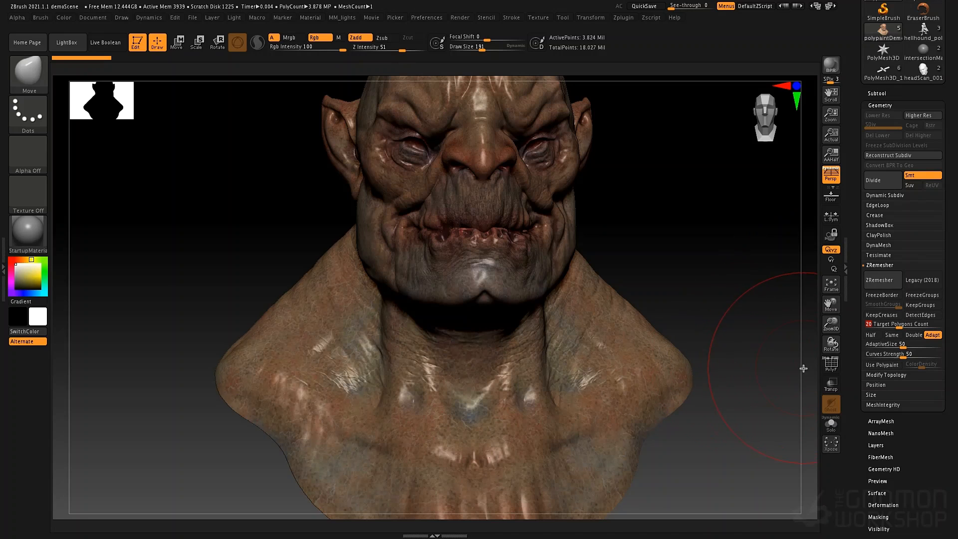
{"action": "left_click_drag", "start_coordinate": [669, 247], "coordinate": [649, 307], "text": "alt"}
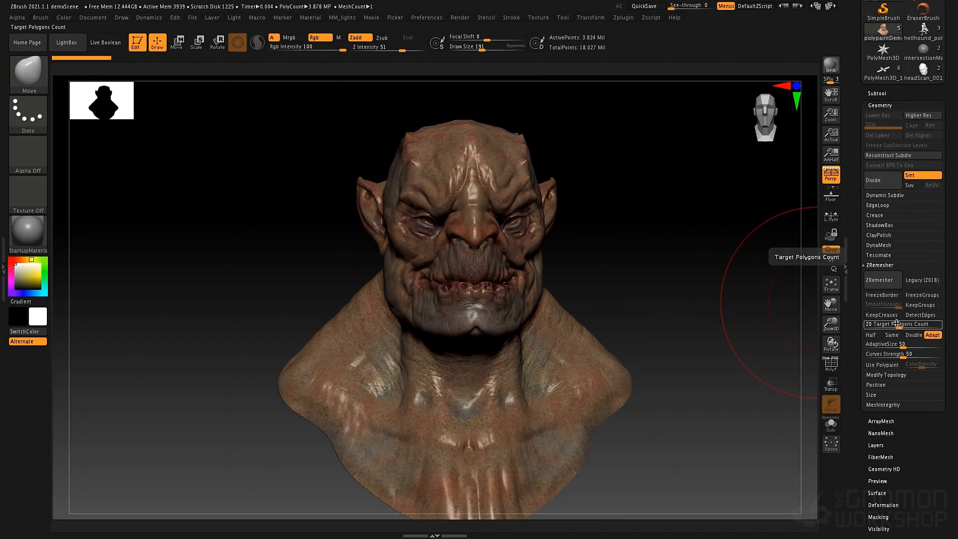
{"action": "left_click", "coordinate": [881, 286]}
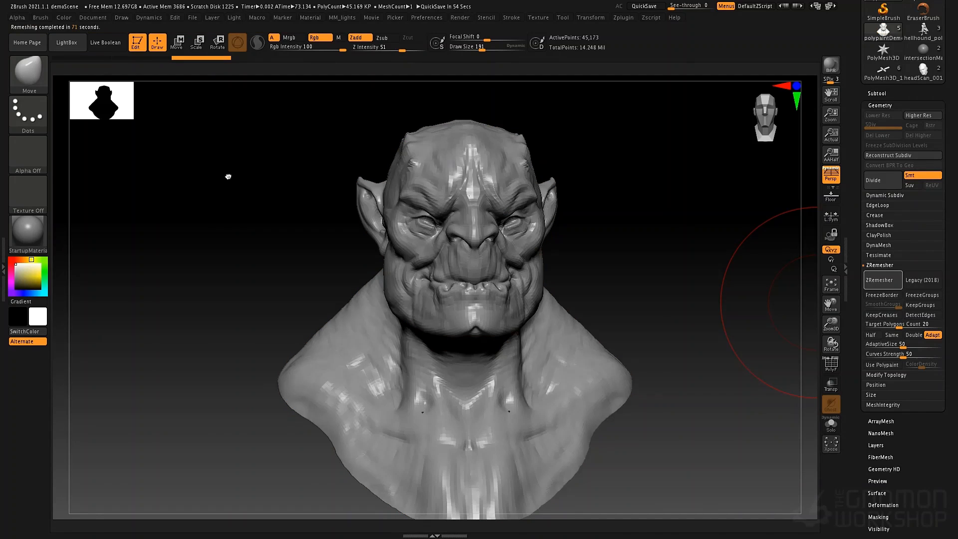
Show the polyframe on the remeshed bust and examine the topology around the face from several angles
{"action": "left_click_drag", "start_coordinate": [659, 261], "coordinate": [635, 261]}
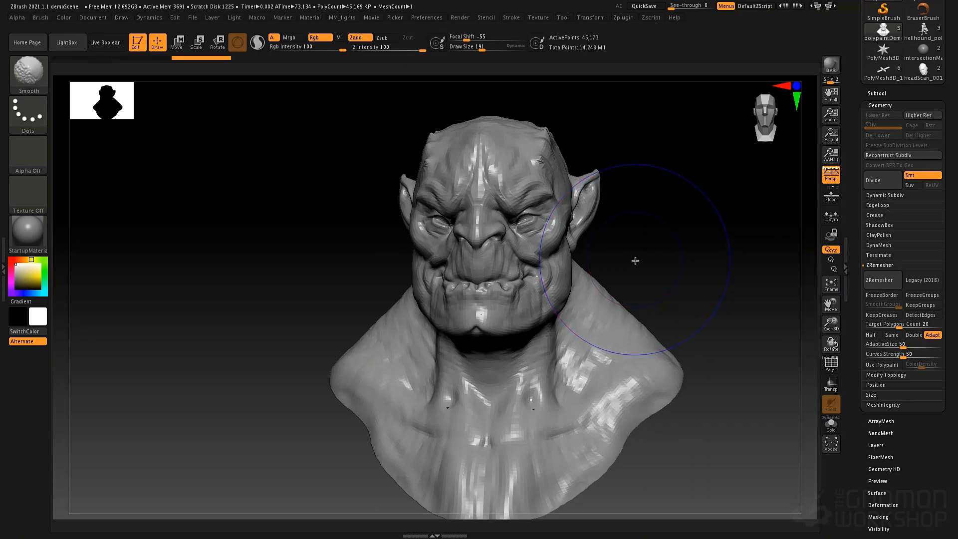
{"action": "key", "text": "shift+f"}
{"action": "mouse_move", "coordinate": [533, 227]}
{"action": "right_mouse_down", "text": "ctrl"}
{"action": "mouse_move", "coordinate": [536, 269]}
{"action": "mouse_move", "coordinate": [589, 209]}
{"action": "mouse_move", "coordinate": [449, 224]}
{"action": "mouse_move", "coordinate": [319, 220]}
{"action": "mouse_move", "coordinate": [324, 174]}
{"action": "mouse_move", "coordinate": [391, 236]}
{"action": "mouse_move", "coordinate": [359, 225]}
{"action": "mouse_move", "coordinate": [397, 229]}
{"action": "right_mouse_up", "text": "ctrl"}
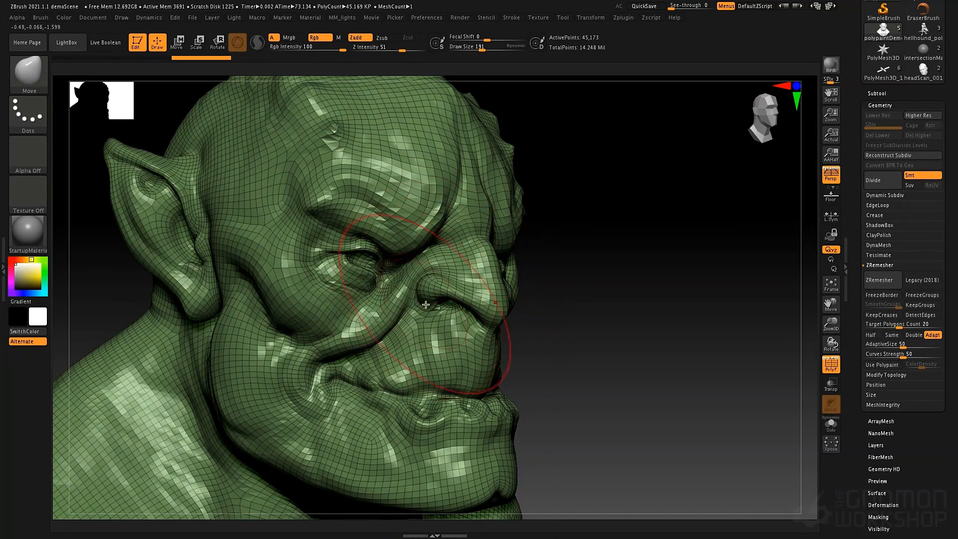
{"action": "mouse_move", "coordinate": [453, 379]}
{"action": "right_mouse_down", "text": "alt"}
{"action": "mouse_move", "coordinate": [454, 268]}
{"action": "mouse_move", "coordinate": [461, 265]}
{"action": "mouse_move", "coordinate": [299, 262]}
{"action": "right_mouse_up", "text": "alt"}
{"action": "right_click_drag", "start_coordinate": [391, 264], "coordinate": [419, 194], "text": "ctrl"}
{"action": "mouse_move", "coordinate": [566, 167]}
{"action": "right_mouse_down", "text": "alt"}
{"action": "mouse_move", "coordinate": [497, 233]}
{"action": "mouse_move", "coordinate": [582, 219]}
{"action": "mouse_move", "coordinate": [522, 210]}
{"action": "mouse_move", "coordinate": [509, 219]}
{"action": "right_mouse_up", "text": "alt"}
{"action": "mouse_move", "coordinate": [503, 256]}
{"action": "right_mouse_down", "text": "alt"}
{"action": "mouse_move", "coordinate": [470, 224]}
{"action": "mouse_move", "coordinate": [477, 228]}
{"action": "mouse_move", "coordinate": [471, 252]}
{"action": "right_mouse_up", "text": "alt"}
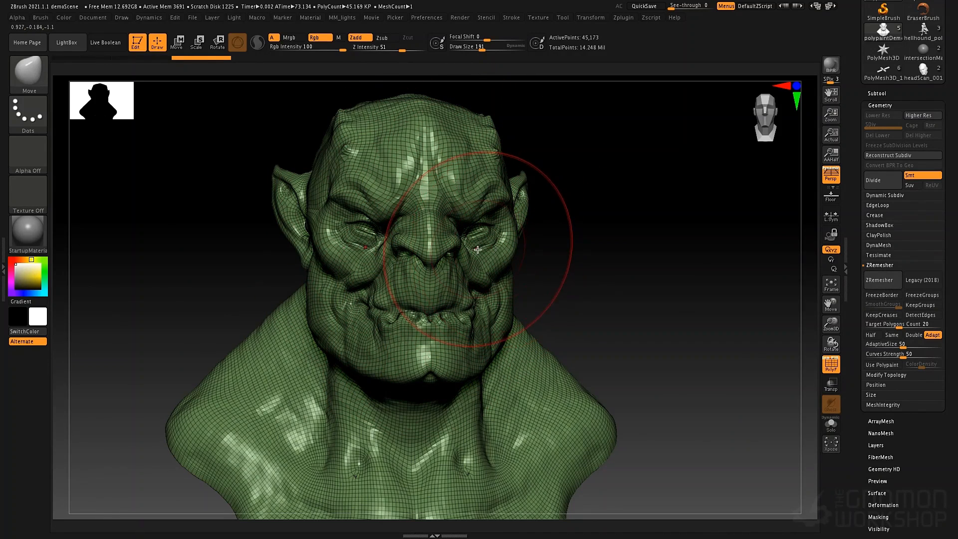
Undo the remesh to bring back the painted bust and set the brush's draw size to 40
{"action": "key", "text": "ctrl"}
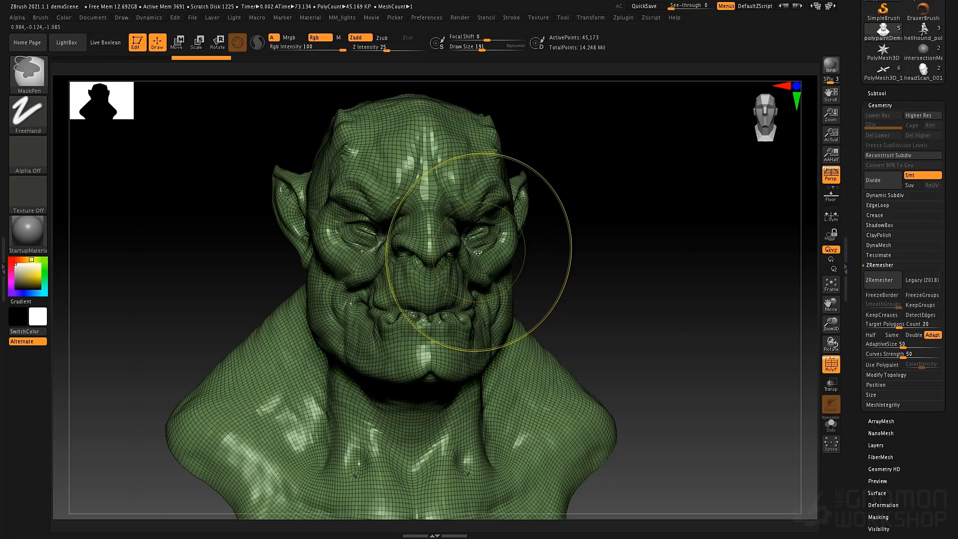
{"action": "key", "text": "ctrl+z"}
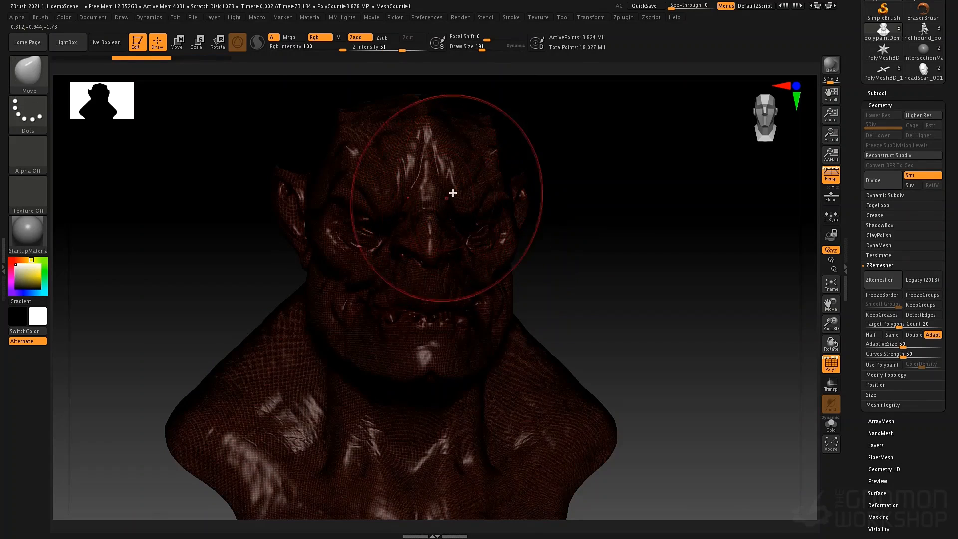
{"action": "right_click_drag", "start_coordinate": [479, 209], "coordinate": [481, 209]}
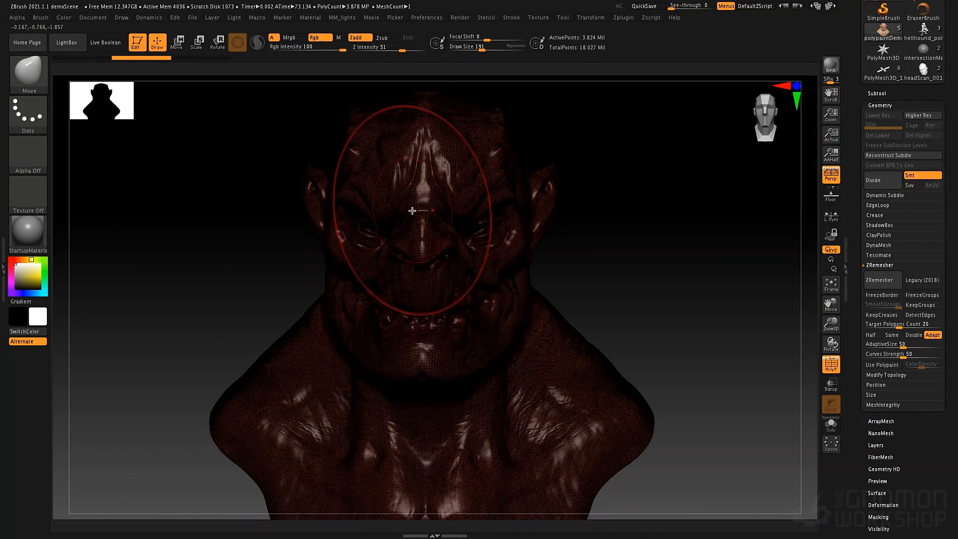
{"action": "key", "text": "space"}
{"action": "left_click_drag", "start_coordinate": [435, 195], "coordinate": [415, 195]}
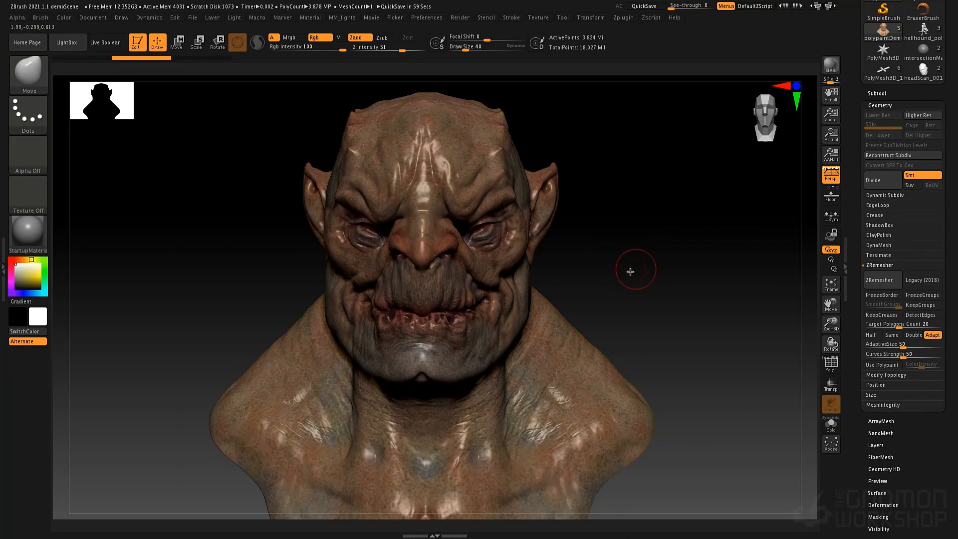
Set the target polygon count to 10 and ZRemesh the painted bust
{"action": "left_click", "coordinate": [896, 325]}
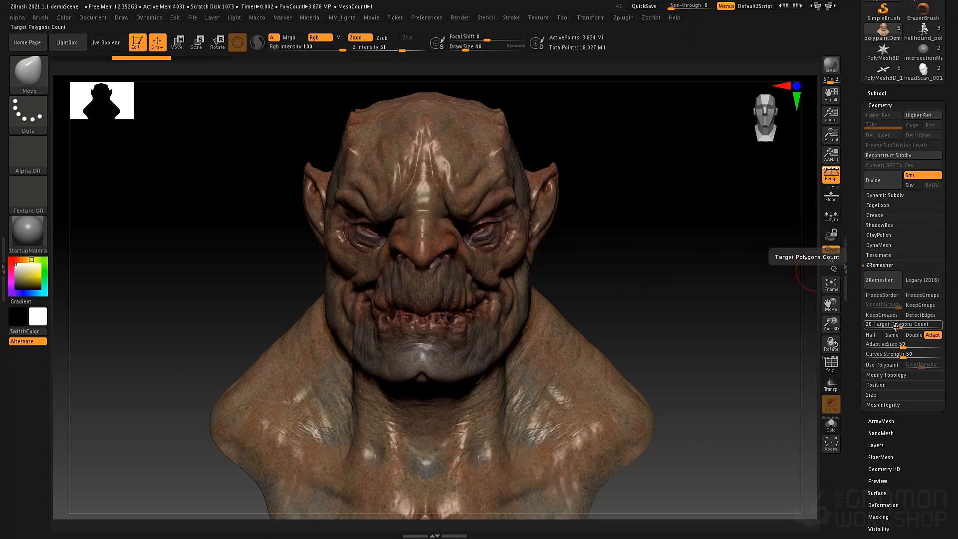
{"action": "type", "text": "10"}
{"action": "key", "text": "Return"}
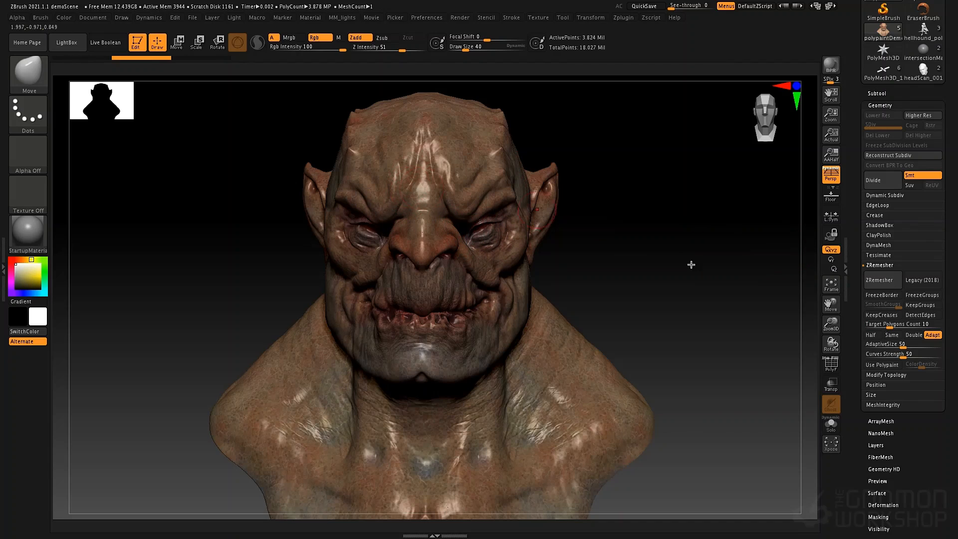
{"action": "left_click", "coordinate": [883, 280]}
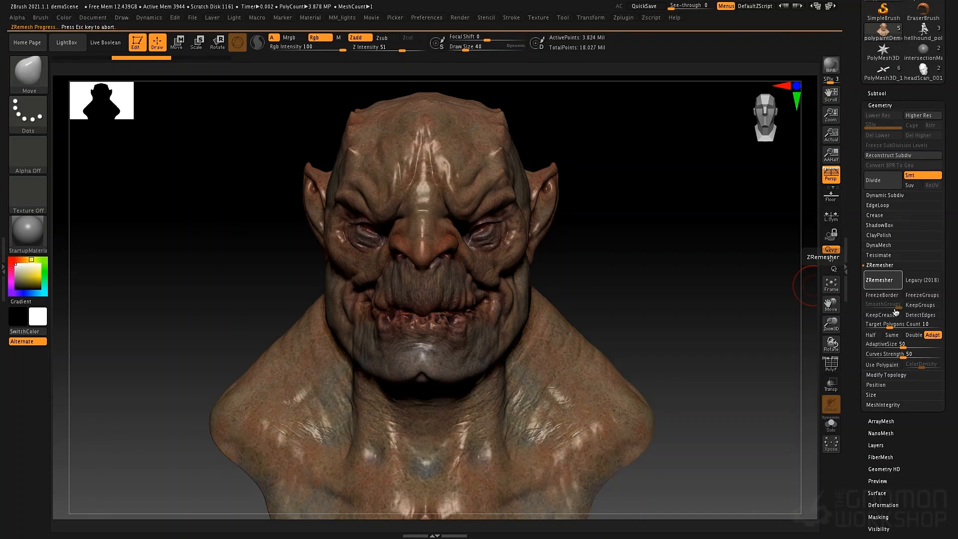
Show the polyframe on the coarser remesh and examine its edge flow on the face, profile and shoulders
{"action": "mouse_move", "coordinate": [657, 188]}
{"action": "left_mouse_down"}
{"action": "mouse_move", "coordinate": [663, 201]}
{"action": "mouse_move", "coordinate": [654, 199]}
{"action": "left_mouse_up"}
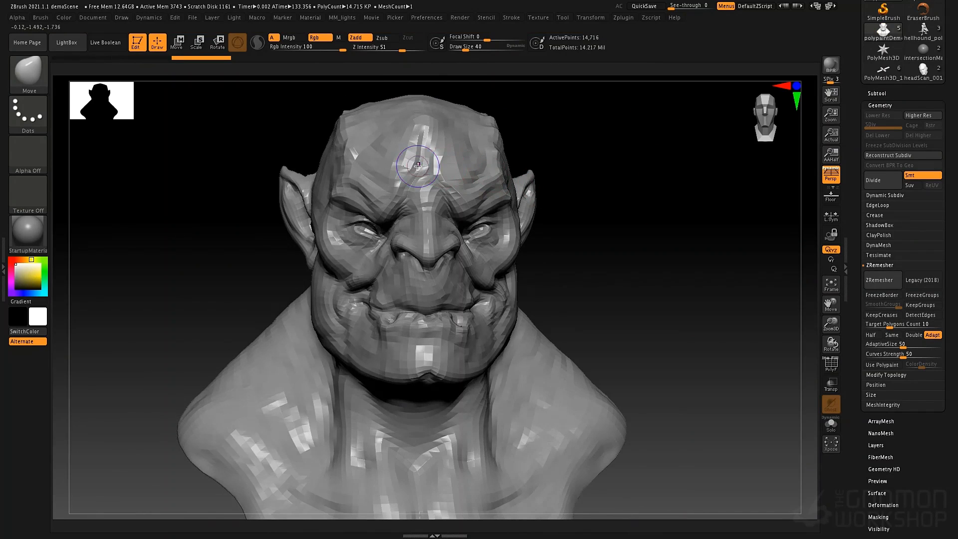
{"action": "key", "text": "shift+f"}
{"action": "right_click_drag", "start_coordinate": [417, 166], "coordinate": [389, 168]}
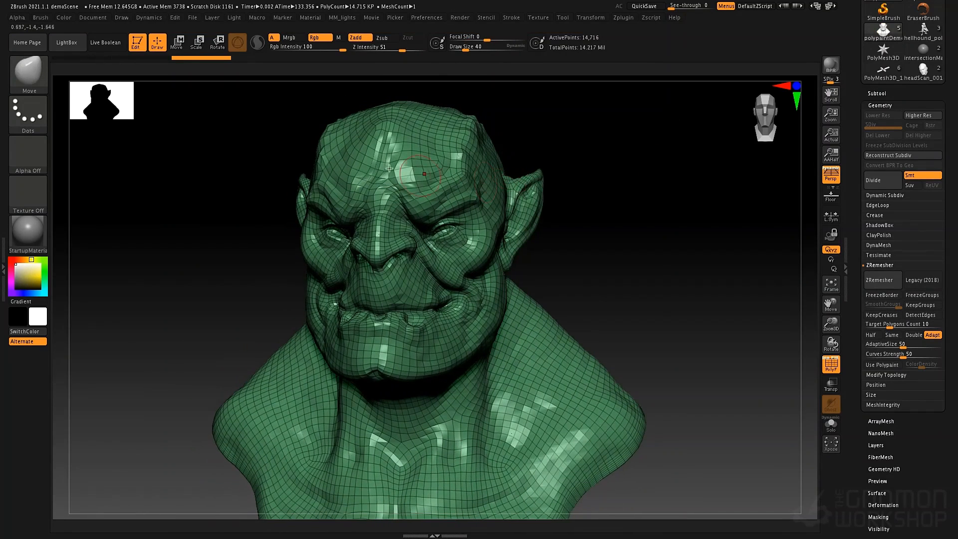
{"action": "right_click_drag", "start_coordinate": [450, 260], "coordinate": [556, 214], "text": "shift"}
{"action": "right_click_drag", "start_coordinate": [344, 197], "coordinate": [419, 192]}
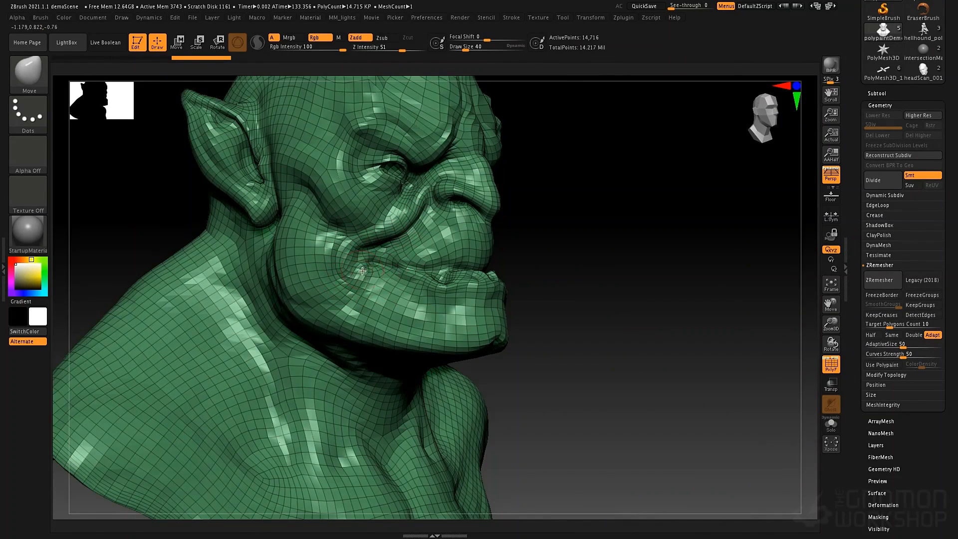
{"action": "right_click_drag", "start_coordinate": [362, 271], "coordinate": [381, 262], "text": "ctrl"}
{"action": "right_click_drag", "start_coordinate": [546, 278], "coordinate": [324, 167]}
{"action": "right_click_drag", "start_coordinate": [378, 229], "coordinate": [469, 204]}
{"action": "right_click_drag", "start_coordinate": [523, 227], "coordinate": [470, 224]}
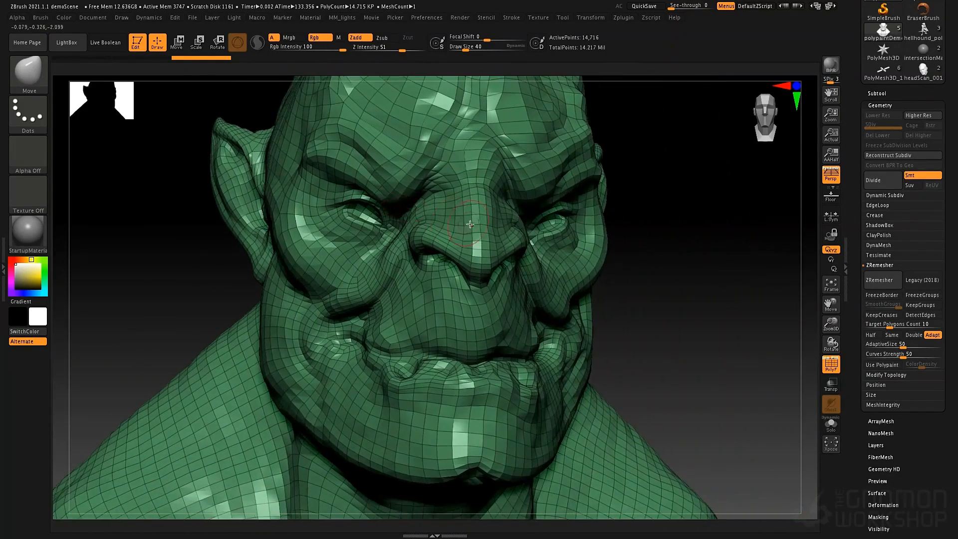
{"action": "right_click_drag", "start_coordinate": [661, 261], "coordinate": [476, 271]}
{"action": "right_click_drag", "start_coordinate": [476, 271], "coordinate": [465, 288], "text": "ctrl"}
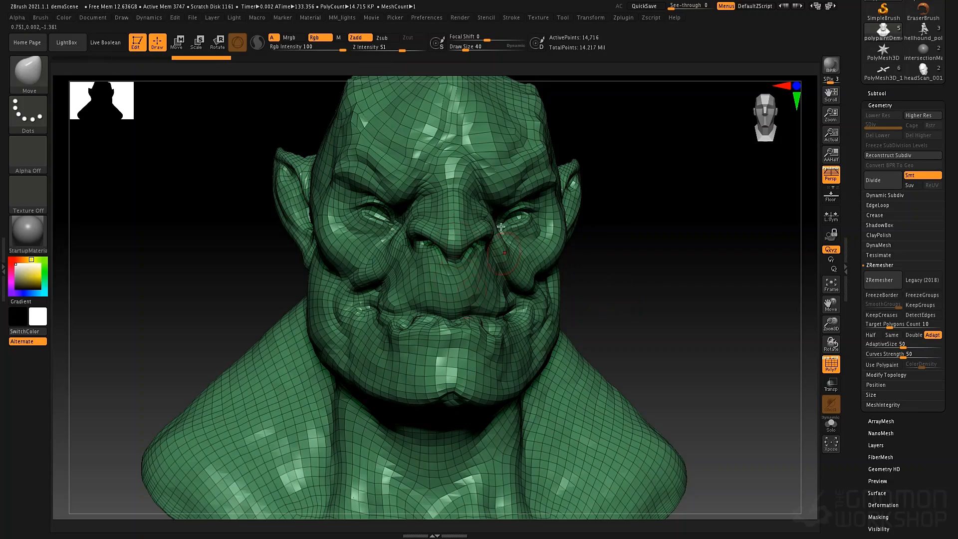
{"action": "left_click_drag", "start_coordinate": [641, 302], "coordinate": [621, 230], "text": "alt"}
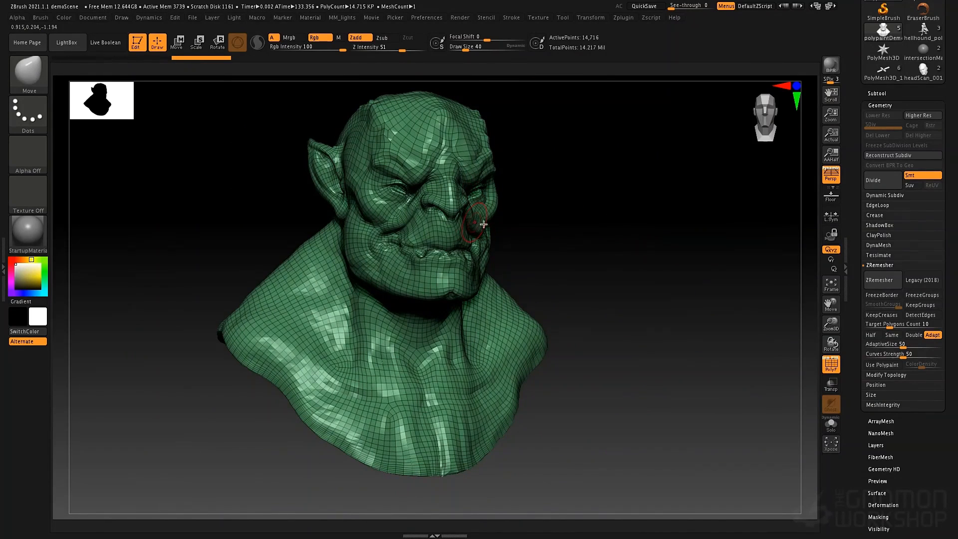
Undo the coarser remesh, return the bust to front view and hide its polyframe
{"action": "key", "text": "ctrl+z"}
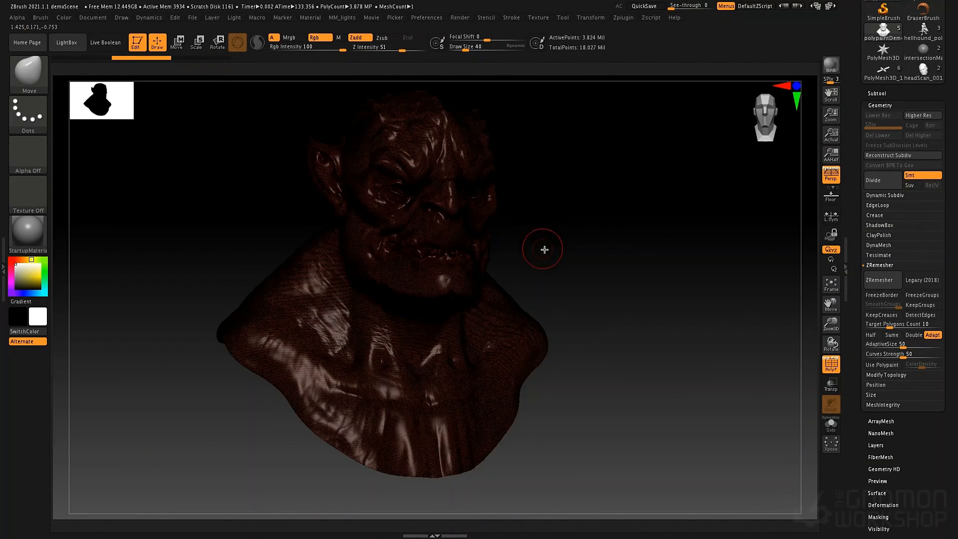
{"action": "left_click_drag", "start_coordinate": [538, 249], "coordinate": [516, 249], "text": "shift"}
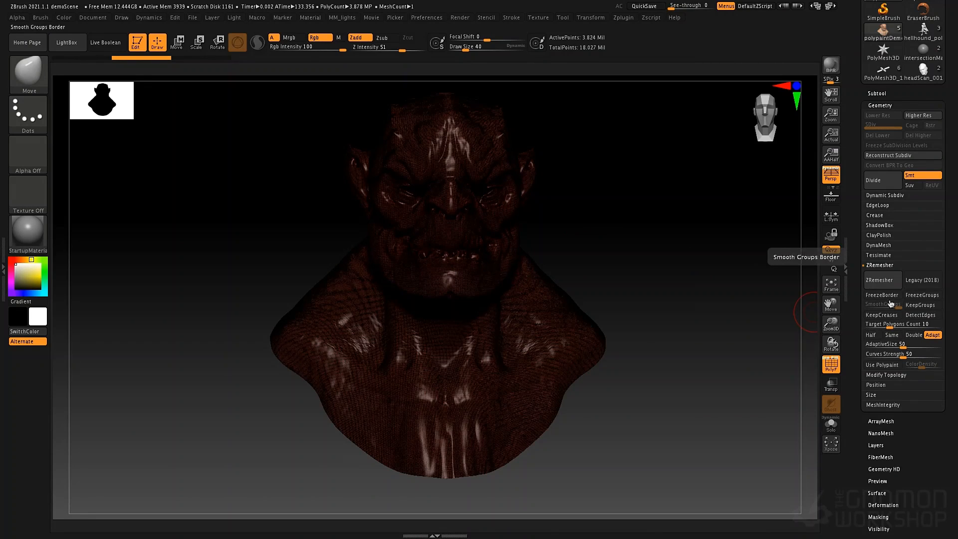
{"action": "key", "text": "shift+f"}
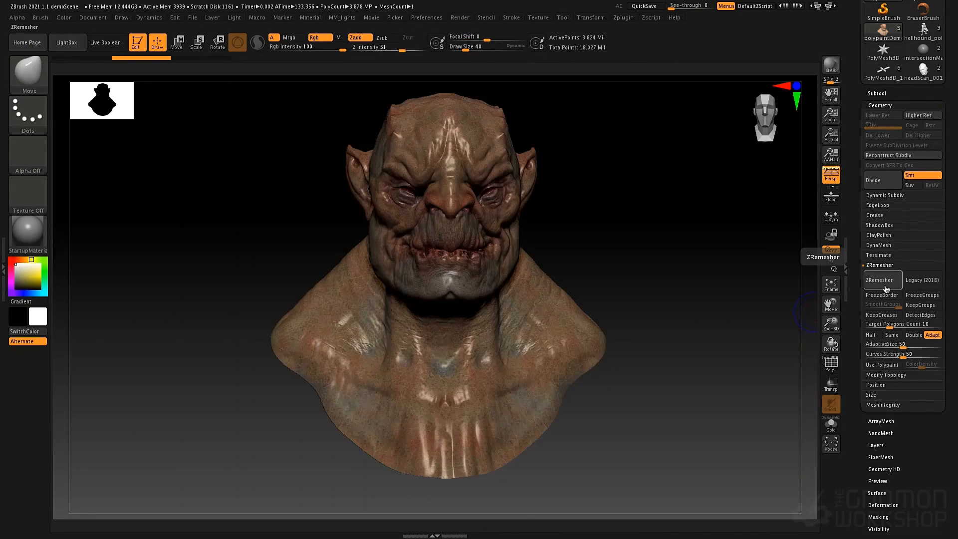
ZRemesh the painted bust again with the target polygon count at 10 and show the polyframe
{"action": "left_click", "coordinate": [884, 284]}
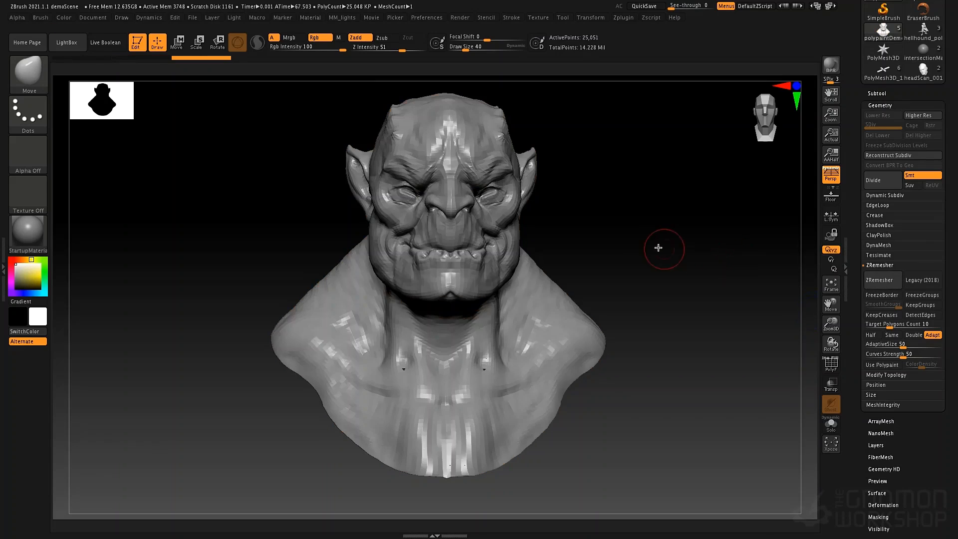
{"action": "left_click_drag", "start_coordinate": [659, 248], "coordinate": [662, 249]}
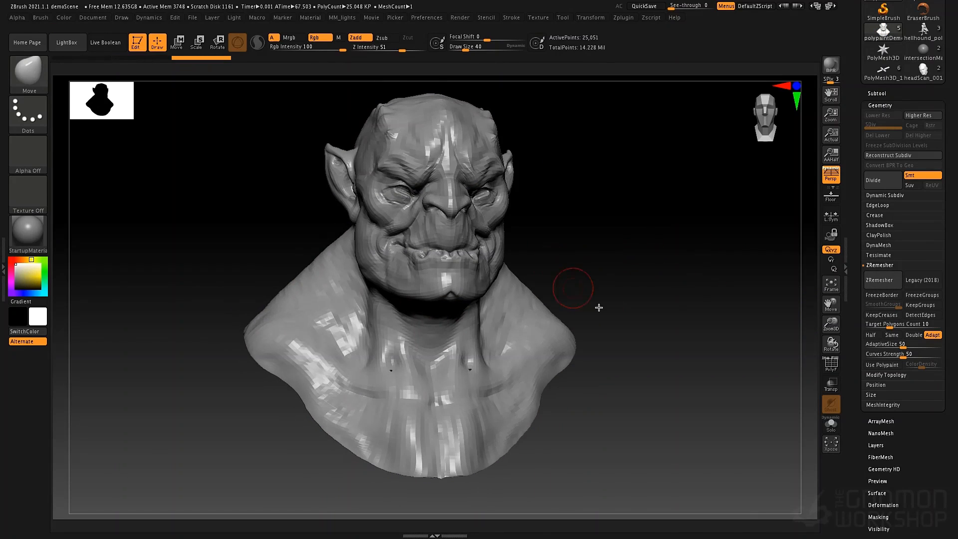
{"action": "left_click_drag", "start_coordinate": [569, 229], "coordinate": [607, 220], "text": "alt"}
{"action": "key", "text": "shift"}
{"action": "key", "text": "shift+f"}
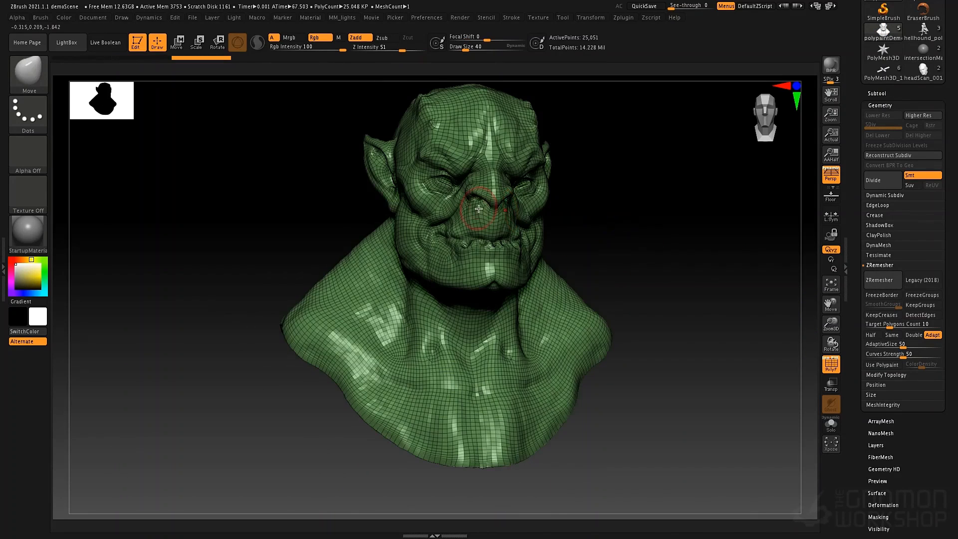
Examine the remeshed edge flow around the mouth, neck and chest, and on the underside of the bust
{"action": "mouse_move", "coordinate": [481, 213]}
{"action": "right_mouse_down", "text": "ctrl"}
{"action": "mouse_move", "coordinate": [490, 185]}
{"action": "mouse_move", "coordinate": [477, 204]}
{"action": "mouse_move", "coordinate": [534, 202]}
{"action": "mouse_move", "coordinate": [451, 205]}
{"action": "right_mouse_up", "text": "ctrl"}
{"action": "right_click_drag", "start_coordinate": [524, 213], "coordinate": [493, 241], "text": "alt"}
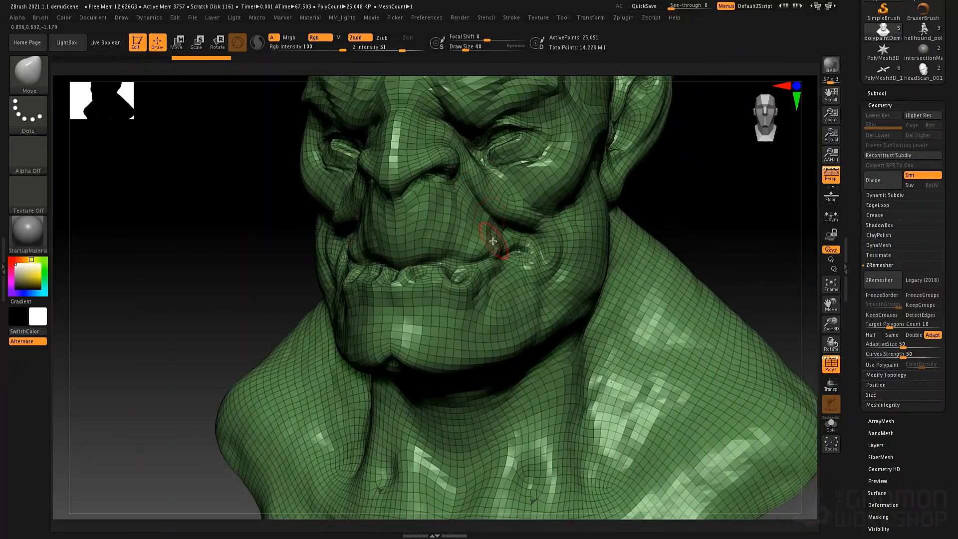
{"action": "right_click_drag", "start_coordinate": [543, 296], "coordinate": [430, 211], "text": "alt"}
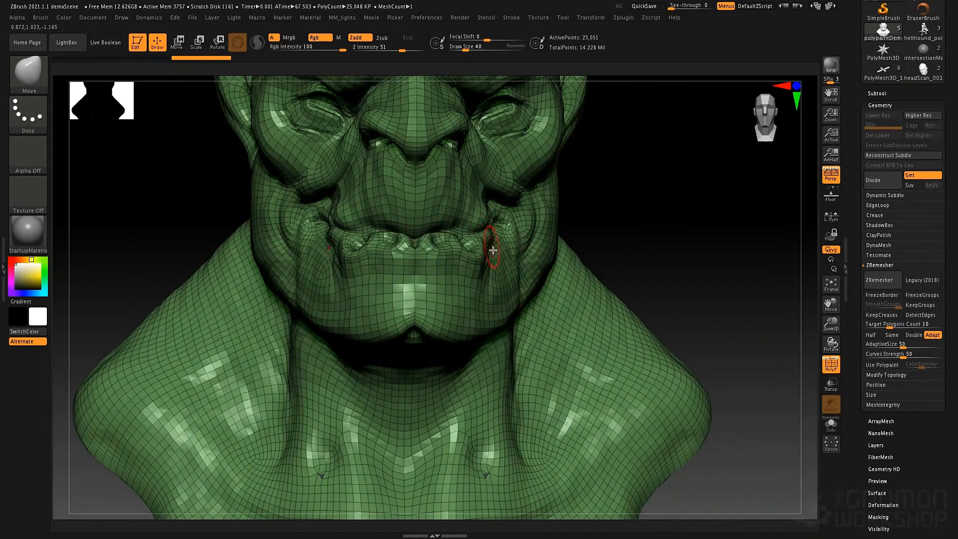
{"action": "right_click_drag", "start_coordinate": [491, 261], "coordinate": [484, 159], "text": "alt"}
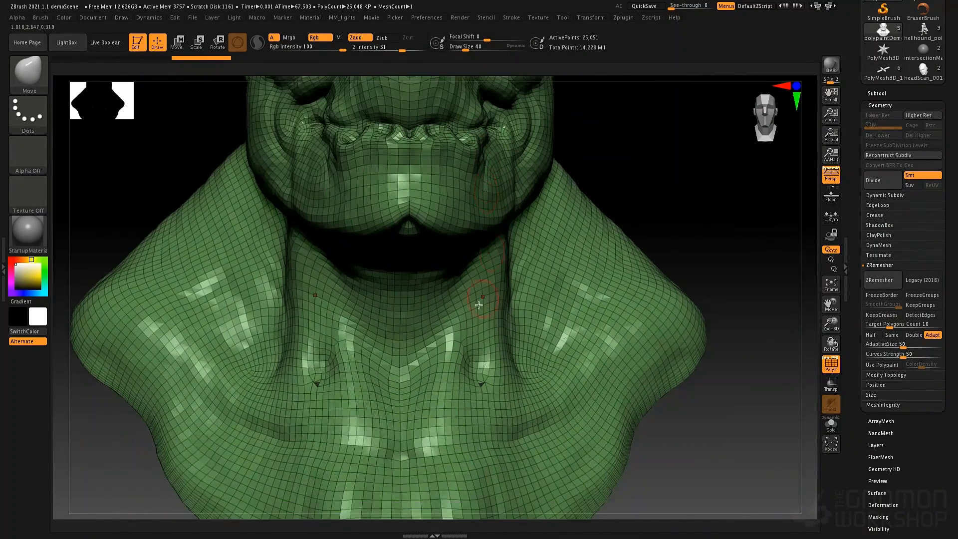
{"action": "right_click_drag", "start_coordinate": [482, 309], "coordinate": [486, 100]}
{"action": "right_click_drag", "start_coordinate": [433, 273], "coordinate": [469, 240]}
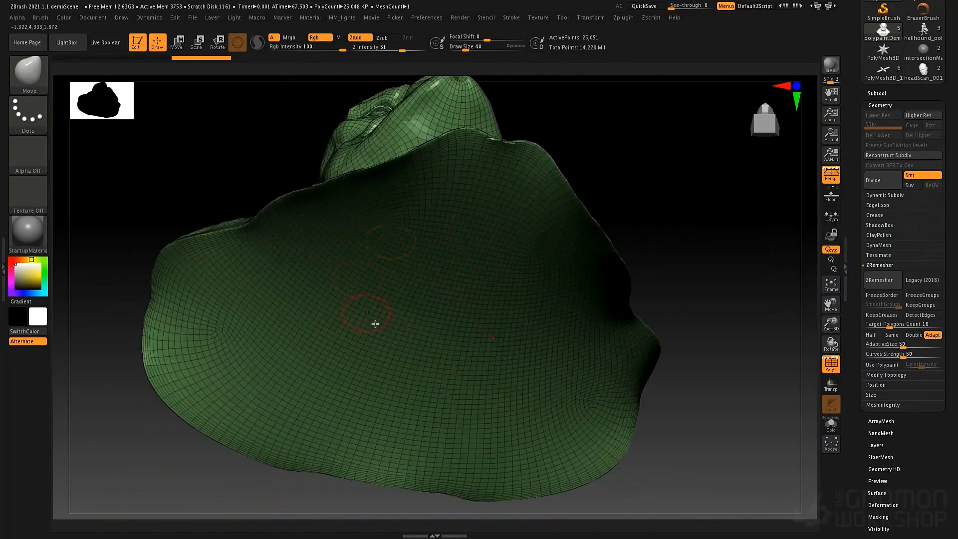
{"action": "right_click_drag", "start_coordinate": [375, 324], "coordinate": [377, 387]}
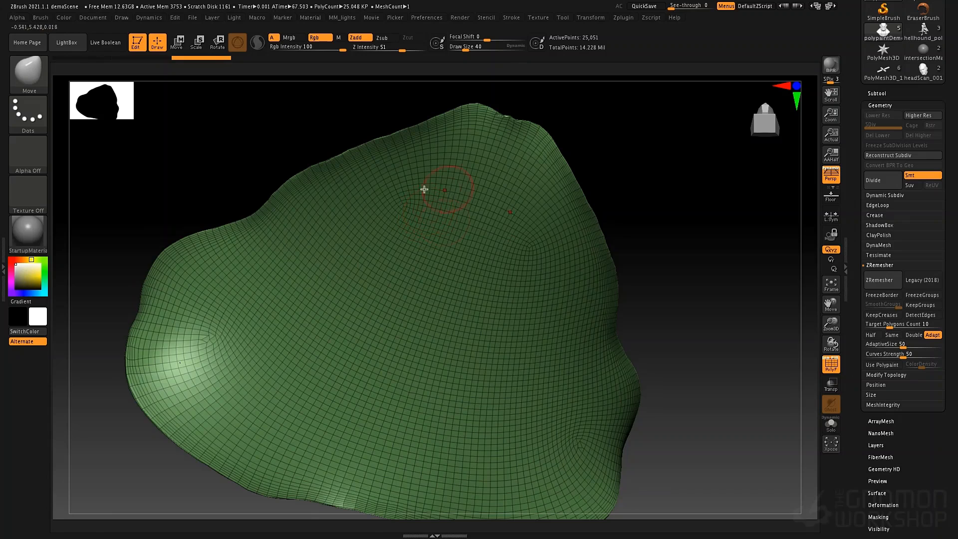
Undo the remesh, hide the polyframe and return the bust to front view
{"action": "right_click_drag", "start_coordinate": [439, 226], "coordinate": [436, 239]}
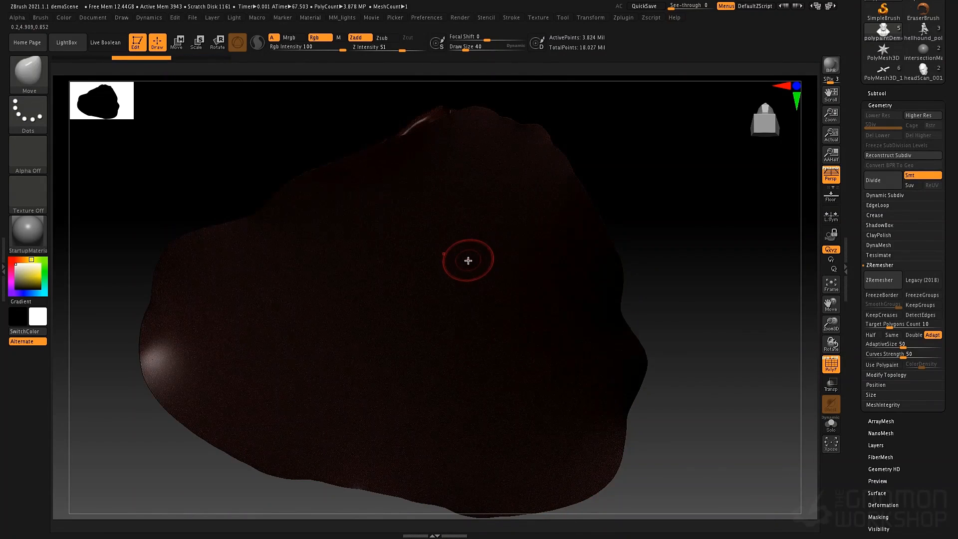
{"action": "key", "text": "shift+f"}
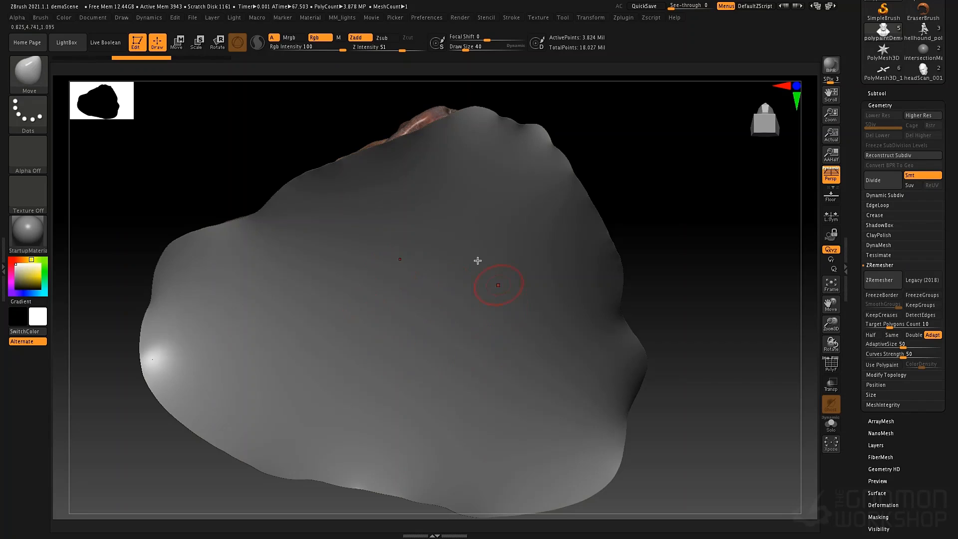
{"action": "right_click_drag", "start_coordinate": [485, 224], "coordinate": [509, 343]}
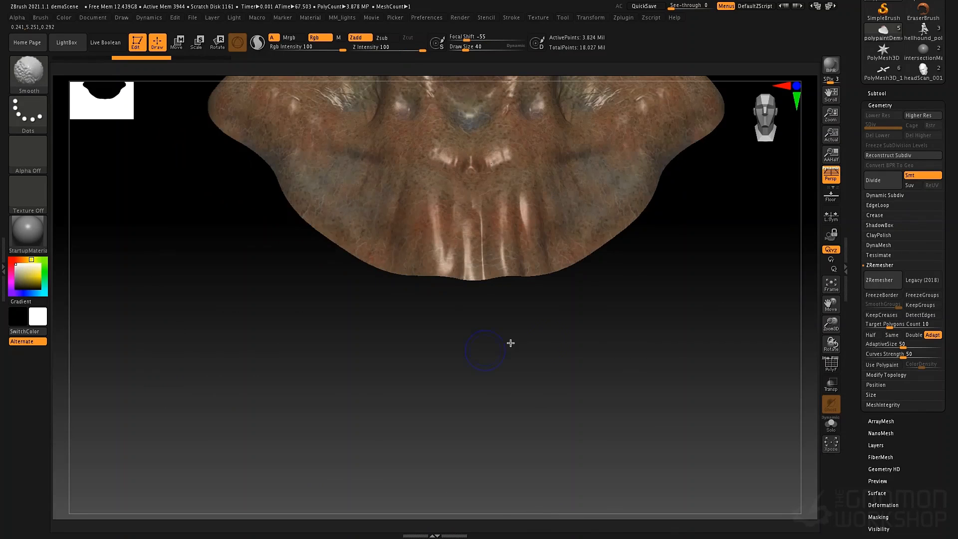
Close the ZRemesher settings and open the DynaMesh settings, framing the bust's neck and chest
{"action": "left_click", "coordinate": [879, 267]}
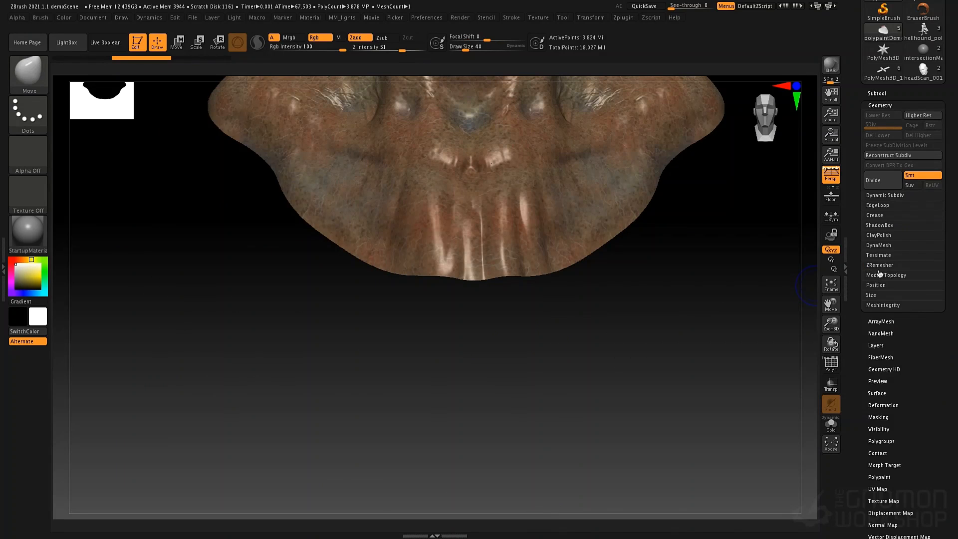
{"action": "left_click", "coordinate": [878, 247]}
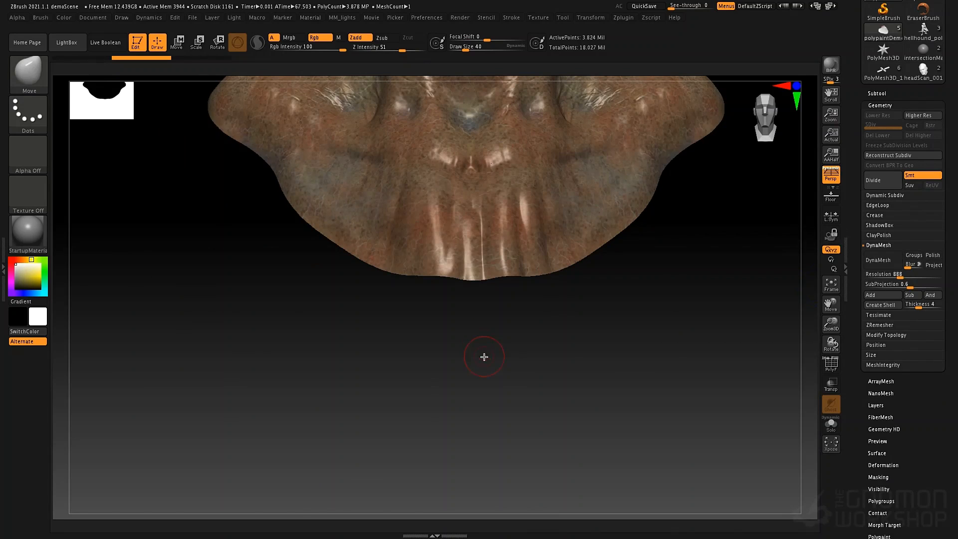
{"action": "right_click_drag", "start_coordinate": [483, 365], "coordinate": [468, 408]}
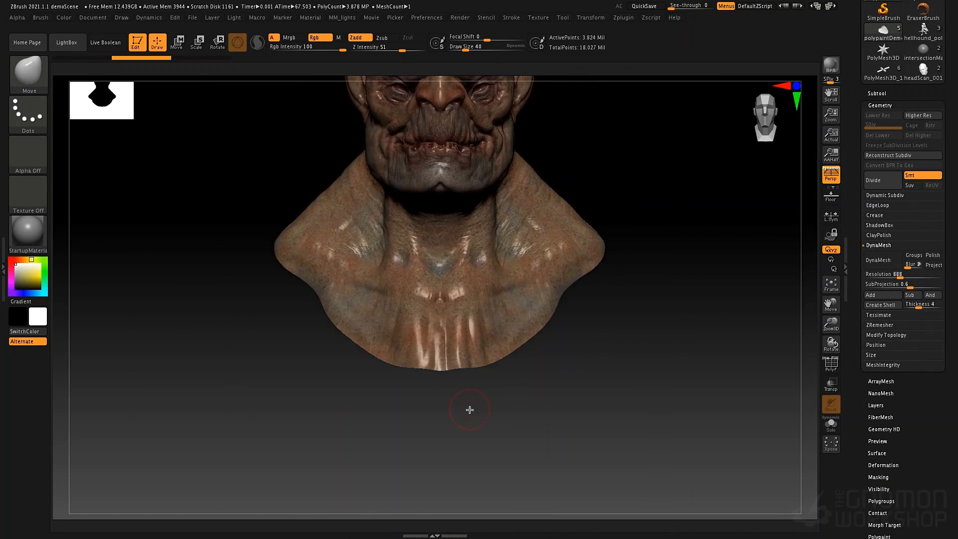
{"action": "right_click_drag", "start_coordinate": [591, 291], "coordinate": [613, 253]}
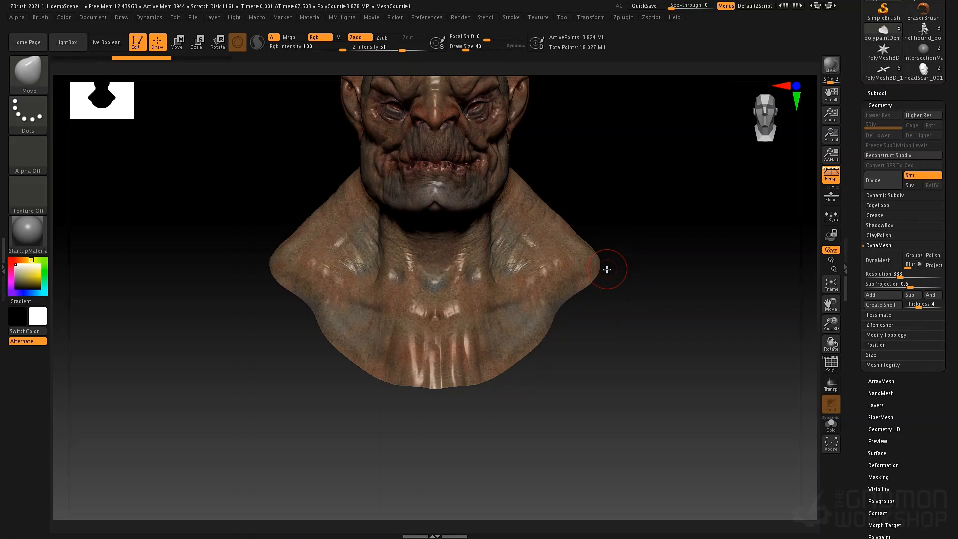
Choose the SliceCurve brush as the active selection brush and dismiss its note
{"action": "key", "text": "b"}
{"action": "key", "text": "s"}
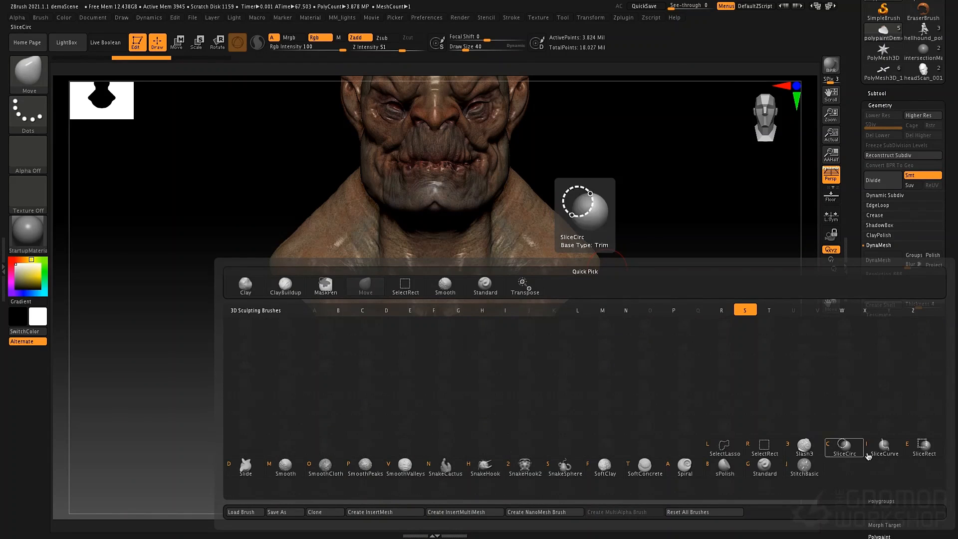
{"action": "left_click", "coordinate": [882, 447]}
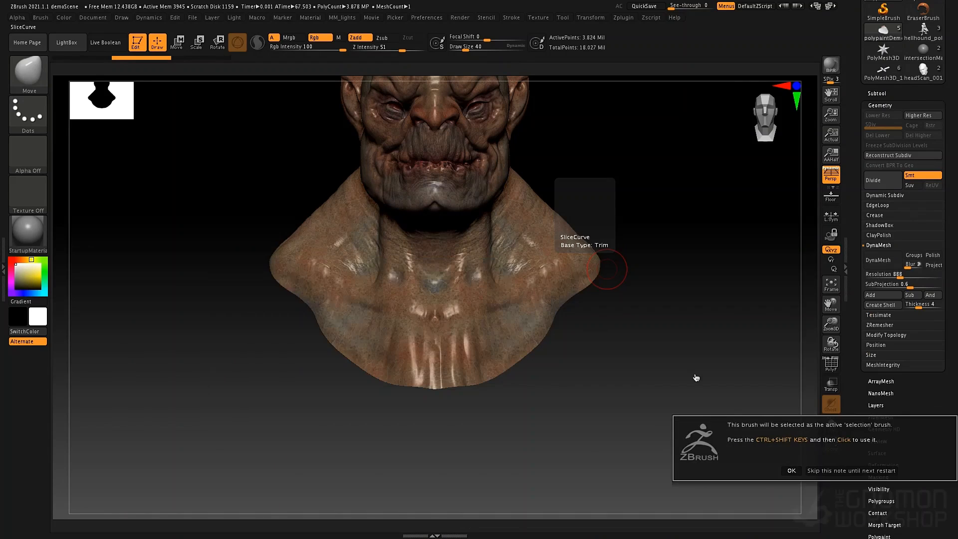
{"action": "left_click", "coordinate": [792, 471]}
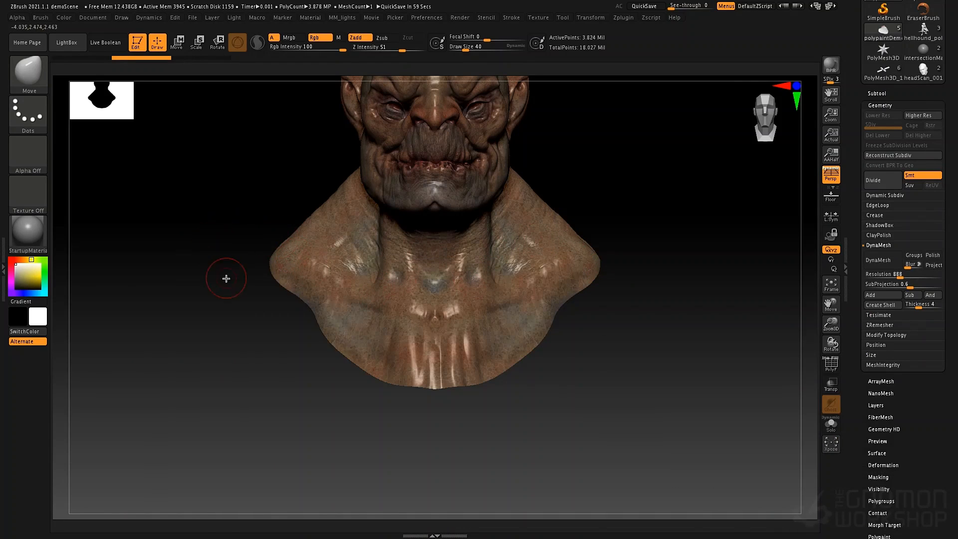
Try a straight diagonal slice across the shoulder and chest, check its polygroups in the polyframe, and undo it
{"action": "key", "text": "ctrl+shift"}
{"action": "left_click_drag", "start_coordinate": [706, 206], "coordinate": [270, 491], "text": "ctrl+shift"}
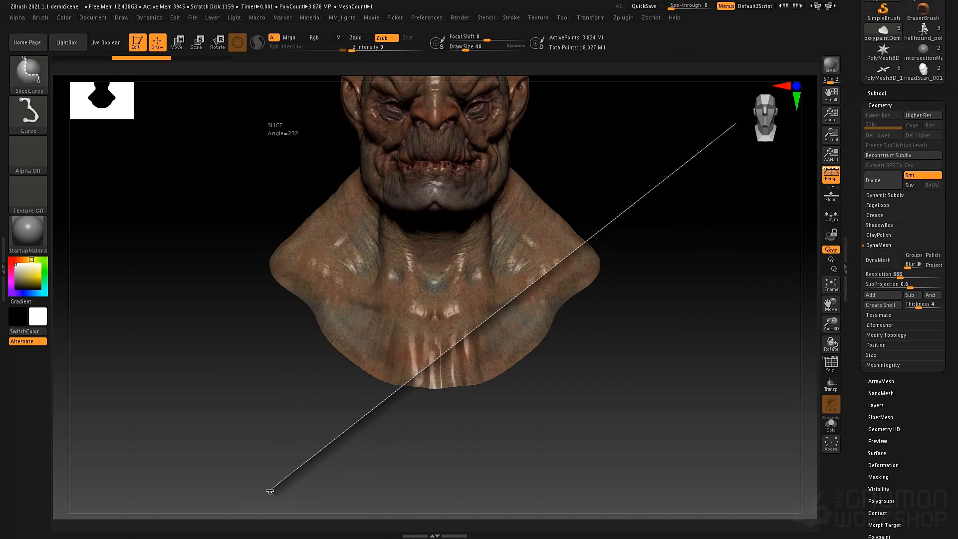
{"action": "left_click_drag", "start_coordinate": [469, 340], "coordinate": [471, 340], "text": "ctrl+shift"}
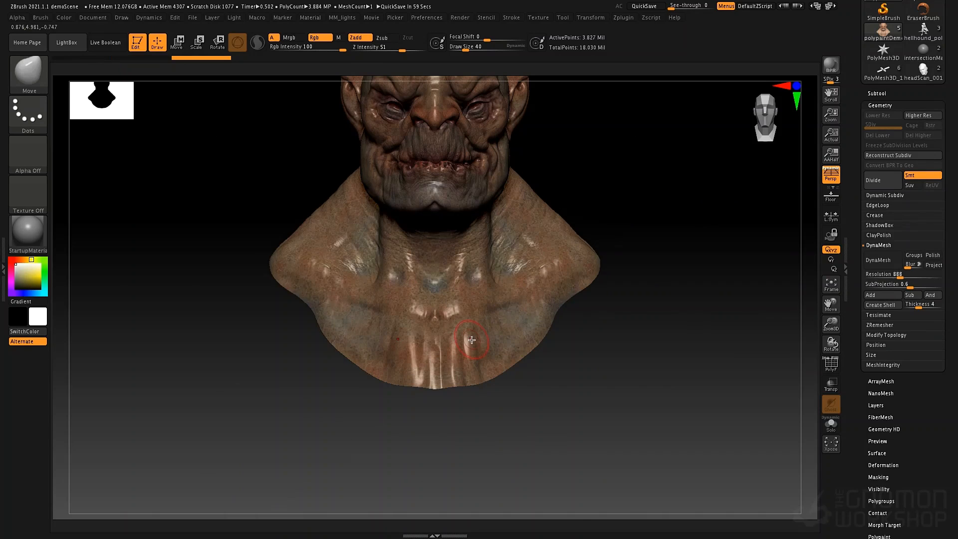
{"action": "key", "text": "shift+f"}
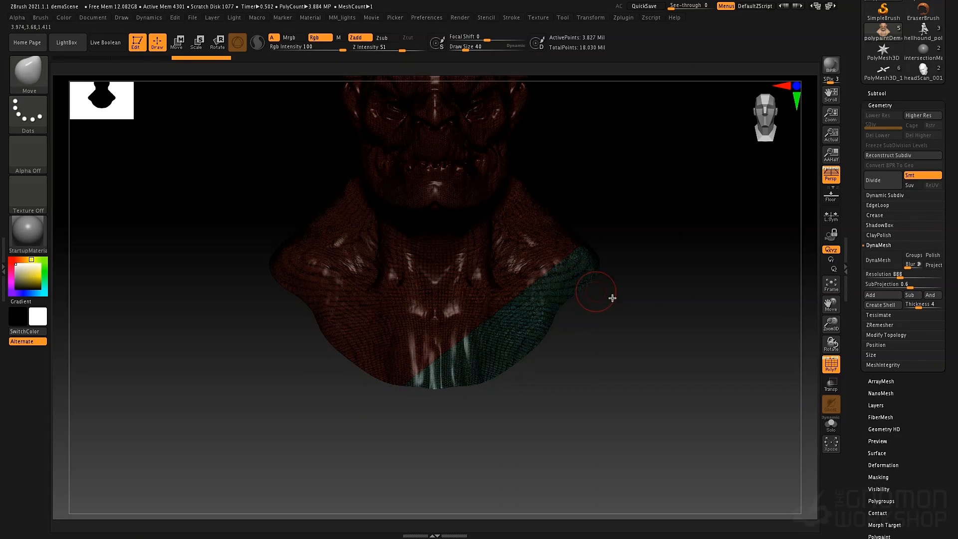
{"action": "key", "text": "ctrl+z"}
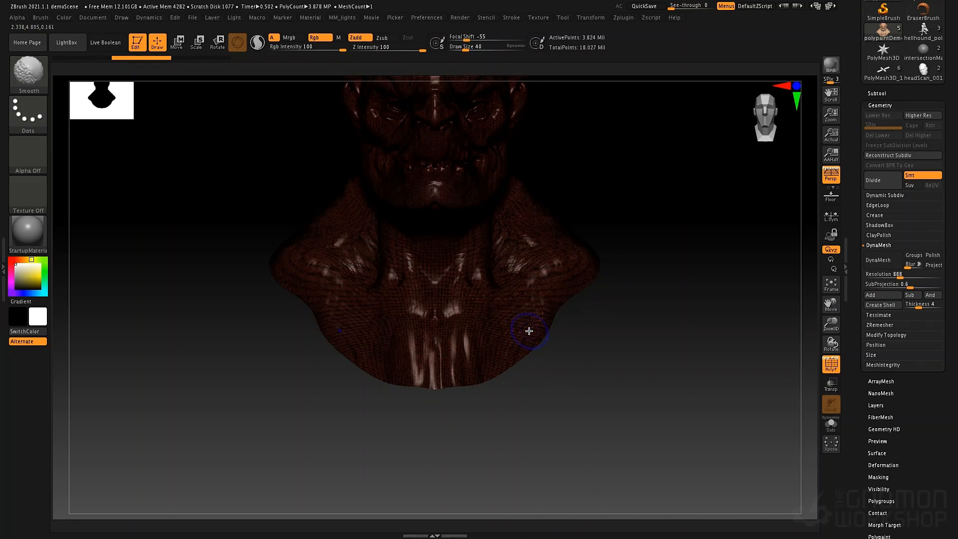
{"action": "key", "text": "shift+f"}
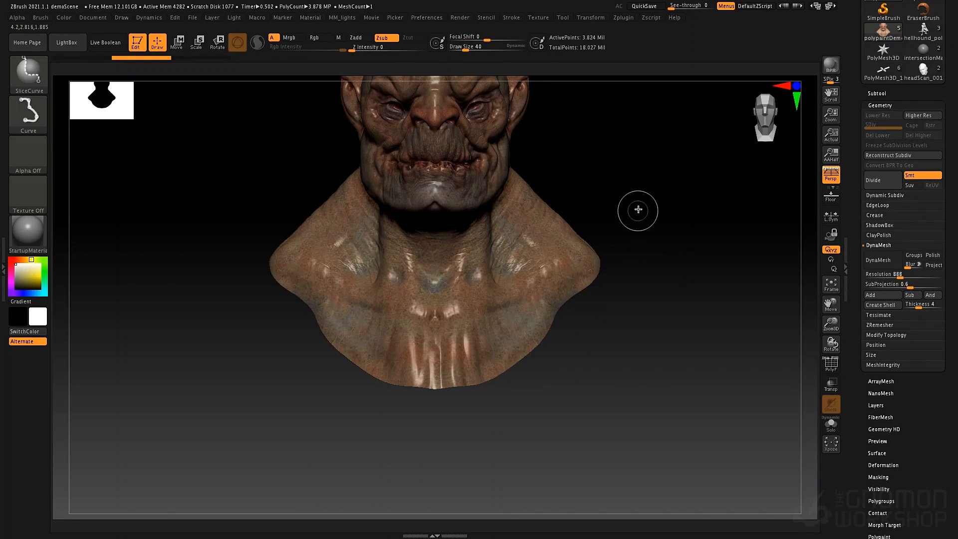
Slice the bust along a curve from shoulder to shoulder across the lower chest and show its polygroup colours without wireframe lines
{"action": "mouse_move", "coordinate": [640, 201]}
{"action": "left_mouse_down", "text": "ctrl+shift"}
{"action": "mouse_move", "coordinate": [561, 298]}
{"action": "mouse_move", "coordinate": [499, 345]}
{"action": "mouse_move", "coordinate": [457, 360]}
{"action": "mouse_move", "coordinate": [392, 354]}
{"action": "mouse_move", "coordinate": [336, 331]}
{"action": "mouse_move", "coordinate": [220, 217]}
{"action": "left_mouse_up", "text": "ctrl+shift"}
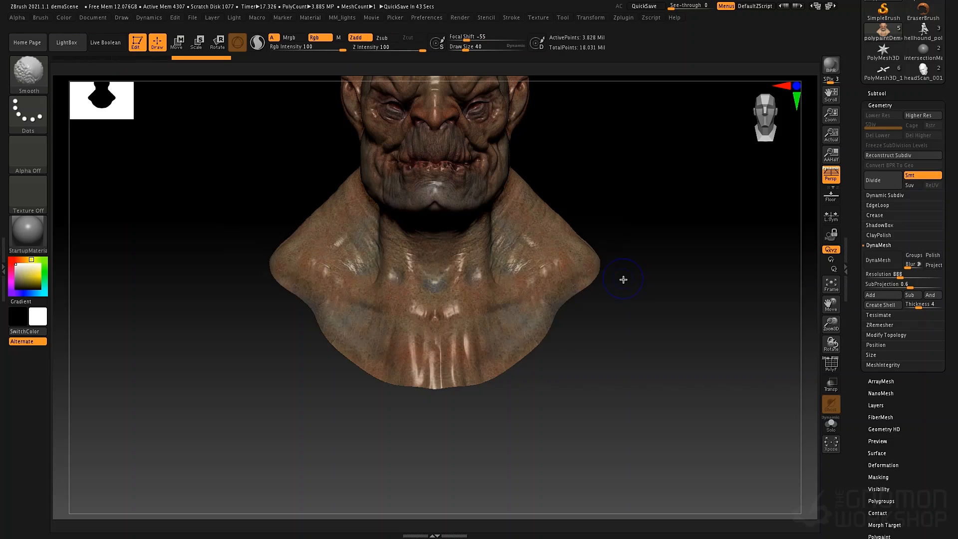
{"action": "key", "text": "shift+f"}
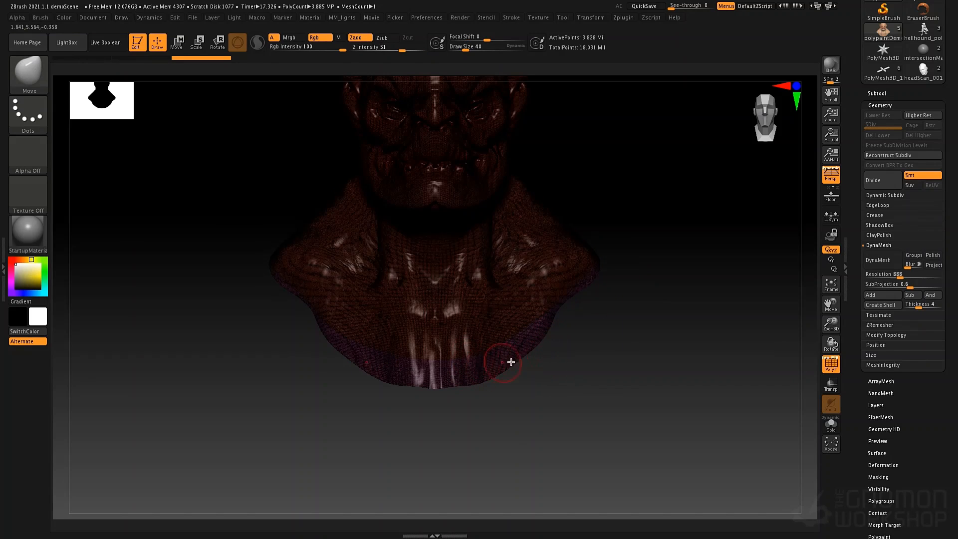
{"action": "left_click", "coordinate": [820, 361]}
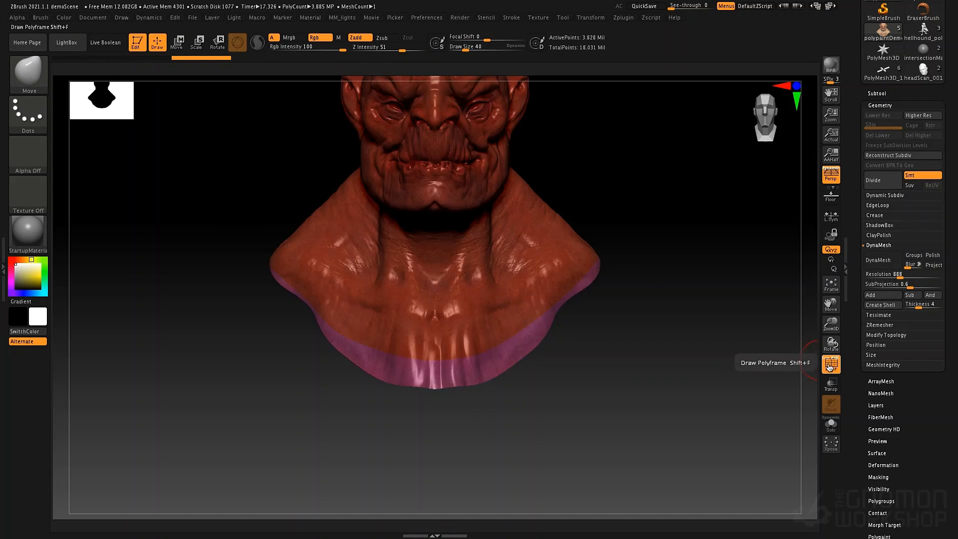
Isolate the lower polygroup strip and invert the visibility so only the bust above the curved cut is shown
{"action": "left_click", "coordinate": [497, 361], "text": "ctrl+shift"}
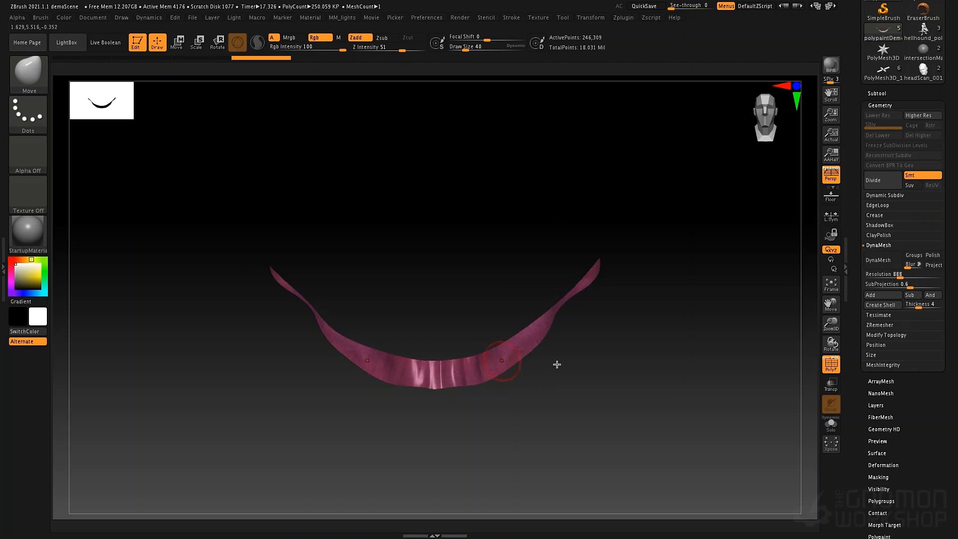
{"action": "key", "text": "ctrl+shift"}
{"action": "left_click", "coordinate": [514, 356], "text": "ctrl+shift"}
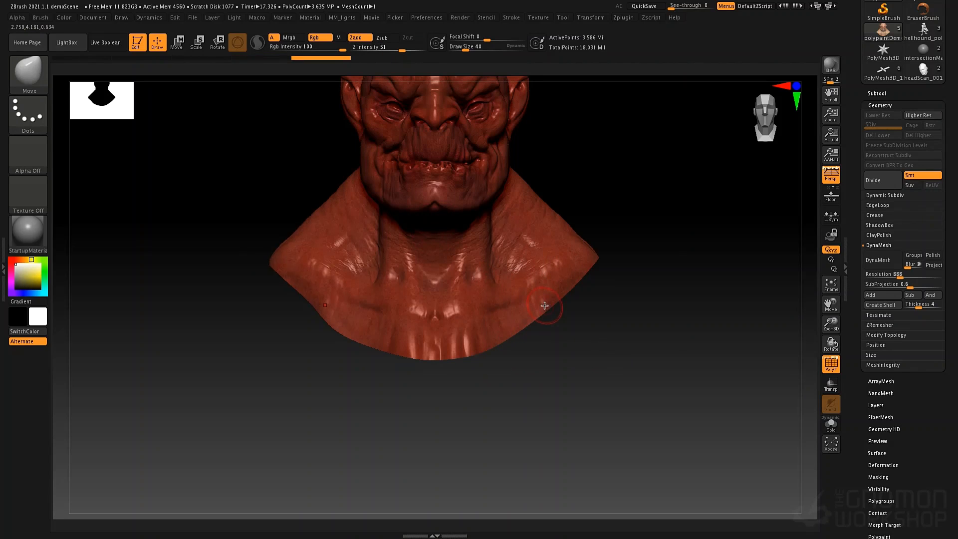
Examine the cut bust from below and in profile, with and without the polygroup colours
{"action": "mouse_move", "coordinate": [604, 321]}
{"action": "left_mouse_down"}
{"action": "mouse_move", "coordinate": [610, 282]}
{"action": "mouse_move", "coordinate": [592, 271]}
{"action": "left_mouse_up"}
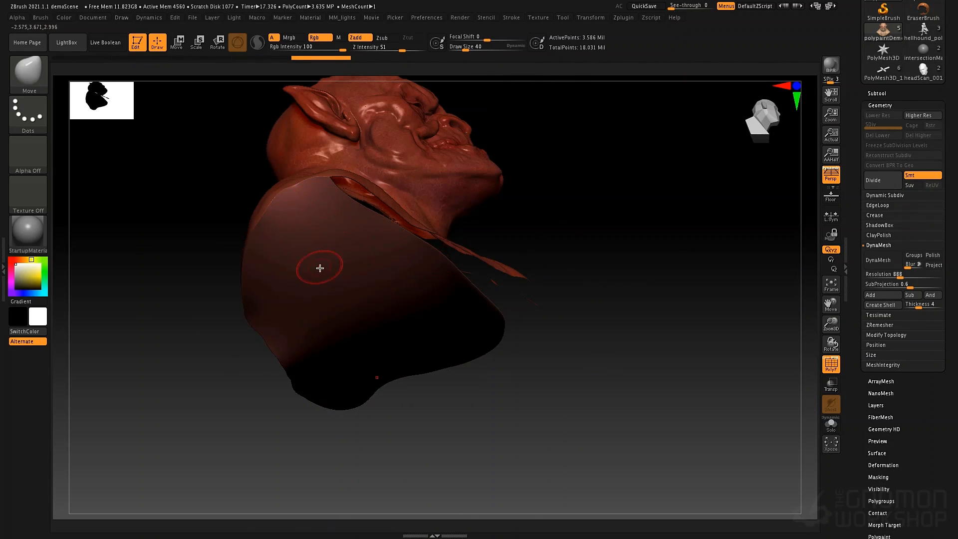
{"action": "key", "text": "shift+f"}
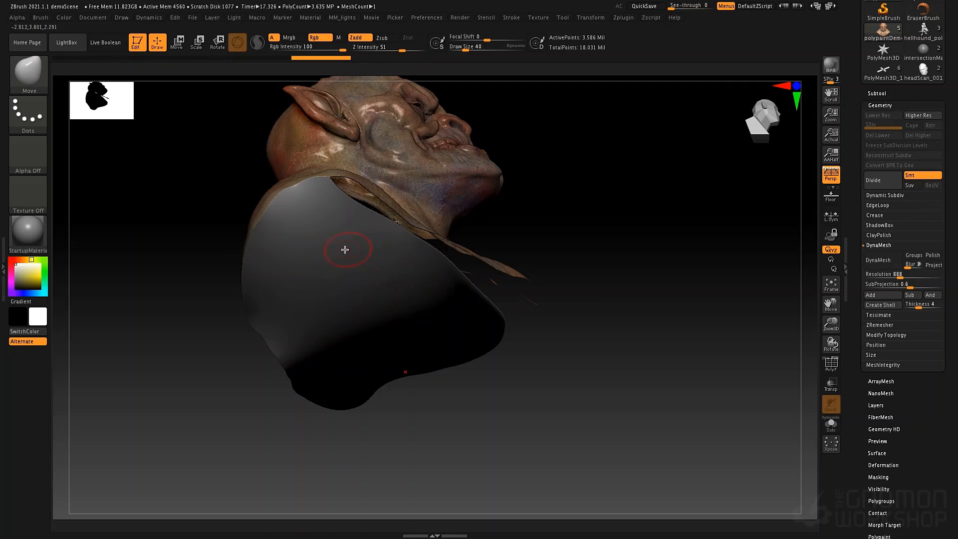
{"action": "key", "text": "shift+f"}
{"action": "mouse_move", "coordinate": [369, 248]}
{"action": "right_mouse_down"}
{"action": "mouse_move", "coordinate": [362, 272]}
{"action": "mouse_move", "coordinate": [414, 288]}
{"action": "mouse_move", "coordinate": [524, 261]}
{"action": "mouse_move", "coordinate": [496, 265]}
{"action": "mouse_move", "coordinate": [600, 262]}
{"action": "right_mouse_up"}
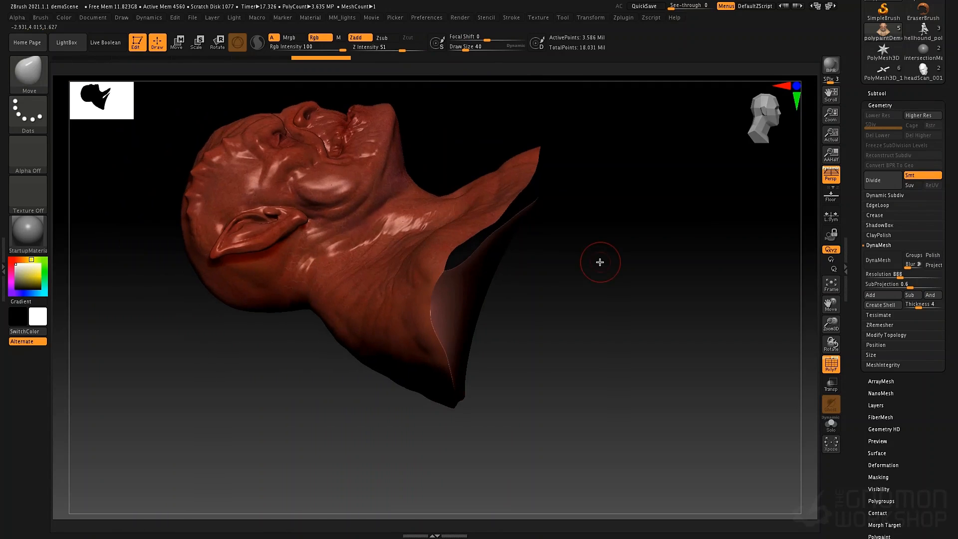
Turn off perspective, slice along the open edge in profile, hide the base behind the cut and return to front view
{"action": "key", "text": "p"}
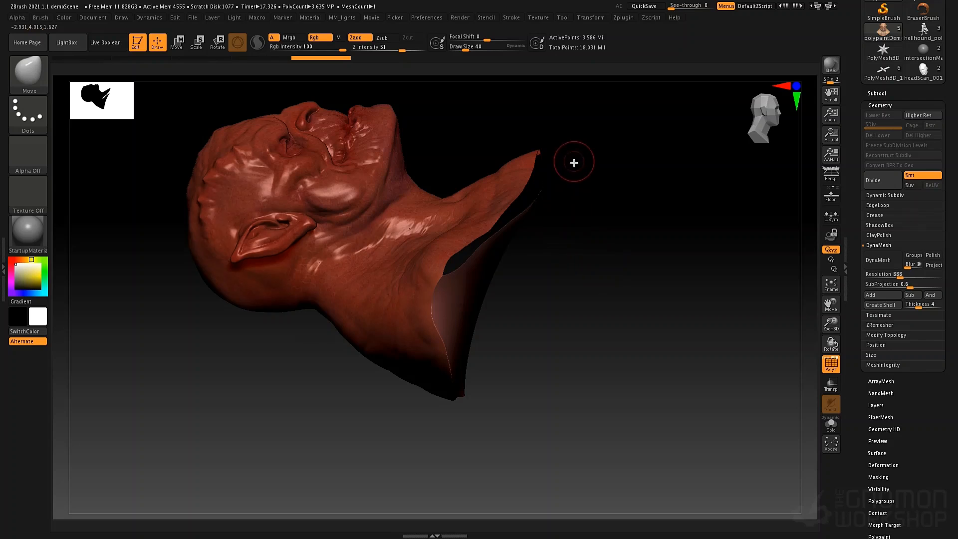
{"action": "mouse_move", "coordinate": [495, 464]}
{"action": "left_mouse_down", "text": "ctrl+shift"}
{"action": "mouse_move", "coordinate": [489, 387]}
{"action": "mouse_move", "coordinate": [521, 499]}
{"action": "mouse_move", "coordinate": [439, 481]}
{"action": "mouse_move", "coordinate": [565, 175]}
{"action": "mouse_move", "coordinate": [553, 144]}
{"action": "mouse_move", "coordinate": [507, 214]}
{"action": "mouse_move", "coordinate": [432, 284]}
{"action": "mouse_move", "coordinate": [425, 340]}
{"action": "mouse_move", "coordinate": [438, 372]}
{"action": "left_mouse_up", "text": "ctrl+shift"}
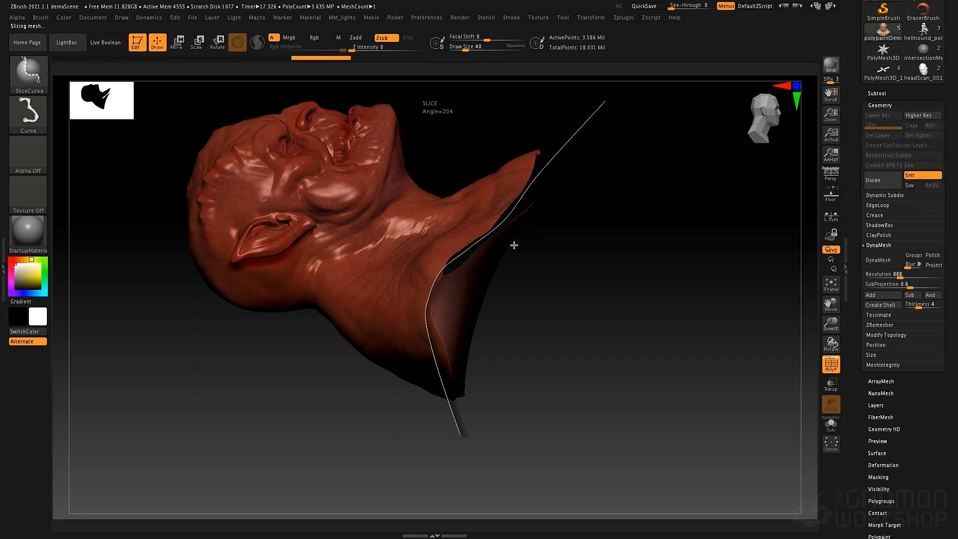
{"action": "left_click", "coordinate": [462, 279], "text": "ctrl+shift"}
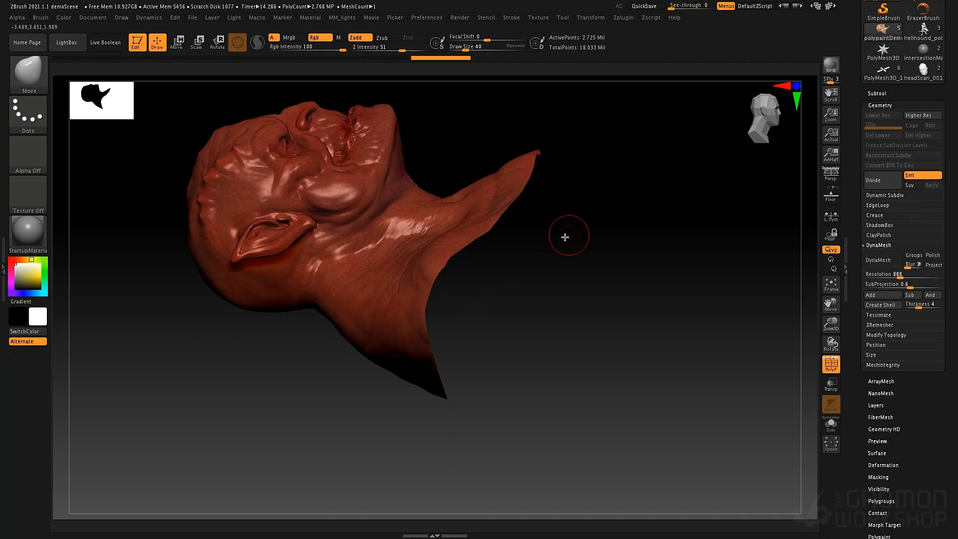
{"action": "mouse_move", "coordinate": [564, 237]}
{"action": "left_mouse_down"}
{"action": "mouse_move", "coordinate": [425, 240]}
{"action": "mouse_move", "coordinate": [449, 145]}
{"action": "mouse_move", "coordinate": [437, 379]}
{"action": "left_mouse_up"}
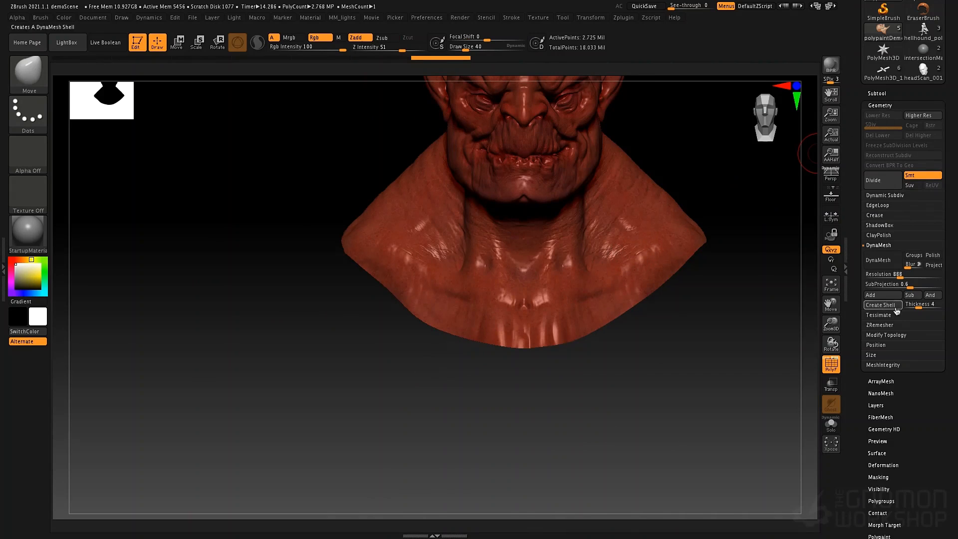
Delete the bust's hidden base geometry, turn off the polyframe and frame the remaining bust
{"action": "left_click", "coordinate": [888, 335]}
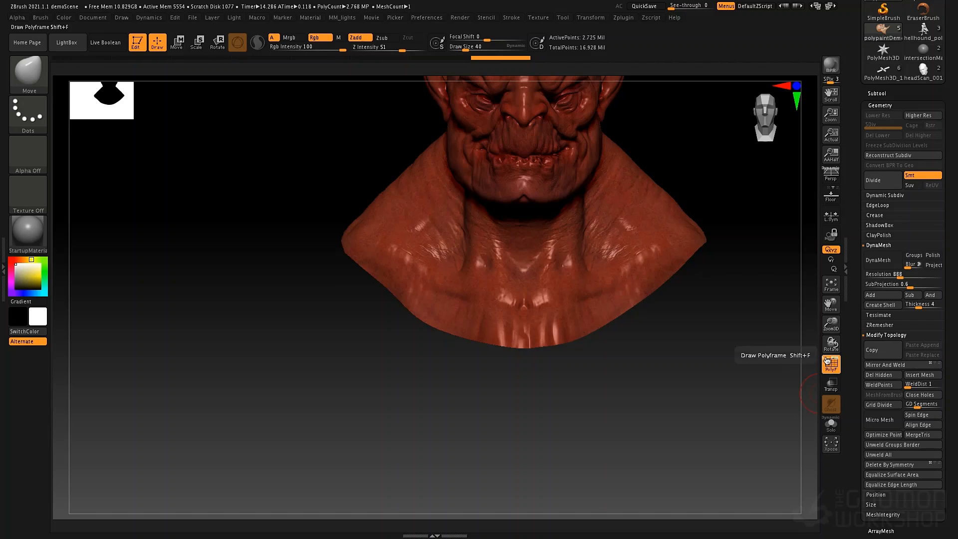
{"action": "key", "text": "f"}
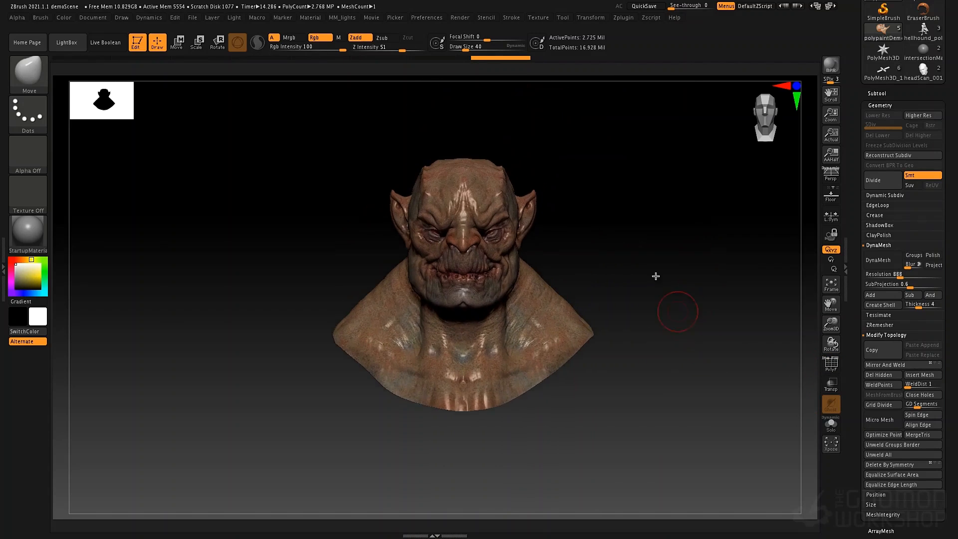
{"action": "left_click_drag", "start_coordinate": [643, 251], "coordinate": [594, 232], "text": "alt"}
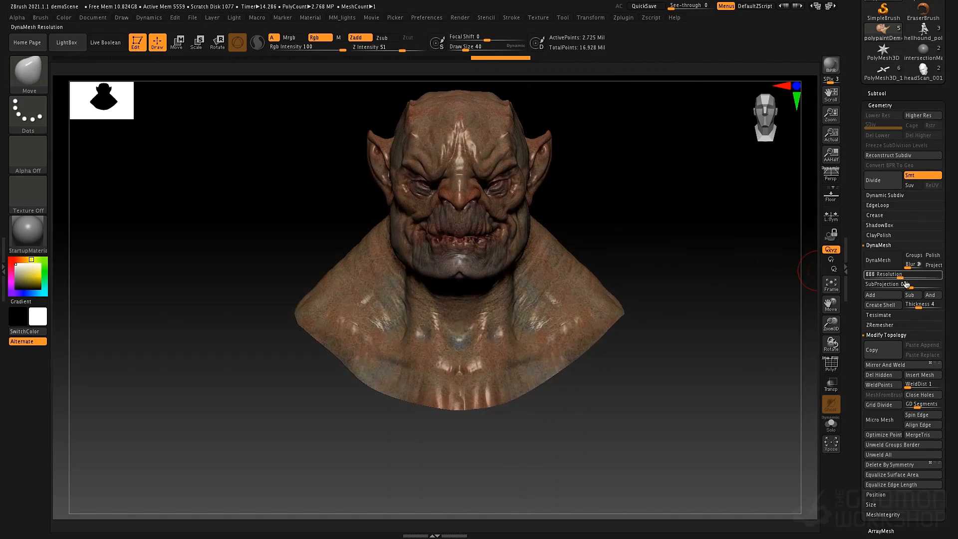
Remesh the bust with ZRemesher at a target polygon count of 10 with Adapt on
{"action": "left_click", "coordinate": [878, 245]}
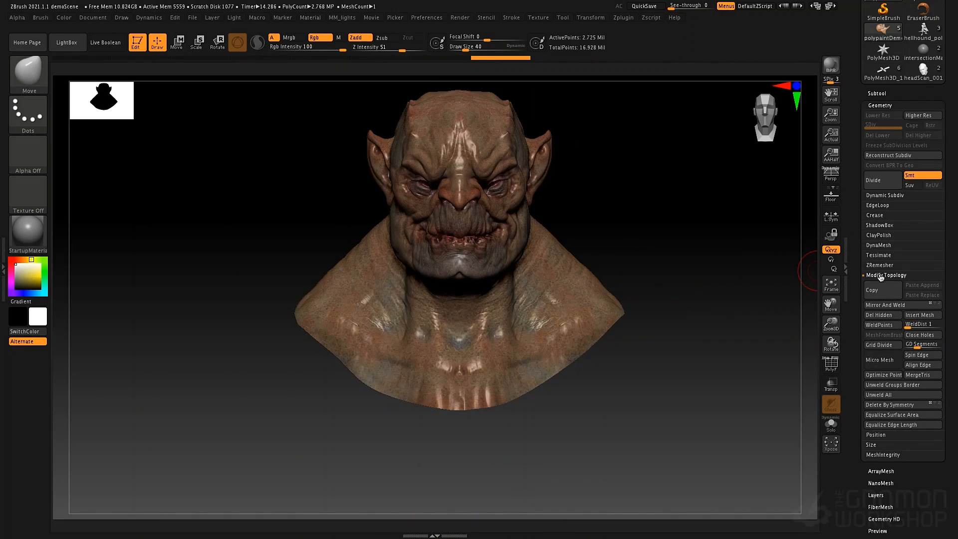
{"action": "left_click", "coordinate": [879, 264]}
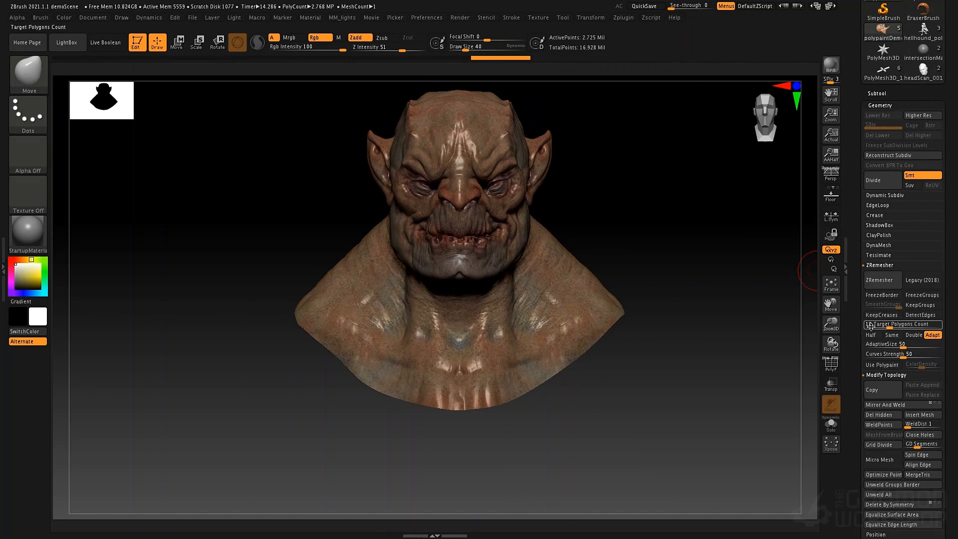
{"action": "left_click_drag", "start_coordinate": [577, 245], "coordinate": [565, 187]}
{"action": "left_click_drag", "start_coordinate": [654, 193], "coordinate": [651, 243]}
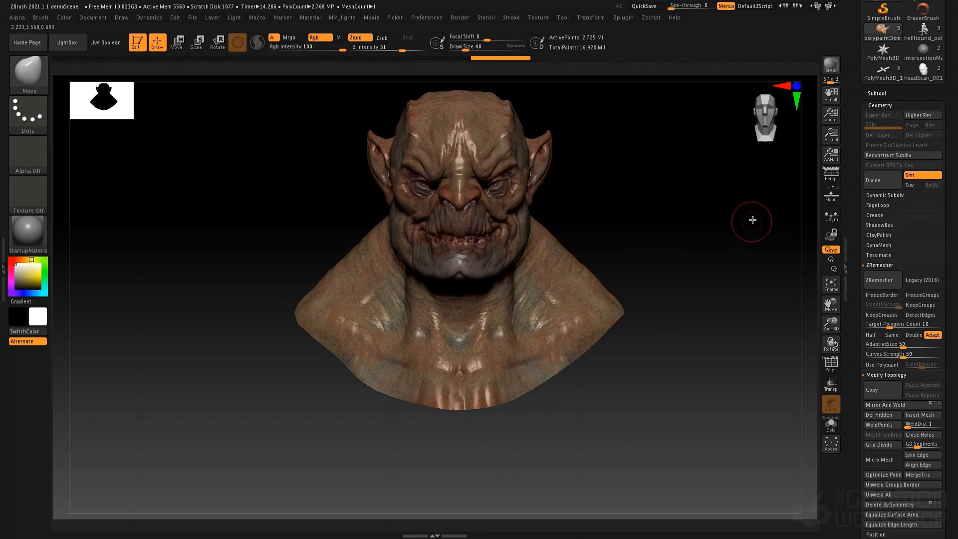
{"action": "left_click", "coordinate": [882, 289]}
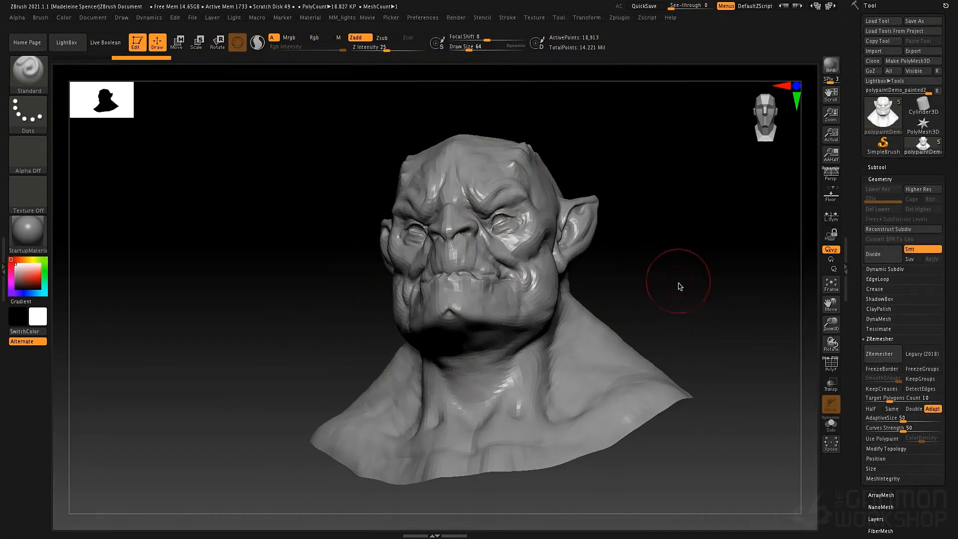
Show the polyframe on the remeshed bust and view its topology from the front
{"action": "left_click_drag", "start_coordinate": [678, 286], "coordinate": [665, 268]}
{"action": "key", "text": "space"}
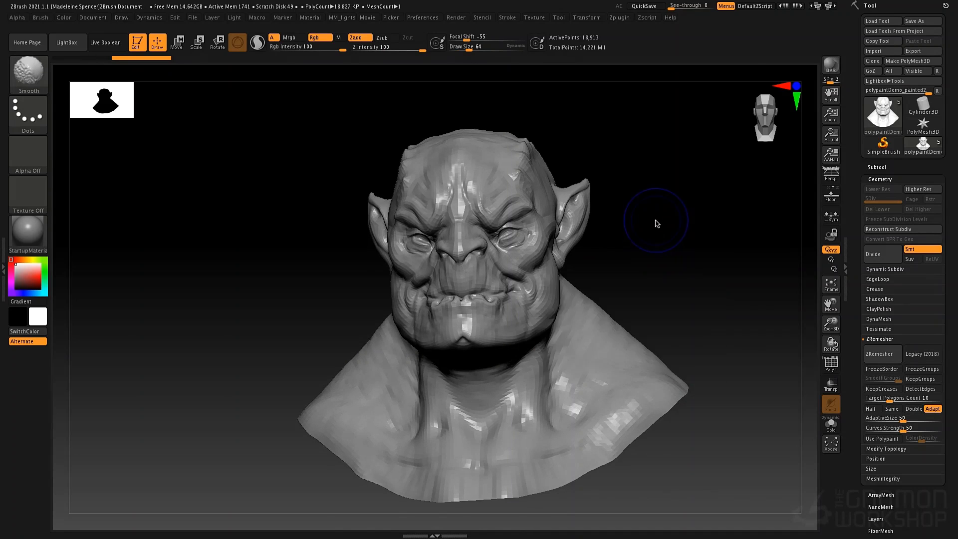
{"action": "key", "text": "shift+f"}
{"action": "left_click_drag", "start_coordinate": [654, 220], "coordinate": [665, 229]}
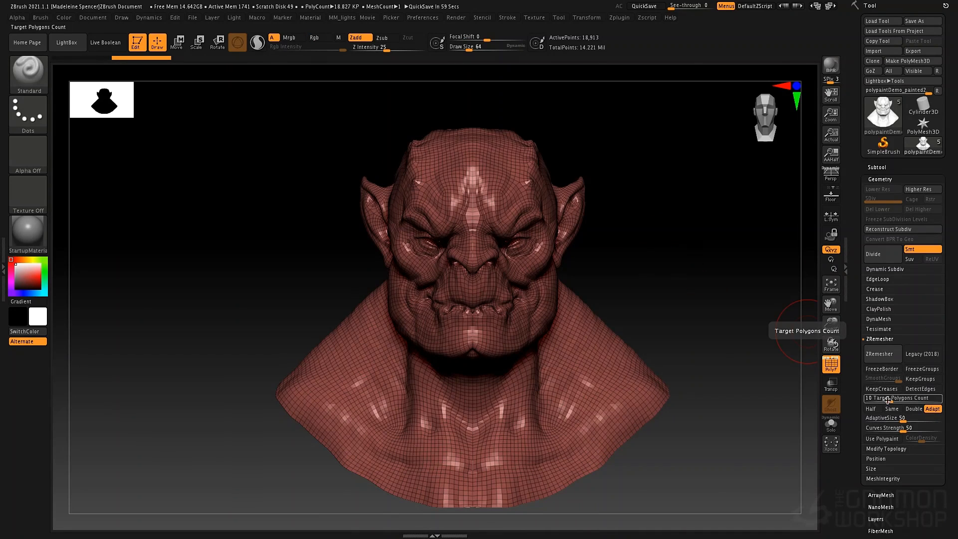
{"action": "mouse_move", "coordinate": [671, 260]}
{"action": "left_mouse_down", "text": "alt"}
{"action": "mouse_move", "coordinate": [652, 246]}
{"action": "mouse_move", "coordinate": [666, 254]}
{"action": "left_mouse_up", "text": "alt"}
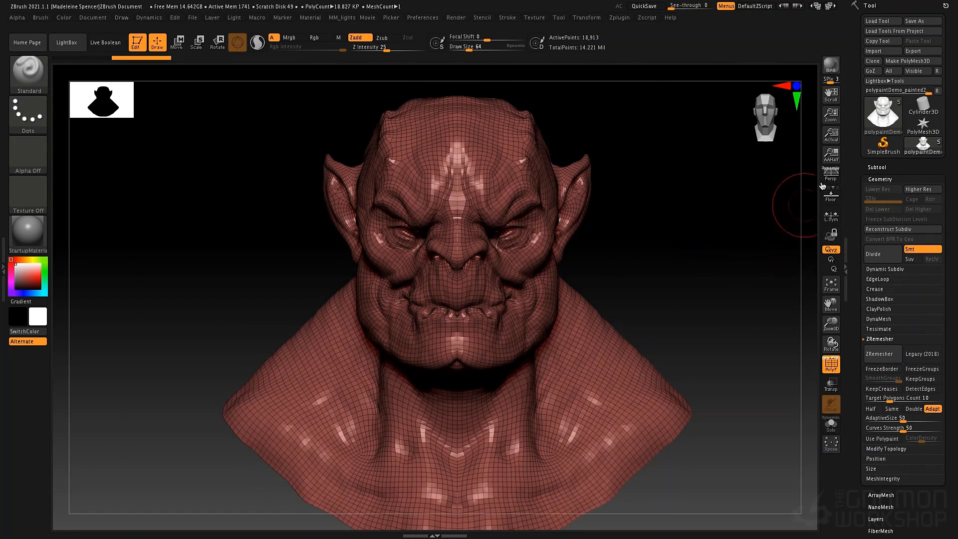
Check the polygon count of the remeshed subtool polypaintDemo_painted2
{"action": "left_click", "coordinate": [879, 167]}
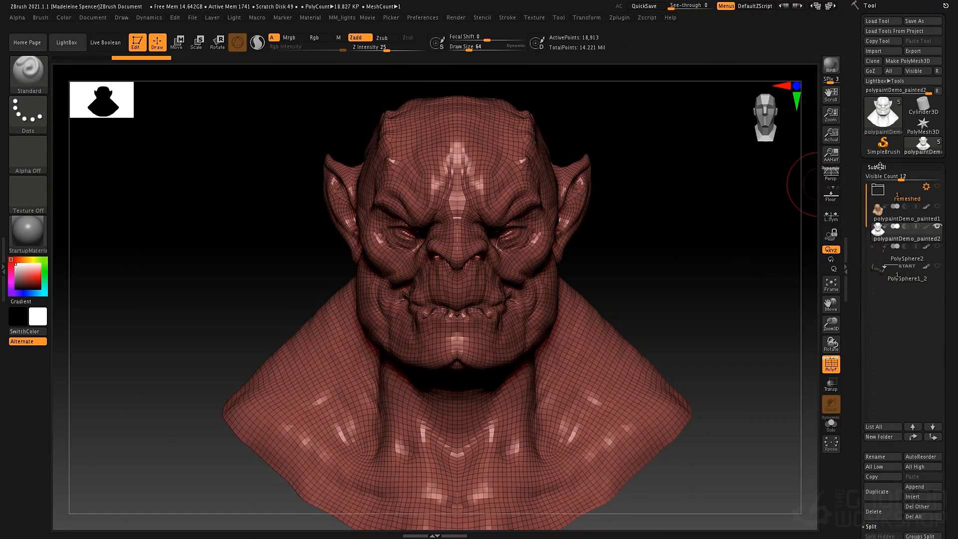
{"action": "mouse_move", "coordinate": [882, 243]}
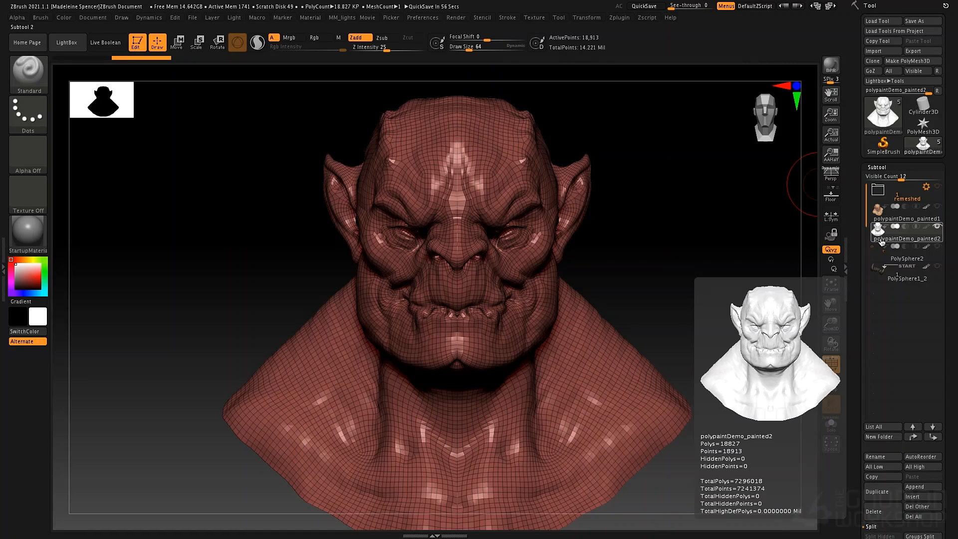
{"action": "left_click", "coordinate": [878, 168]}
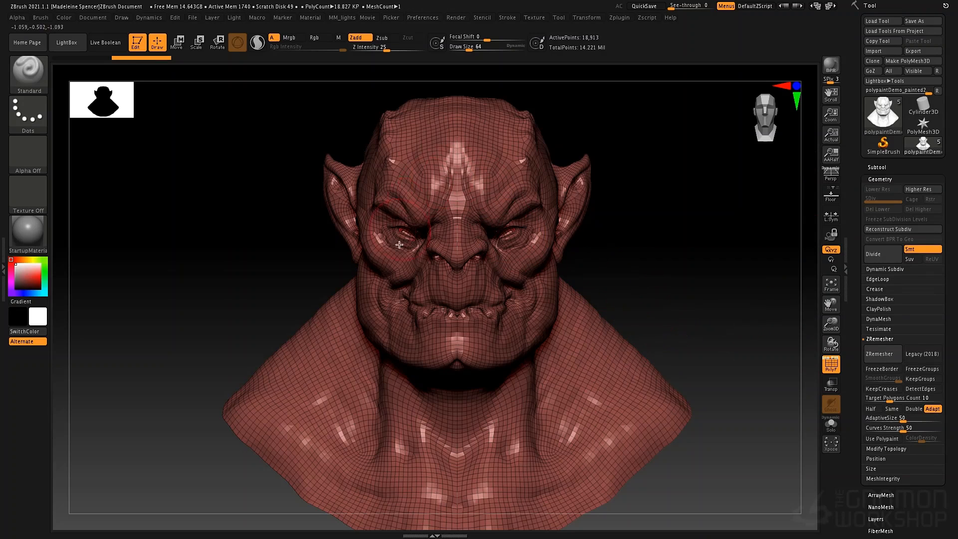
Turn off Adapt, set the target polygon count to 10 and run ZRemesher on the bust again
{"action": "left_click", "coordinate": [897, 397]}
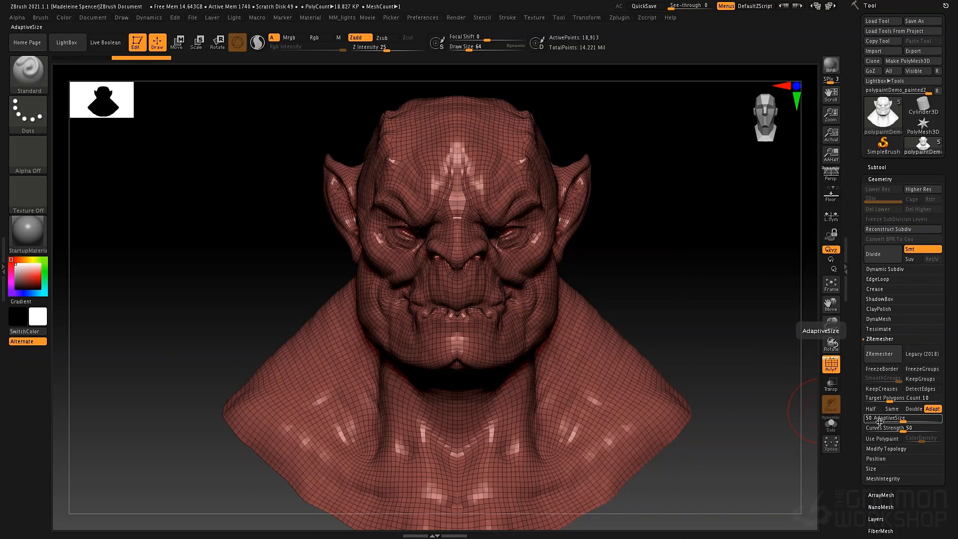
{"action": "left_click", "coordinate": [933, 409]}
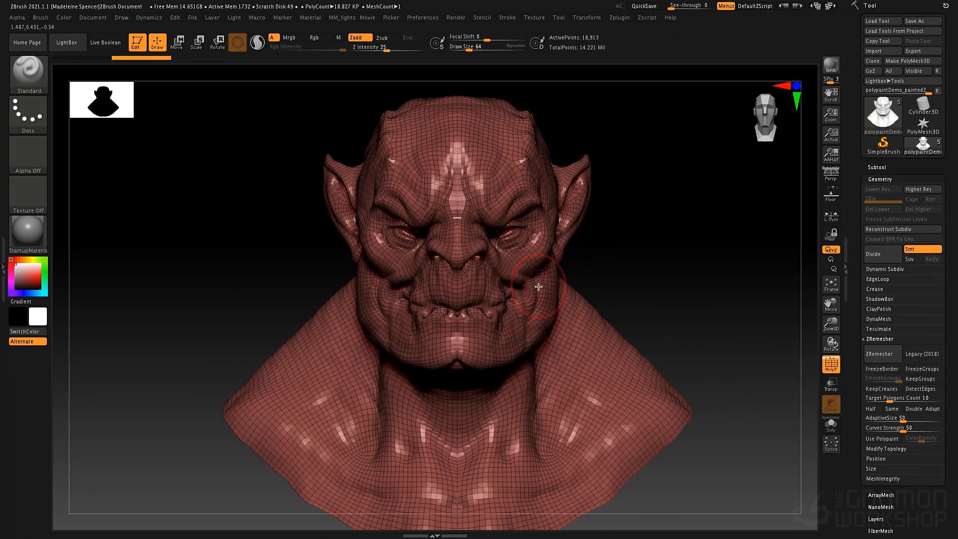
{"action": "right_click_drag", "start_coordinate": [535, 284], "coordinate": [385, 188]}
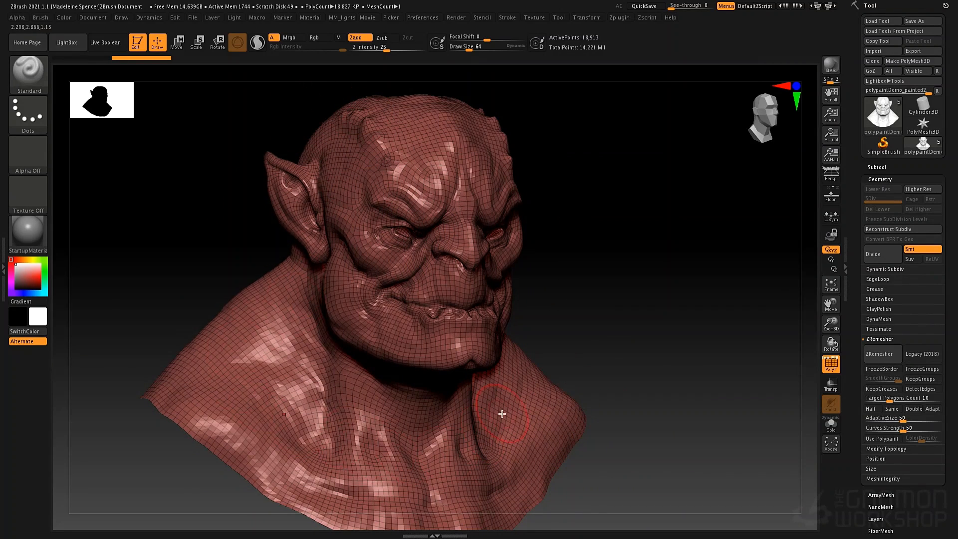
{"action": "left_click", "coordinate": [871, 409]}
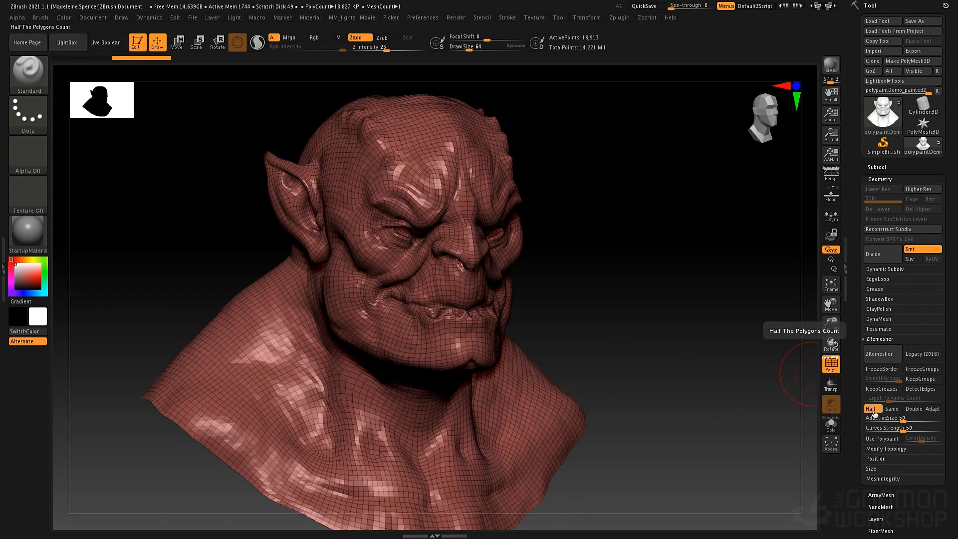
{"action": "left_click", "coordinate": [873, 411]}
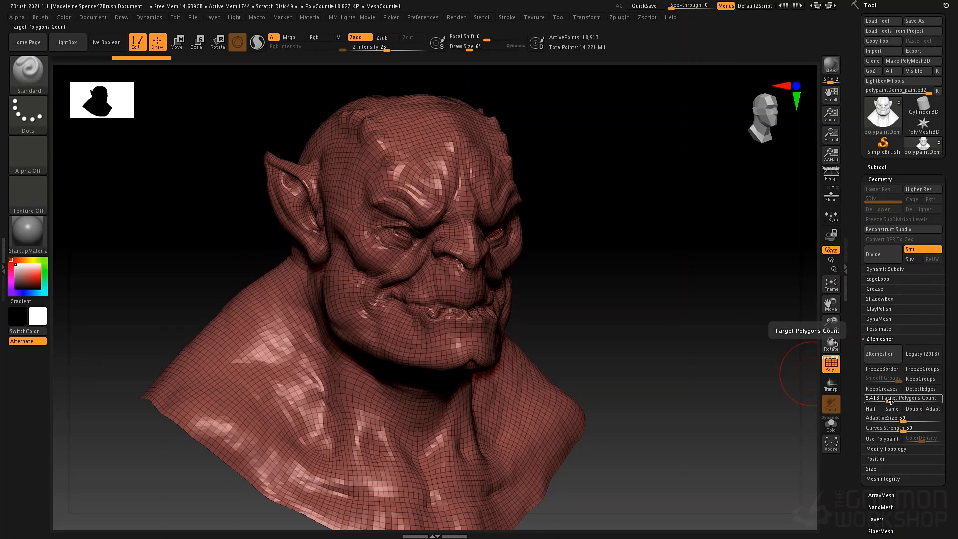
{"action": "left_click", "coordinate": [891, 400]}
{"action": "left_click", "coordinate": [882, 353]}
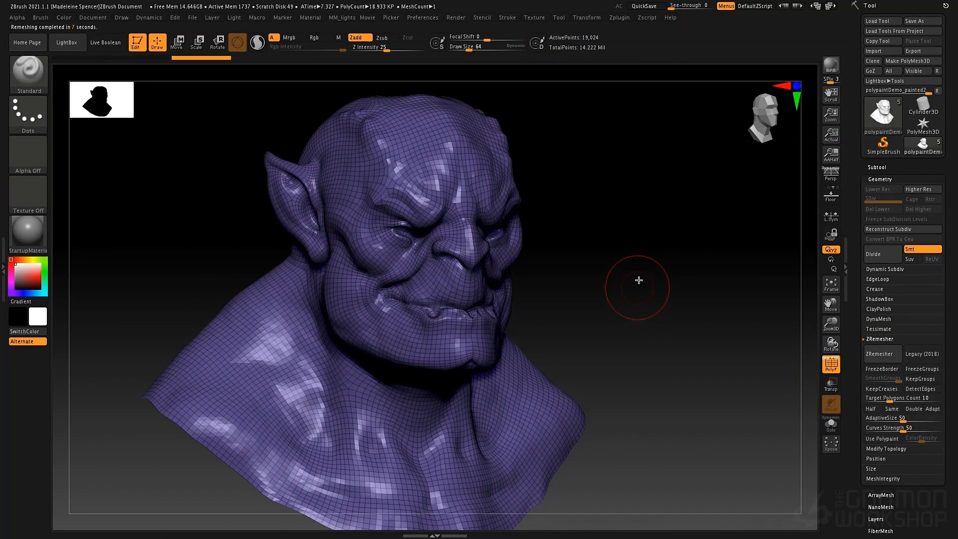
Check the active point count and remesh the bust again with the Half option on
{"action": "left_click_drag", "start_coordinate": [640, 276], "coordinate": [630, 269]}
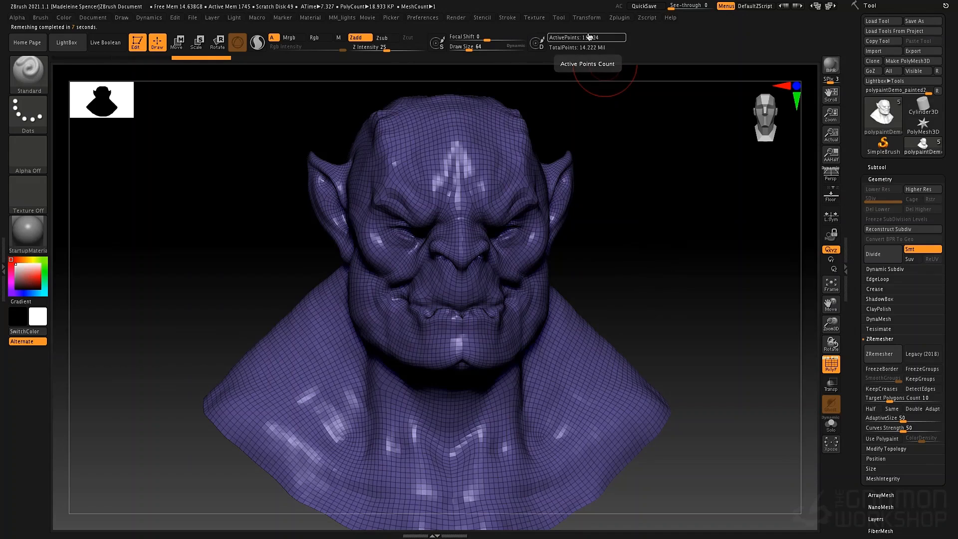
{"action": "left_click", "coordinate": [871, 408]}
{"action": "left_click", "coordinate": [873, 355]}
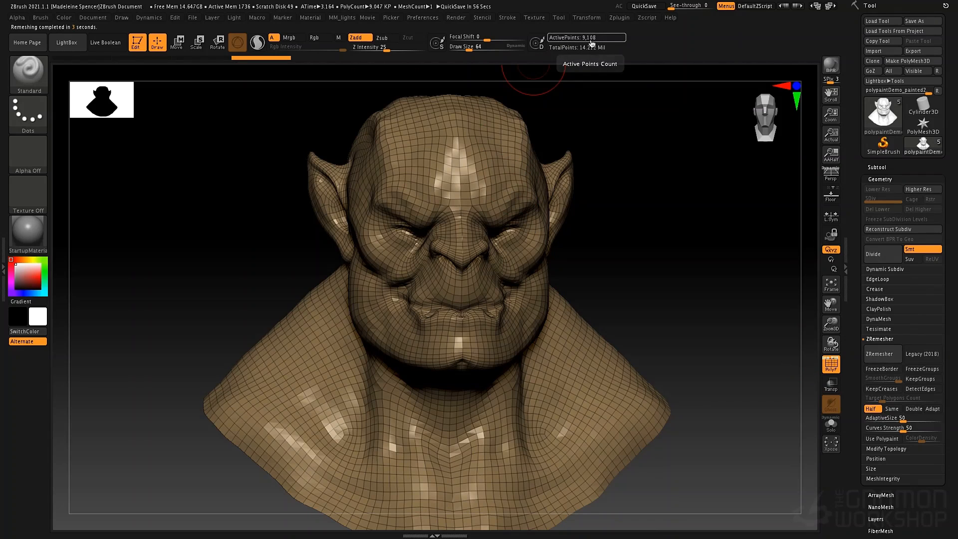
Select the polypaintDemo_painted1 subtool, turn off its polyframe and show it alone in Solo mode
{"action": "left_click_drag", "start_coordinate": [631, 256], "coordinate": [627, 256]}
{"action": "right_click", "coordinate": [627, 256]}
{"action": "left_click_drag", "start_coordinate": [703, 234], "coordinate": [653, 237]}
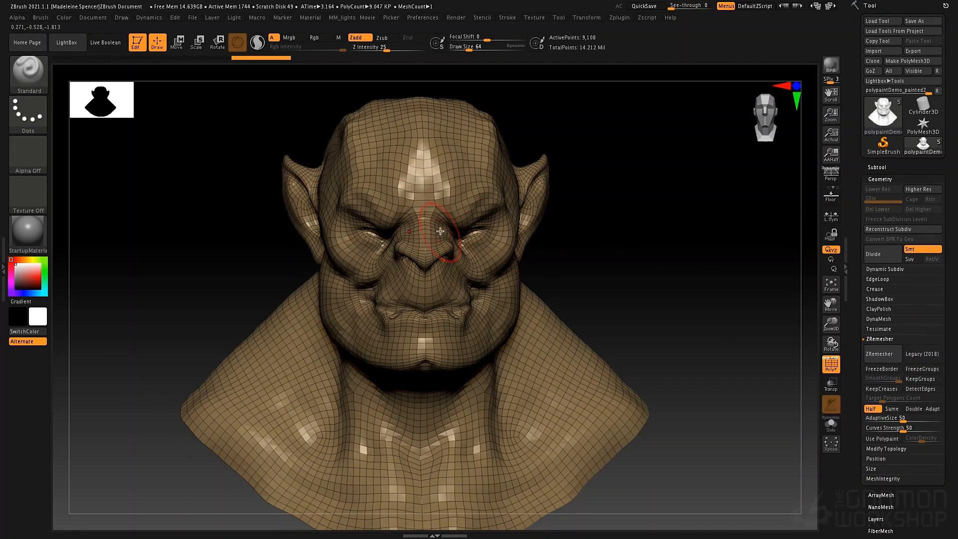
{"action": "left_click_drag", "start_coordinate": [642, 242], "coordinate": [631, 222], "text": "alt"}
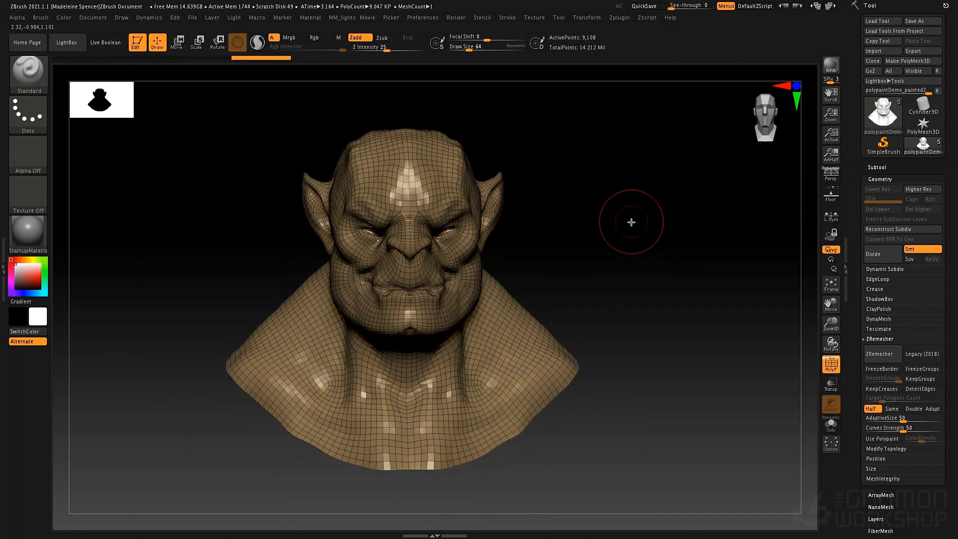
{"action": "left_click", "coordinate": [877, 168]}
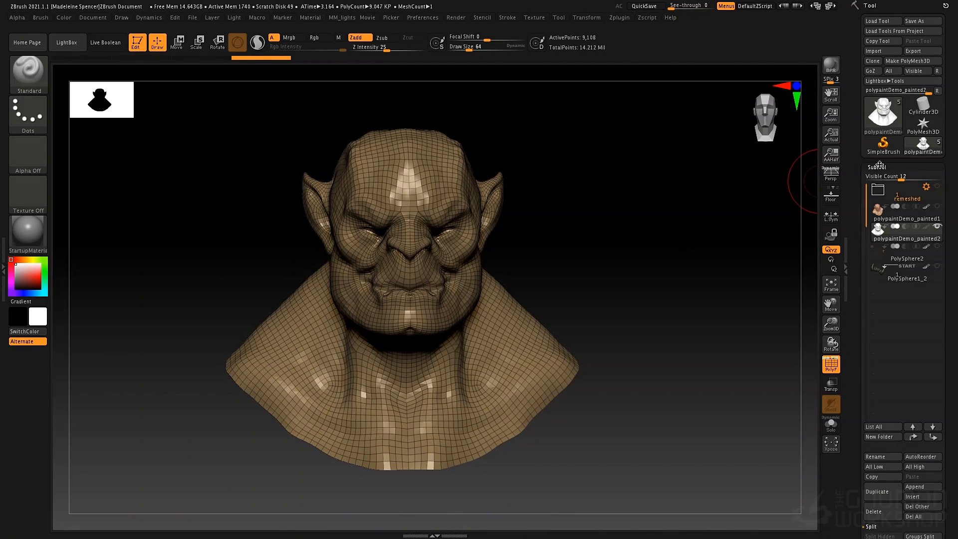
{"action": "left_click", "coordinate": [906, 218]}
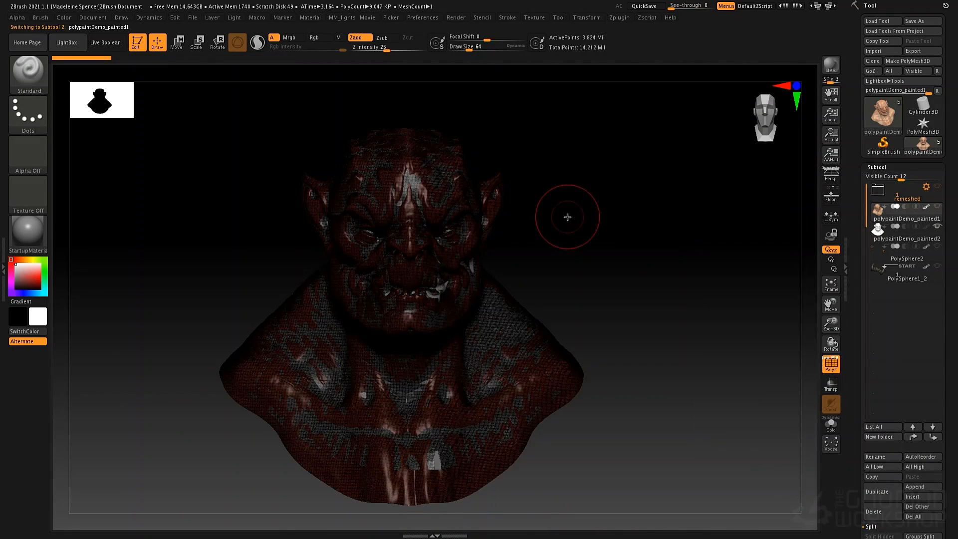
{"action": "key", "text": "shift"}
{"action": "key", "text": "shift+f"}
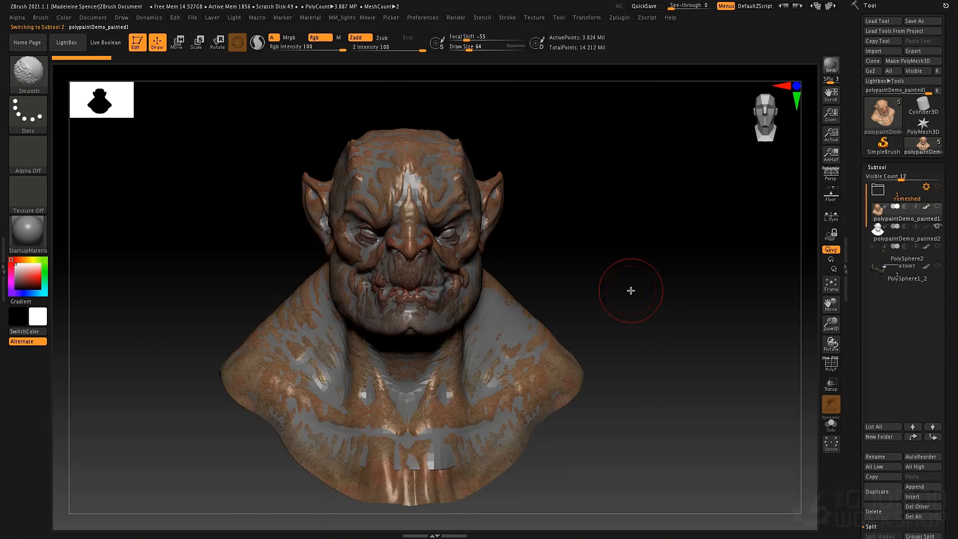
{"action": "left_click", "coordinate": [830, 430]}
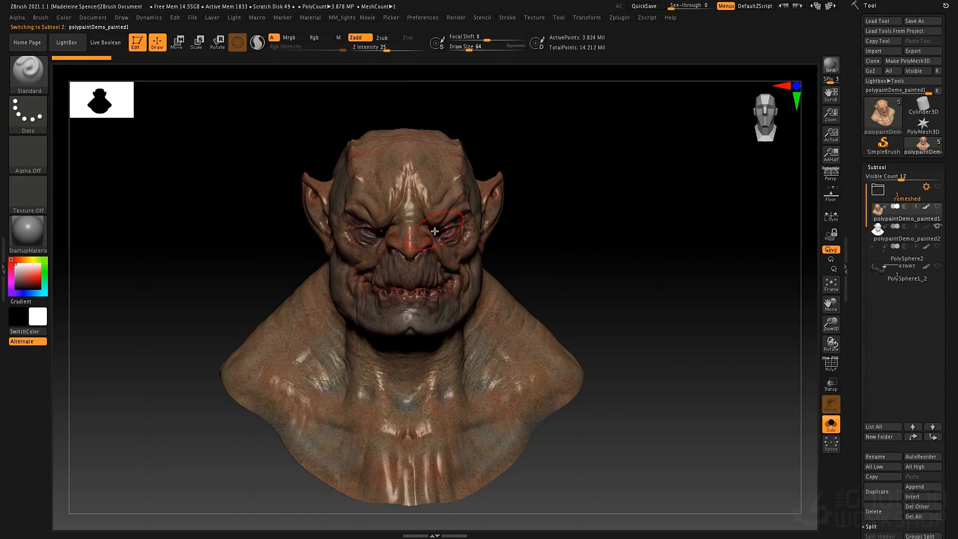
Select the low-resolution polypaintDemo_painted2 subtool and show its polyframe
{"action": "mouse_move", "coordinate": [876, 235]}
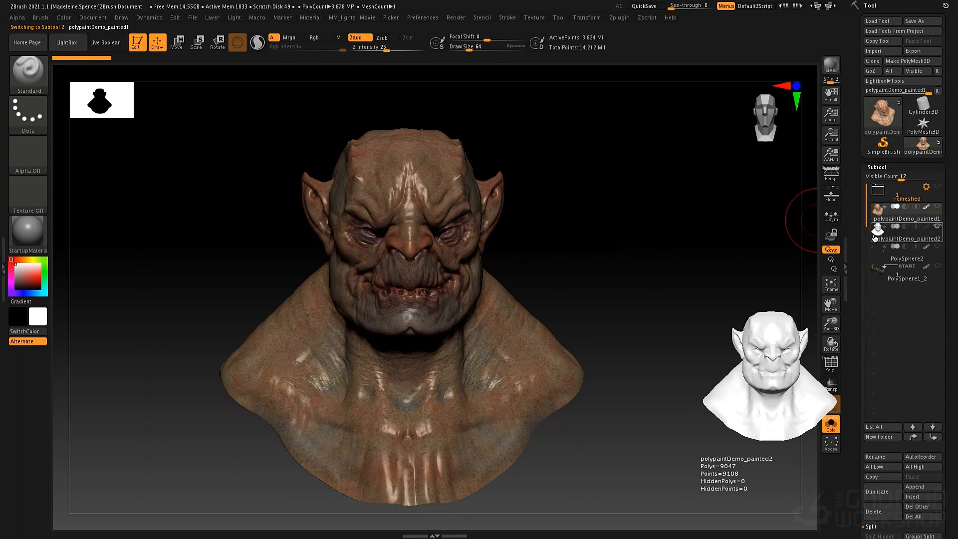
{"action": "left_click", "coordinate": [877, 235]}
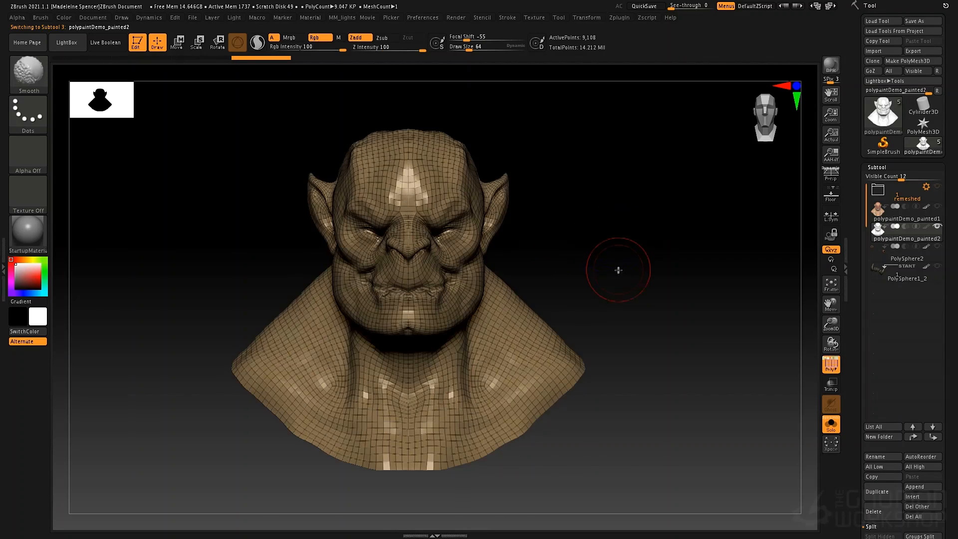
{"action": "key", "text": "shift+f"}
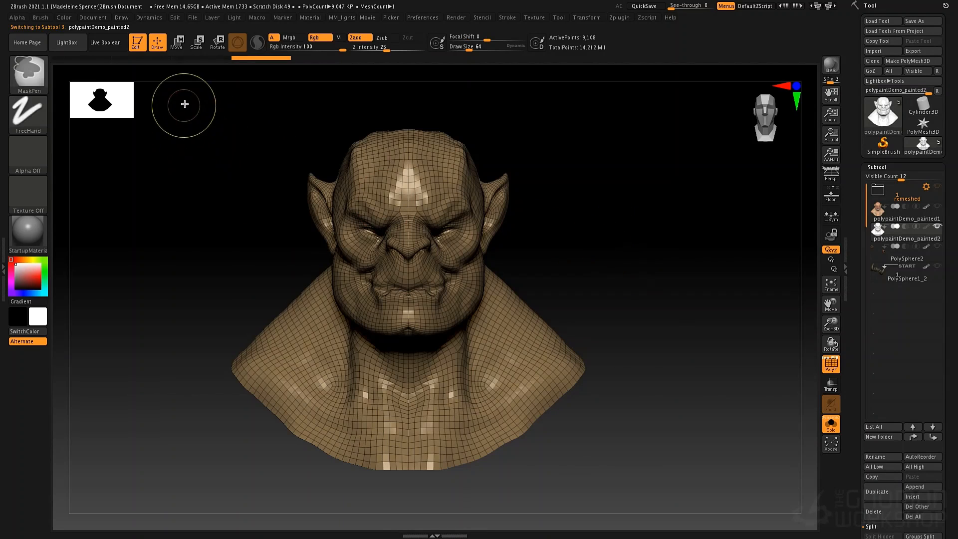
Mask the orc's right half of the remeshed bust up to the centre line and choose the Move brush
{"action": "mouse_move", "coordinate": [185, 100]}
{"action": "left_mouse_down", "text": "ctrl"}
{"action": "mouse_move", "coordinate": [317, 514]}
{"action": "mouse_move", "coordinate": [409, 524]}
{"action": "left_mouse_up", "text": "ctrl"}
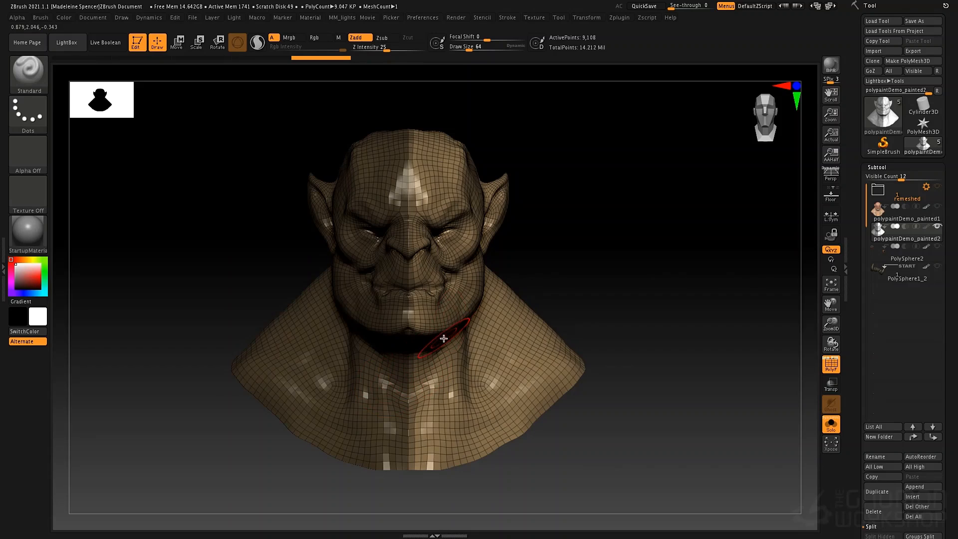
{"action": "key", "text": "b"}
{"action": "key", "text": "m"}
{"action": "key", "text": "v"}
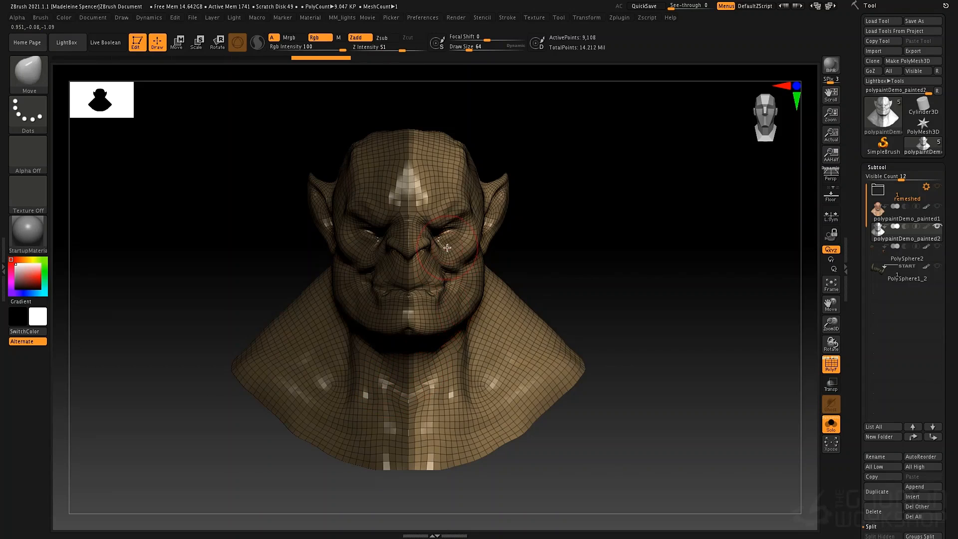
Turn off Solo, show the painted bust together with the remeshed one and frame the nose area closely
{"action": "left_click", "coordinate": [831, 424]}
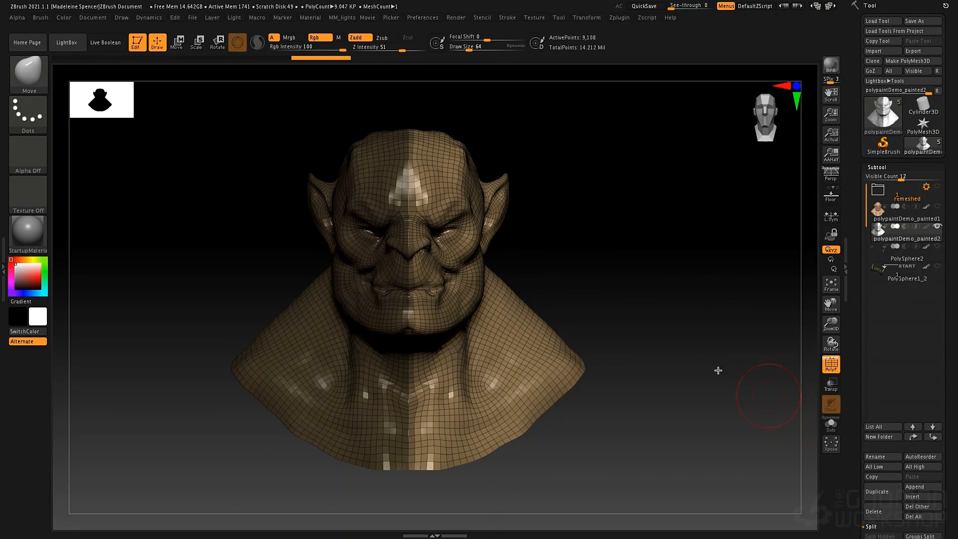
{"action": "left_click", "coordinate": [937, 208]}
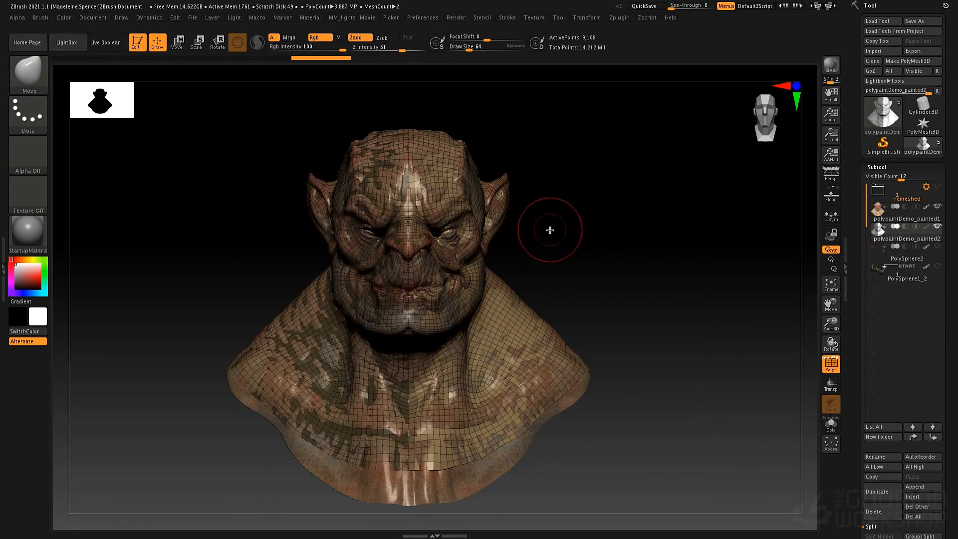
{"action": "left_click_drag", "start_coordinate": [556, 237], "coordinate": [604, 368], "text": "alt"}
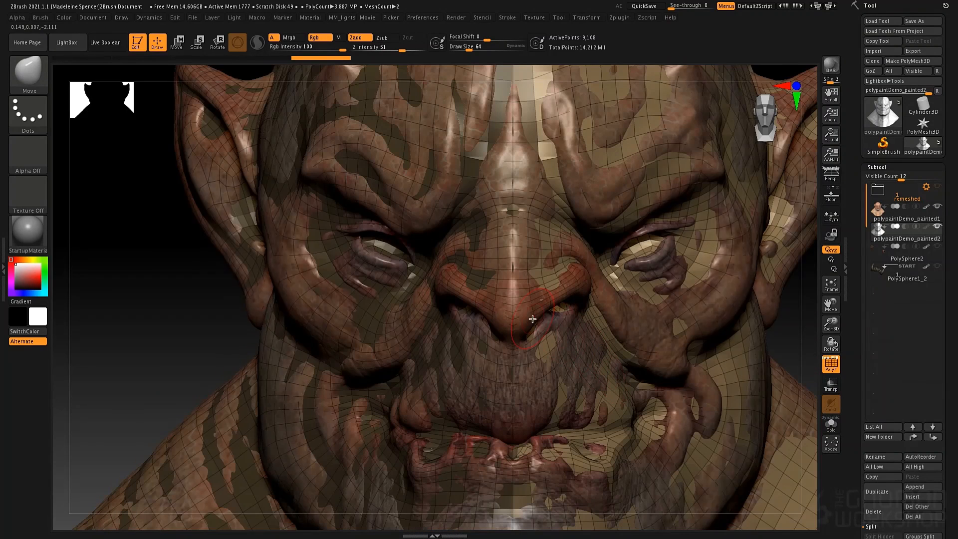
Set the Draw Size to 135 and pull the remeshed cheek below the orc's left eye towards the painted surface
{"action": "right_click_drag", "start_coordinate": [501, 269], "coordinate": [349, 291]}
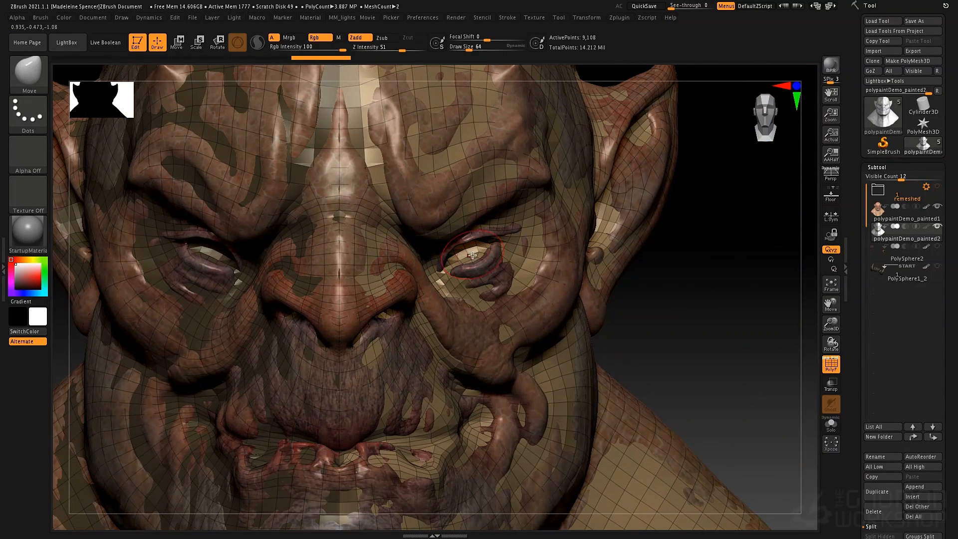
{"action": "key", "text": "space"}
{"action": "left_click_drag", "start_coordinate": [480, 254], "coordinate": [534, 321]}
{"action": "left_click_drag", "start_coordinate": [481, 340], "coordinate": [478, 344]}
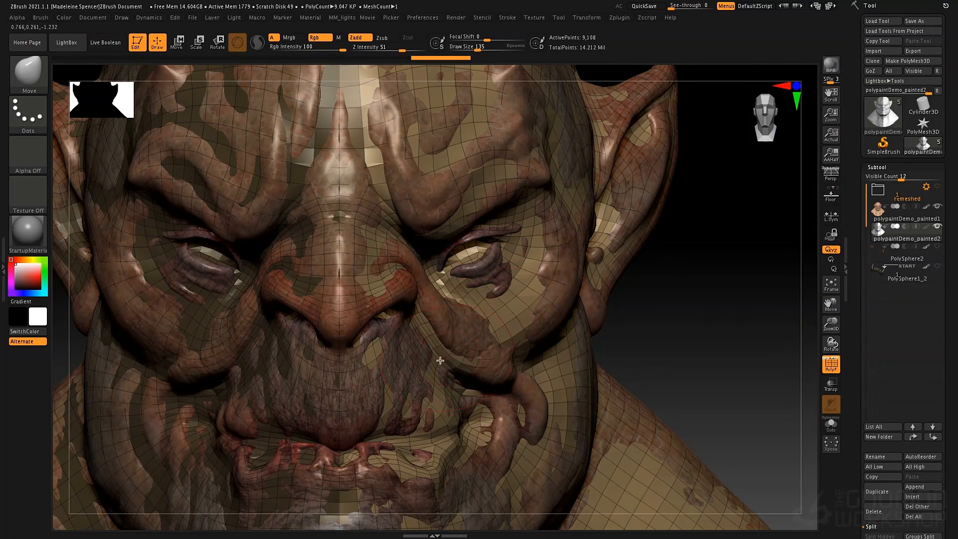
Move the remesh's left cheek fold towards the painted bust and pull out the nostril wing with Draw Size 73
{"action": "right_click_drag", "start_coordinate": [441, 359], "coordinate": [417, 368]}
{"action": "left_click_drag", "start_coordinate": [434, 353], "coordinate": [416, 327]}
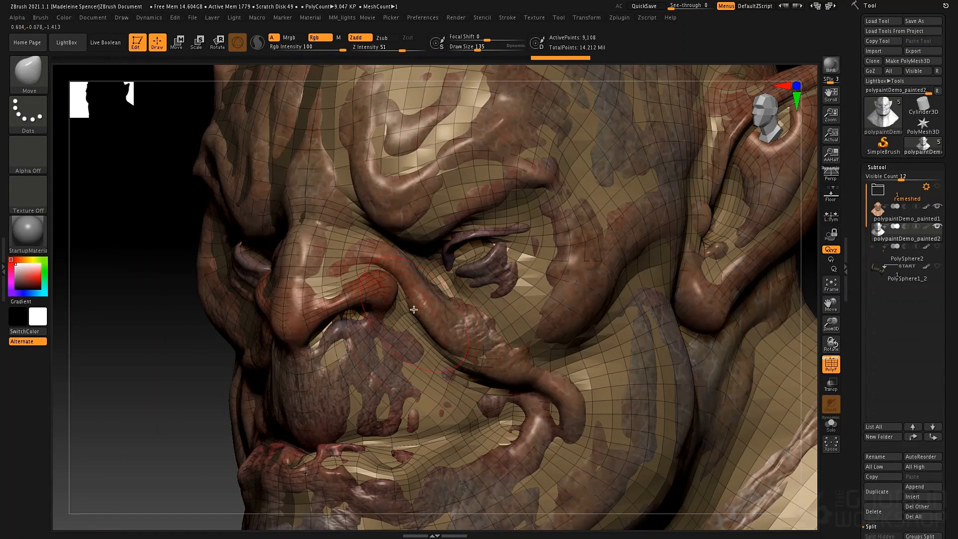
{"action": "key", "text": "space"}
{"action": "mouse_move", "coordinate": [384, 296]}
{"action": "left_mouse_down"}
{"action": "mouse_move", "coordinate": [333, 300]}
{"action": "mouse_move", "coordinate": [306, 329]}
{"action": "left_mouse_up"}
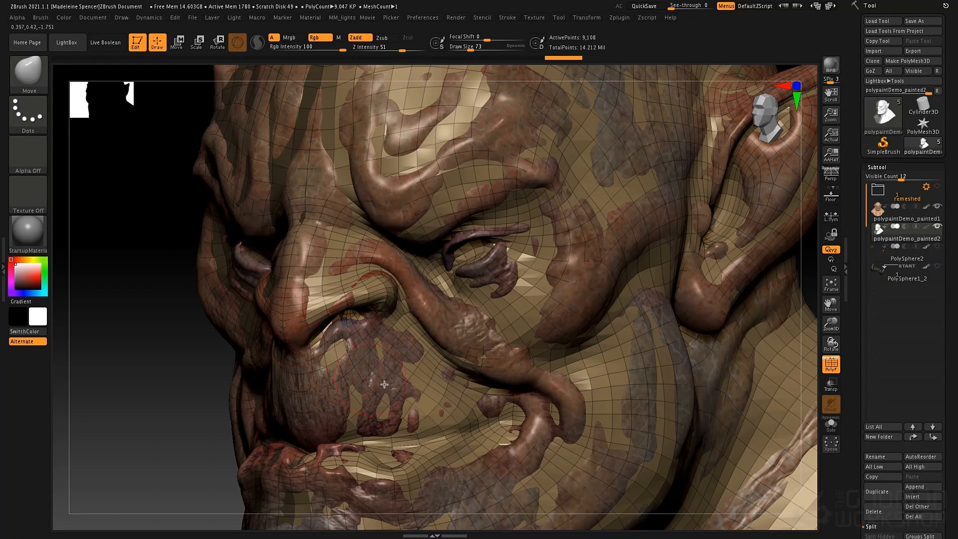
Set the Draw Size to 130 and adjust the remeshed mouth and lips on the unmasked side to follow the painted bust
{"action": "right_click_drag", "start_coordinate": [373, 314], "coordinate": [309, 209], "text": "alt"}
{"action": "key", "text": "space"}
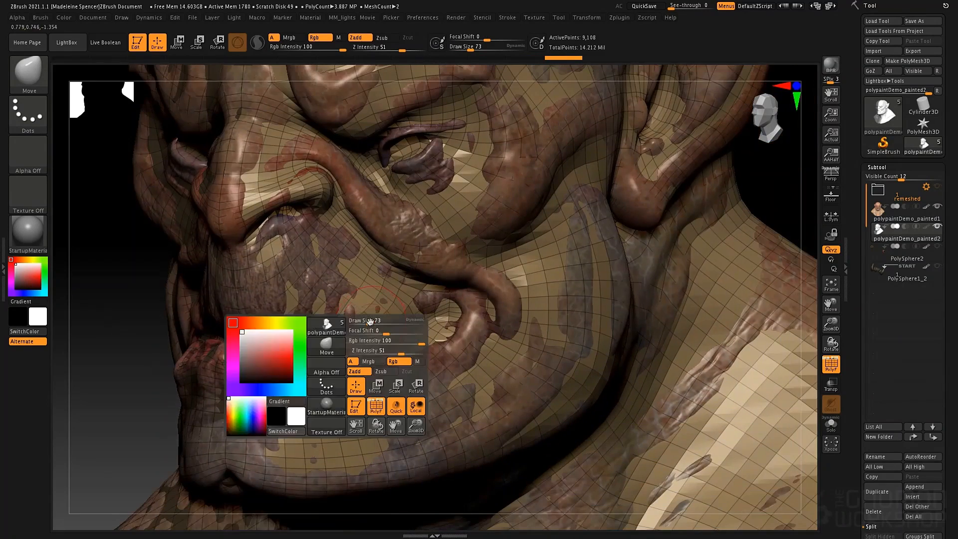
{"action": "mouse_move", "coordinate": [370, 322]}
{"action": "left_mouse_down"}
{"action": "mouse_move", "coordinate": [443, 345]}
{"action": "mouse_move", "coordinate": [485, 336]}
{"action": "mouse_move", "coordinate": [465, 310]}
{"action": "mouse_move", "coordinate": [474, 290]}
{"action": "mouse_move", "coordinate": [445, 291]}
{"action": "left_mouse_up"}
{"action": "left_click_drag", "start_coordinate": [325, 343], "coordinate": [266, 344]}
{"action": "right_click_drag", "start_coordinate": [285, 355], "coordinate": [319, 355], "text": "shift"}
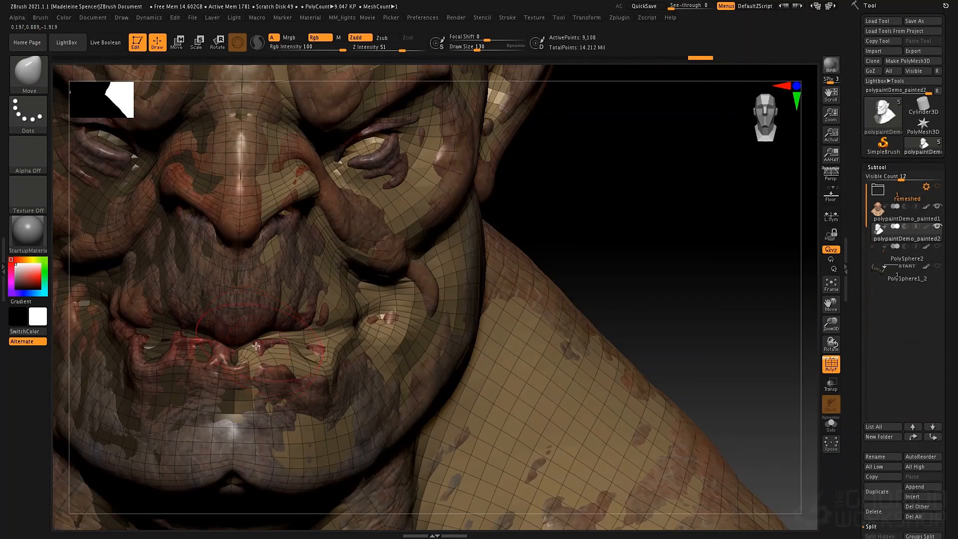
{"action": "left_click_drag", "start_coordinate": [254, 348], "coordinate": [256, 347]}
Move the remesh's unmasked brow, temple and forehead into line with the painted bust
{"action": "right_click_drag", "start_coordinate": [240, 180], "coordinate": [275, 220], "text": "alt"}
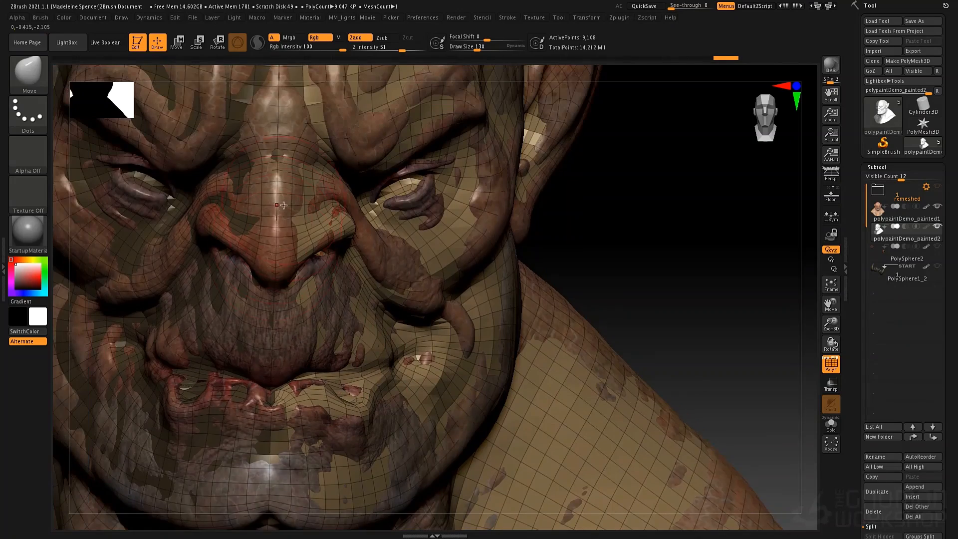
{"action": "right_click_drag", "start_coordinate": [344, 215], "coordinate": [366, 177], "text": "ctrl"}
{"action": "right_click_drag", "start_coordinate": [373, 249], "coordinate": [380, 315], "text": "alt"}
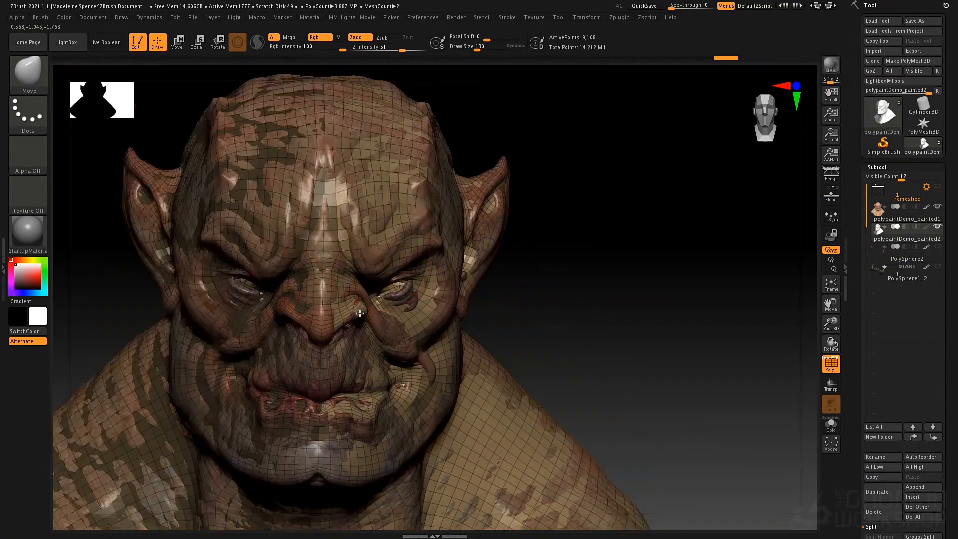
{"action": "right_click_drag", "start_coordinate": [333, 249], "coordinate": [376, 314]}
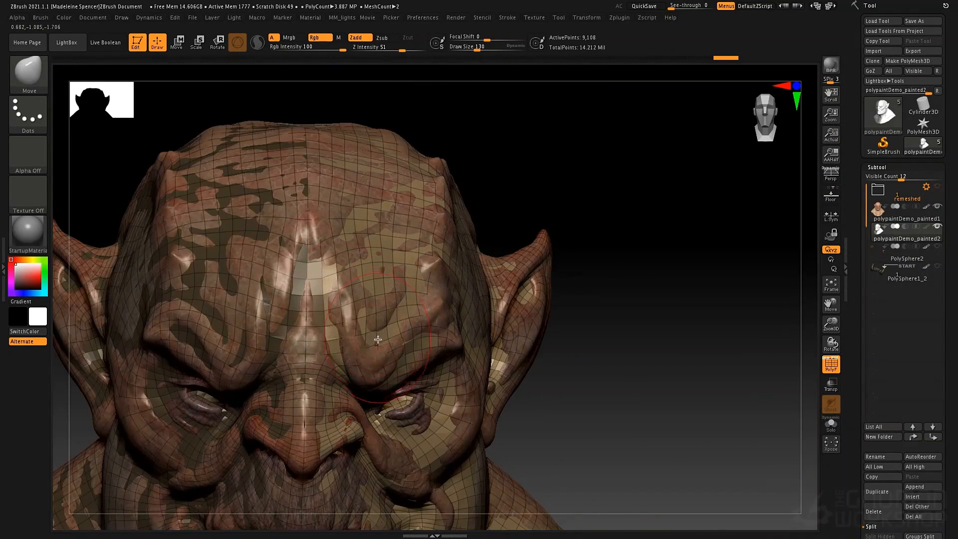
{"action": "left_click_drag", "start_coordinate": [383, 342], "coordinate": [365, 359]}
{"action": "left_click_drag", "start_coordinate": [430, 296], "coordinate": [439, 295]}
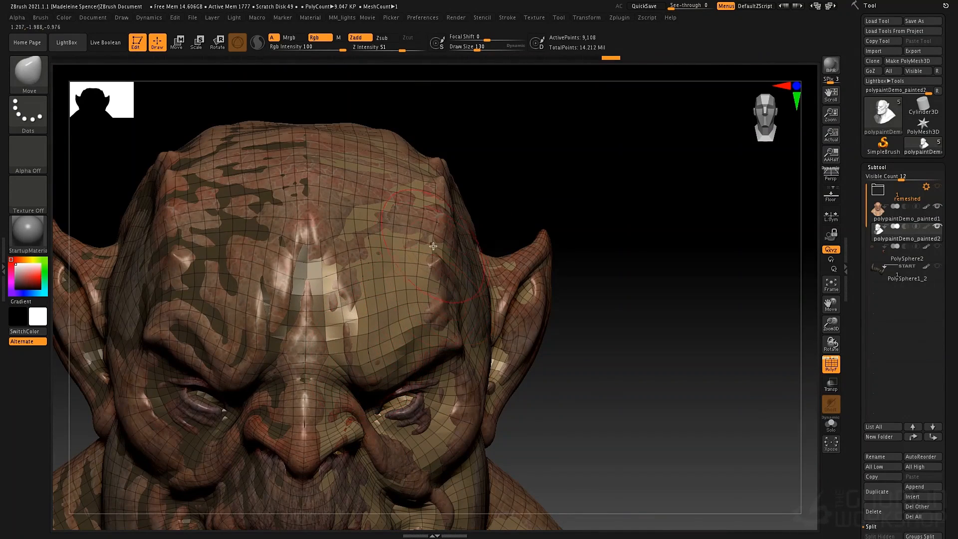
{"action": "left_click_drag", "start_coordinate": [422, 250], "coordinate": [432, 241]}
Project the painted bust's geometry onto the unmasked half of the remesh with ProjectAll at distance 0.02
{"action": "right_click_drag", "start_coordinate": [544, 279], "coordinate": [525, 266], "text": "ctrl"}
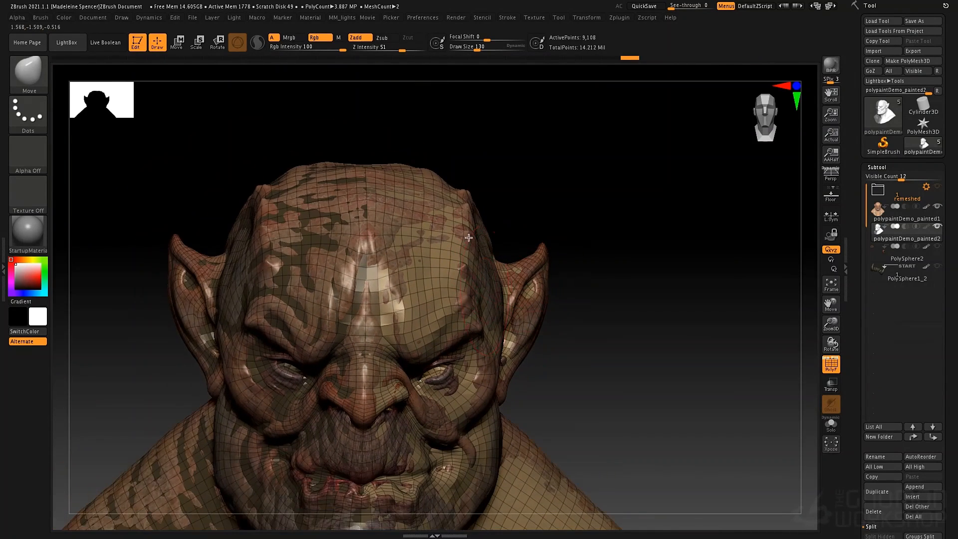
{"action": "right_click_drag", "start_coordinate": [477, 248], "coordinate": [454, 144], "text": "alt"}
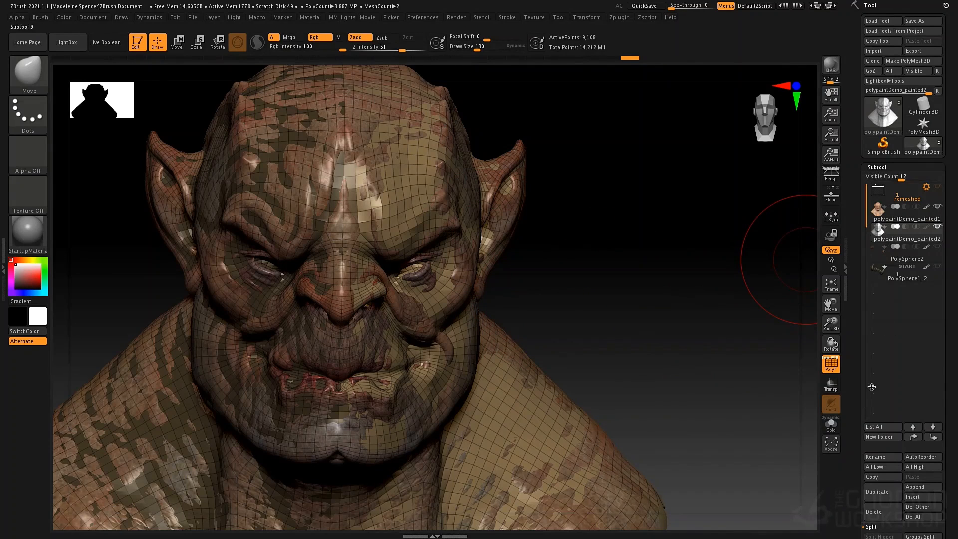
{"action": "scroll", "coordinate": [859, 418], "scroll_direction": "down", "scroll_amount": 5}
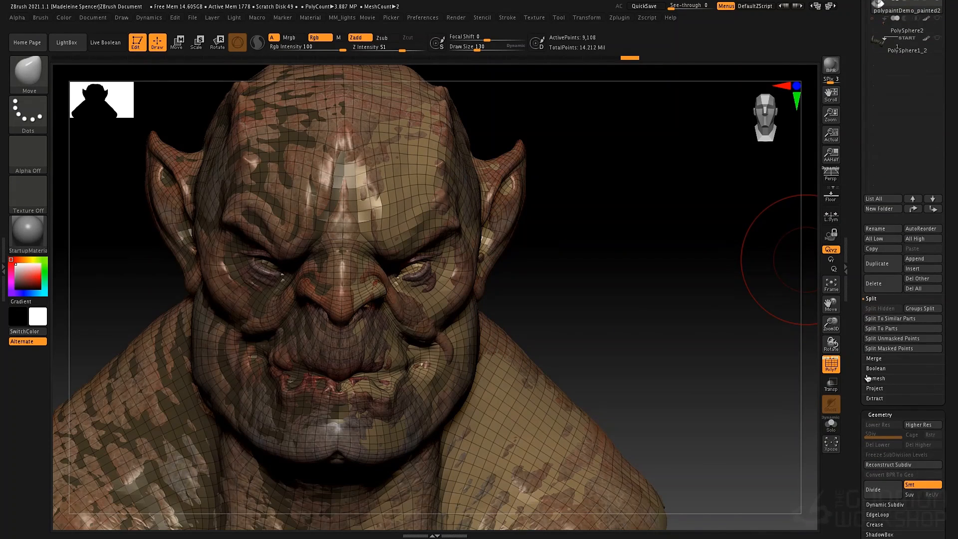
{"action": "left_click", "coordinate": [876, 389]}
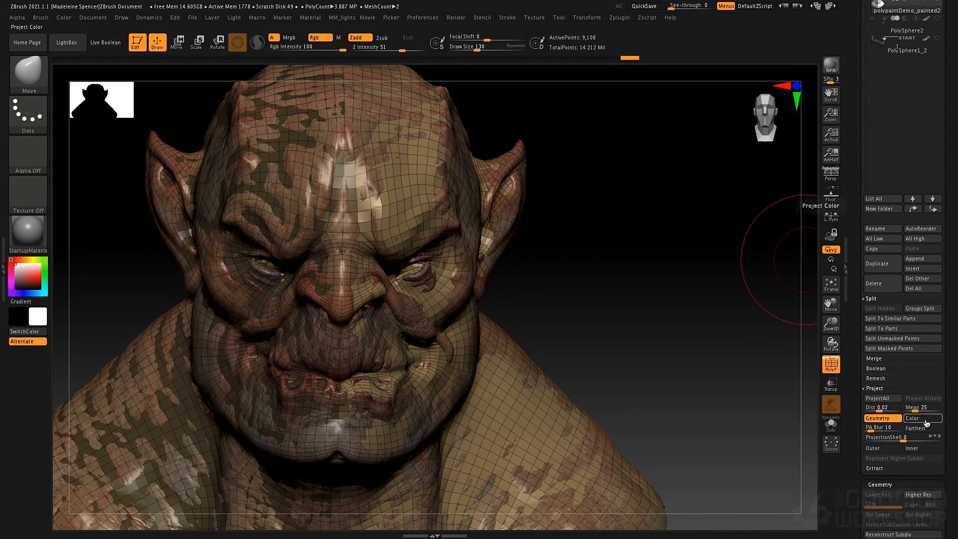
{"action": "scroll", "coordinate": [853, 414], "scroll_direction": "down", "scroll_amount": 2}
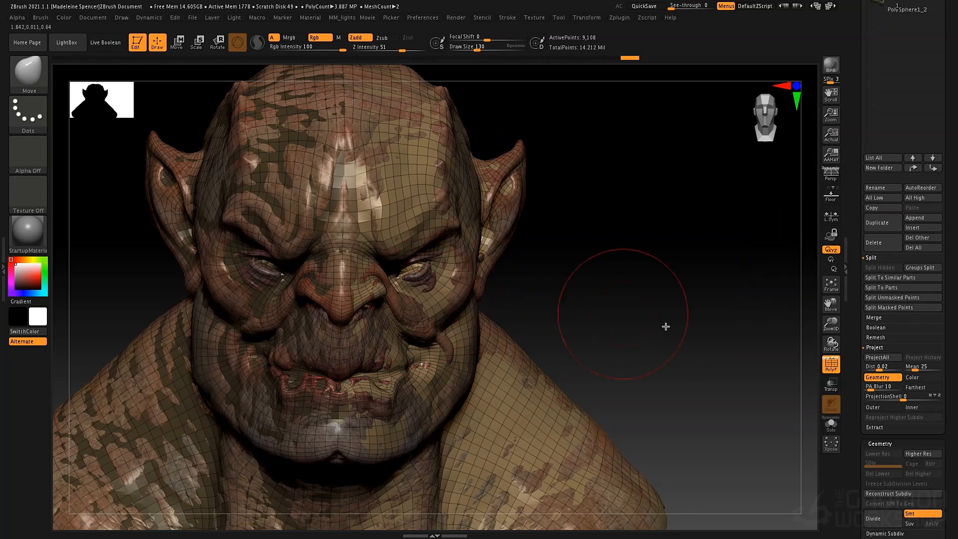
{"action": "left_click", "coordinate": [877, 357]}
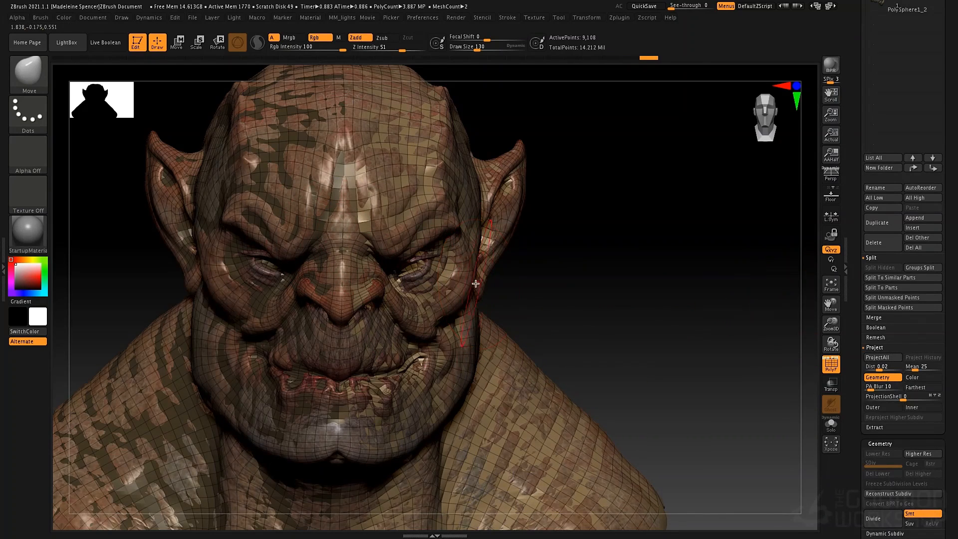
Isolate the remesh in Solo mode, move the left eye's geometry at Draw Size 84 and smooth the uneven facial polygons
{"action": "left_click_drag", "start_coordinate": [561, 299], "coordinate": [524, 305]}
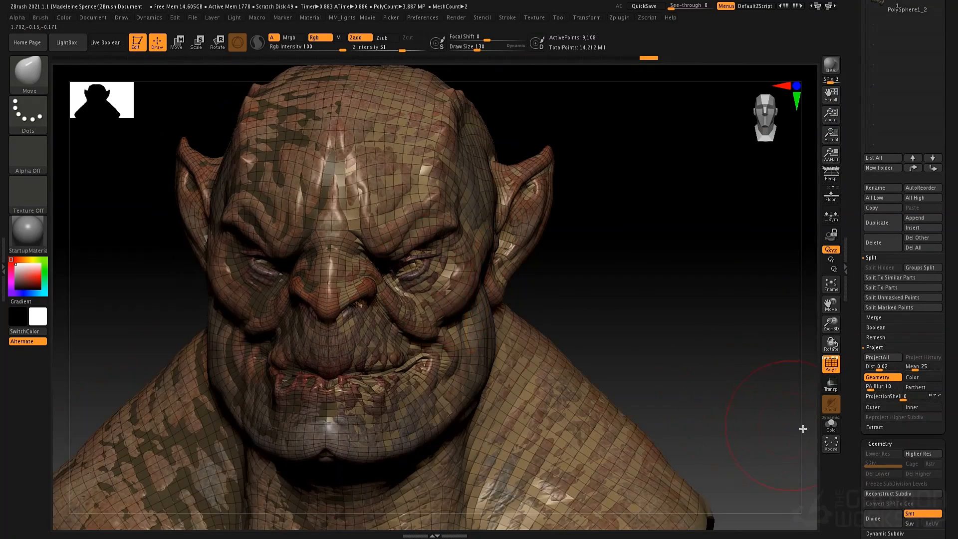
{"action": "left_click", "coordinate": [826, 432]}
{"action": "mouse_move", "coordinate": [489, 283]}
{"action": "right_mouse_down", "text": "ctrl"}
{"action": "mouse_move", "coordinate": [466, 298]}
{"action": "mouse_move", "coordinate": [361, 260]}
{"action": "mouse_move", "coordinate": [369, 258]}
{"action": "mouse_move", "coordinate": [338, 234]}
{"action": "right_mouse_up", "text": "ctrl"}
{"action": "key", "text": "space"}
{"action": "key", "text": "space"}
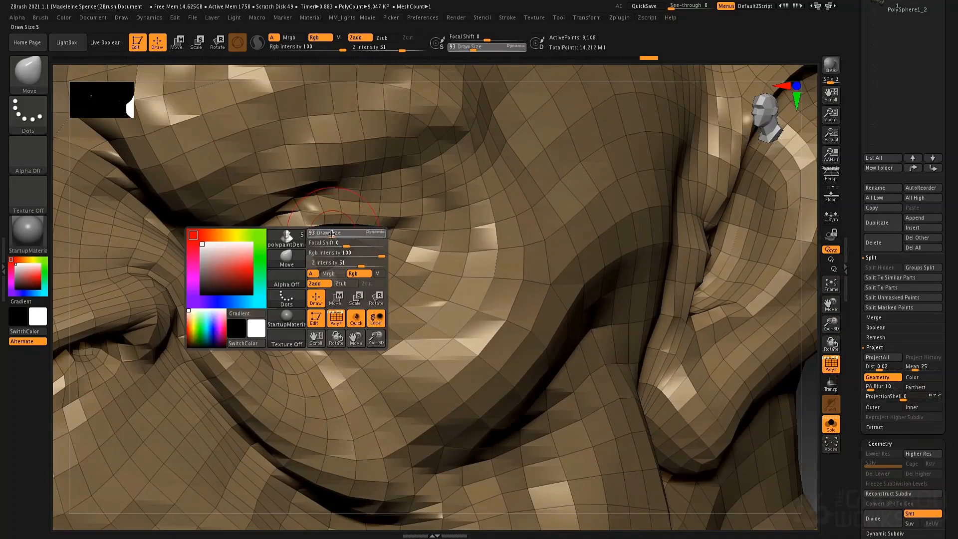
{"action": "left_click_drag", "start_coordinate": [338, 235], "coordinate": [332, 236]}
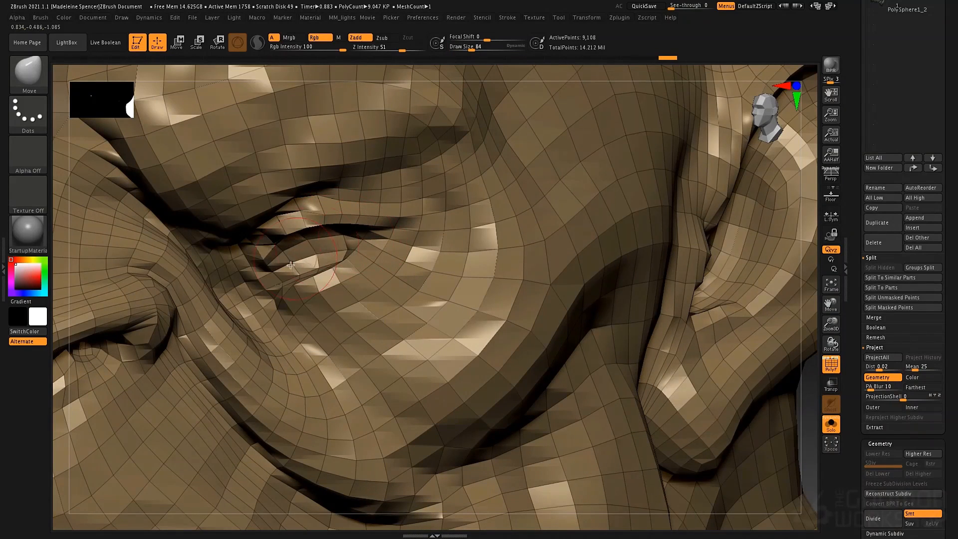
{"action": "mouse_move", "coordinate": [291, 265]}
{"action": "left_mouse_down"}
{"action": "mouse_move", "coordinate": [330, 246]}
{"action": "mouse_move", "coordinate": [364, 249]}
{"action": "left_mouse_up"}
{"action": "mouse_move", "coordinate": [374, 261]}
{"action": "right_mouse_down", "text": "ctrl"}
{"action": "mouse_move", "coordinate": [438, 270]}
{"action": "mouse_move", "coordinate": [406, 325]}
{"action": "mouse_move", "coordinate": [400, 379]}
{"action": "mouse_move", "coordinate": [365, 344]}
{"action": "mouse_move", "coordinate": [368, 373]}
{"action": "right_mouse_up", "text": "ctrl"}
{"action": "right_click_drag", "start_coordinate": [405, 331], "coordinate": [425, 309], "text": "alt"}
{"action": "mouse_move", "coordinate": [425, 309]}
{"action": "right_mouse_down", "text": "ctrl"}
{"action": "mouse_move", "coordinate": [418, 307]}
{"action": "mouse_move", "coordinate": [432, 346]}
{"action": "mouse_move", "coordinate": [401, 345]}
{"action": "right_mouse_up", "text": "ctrl"}
{"action": "left_click_drag", "start_coordinate": [430, 349], "coordinate": [401, 369], "text": "shift"}
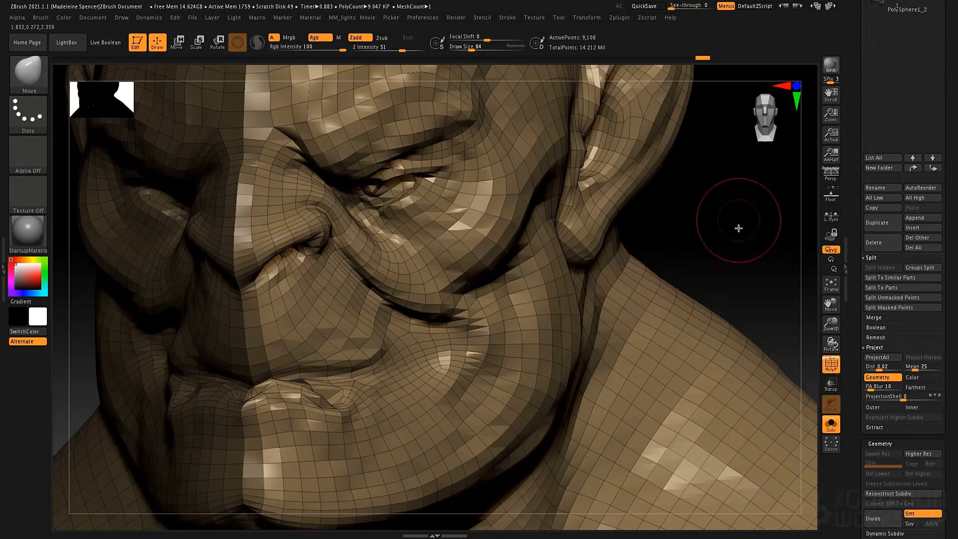
Clear the mask from the remesh and divide it to subdivision level 2
{"action": "left_click_drag", "start_coordinate": [704, 220], "coordinate": [730, 242], "text": "ctrl"}
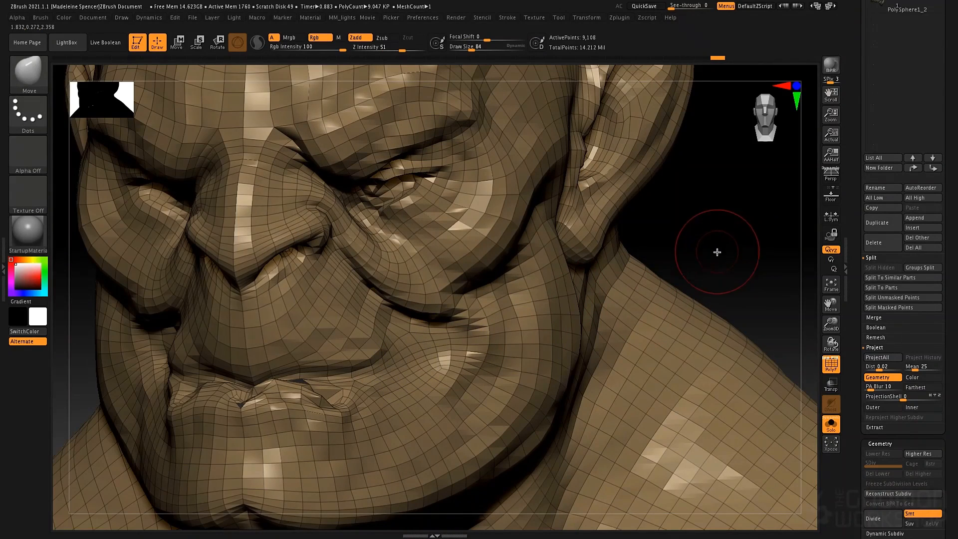
{"action": "key", "text": "ctrl"}
{"action": "key", "text": "ctrl+d"}
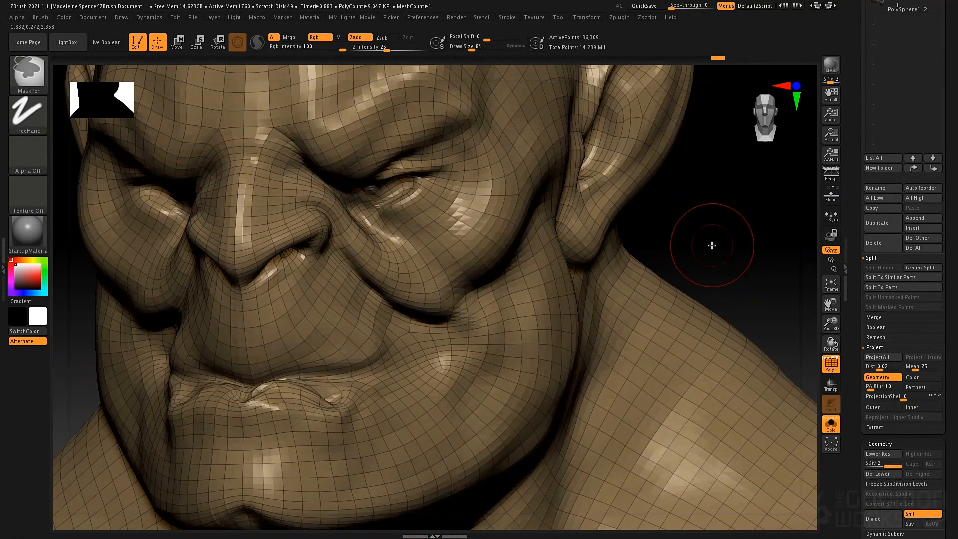
Enable Color alongside Geometry in the projection settings, turn off the polyframe and frame the whole head
{"action": "left_click", "coordinate": [913, 380]}
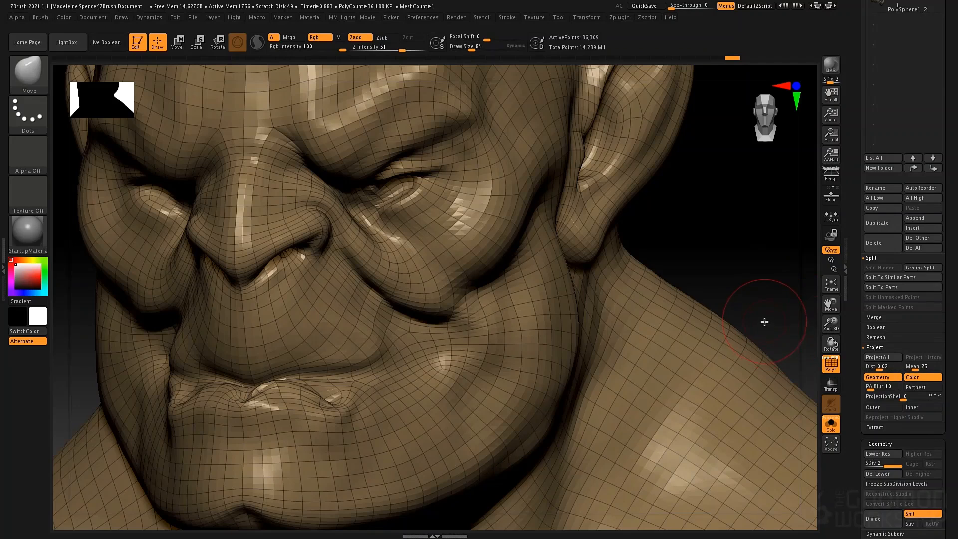
{"action": "key", "text": "shift+f"}
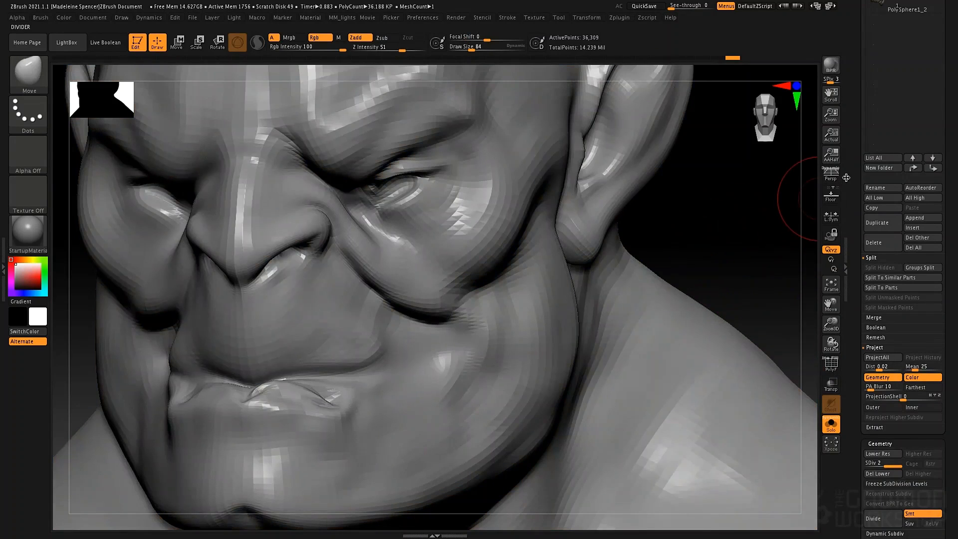
{"action": "left_click", "coordinate": [848, 274]}
{"action": "left_click_drag", "start_coordinate": [862, 275], "coordinate": [865, 340]}
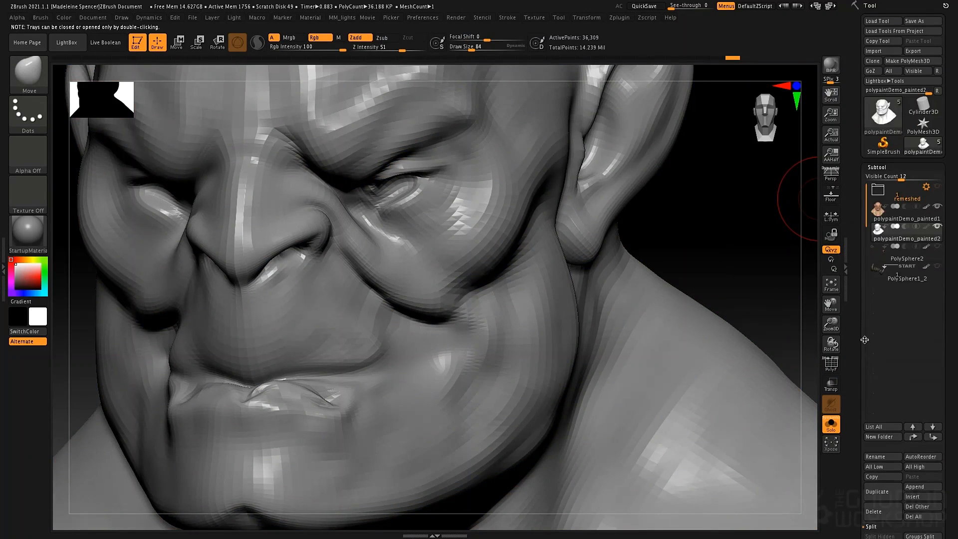
{"action": "mouse_move", "coordinate": [939, 208]}
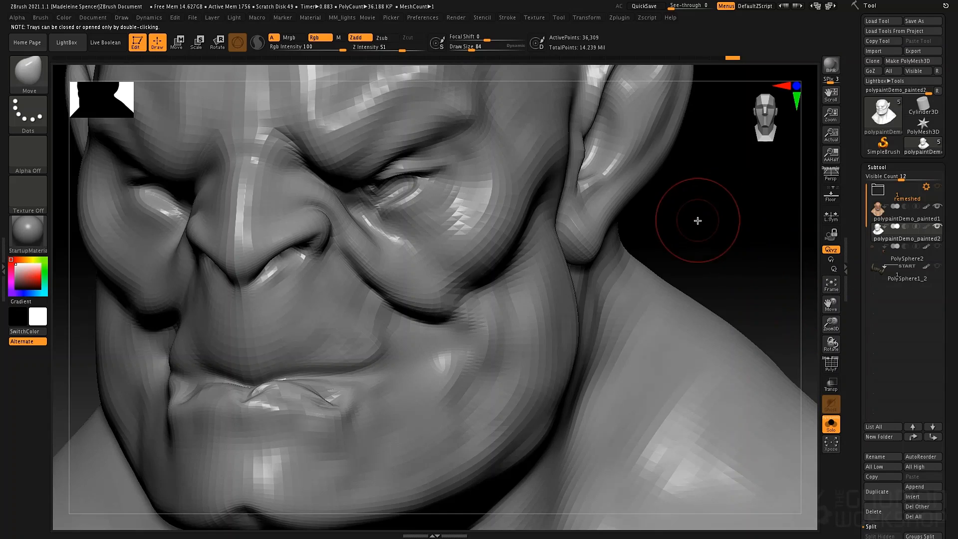
{"action": "left_click_drag", "start_coordinate": [708, 228], "coordinate": [700, 202], "text": "alt"}
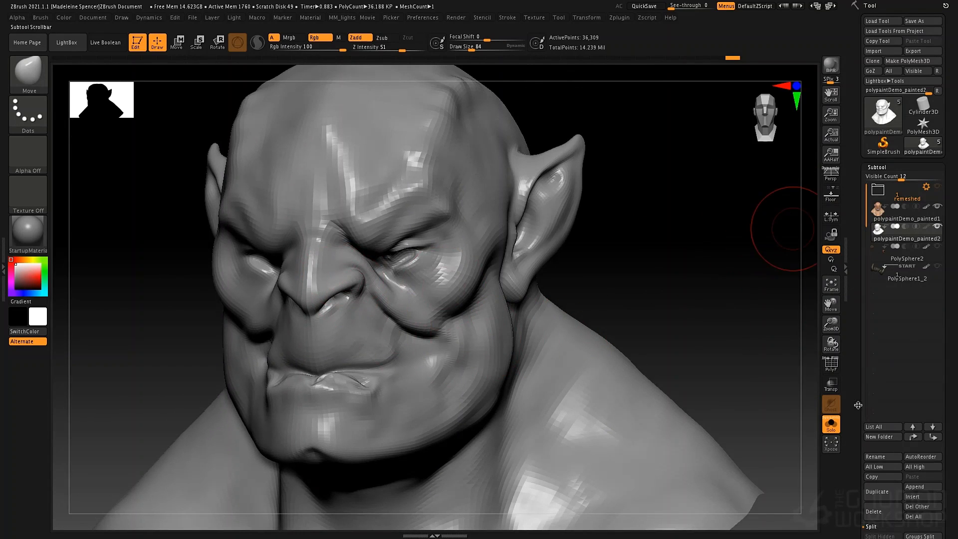
Run ProjectAll on the level 2 remesh and choose Always YES for projecting the polypaint
{"action": "scroll", "coordinate": [858, 286], "scroll_direction": "down", "scroll_amount": 5}
{"action": "scroll", "coordinate": [858, 286], "scroll_direction": "down", "scroll_amount": 3}
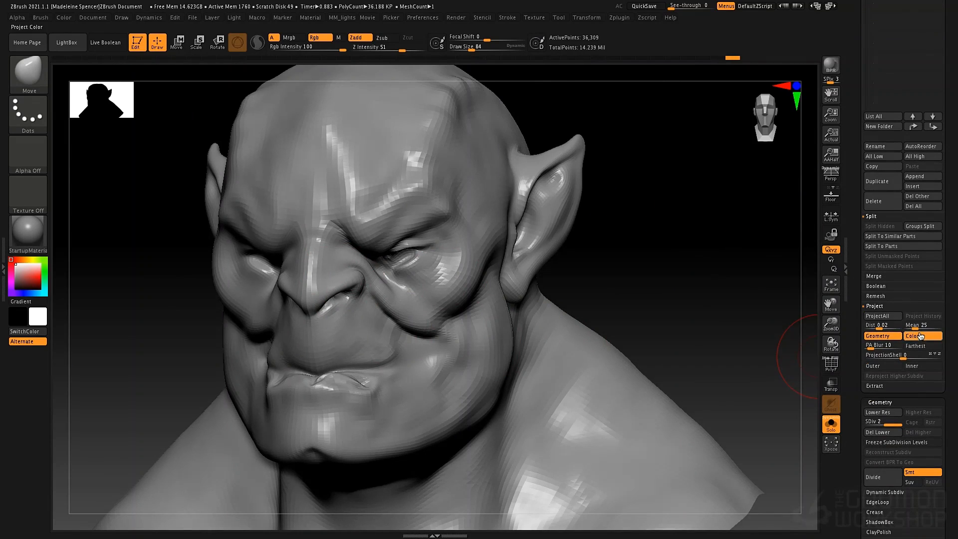
{"action": "left_click", "coordinate": [877, 315]}
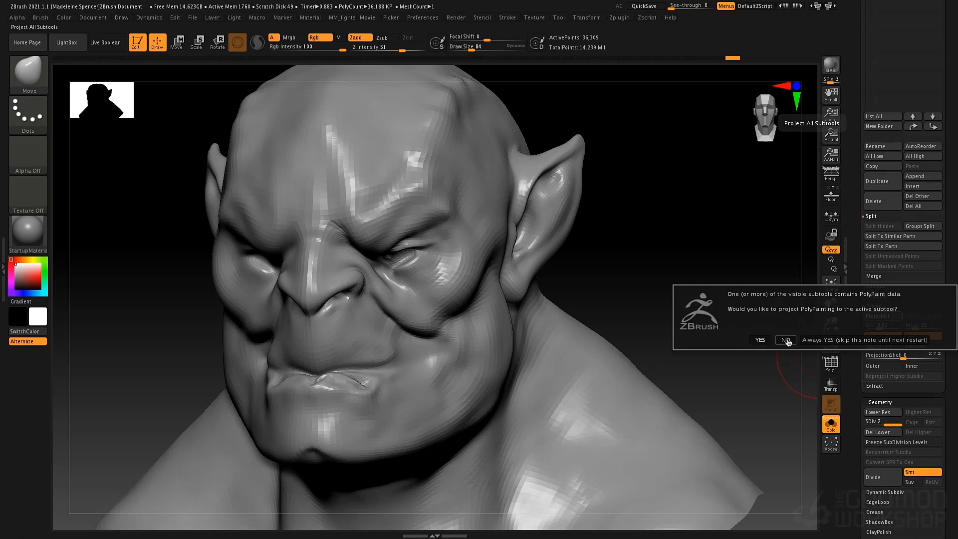
{"action": "left_click", "coordinate": [824, 341]}
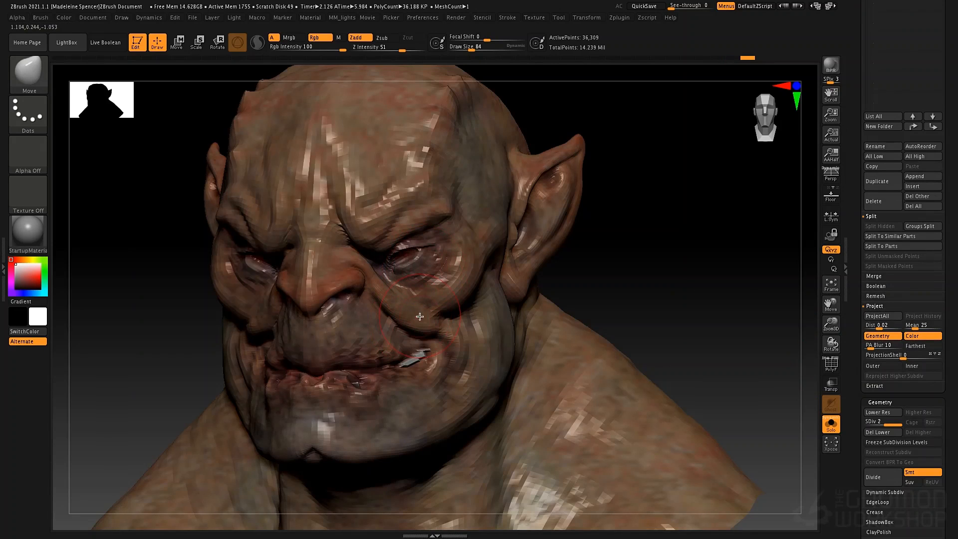
Divide the remesh to subdivision level 3 and project the original's geometry and colour onto it again
{"action": "key", "text": "ctrl+d"}
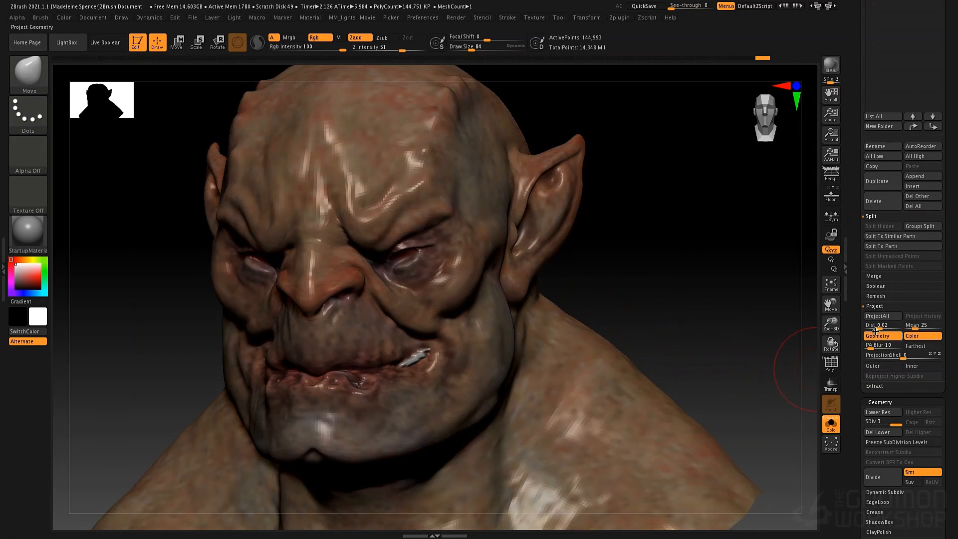
{"action": "left_click", "coordinate": [876, 316]}
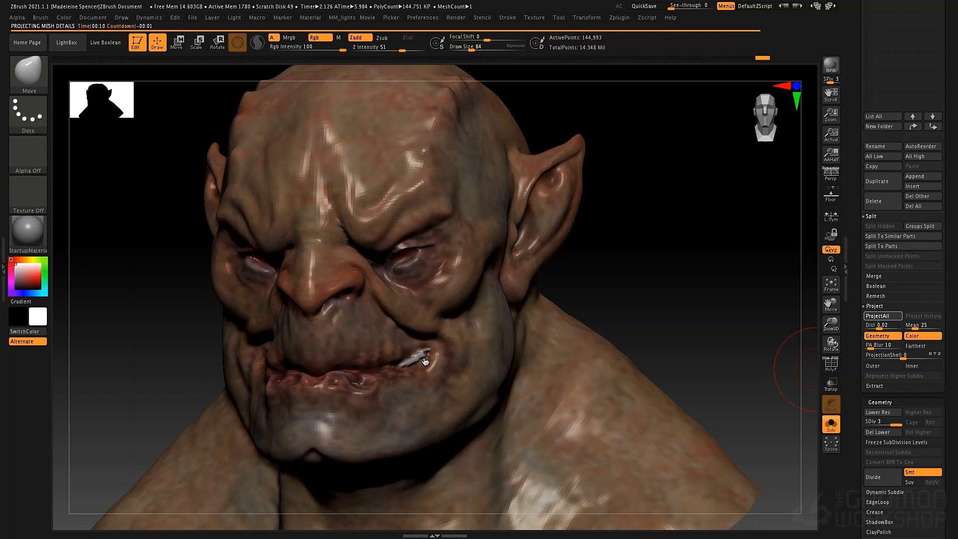
Smooth the pale artefact at the remesh's mouth corner using a draw size of 43 with Rgb off
{"action": "key", "text": "space"}
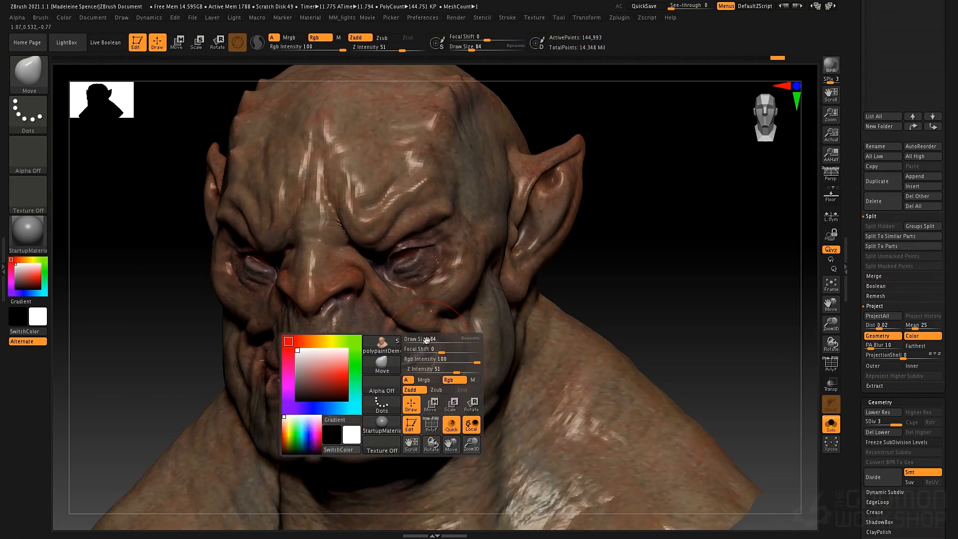
{"action": "key", "text": "space"}
{"action": "left_click_drag", "start_coordinate": [404, 303], "coordinate": [399, 303]}
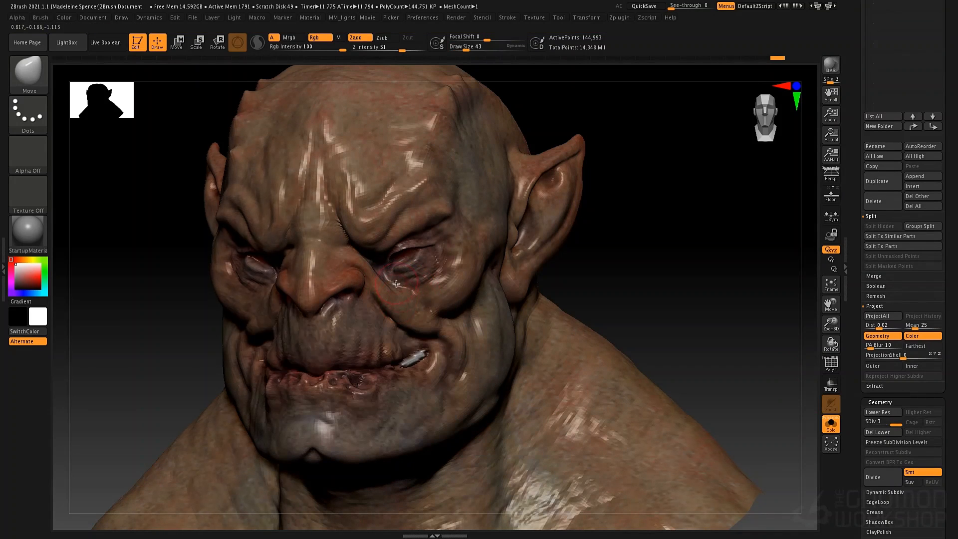
{"action": "right_click_drag", "start_coordinate": [396, 283], "coordinate": [410, 315], "text": "ctrl"}
{"action": "key", "text": "shift"}
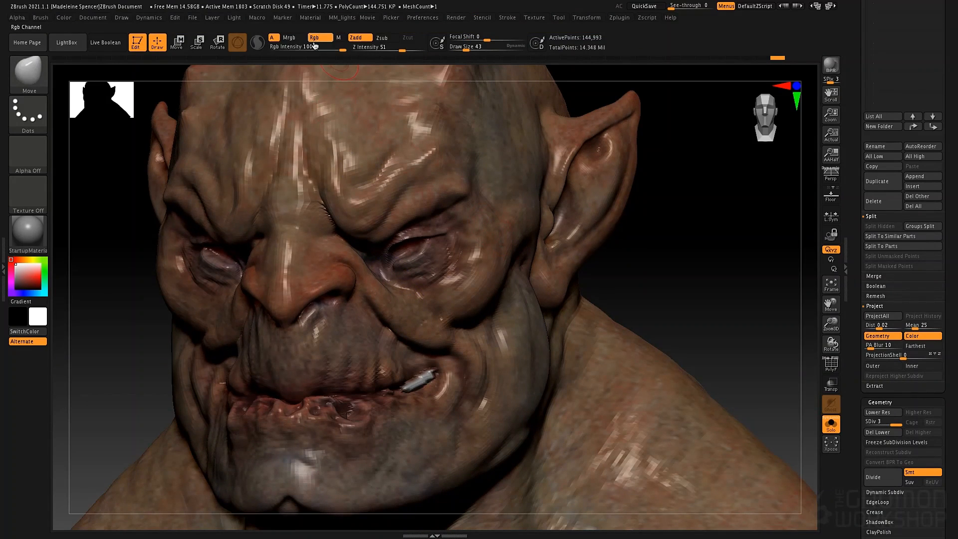
{"action": "key", "text": "shift"}
{"action": "key", "text": "shift"}
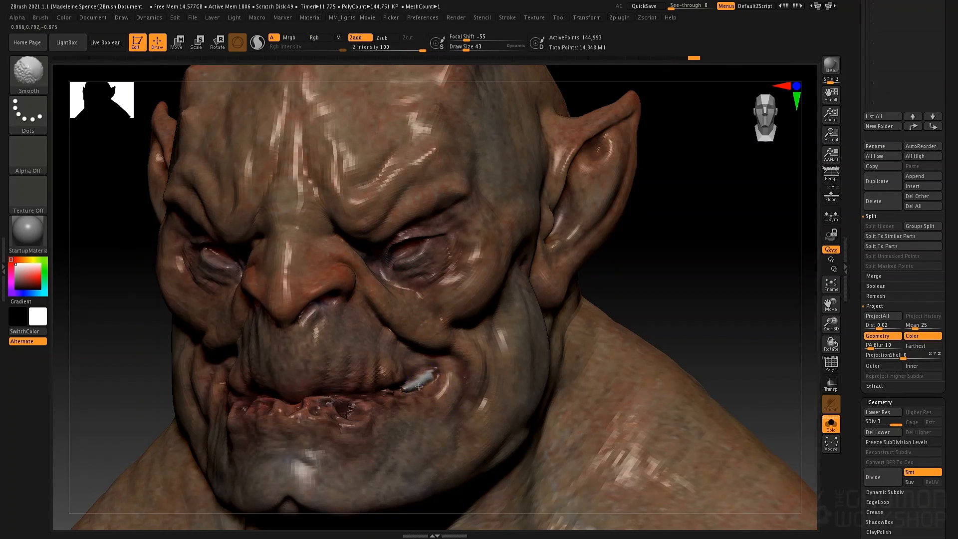
{"action": "left_click_drag", "start_coordinate": [420, 387], "coordinate": [425, 368], "text": "shift"}
Sculpt over the pale mouth-corner spot with the Standard brush and run ProjectAll on level 3 again
{"action": "mouse_move", "coordinate": [425, 368]}
{"action": "right_mouse_down", "text": "ctrl"}
{"action": "mouse_move", "coordinate": [412, 397]}
{"action": "mouse_move", "coordinate": [389, 402]}
{"action": "right_mouse_up", "text": "ctrl"}
{"action": "key", "text": "b"}
{"action": "key", "text": "s"}
{"action": "key", "text": "t"}
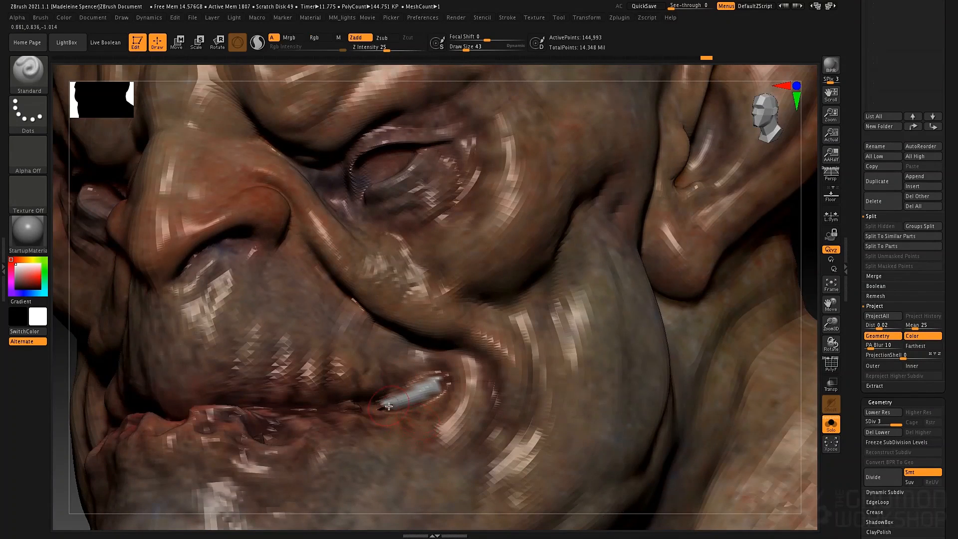
{"action": "mouse_move", "coordinate": [393, 403]}
{"action": "left_mouse_down"}
{"action": "mouse_move", "coordinate": [433, 387]}
{"action": "mouse_move", "coordinate": [381, 407]}
{"action": "left_mouse_up"}
{"action": "left_click_drag", "start_coordinate": [382, 407], "coordinate": [422, 395]}
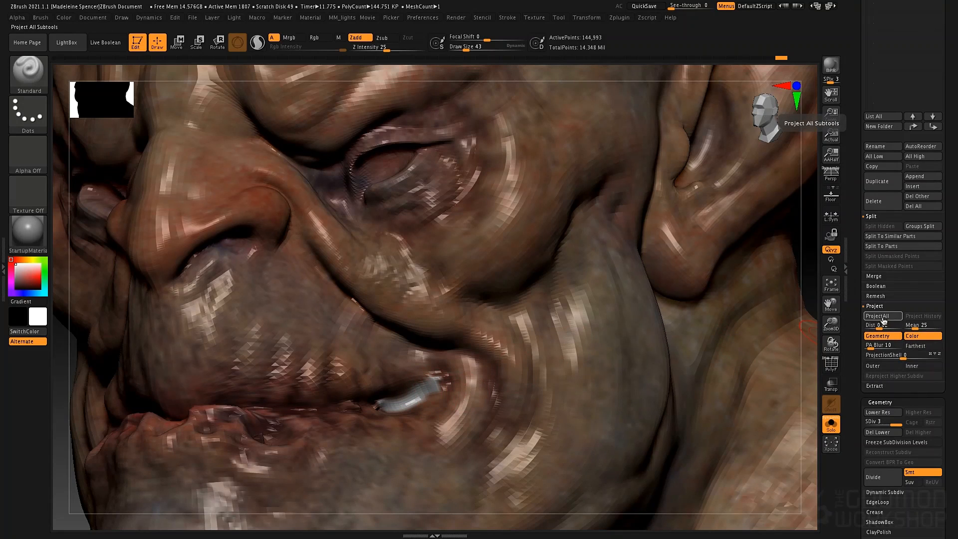
{"action": "left_click", "coordinate": [881, 316]}
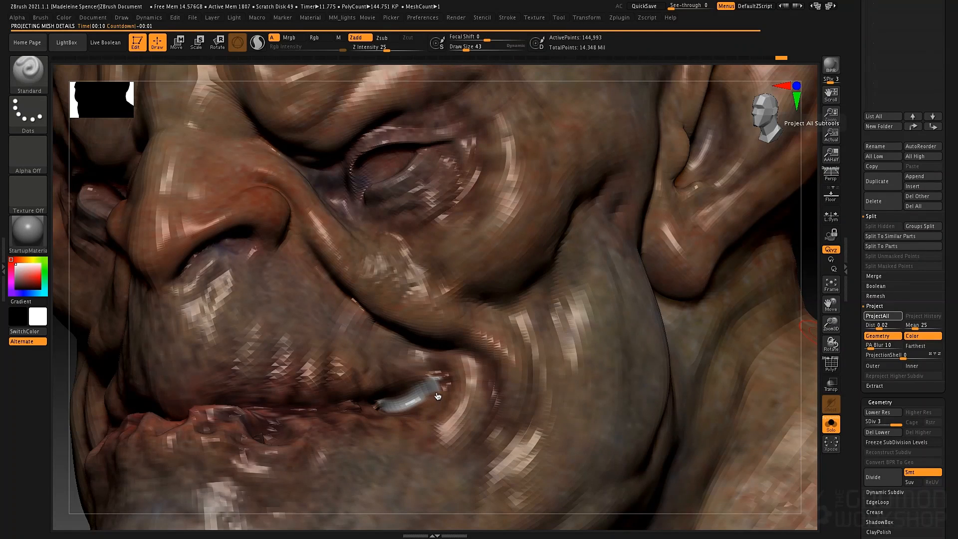
{"action": "mouse_move", "coordinate": [485, 403]}
{"action": "right_mouse_down", "text": "ctrl"}
{"action": "mouse_move", "coordinate": [403, 323]}
{"action": "mouse_move", "coordinate": [445, 353]}
{"action": "right_mouse_up", "text": "ctrl"}
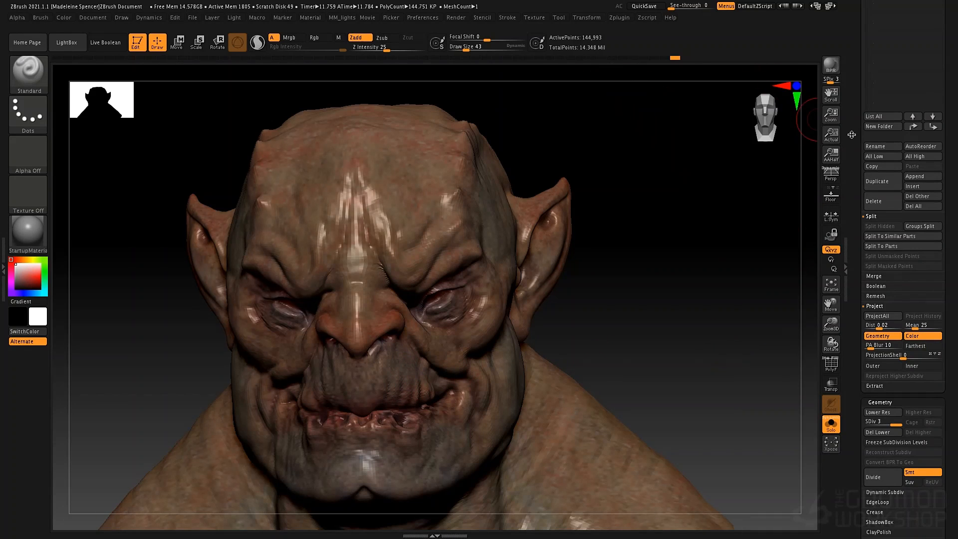
Divide the remesh to subdivision level 4 and project the original's geometry and colour onto it
{"action": "scroll", "coordinate": [851, 241], "scroll_direction": "up", "scroll_amount": 10}
{"action": "mouse_move", "coordinate": [874, 212]}
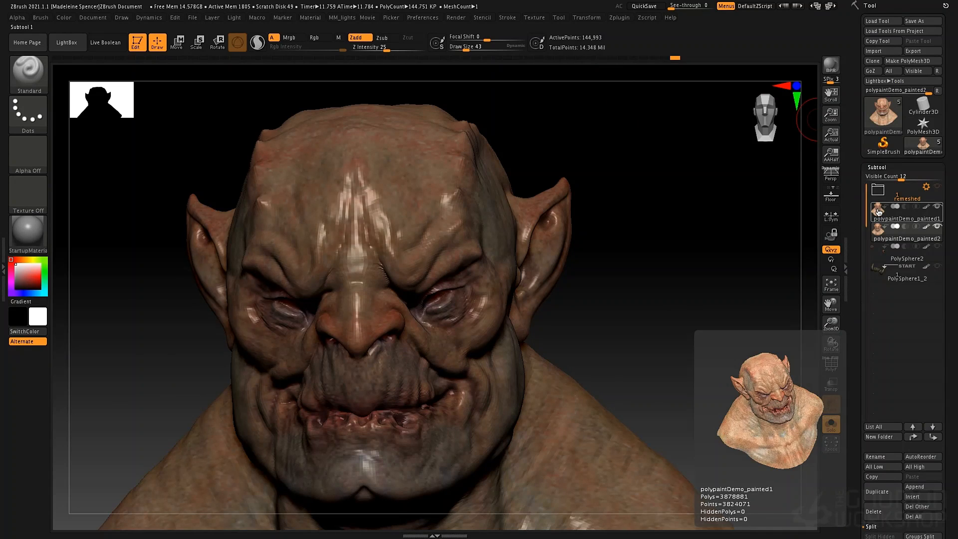
{"action": "key", "text": "d"}
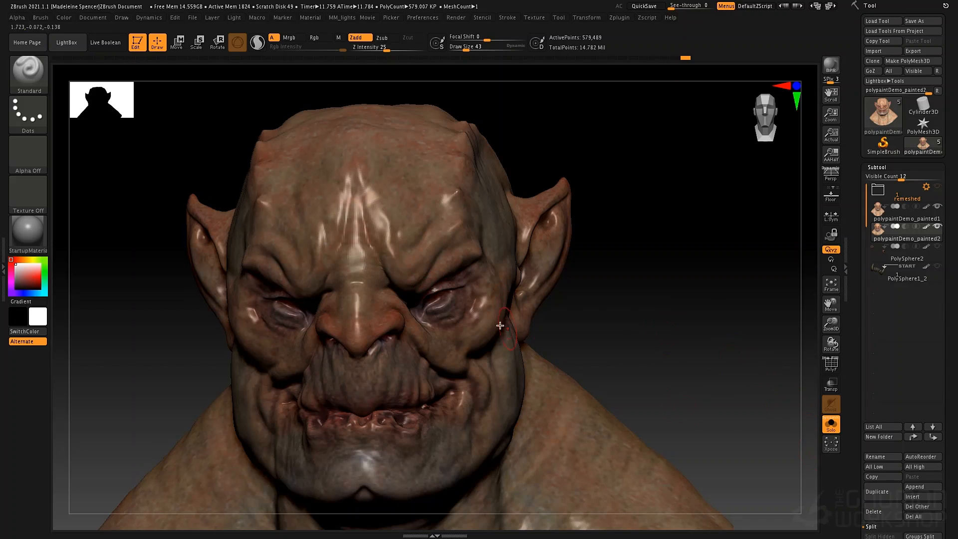
{"action": "scroll", "coordinate": [853, 379], "scroll_direction": "down", "scroll_amount": 5}
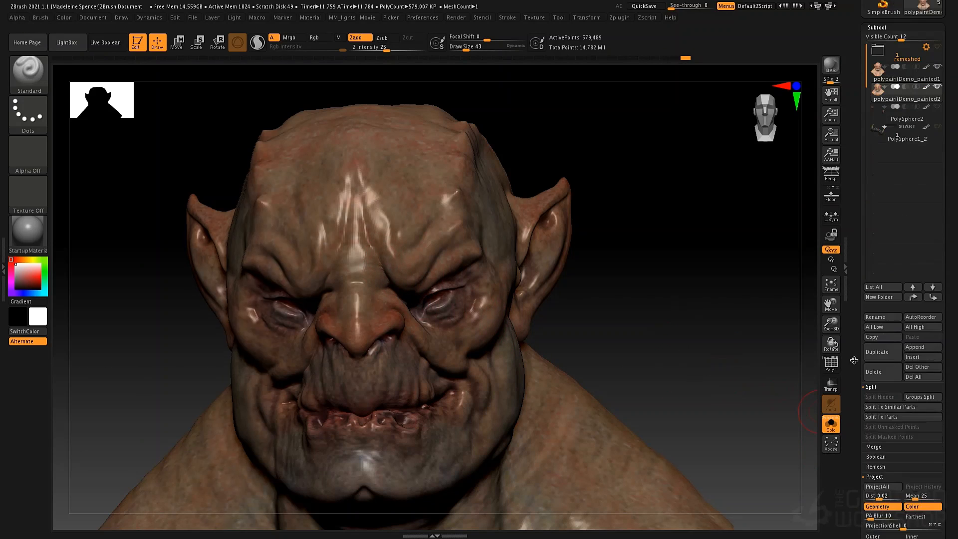
{"action": "left_click", "coordinate": [877, 381]}
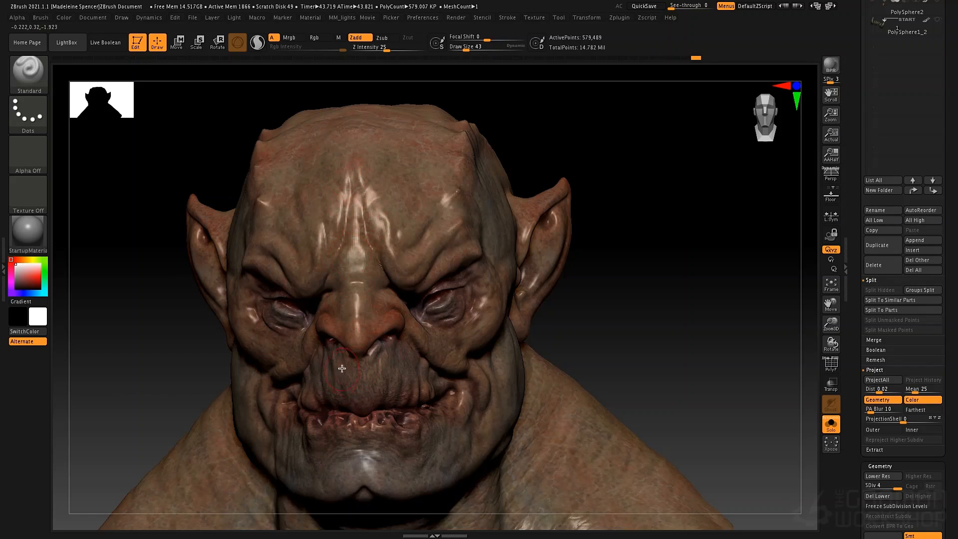
Turn off Solo, hide the polypaintDemo_painted1 original and show the eyes and teeth with the remesh
{"action": "right_click_drag", "start_coordinate": [343, 370], "coordinate": [369, 368]}
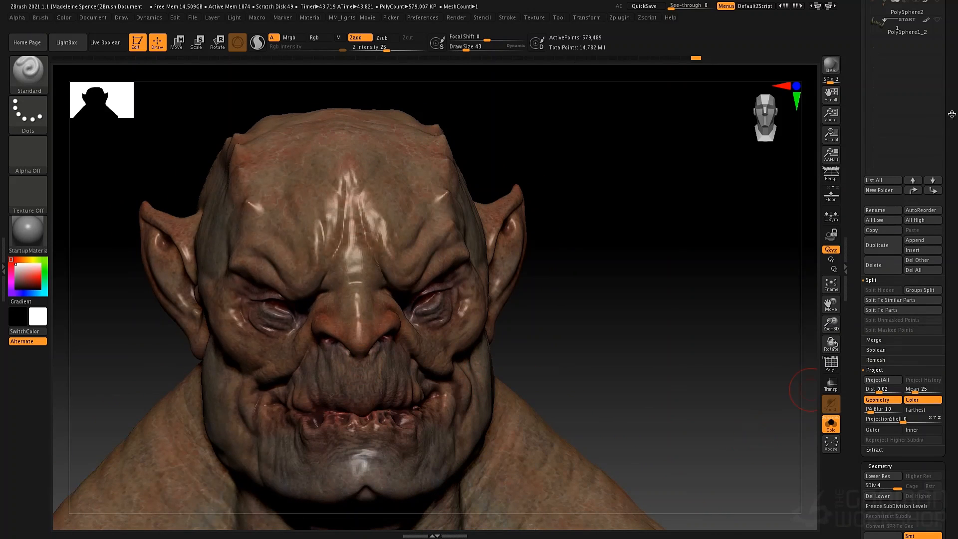
{"action": "left_click_drag", "start_coordinate": [953, 120], "coordinate": [950, 189]}
{"action": "left_click", "coordinate": [832, 429]}
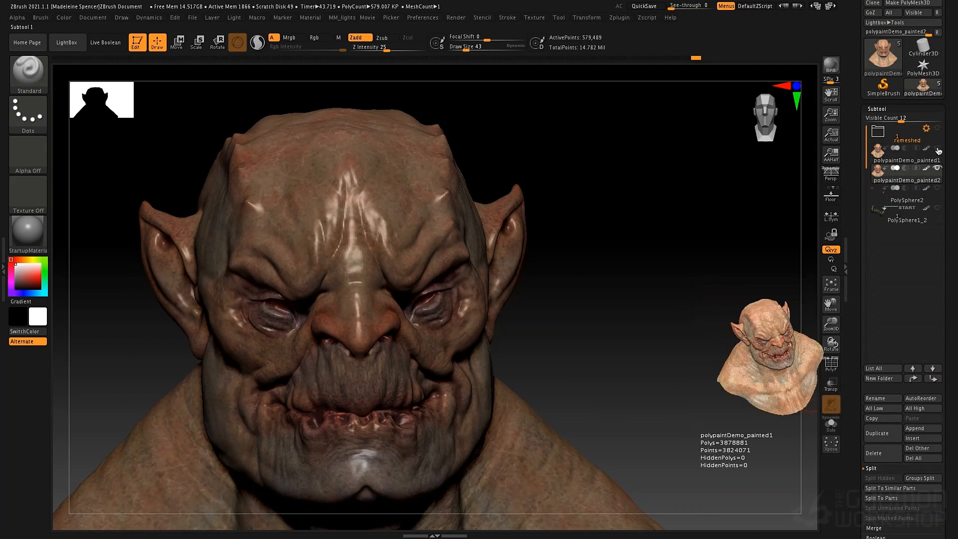
{"action": "left_click", "coordinate": [937, 179]}
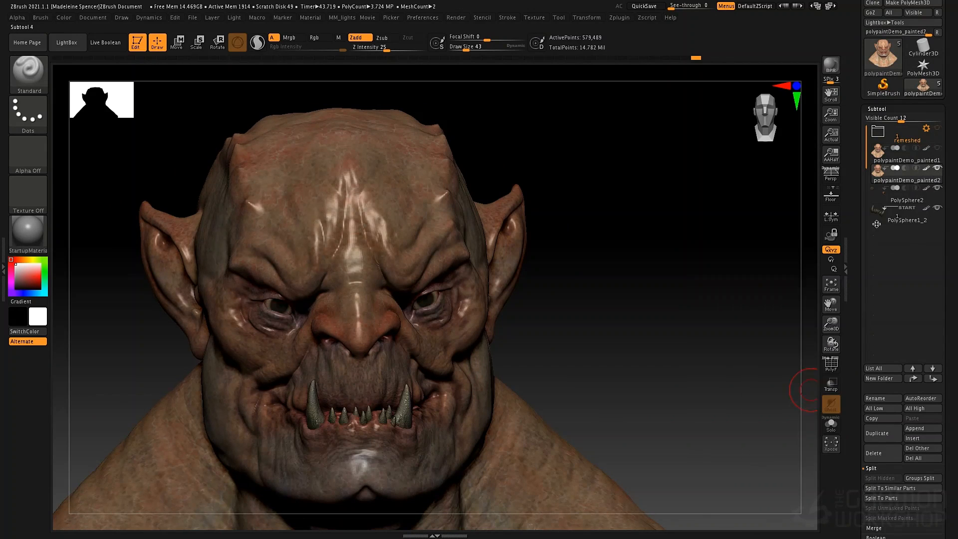
{"action": "left_click_drag", "start_coordinate": [687, 289], "coordinate": [452, 288]}
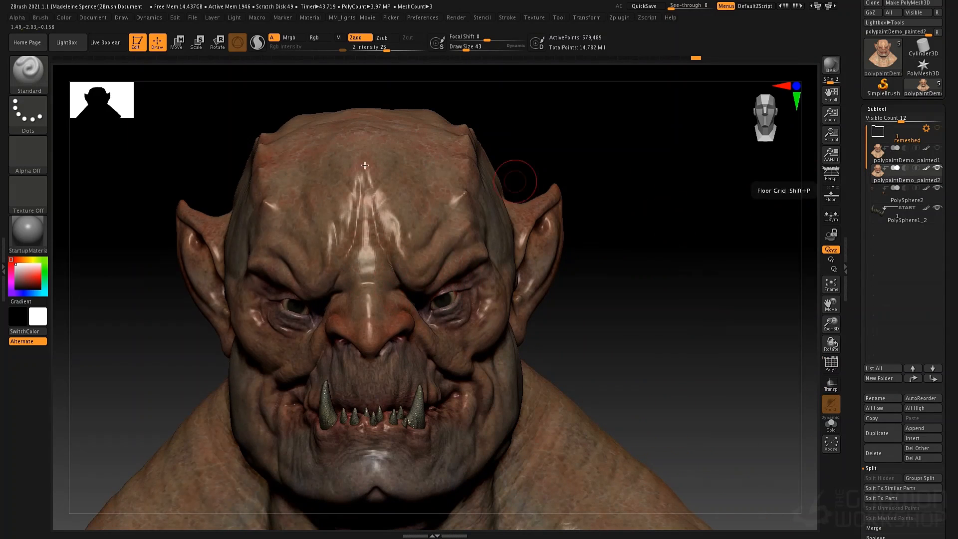
Step the remesh down to subdivision level 1 and back to level 4 to compare the head's detail
{"action": "key", "text": "shift+d"}
{"action": "key", "text": "shift+d"}
{"action": "key", "text": "shift+d"}
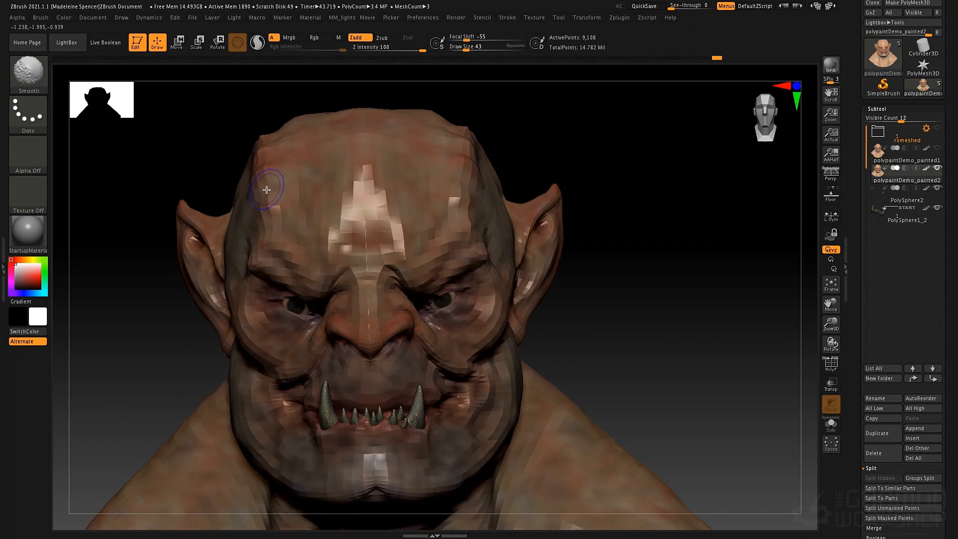
{"action": "key", "text": "d"}
{"action": "key", "text": "d"}
{"action": "key", "text": "d"}
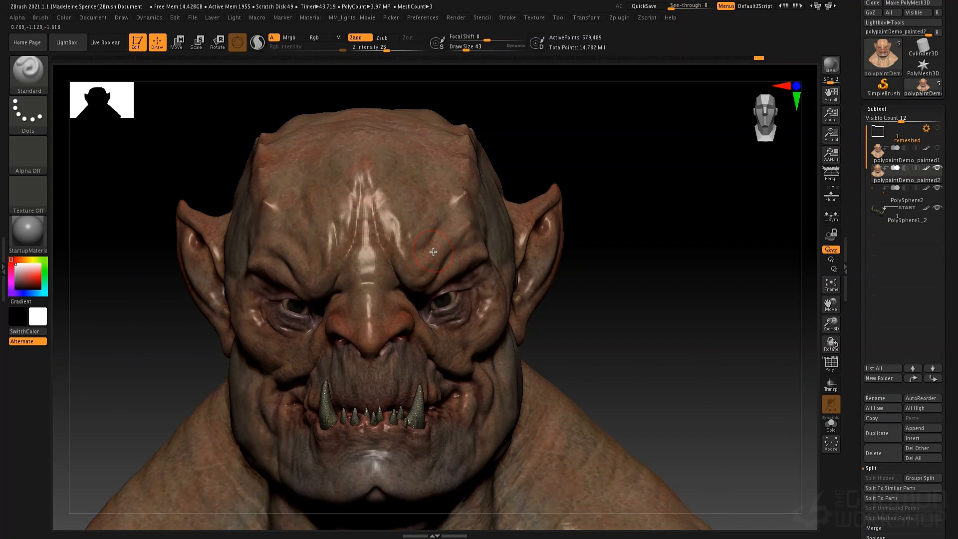
Compare the whole bust at subdivision levels 1 and 4 and inspect the finished projection from several sides
{"action": "key", "text": "shift+d"}
{"action": "key", "text": "shift+d"}
{"action": "key", "text": "shift+d"}
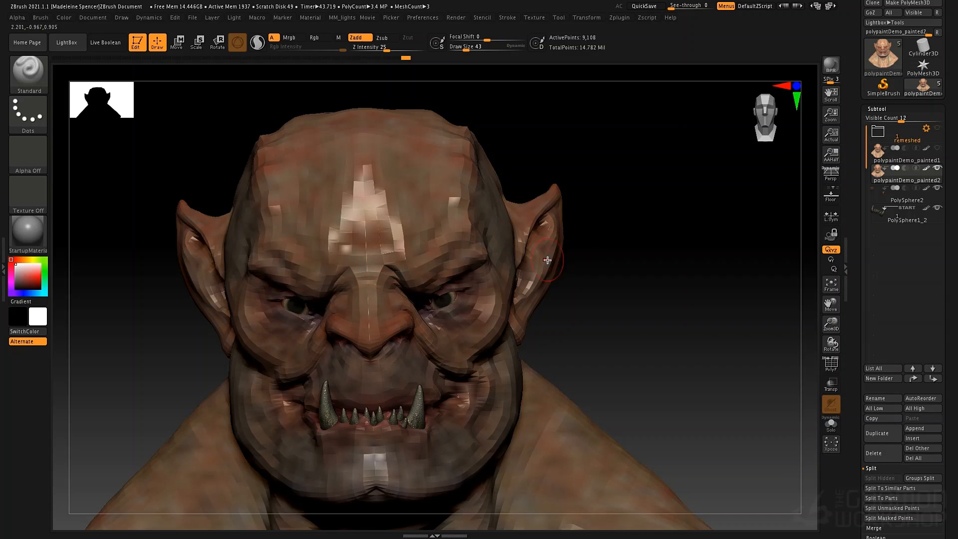
{"action": "mouse_move", "coordinate": [664, 274]}
{"action": "left_mouse_down"}
{"action": "mouse_move", "coordinate": [641, 238]}
{"action": "mouse_move", "coordinate": [606, 306]}
{"action": "mouse_move", "coordinate": [612, 257]}
{"action": "mouse_move", "coordinate": [597, 257]}
{"action": "mouse_move", "coordinate": [616, 223]}
{"action": "left_mouse_up"}
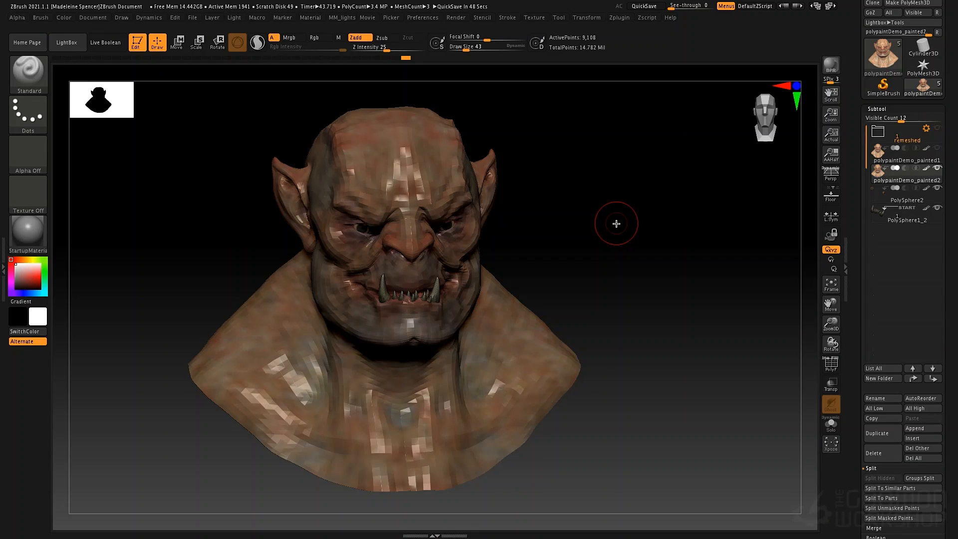
{"action": "key", "text": "d"}
{"action": "key", "text": "d"}
{"action": "key", "text": "d"}
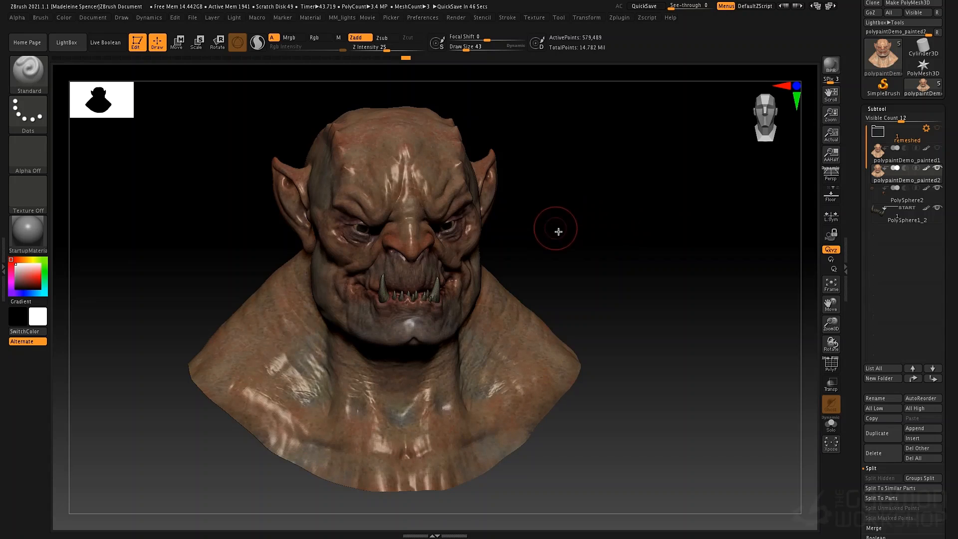
{"action": "left_click_drag", "start_coordinate": [584, 256], "coordinate": [588, 244]}
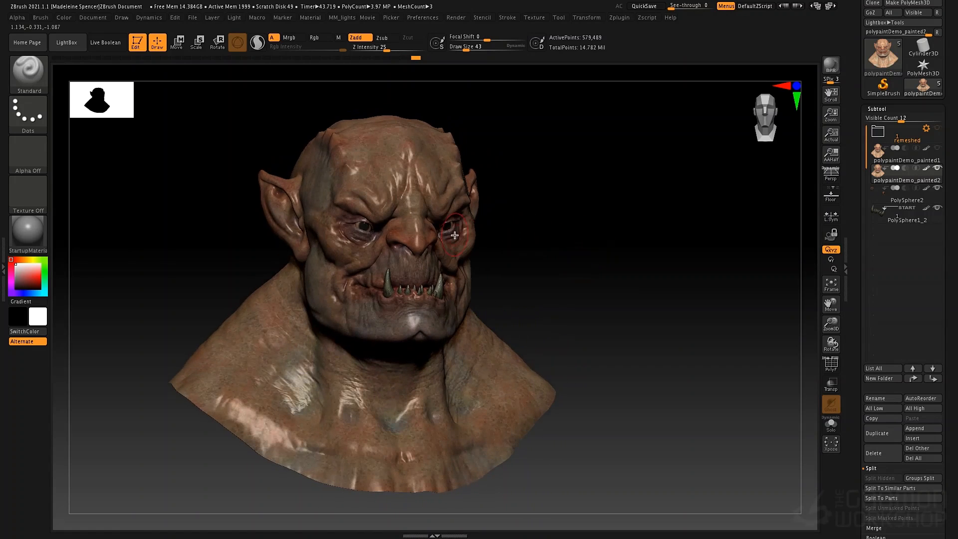
{"action": "left_click_drag", "start_coordinate": [502, 189], "coordinate": [652, 214]}
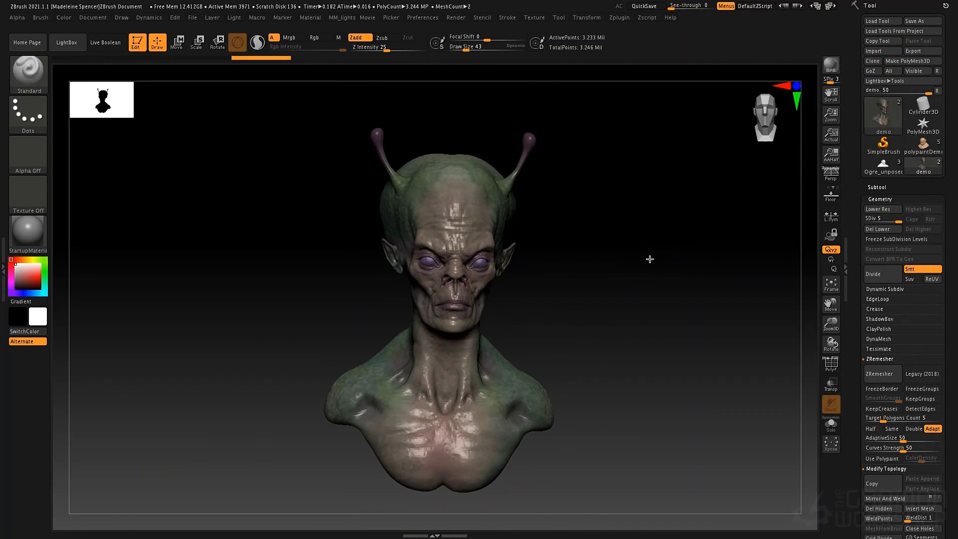
Check the alien bust for lower subdivision levels and examine its mesh density with the polyframe
{"action": "key", "text": "shift+d"}
{"action": "key", "text": "shift+d"}
{"action": "key", "text": "shift+d"}
{"action": "key", "text": "shift+d"}
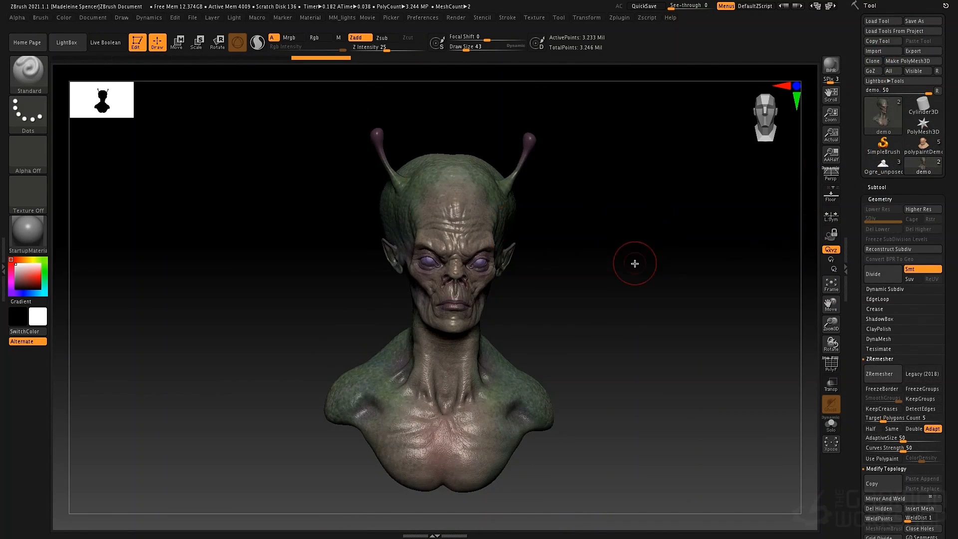
{"action": "key", "text": "shift+f"}
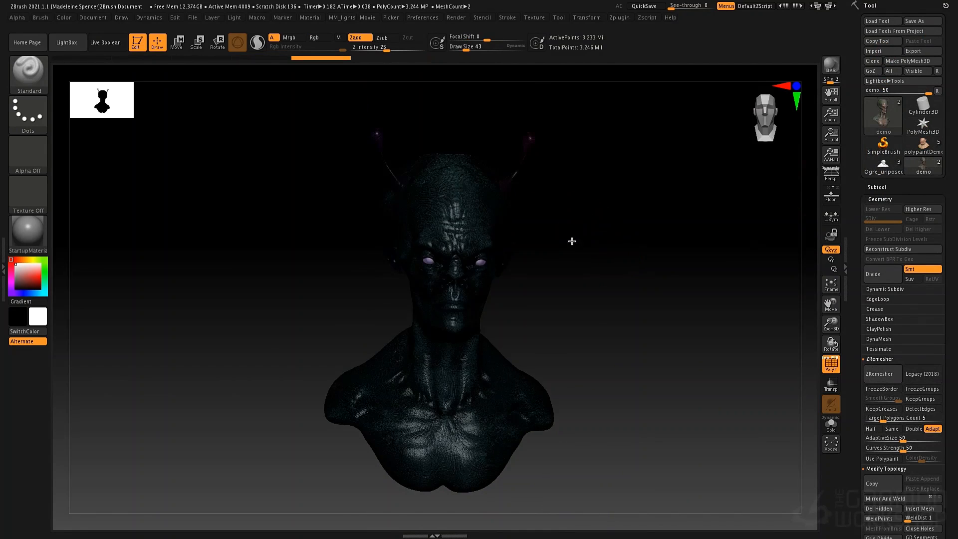
{"action": "left_click_drag", "start_coordinate": [572, 241], "coordinate": [483, 223]}
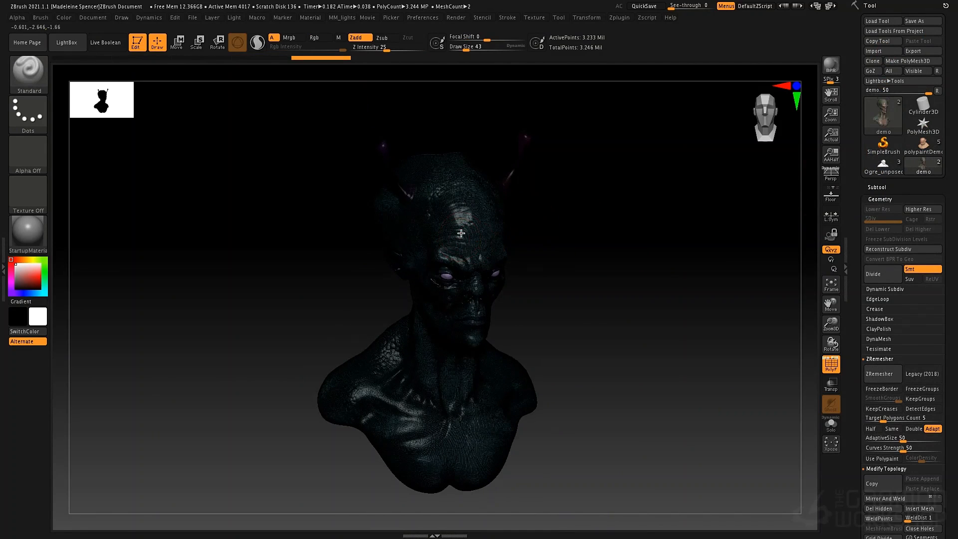
{"action": "right_click_drag", "start_coordinate": [460, 233], "coordinate": [491, 309], "text": "ctrl"}
{"action": "right_click_drag", "start_coordinate": [453, 273], "coordinate": [459, 261]}
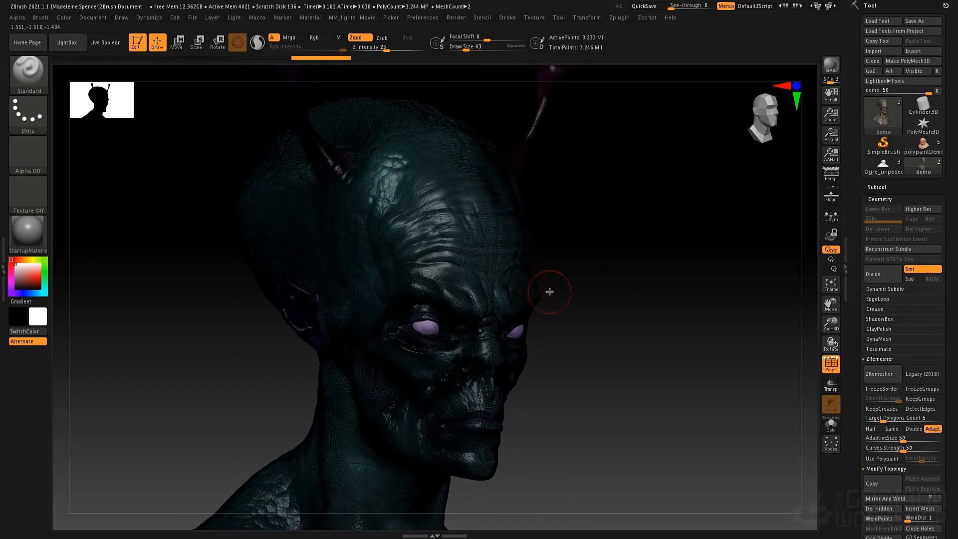
{"action": "left_click_drag", "start_coordinate": [590, 269], "coordinate": [581, 270], "text": "shift"}
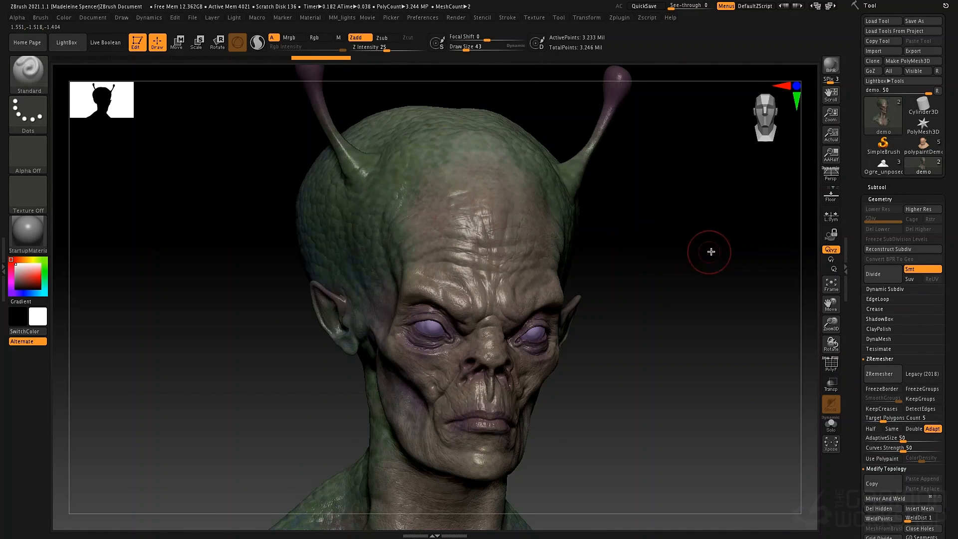
Duplicate the demo alien subtool and hide the original and the PolySphere1 eyes, leaving the copy visible
{"action": "left_click", "coordinate": [877, 187]}
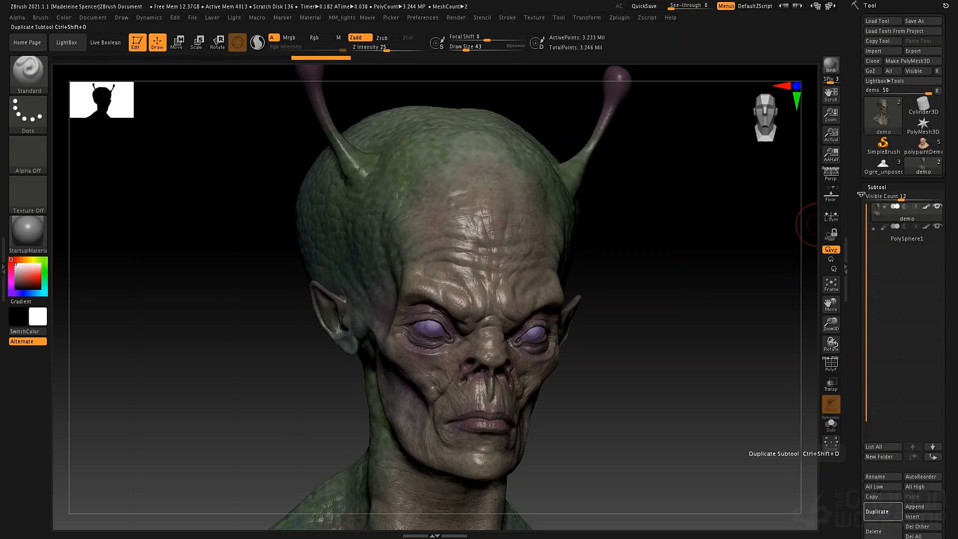
{"action": "left_click", "coordinate": [882, 512]}
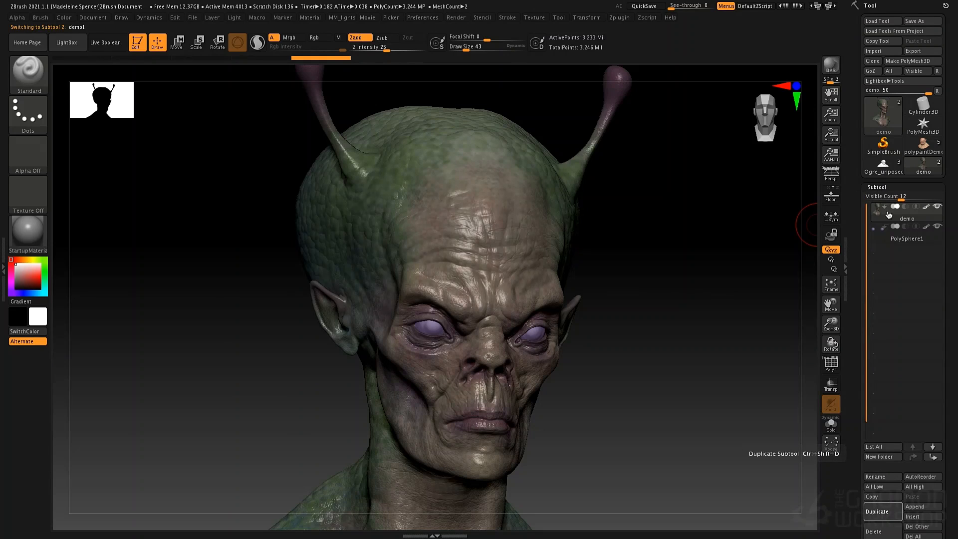
{"action": "left_click", "coordinate": [936, 208]}
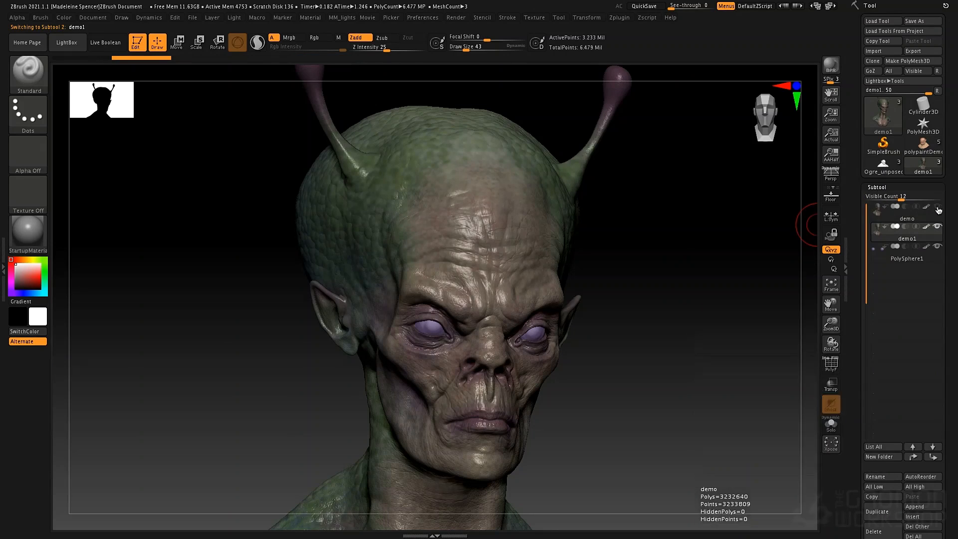
{"action": "left_click", "coordinate": [935, 248]}
Choose the ZRemesherGuides brush for the alien copy and accept the Dynamic Draw Size note
{"action": "left_click_drag", "start_coordinate": [623, 282], "coordinate": [487, 241]}
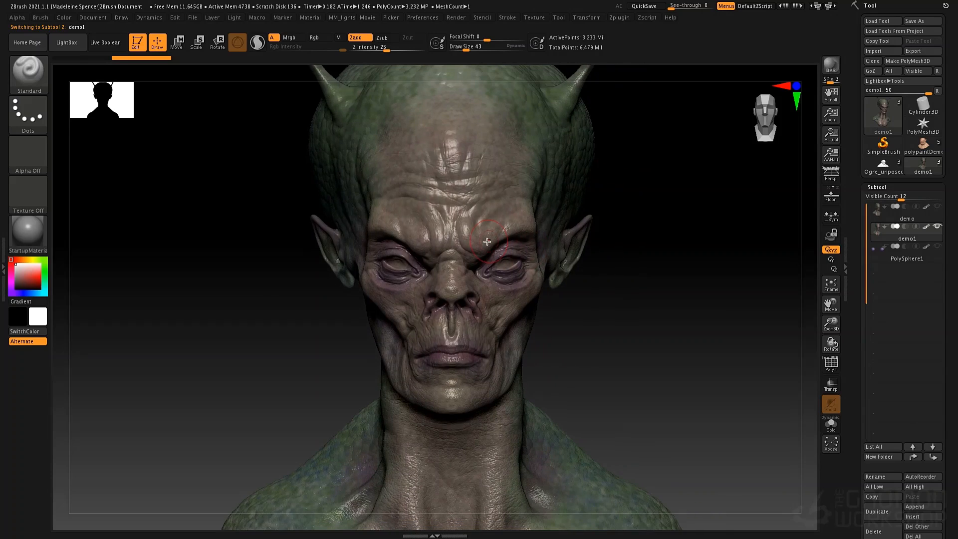
{"action": "right_click_drag", "start_coordinate": [493, 265], "coordinate": [458, 302], "text": "ctrl"}
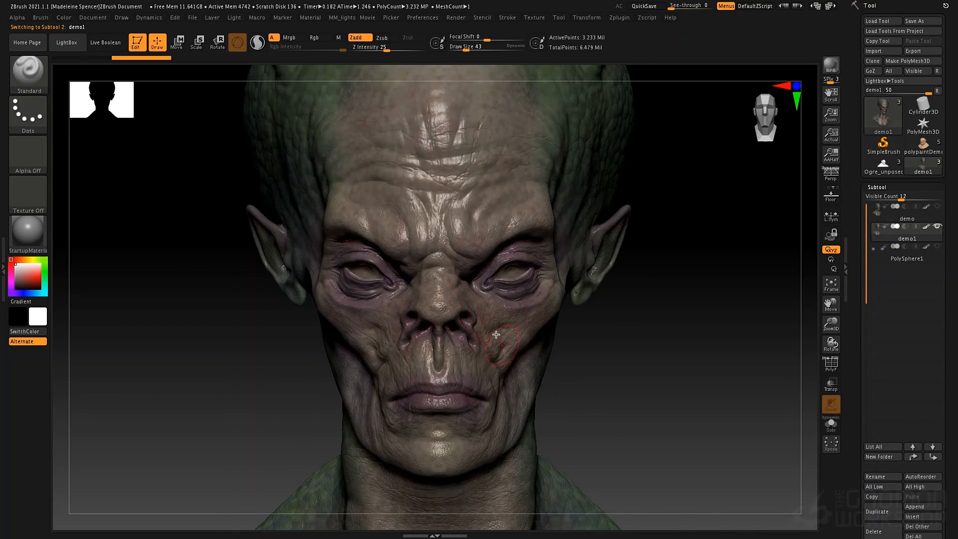
{"action": "right_click_drag", "start_coordinate": [591, 333], "coordinate": [579, 334]}
{"action": "right_click_drag", "start_coordinate": [624, 304], "coordinate": [568, 297], "text": "alt"}
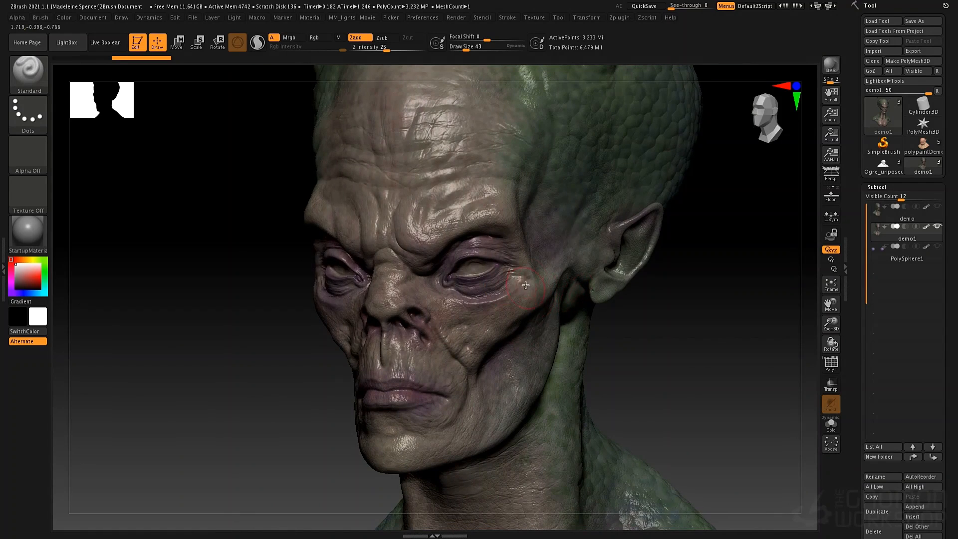
{"action": "key", "text": "b"}
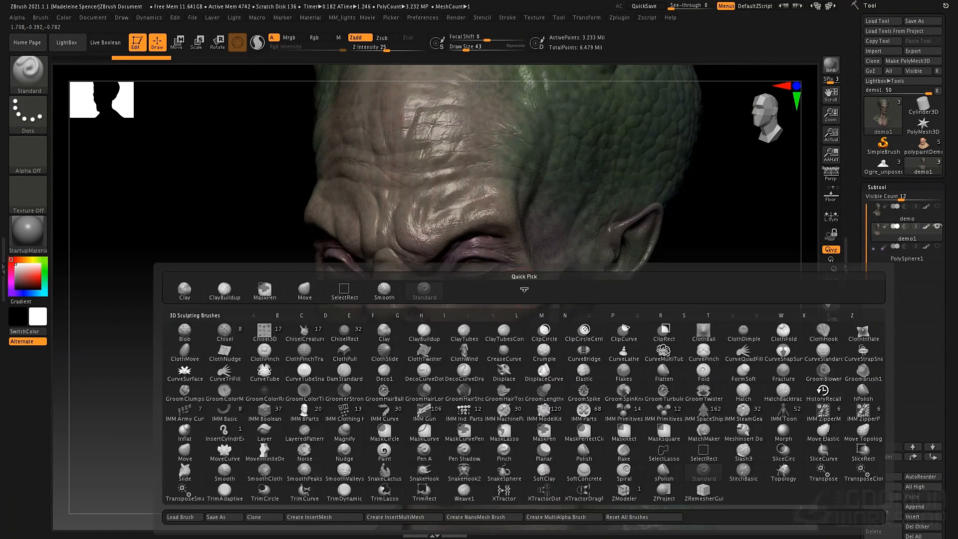
{"action": "key", "text": "z"}
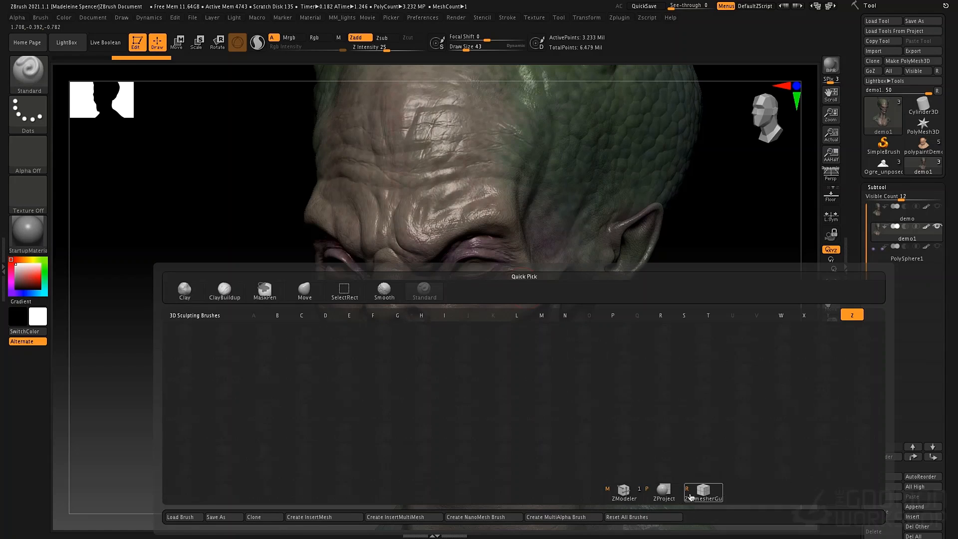
{"action": "left_click", "coordinate": [704, 493]}
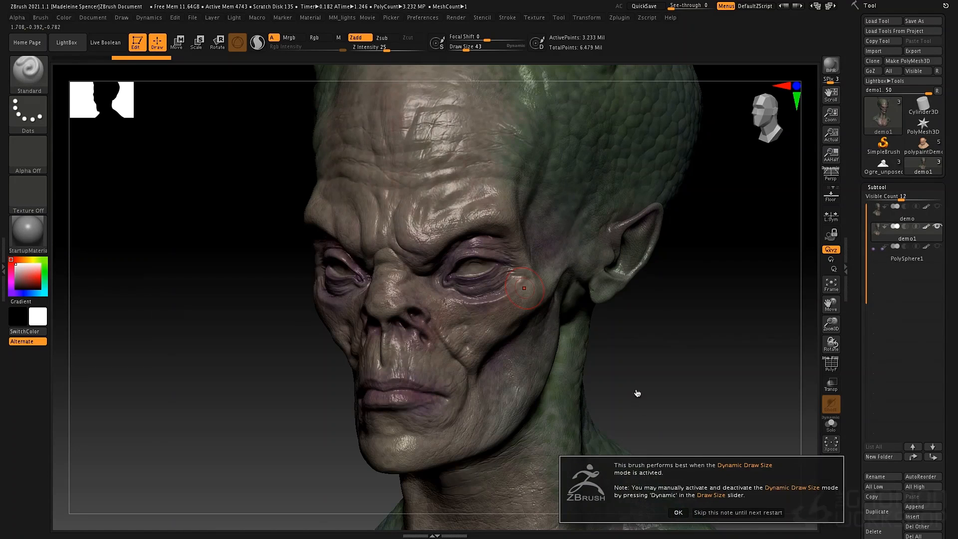
{"action": "left_click", "coordinate": [678, 512]}
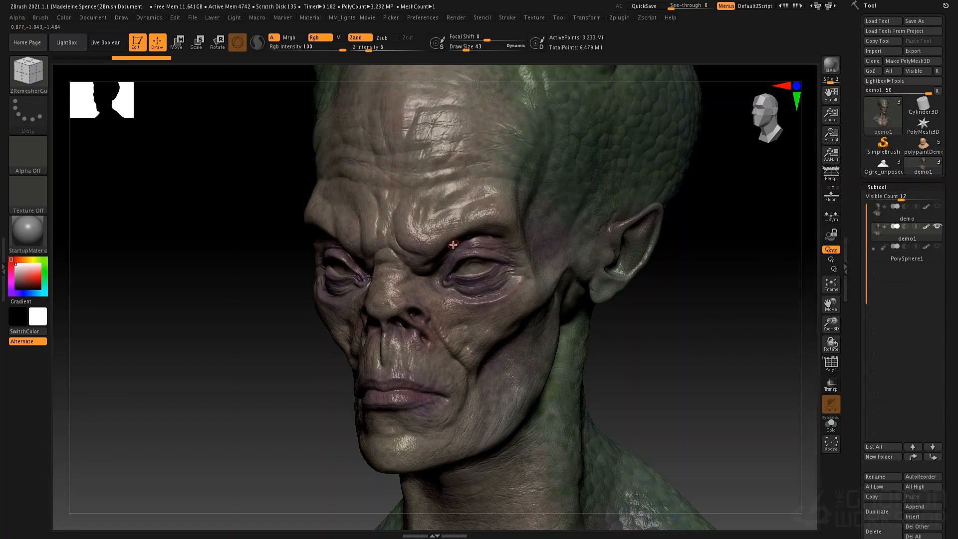
Mask the eye surface between the eyelids with the MaskPen at draw size 62
{"action": "mouse_move", "coordinate": [454, 244]}
{"action": "right_mouse_down", "text": "ctrl"}
{"action": "mouse_move", "coordinate": [486, 297]}
{"action": "mouse_move", "coordinate": [450, 287]}
{"action": "mouse_move", "coordinate": [455, 350]}
{"action": "mouse_move", "coordinate": [452, 280]}
{"action": "right_mouse_up", "text": "ctrl"}
{"action": "key", "text": "space"}
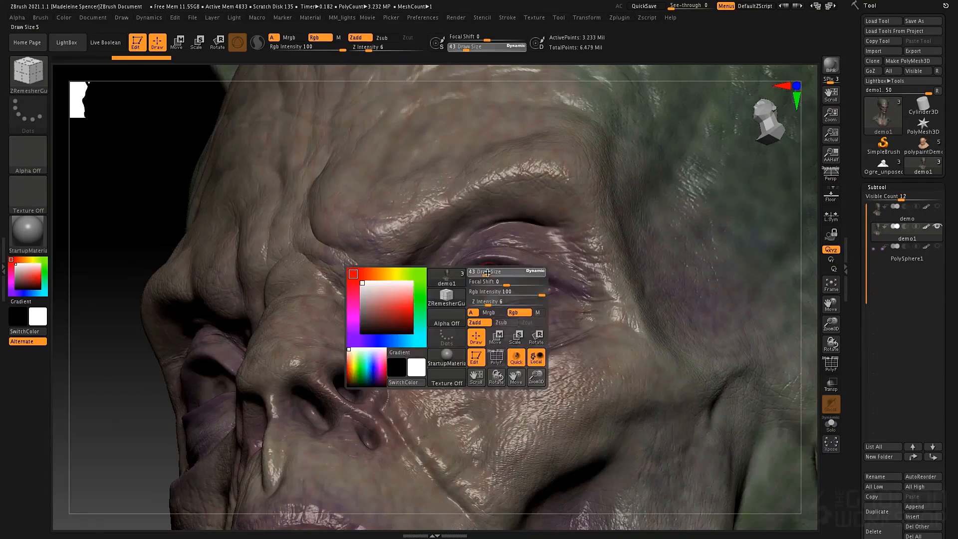
{"action": "left_click", "coordinate": [488, 273]}
{"action": "mouse_move", "coordinate": [501, 279]}
{"action": "left_mouse_down", "text": "ctrl"}
{"action": "mouse_move", "coordinate": [466, 292]}
{"action": "mouse_move", "coordinate": [522, 285]}
{"action": "mouse_move", "coordinate": [489, 281]}
{"action": "mouse_move", "coordinate": [499, 290]}
{"action": "left_mouse_up", "text": "ctrl"}
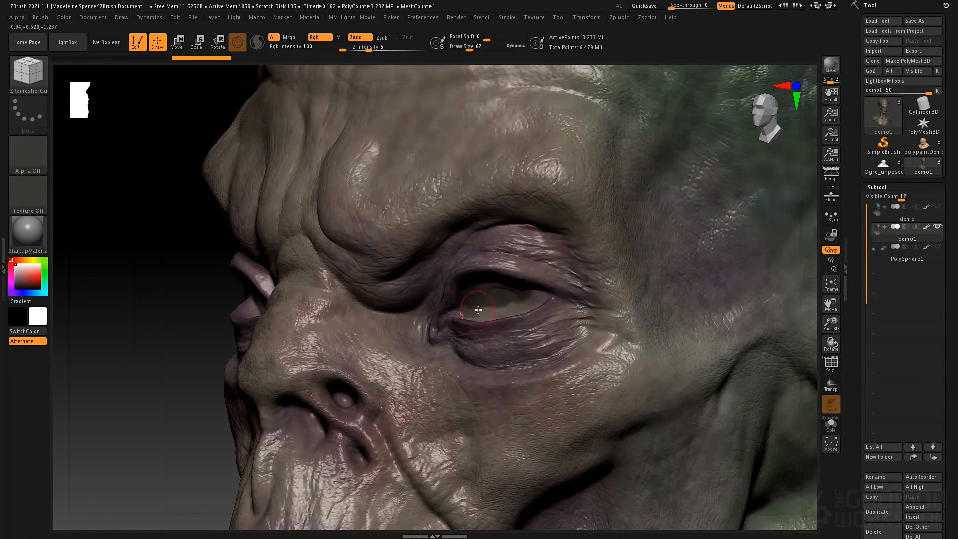
{"action": "key", "text": "ctrl"}
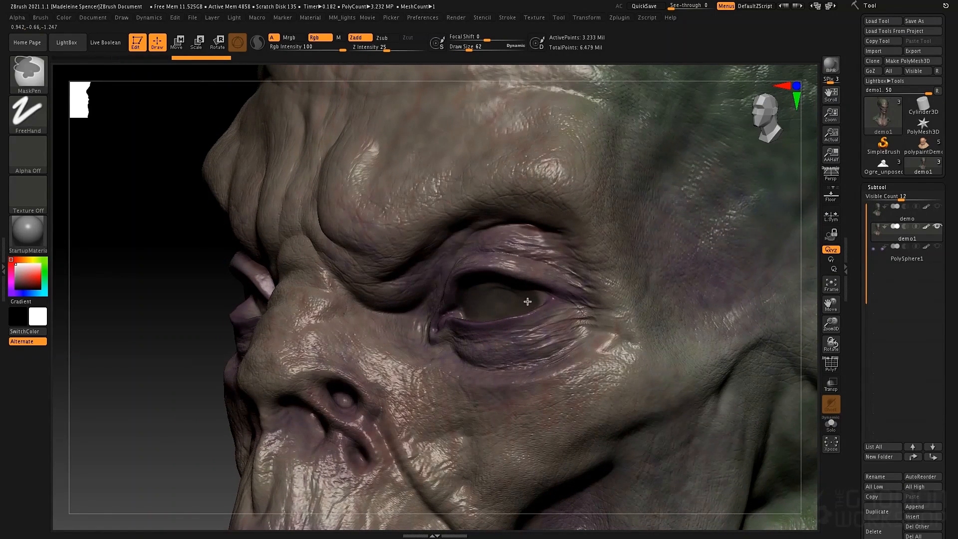
{"action": "left_click_drag", "start_coordinate": [535, 301], "coordinate": [526, 294], "text": "ctrl"}
{"action": "mouse_move", "coordinate": [507, 280]}
{"action": "right_mouse_down"}
{"action": "mouse_move", "coordinate": [505, 317]}
{"action": "mouse_move", "coordinate": [483, 310]}
{"action": "right_mouse_up"}
{"action": "key", "text": "ctrl"}
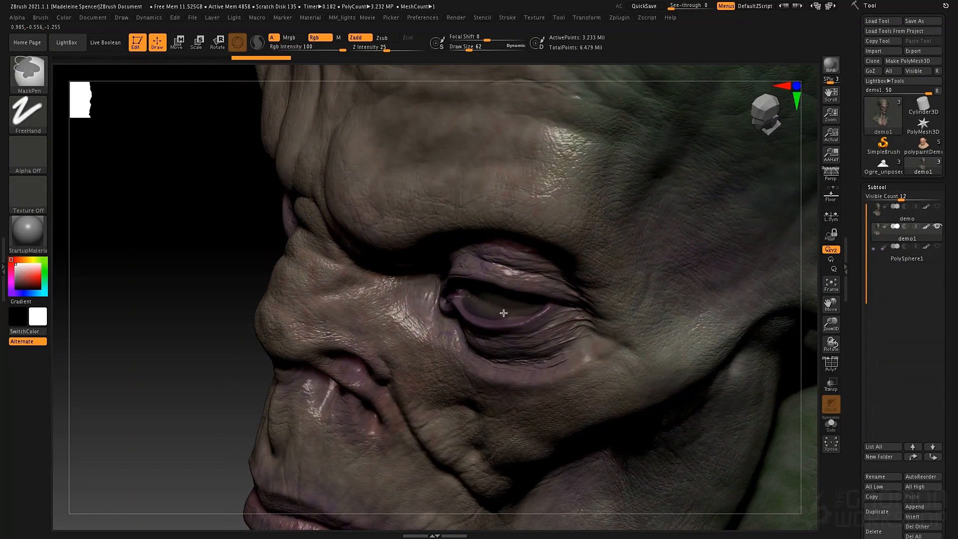
{"action": "left_click_drag", "start_coordinate": [519, 312], "coordinate": [467, 312], "text": "ctrl"}
{"action": "right_click_drag", "start_coordinate": [487, 309], "coordinate": [507, 311]}
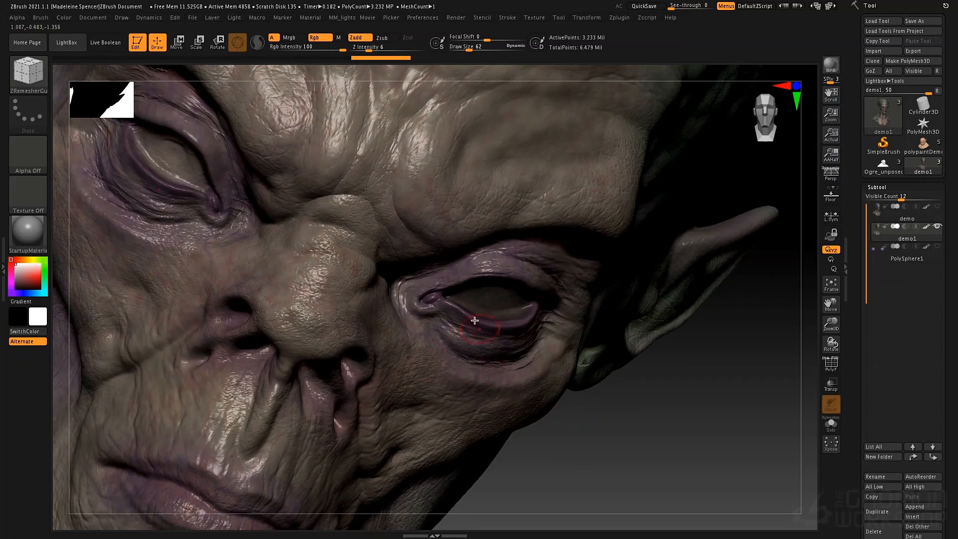
{"action": "left_click_drag", "start_coordinate": [618, 438], "coordinate": [622, 429], "text": "ctrl"}
{"action": "mouse_move", "coordinate": [491, 302]}
{"action": "left_mouse_down", "text": "ctrl"}
{"action": "mouse_move", "coordinate": [499, 304]}
{"action": "mouse_move", "coordinate": [482, 306]}
{"action": "mouse_move", "coordinate": [508, 305]}
{"action": "left_mouse_up", "text": "ctrl"}
{"action": "left_click_drag", "start_coordinate": [620, 415], "coordinate": [592, 406]}
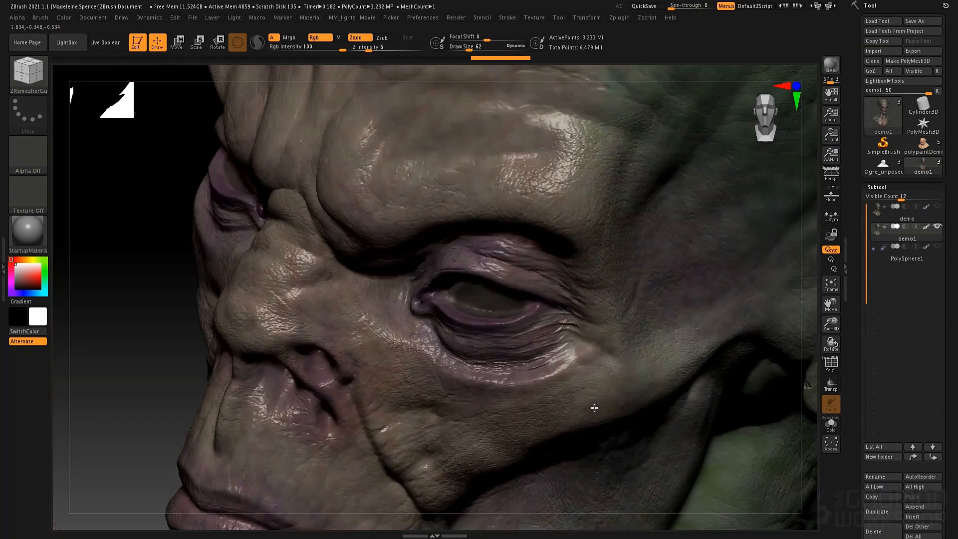
Extend the eye mask into both corners and under the upper lid with draw size 34
{"action": "right_click_drag", "start_coordinate": [492, 334], "coordinate": [521, 403], "text": "alt"}
{"action": "key", "text": "space"}
{"action": "mouse_move", "coordinate": [443, 325]}
{"action": "left_mouse_down"}
{"action": "mouse_move", "coordinate": [438, 315]}
{"action": "mouse_move", "coordinate": [475, 284]}
{"action": "mouse_move", "coordinate": [480, 296]}
{"action": "left_mouse_up"}
{"action": "left_click_drag", "start_coordinate": [570, 326], "coordinate": [594, 337], "text": "ctrl"}
{"action": "mouse_move", "coordinate": [442, 303]}
{"action": "right_mouse_down"}
{"action": "mouse_move", "coordinate": [447, 289]}
{"action": "mouse_move", "coordinate": [428, 301]}
{"action": "right_mouse_up"}
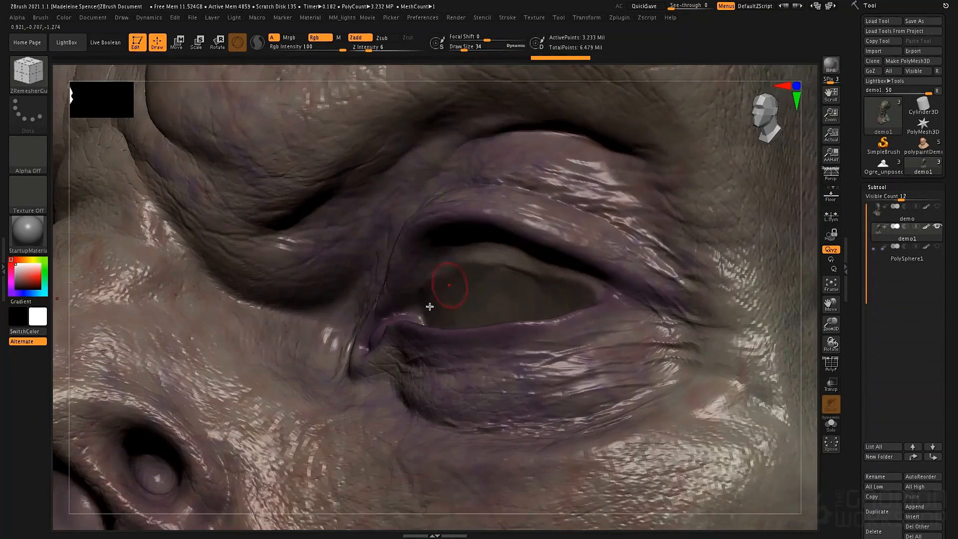
{"action": "mouse_move", "coordinate": [428, 312]}
{"action": "left_mouse_down", "text": "ctrl"}
{"action": "mouse_move", "coordinate": [421, 289]}
{"action": "mouse_move", "coordinate": [431, 265]}
{"action": "mouse_move", "coordinate": [466, 229]}
{"action": "mouse_move", "coordinate": [498, 244]}
{"action": "mouse_move", "coordinate": [456, 264]}
{"action": "left_mouse_up", "text": "ctrl"}
{"action": "mouse_move", "coordinate": [456, 264]}
{"action": "right_mouse_down"}
{"action": "mouse_move", "coordinate": [460, 227]}
{"action": "mouse_move", "coordinate": [460, 235]}
{"action": "right_mouse_up"}
{"action": "mouse_move", "coordinate": [520, 251]}
{"action": "left_mouse_down", "text": "ctrl"}
{"action": "mouse_move", "coordinate": [487, 242]}
{"action": "mouse_move", "coordinate": [531, 247]}
{"action": "mouse_move", "coordinate": [485, 227]}
{"action": "mouse_move", "coordinate": [545, 229]}
{"action": "mouse_move", "coordinate": [601, 253]}
{"action": "mouse_move", "coordinate": [579, 255]}
{"action": "left_mouse_up", "text": "ctrl"}
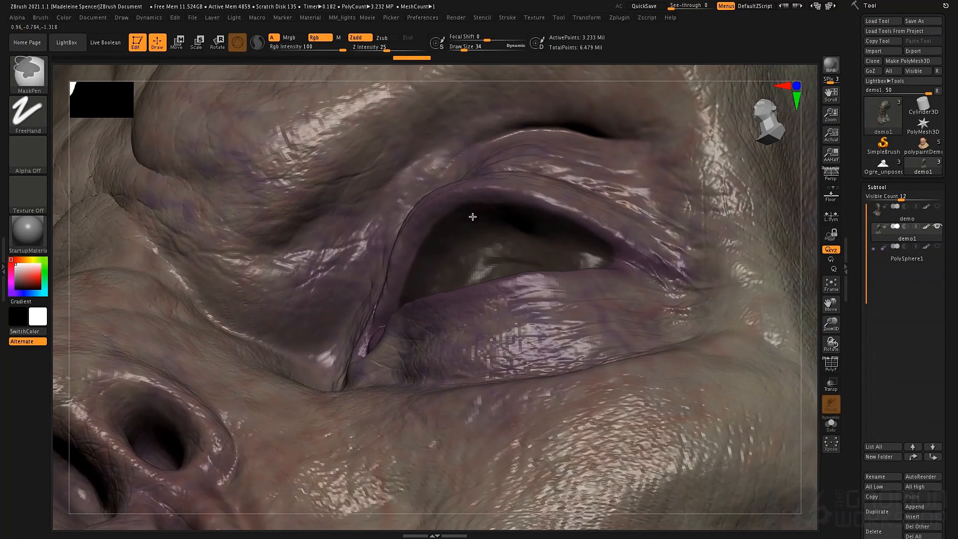
{"action": "left_click_drag", "start_coordinate": [546, 244], "coordinate": [570, 249], "text": "ctrl"}
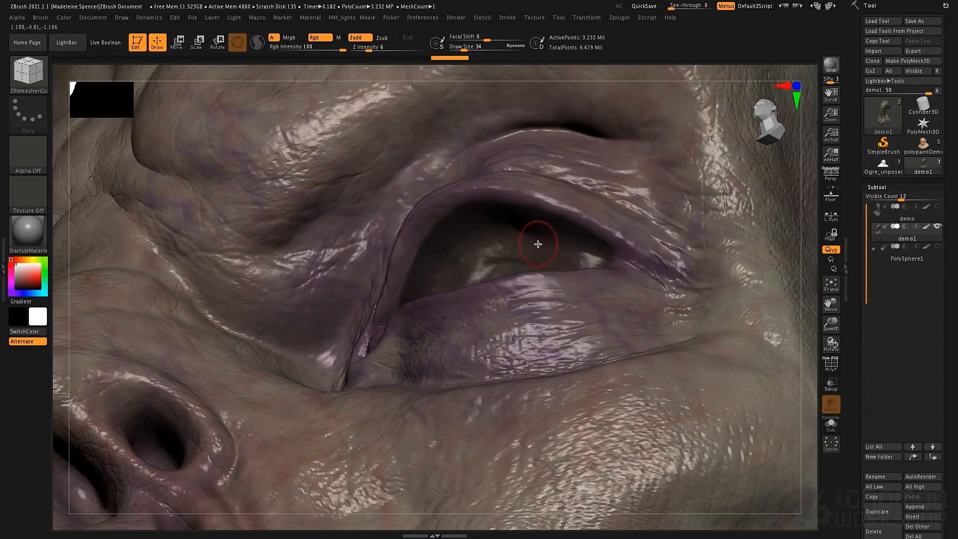
{"action": "right_click_drag", "start_coordinate": [538, 242], "coordinate": [555, 290]}
{"action": "right_click_drag", "start_coordinate": [523, 319], "coordinate": [563, 271]}
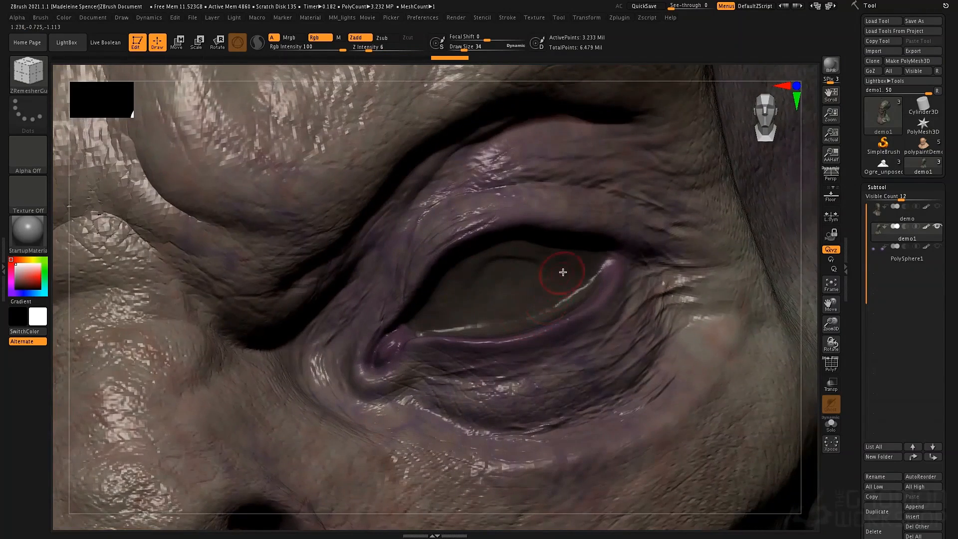
{"action": "key", "text": "ctrl"}
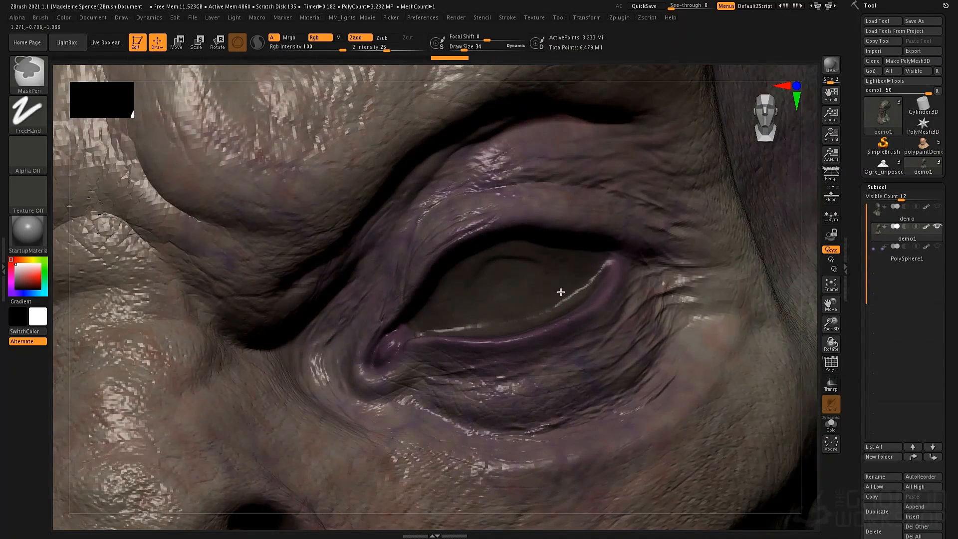
{"action": "left_click_drag", "start_coordinate": [476, 284], "coordinate": [524, 279], "text": "ctrl"}
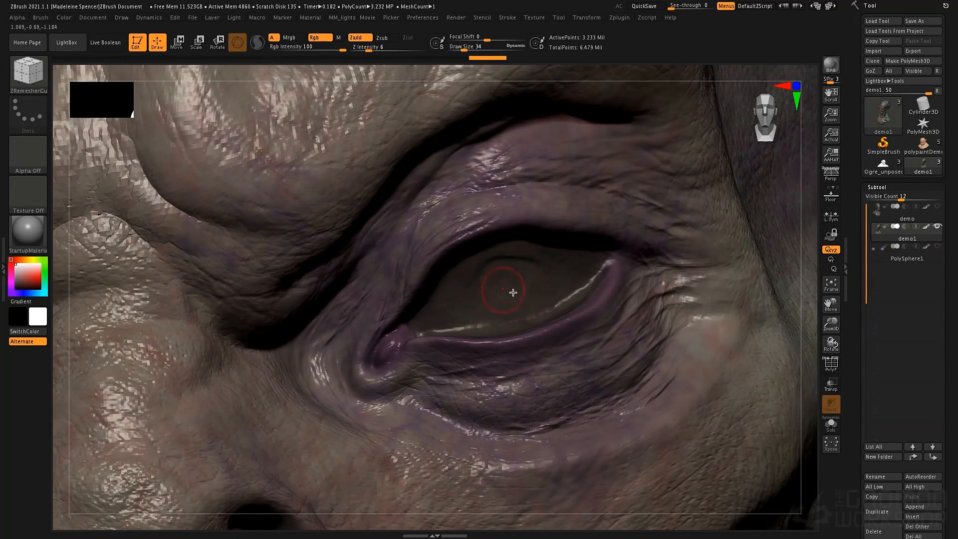
Invert the mask so only the eye surfaces between the lids can be edited
{"action": "right_click_drag", "start_coordinate": [482, 245], "coordinate": [541, 158], "text": "ctrl"}
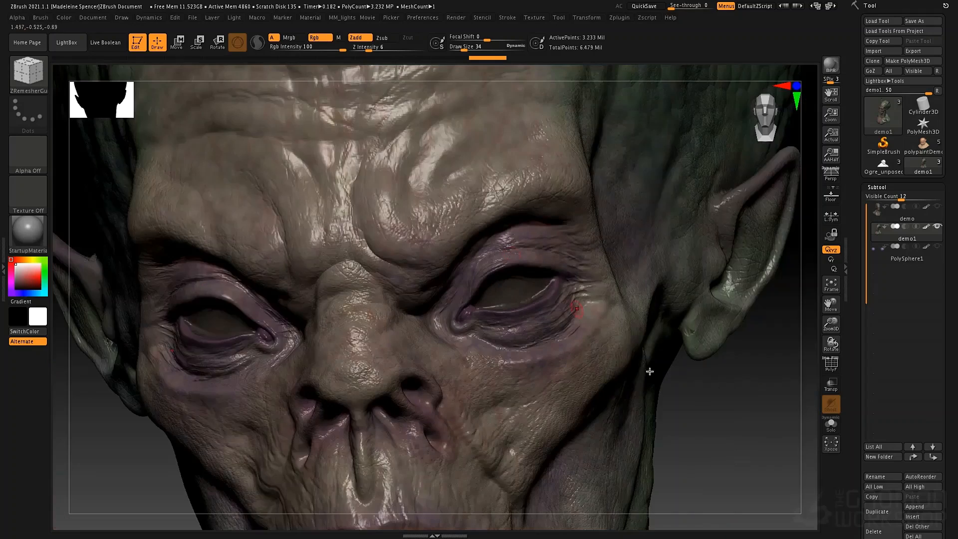
{"action": "left_click", "coordinate": [724, 401], "text": "ctrl"}
{"action": "mouse_move", "coordinate": [534, 308]}
{"action": "right_mouse_down", "text": "ctrl"}
{"action": "mouse_move", "coordinate": [554, 352]}
{"action": "mouse_move", "coordinate": [494, 365]}
{"action": "right_mouse_up", "text": "ctrl"}
Pull the unmasked eye surface out toward the lid rims with the Move brush at draw size 135
{"action": "key", "text": "b"}
{"action": "key", "text": "m"}
{"action": "key", "text": "v"}
{"action": "key", "text": "space"}
{"action": "mouse_move", "coordinate": [471, 301]}
{"action": "left_mouse_down"}
{"action": "mouse_move", "coordinate": [482, 301]}
{"action": "mouse_move", "coordinate": [474, 346]}
{"action": "left_mouse_up"}
{"action": "left_click_drag", "start_coordinate": [548, 296], "coordinate": [574, 320]}
{"action": "left_click_drag", "start_coordinate": [545, 250], "coordinate": [540, 208]}
{"action": "left_click_drag", "start_coordinate": [455, 258], "coordinate": [440, 239]}
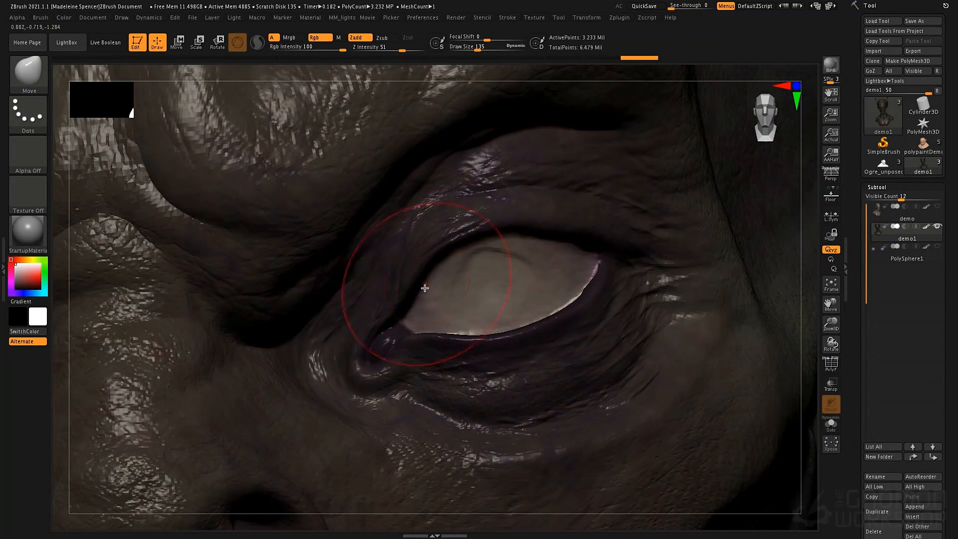
{"action": "left_click_drag", "start_coordinate": [424, 287], "coordinate": [417, 268]}
Shape the eye surface with the Move brush to meet the upper lid and both eye corners
{"action": "mouse_move", "coordinate": [417, 268]}
{"action": "right_mouse_down"}
{"action": "mouse_move", "coordinate": [411, 230]}
{"action": "mouse_move", "coordinate": [497, 257]}
{"action": "right_mouse_up"}
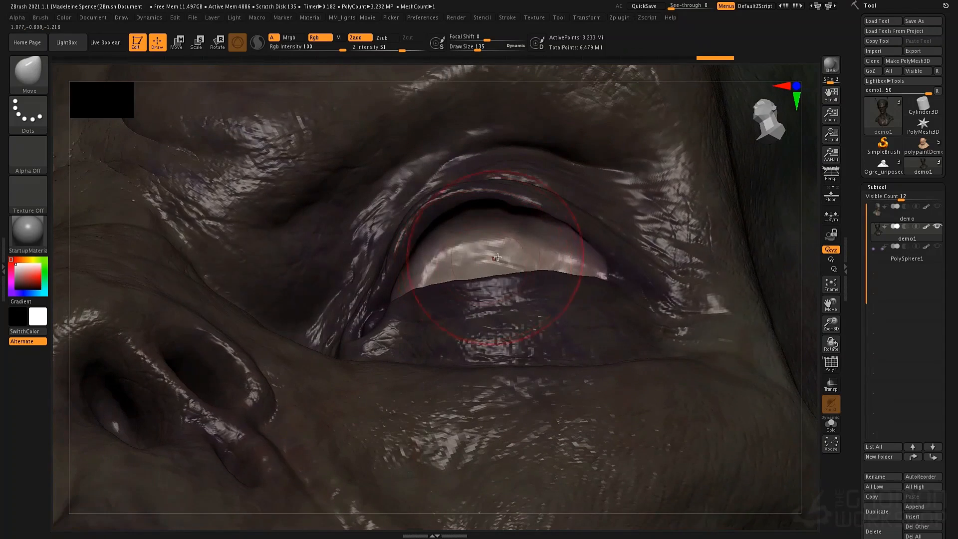
{"action": "left_click_drag", "start_coordinate": [489, 256], "coordinate": [493, 251]}
{"action": "left_click_drag", "start_coordinate": [567, 259], "coordinate": [572, 263]}
{"action": "right_click_drag", "start_coordinate": [566, 270], "coordinate": [509, 285]}
{"action": "left_click_drag", "start_coordinate": [594, 285], "coordinate": [613, 291]}
{"action": "right_click_drag", "start_coordinate": [449, 272], "coordinate": [464, 279], "text": "shift"}
{"action": "left_click_drag", "start_coordinate": [451, 282], "coordinate": [433, 278]}
{"action": "right_click_drag", "start_coordinate": [405, 283], "coordinate": [421, 290]}
{"action": "left_click_drag", "start_coordinate": [416, 296], "coordinate": [405, 301]}
{"action": "right_click_drag", "start_coordinate": [451, 250], "coordinate": [428, 239]}
{"action": "left_click_drag", "start_coordinate": [432, 252], "coordinate": [422, 247]}
{"action": "left_click_drag", "start_coordinate": [524, 232], "coordinate": [505, 229]}
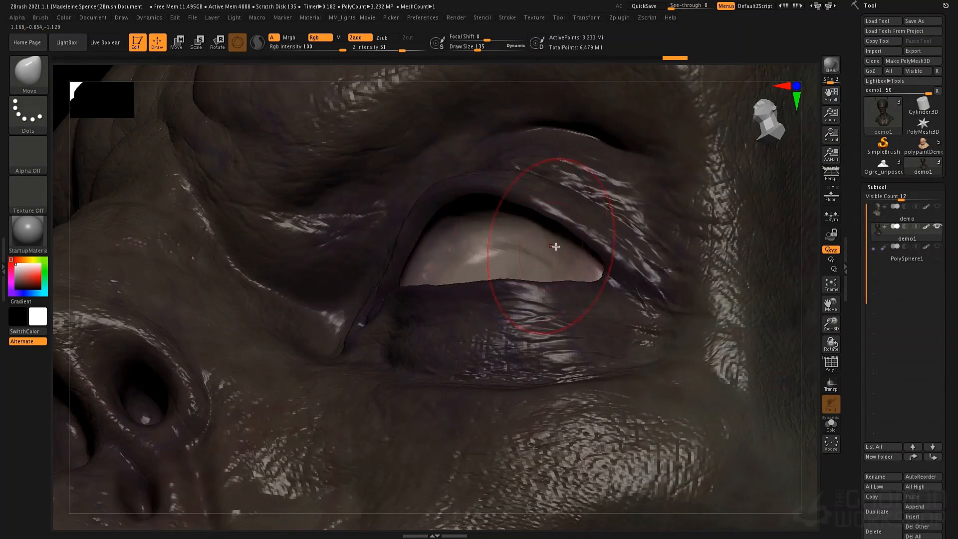
{"action": "left_click_drag", "start_coordinate": [558, 258], "coordinate": [546, 250]}
Adjust the eye surface along the lids from above with the Move brush
{"action": "right_click_drag", "start_coordinate": [552, 272], "coordinate": [560, 348]}
{"action": "mouse_move", "coordinate": [446, 329]}
{"action": "left_mouse_down"}
{"action": "mouse_move", "coordinate": [430, 315]}
{"action": "mouse_move", "coordinate": [444, 321]}
{"action": "left_mouse_up"}
{"action": "left_click_drag", "start_coordinate": [582, 319], "coordinate": [585, 304]}
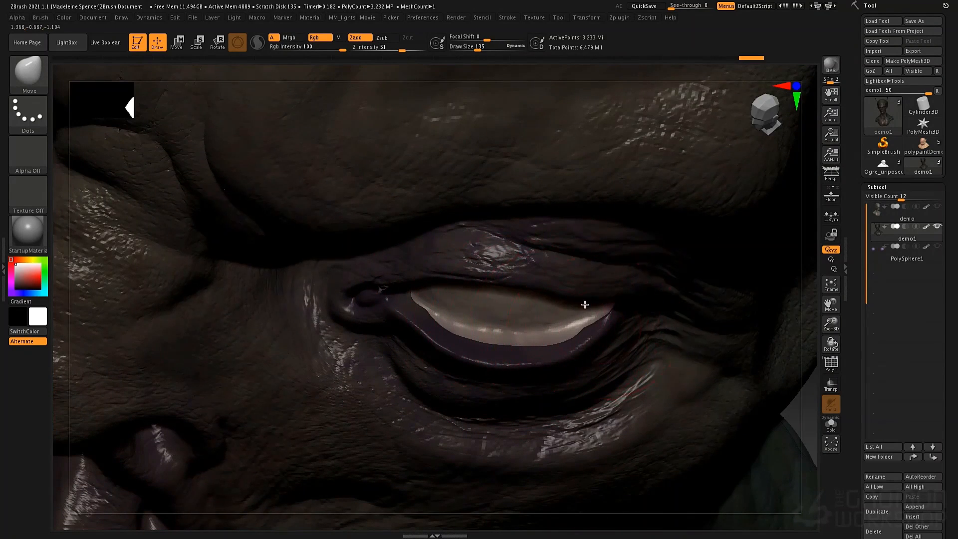
{"action": "right_click_drag", "start_coordinate": [584, 304], "coordinate": [582, 257]}
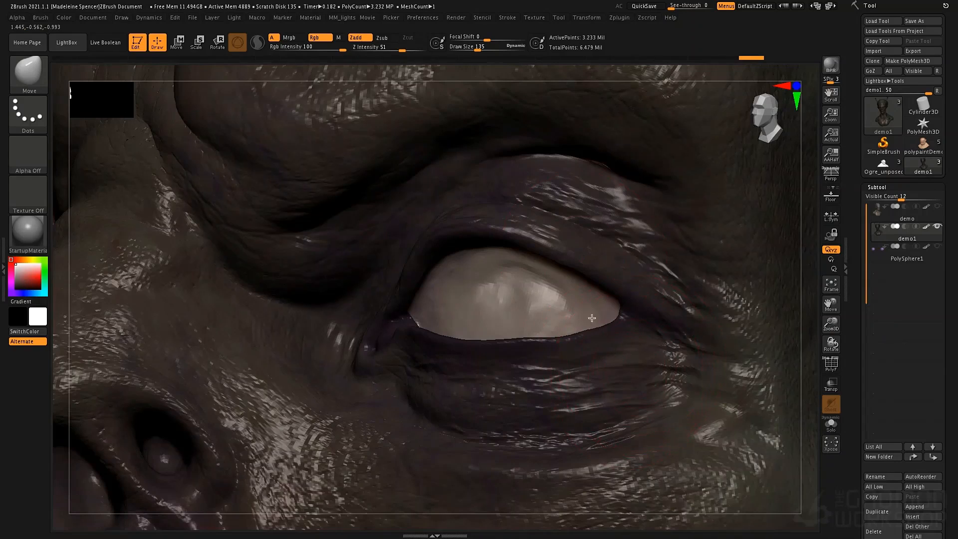
Clear the mask from the alien head and check both filled eyes from the front
{"action": "mouse_move", "coordinate": [592, 318]}
{"action": "right_mouse_down", "text": "ctrl"}
{"action": "mouse_move", "coordinate": [564, 276]}
{"action": "mouse_move", "coordinate": [549, 275]}
{"action": "right_mouse_up", "text": "ctrl"}
{"action": "left_click_drag", "start_coordinate": [310, 214], "coordinate": [239, 270], "text": "ctrl"}
{"action": "right_click_drag", "start_coordinate": [233, 275], "coordinate": [289, 284]}
{"action": "right_click_drag", "start_coordinate": [528, 315], "coordinate": [421, 241], "text": "alt"}
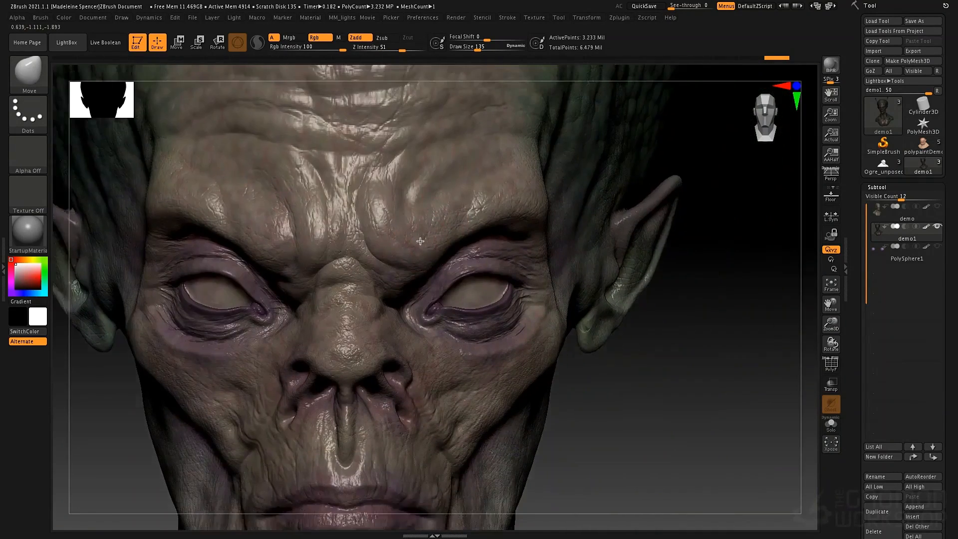
Switch back to the ZRemesherGuides brush and frame the brow and eye area
{"action": "key", "text": "b"}
{"action": "key", "text": "x"}
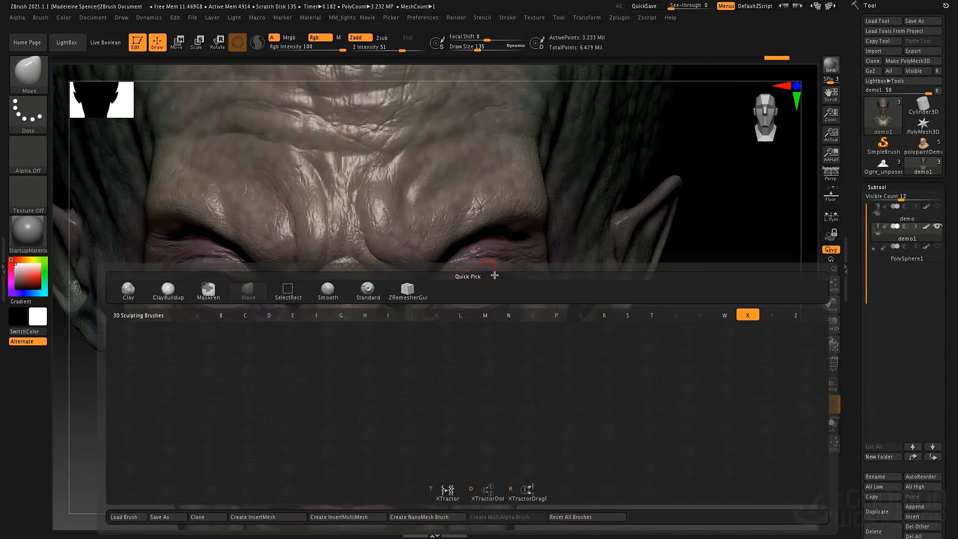
{"action": "key", "text": "b"}
{"action": "key", "text": "z"}
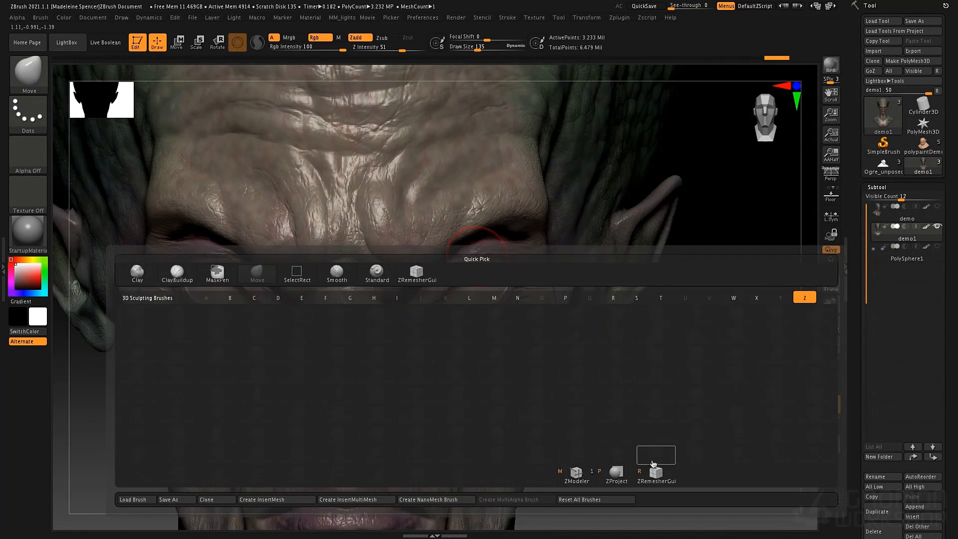
{"action": "left_click", "coordinate": [655, 476]}
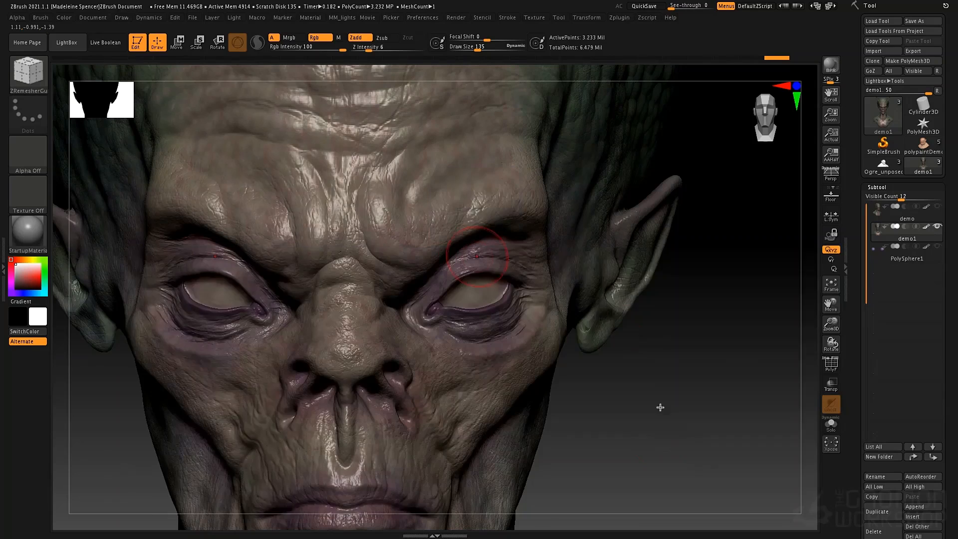
{"action": "right_click_drag", "start_coordinate": [549, 252], "coordinate": [538, 252]}
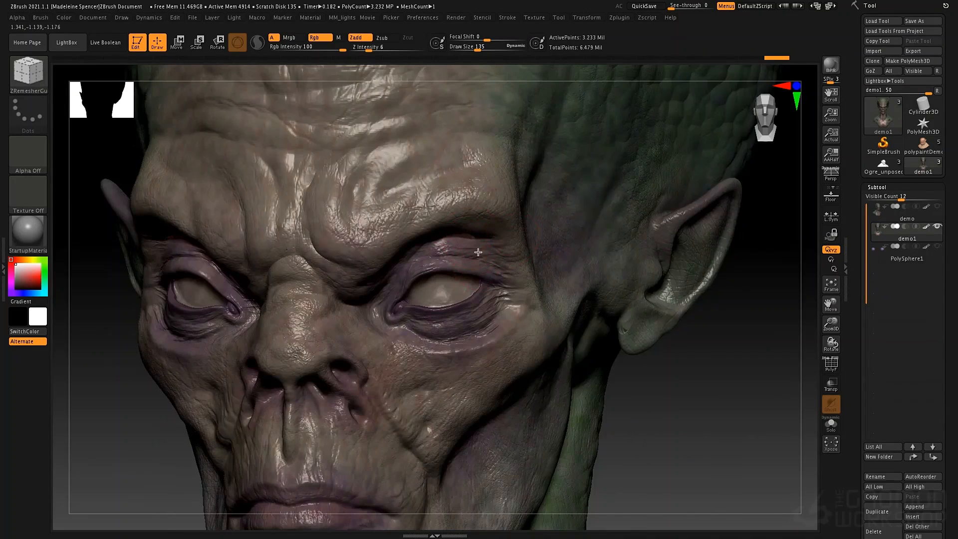
{"action": "right_click_drag", "start_coordinate": [479, 252], "coordinate": [482, 280], "text": "ctrl"}
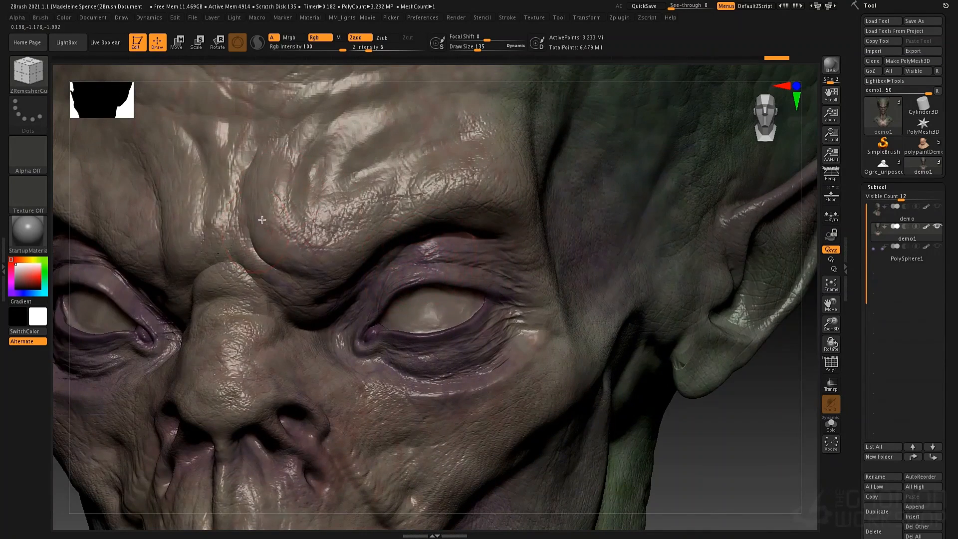
Test guide curves across the brow ridge, reducing the draw size to 30, and remove the curves
{"action": "left_click_drag", "start_coordinate": [256, 229], "coordinate": [404, 189]}
{"action": "left_click_drag", "start_coordinate": [500, 169], "coordinate": [519, 135]}
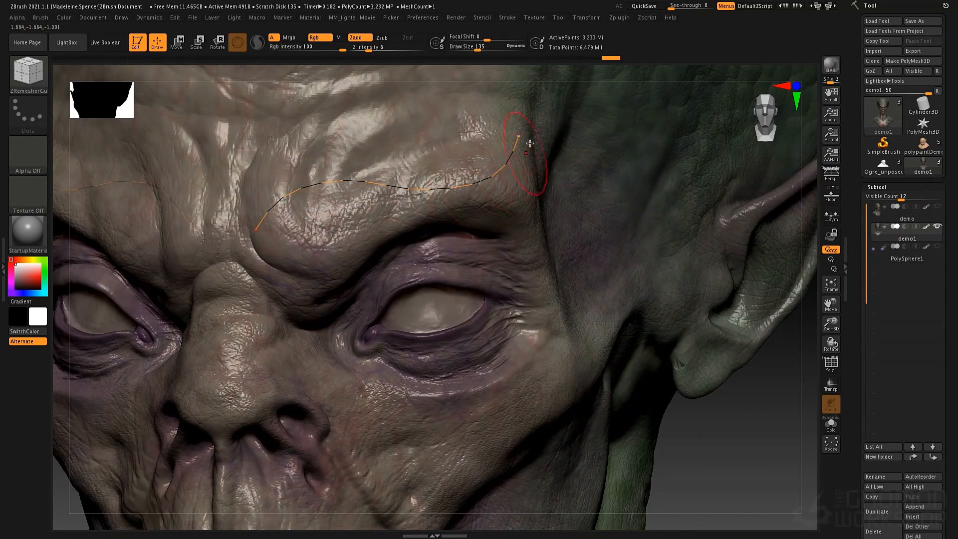
{"action": "key", "text": "space"}
{"action": "left_click_drag", "start_coordinate": [348, 132], "coordinate": [343, 132]}
{"action": "left_click_drag", "start_coordinate": [337, 131], "coordinate": [334, 132]}
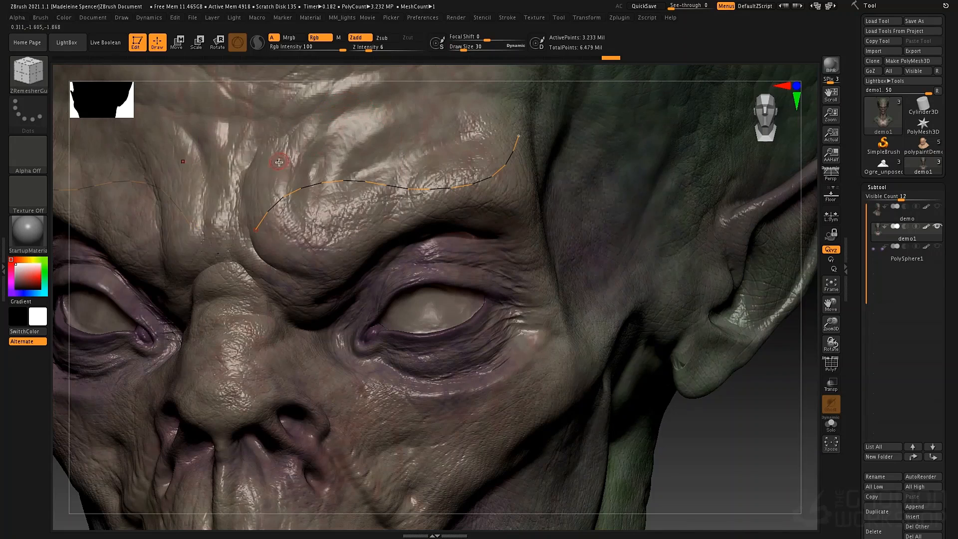
{"action": "mouse_move", "coordinate": [274, 166]}
{"action": "left_mouse_down"}
{"action": "mouse_move", "coordinate": [370, 136]}
{"action": "mouse_move", "coordinate": [512, 116]}
{"action": "left_mouse_up"}
{"action": "left_click", "coordinate": [386, 176]}
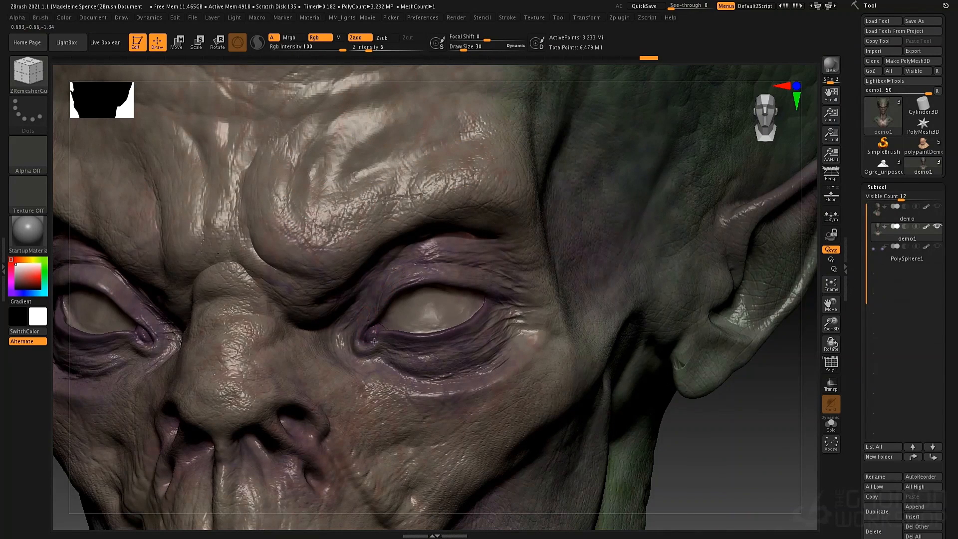
{"action": "scroll", "coordinate": [374, 338], "scroll_direction": "up", "scroll_amount": 2}
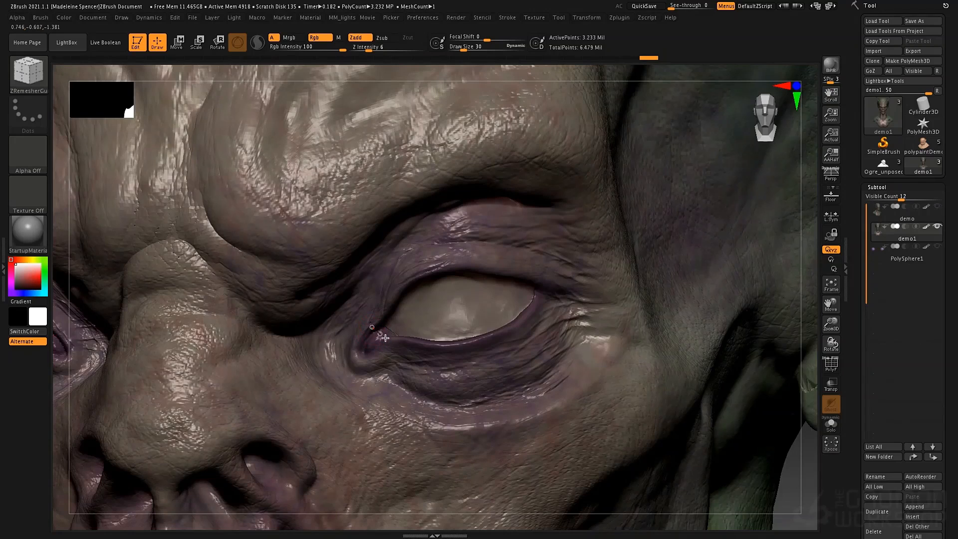
Draw a guide curve around the eyelid opening, with guides extending from its outer corner to the temple and inner corner toward the nose
{"action": "left_click_drag", "start_coordinate": [410, 345], "coordinate": [432, 347]}
{"action": "mouse_move", "coordinate": [499, 271]}
{"action": "left_mouse_down"}
{"action": "mouse_move", "coordinate": [419, 273]}
{"action": "mouse_move", "coordinate": [369, 330]}
{"action": "left_mouse_up"}
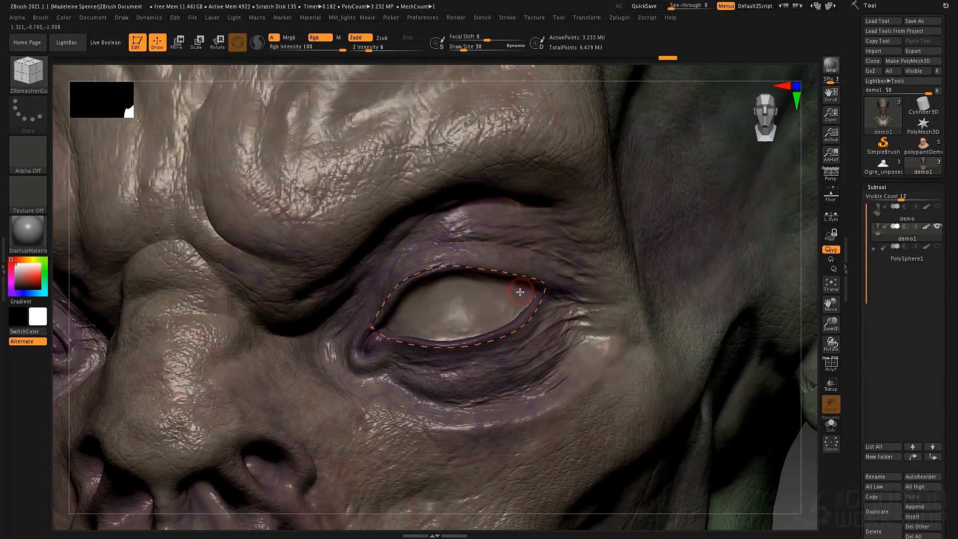
{"action": "left_click_drag", "start_coordinate": [547, 292], "coordinate": [603, 299]}
{"action": "left_click_drag", "start_coordinate": [750, 248], "coordinate": [770, 229]}
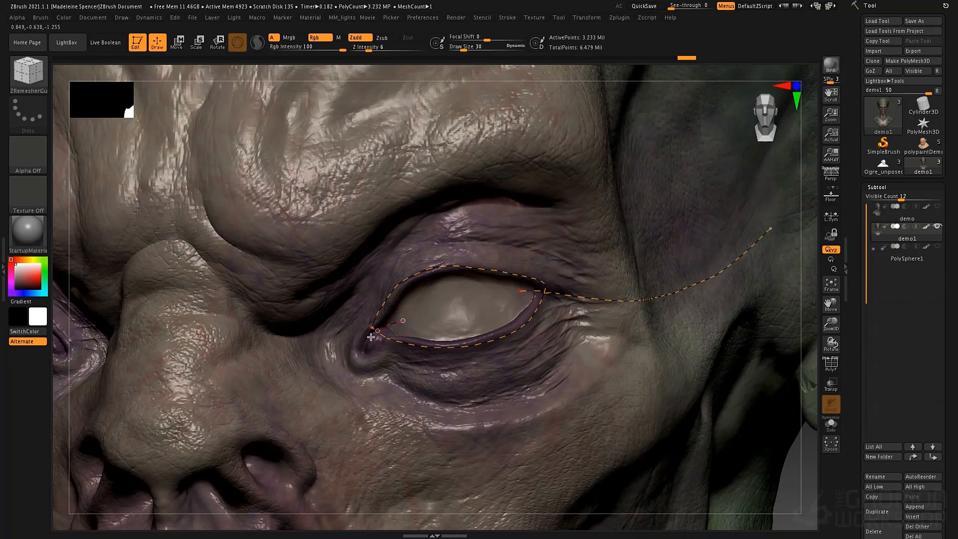
{"action": "left_click_drag", "start_coordinate": [371, 337], "coordinate": [311, 378]}
{"action": "left_click_drag", "start_coordinate": [252, 386], "coordinate": [251, 387]}
Draw a closed guide loop around the eye socket, passing below the lower lid and along the brow
{"action": "right_click_drag", "start_coordinate": [357, 450], "coordinate": [336, 414], "text": "ctrl"}
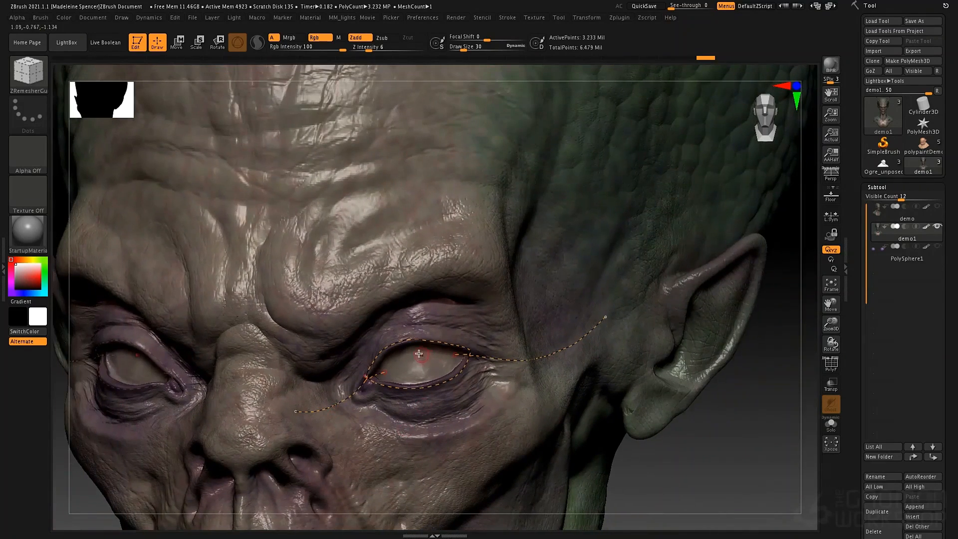
{"action": "key", "text": "shift"}
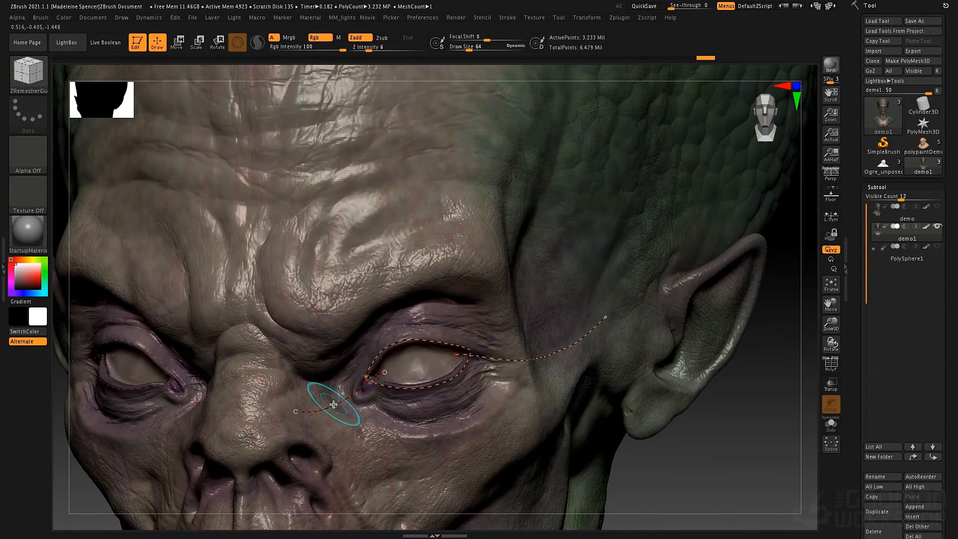
{"action": "mouse_move", "coordinate": [360, 425]}
{"action": "left_mouse_down"}
{"action": "mouse_move", "coordinate": [394, 437]}
{"action": "mouse_move", "coordinate": [485, 418]}
{"action": "mouse_move", "coordinate": [506, 395]}
{"action": "mouse_move", "coordinate": [517, 348]}
{"action": "left_mouse_up"}
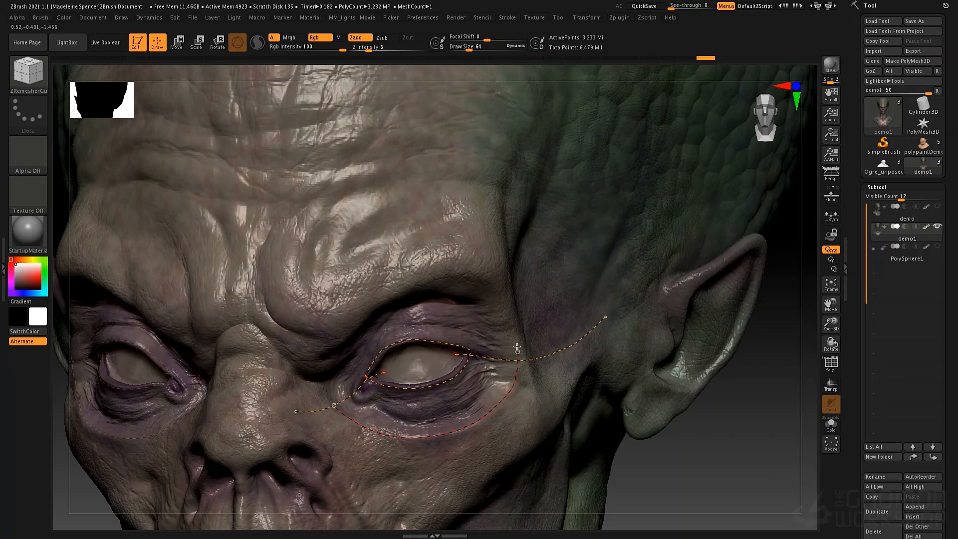
{"action": "left_click_drag", "start_coordinate": [487, 290], "coordinate": [454, 280]}
{"action": "mouse_move", "coordinate": [382, 295]}
{"action": "left_mouse_down"}
{"action": "mouse_move", "coordinate": [349, 311]}
{"action": "mouse_move", "coordinate": [331, 345]}
{"action": "left_mouse_up"}
{"action": "left_click_drag", "start_coordinate": [334, 407], "coordinate": [334, 405]}
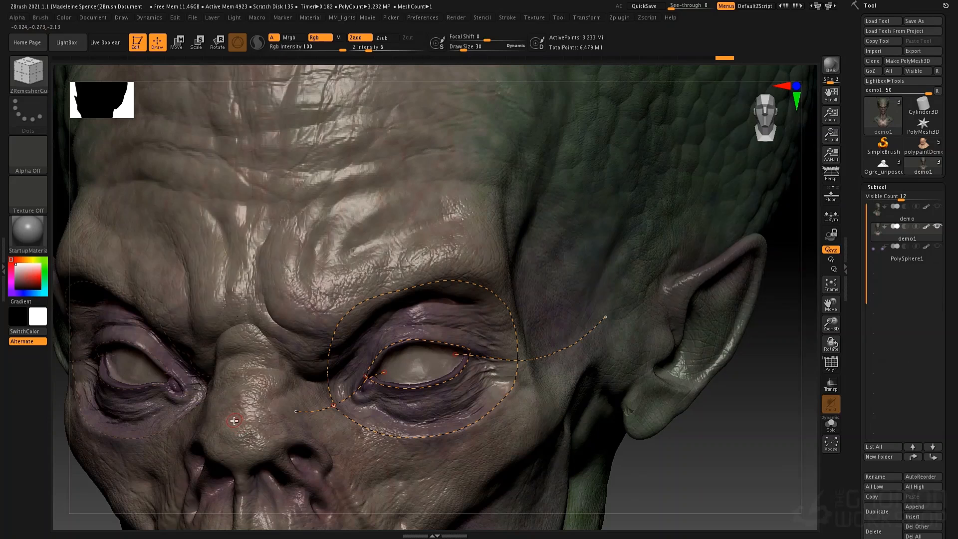
Draw a larger guide curve from the nose across the cheek, up the temple and over the brow to the forehead's midline
{"action": "mouse_move", "coordinate": [266, 422]}
{"action": "left_mouse_down"}
{"action": "mouse_move", "coordinate": [415, 479]}
{"action": "mouse_move", "coordinate": [471, 470]}
{"action": "left_mouse_up"}
{"action": "left_click_drag", "start_coordinate": [553, 391], "coordinate": [548, 353]}
{"action": "mouse_move", "coordinate": [528, 287]}
{"action": "left_mouse_down"}
{"action": "mouse_move", "coordinate": [519, 236]}
{"action": "mouse_move", "coordinate": [424, 222]}
{"action": "mouse_move", "coordinate": [297, 263]}
{"action": "mouse_move", "coordinate": [244, 267]}
{"action": "left_mouse_up"}
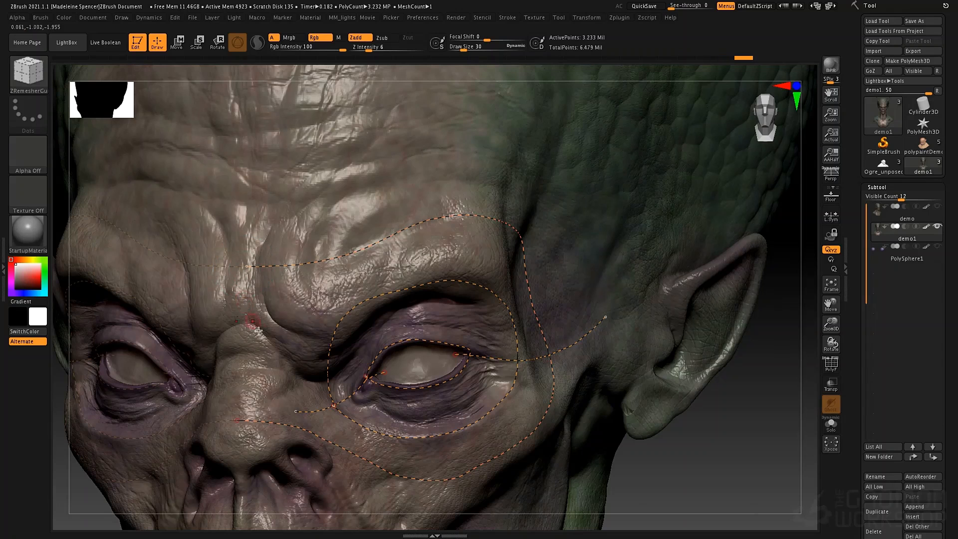
{"action": "right_click_drag", "start_coordinate": [240, 304], "coordinate": [254, 334], "text": "shift"}
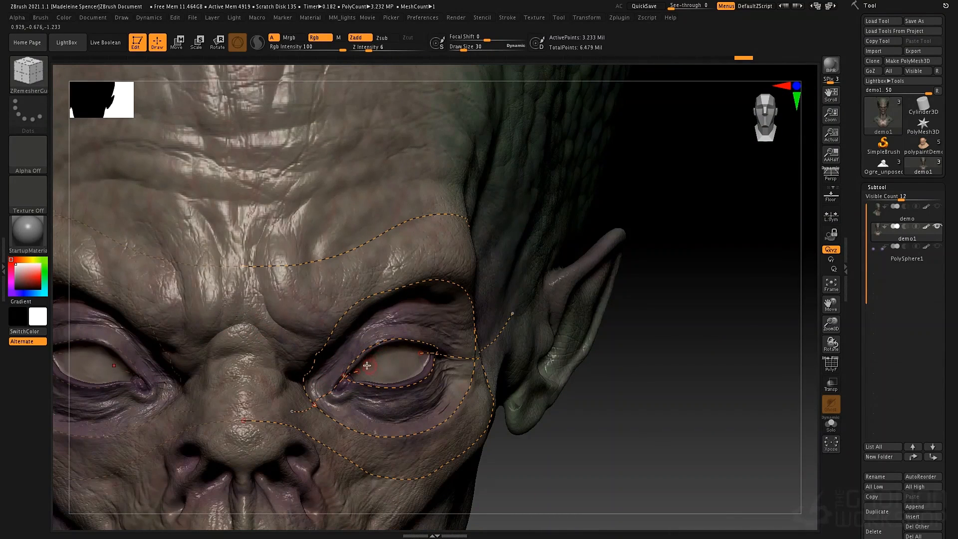
Draw guides linking the inner eye to the outer brow curve, one up across the brow and one down beside the nose bridge
{"action": "right_click_drag", "start_coordinate": [360, 364], "coordinate": [350, 363]}
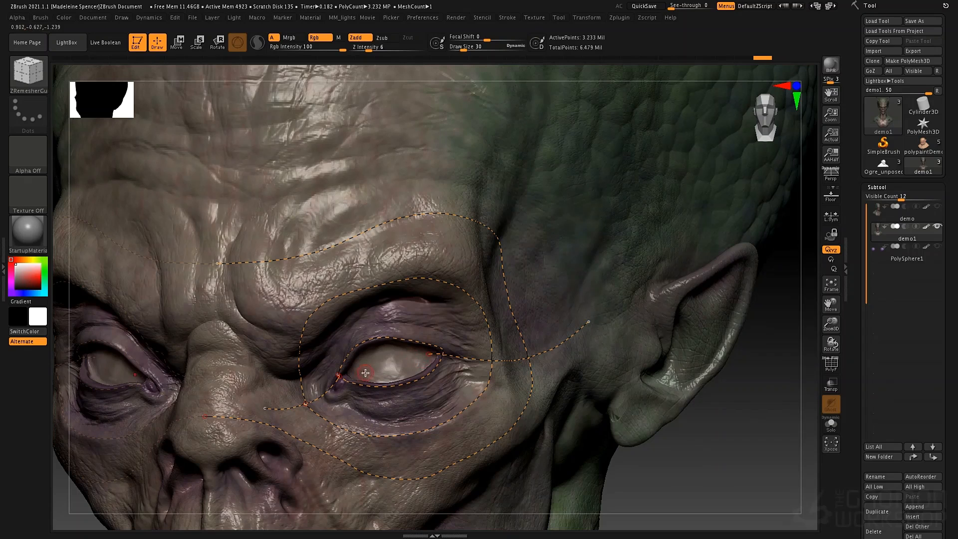
{"action": "left_click_drag", "start_coordinate": [350, 345], "coordinate": [299, 277]}
{"action": "left_click_drag", "start_coordinate": [288, 239], "coordinate": [289, 238]}
{"action": "left_click_drag", "start_coordinate": [233, 248], "coordinate": [232, 261]}
{"action": "mouse_move", "coordinate": [255, 346]}
{"action": "left_mouse_down"}
{"action": "mouse_move", "coordinate": [305, 386]}
{"action": "mouse_move", "coordinate": [358, 373]}
{"action": "left_mouse_up"}
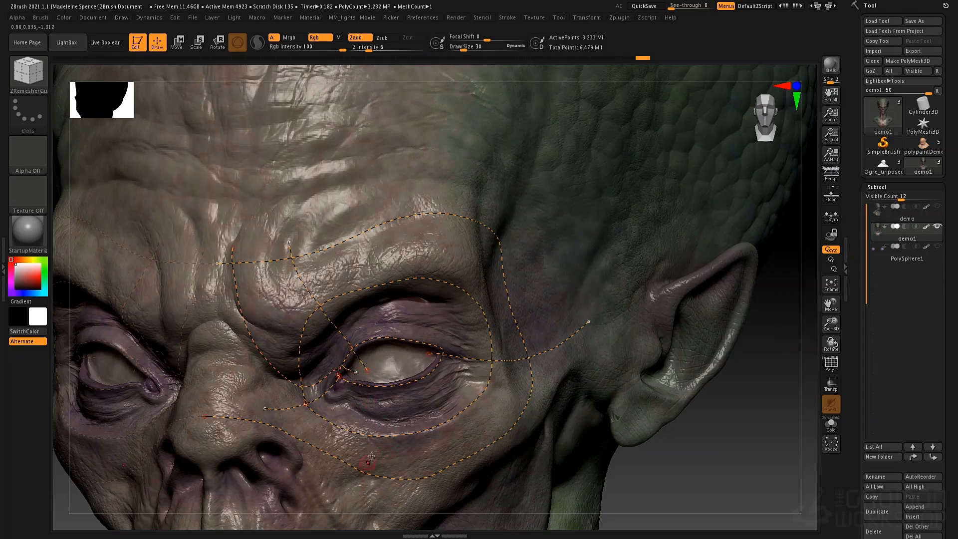
Draw a guide curve around the outline of the lips, from the upper lip's center past the mouth corner to the lower lip's center
{"action": "right_click_drag", "start_coordinate": [402, 407], "coordinate": [400, 410]}
{"action": "right_click_drag", "start_coordinate": [432, 336], "coordinate": [482, 116], "text": "alt"}
{"action": "right_click_drag", "start_coordinate": [347, 358], "coordinate": [342, 356]}
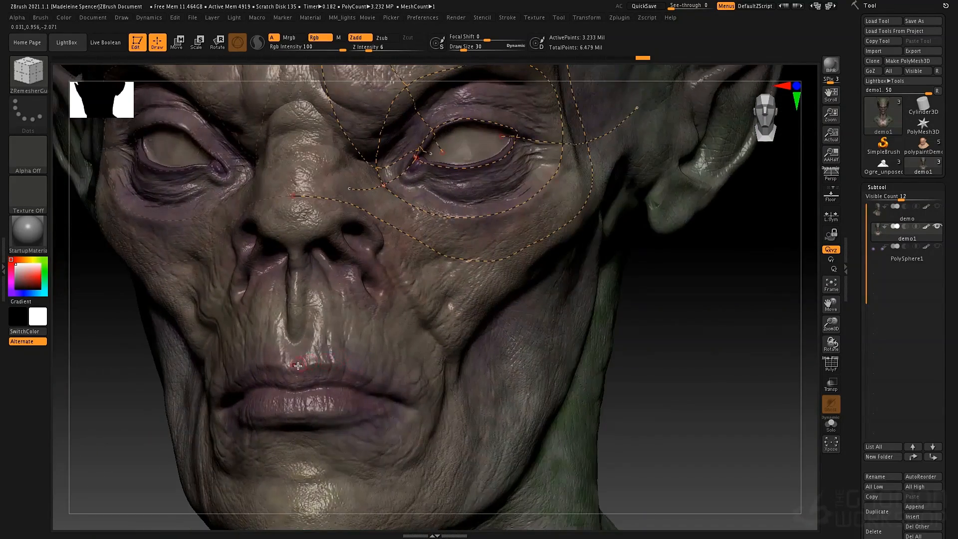
{"action": "left_click_drag", "start_coordinate": [298, 366], "coordinate": [351, 368]}
{"action": "left_click_drag", "start_coordinate": [341, 419], "coordinate": [295, 420]}
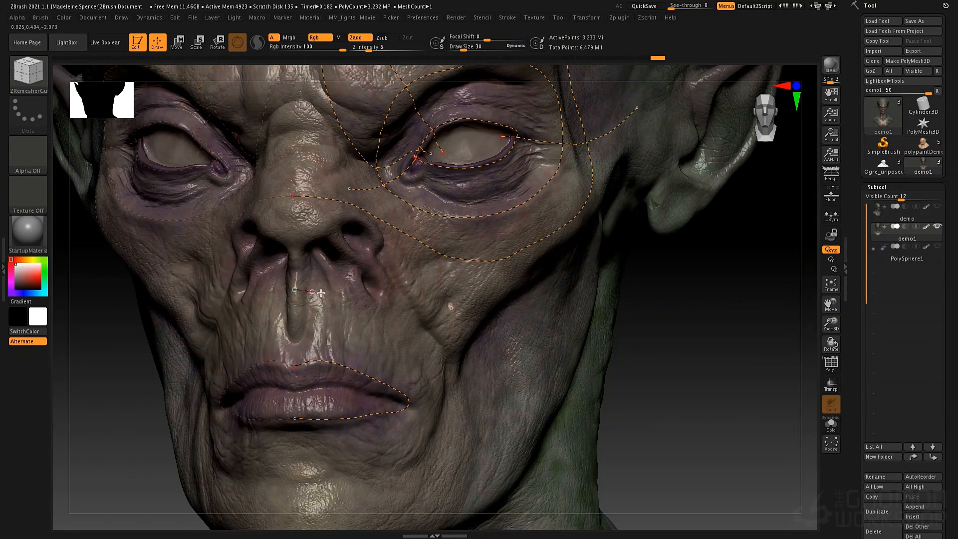
Draw a wider guide loop around the mouth, from below the nose around the mouth corner to the chin
{"action": "left_click_drag", "start_coordinate": [320, 293], "coordinate": [365, 299]}
{"action": "mouse_move", "coordinate": [412, 321]}
{"action": "left_mouse_down"}
{"action": "mouse_move", "coordinate": [447, 357]}
{"action": "mouse_move", "coordinate": [452, 410]}
{"action": "mouse_move", "coordinate": [421, 468]}
{"action": "left_mouse_up"}
{"action": "left_click_drag", "start_coordinate": [363, 492], "coordinate": [302, 455]}
Draw connecting guides from the upper lip across the cheek to the eye and from the mouth corner back to the jaw
{"action": "left_click_drag", "start_coordinate": [329, 384], "coordinate": [367, 358]}
{"action": "left_click_drag", "start_coordinate": [409, 274], "coordinate": [461, 154]}
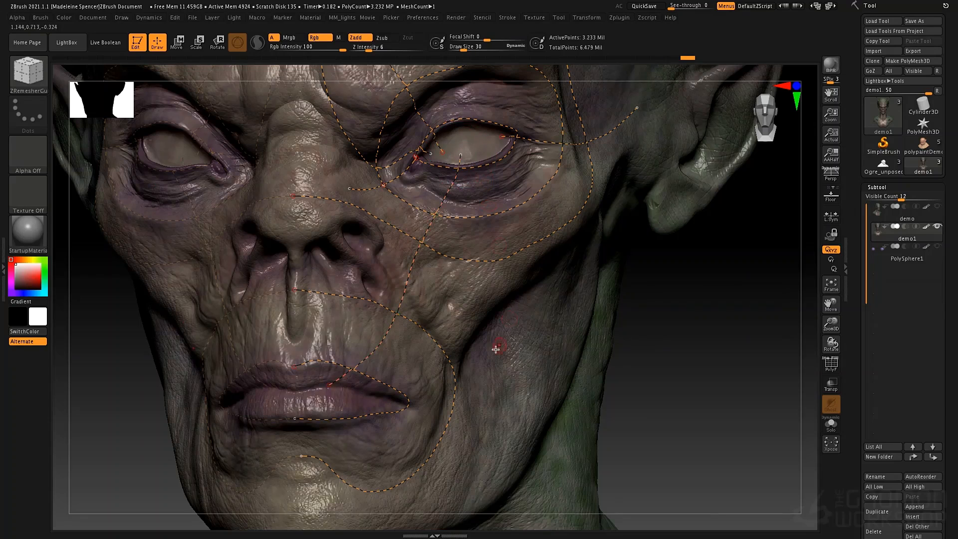
{"action": "right_click_drag", "start_coordinate": [496, 348], "coordinate": [441, 356]}
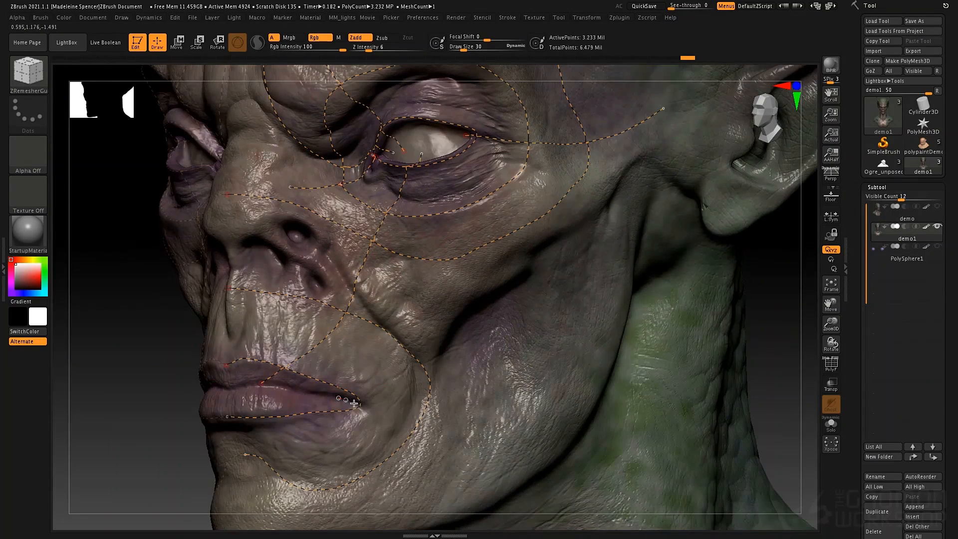
{"action": "mouse_move", "coordinate": [354, 403]}
{"action": "left_mouse_down"}
{"action": "mouse_move", "coordinate": [436, 395]}
{"action": "mouse_move", "coordinate": [611, 339]}
{"action": "left_mouse_up"}
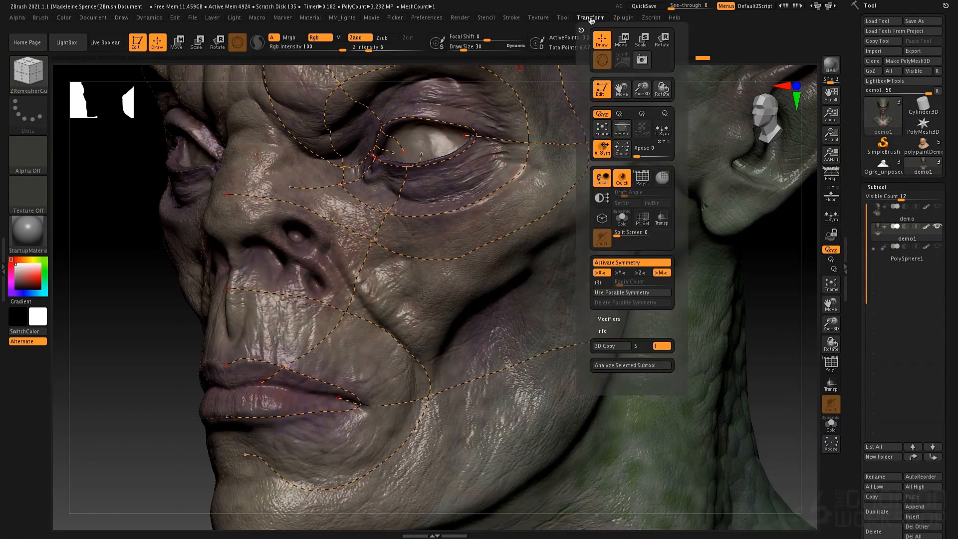
Open the stroke settings of the ZRemesherGuides brush
{"action": "mouse_move", "coordinate": [512, 18]}
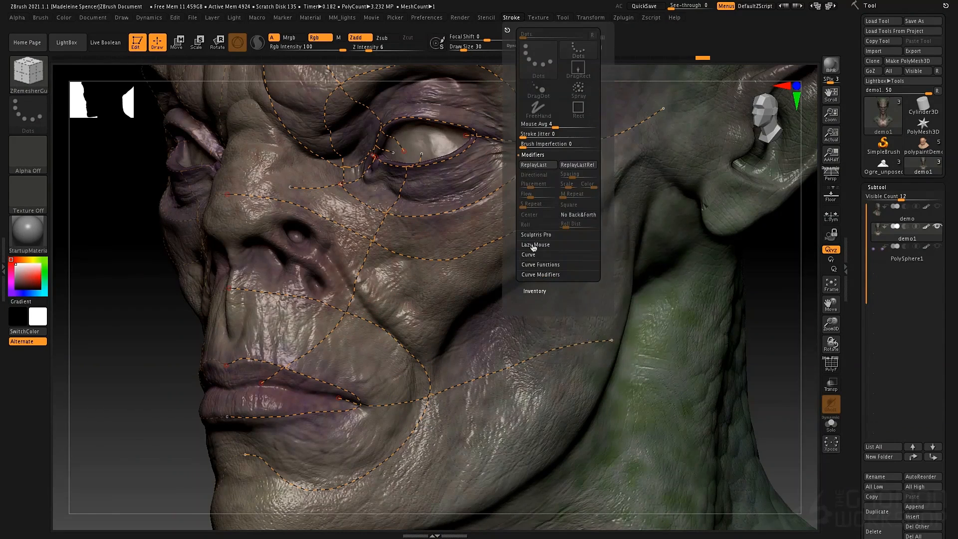
Smooth all the ZRemesher guide curves on the creature's face with the Smooth curve function
{"action": "left_click", "coordinate": [536, 264]}
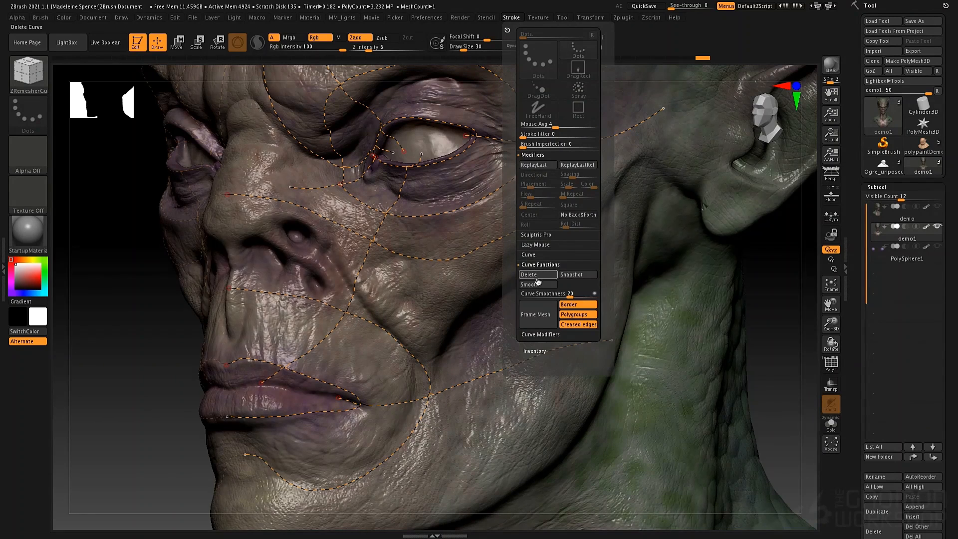
{"action": "left_click", "coordinate": [537, 285]}
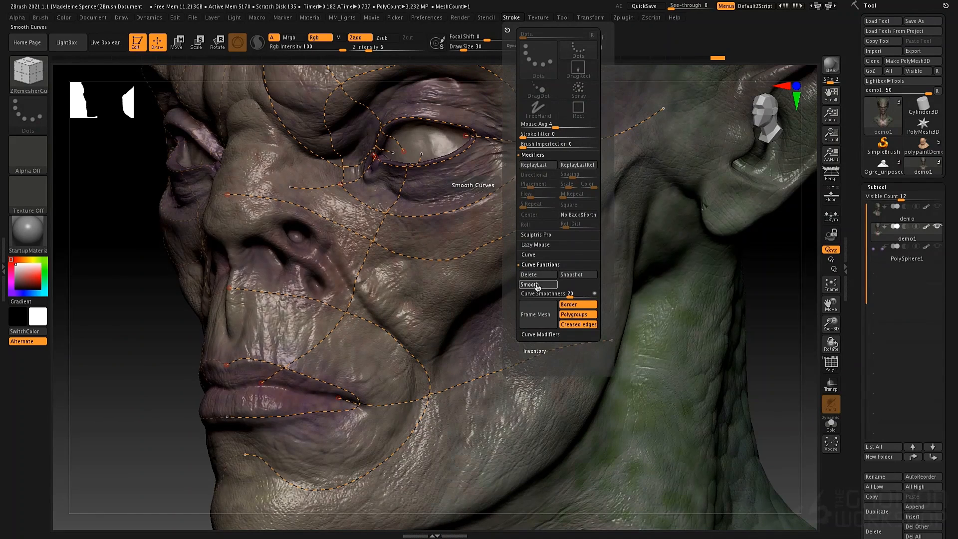
{"action": "left_click", "coordinate": [345, 257]}
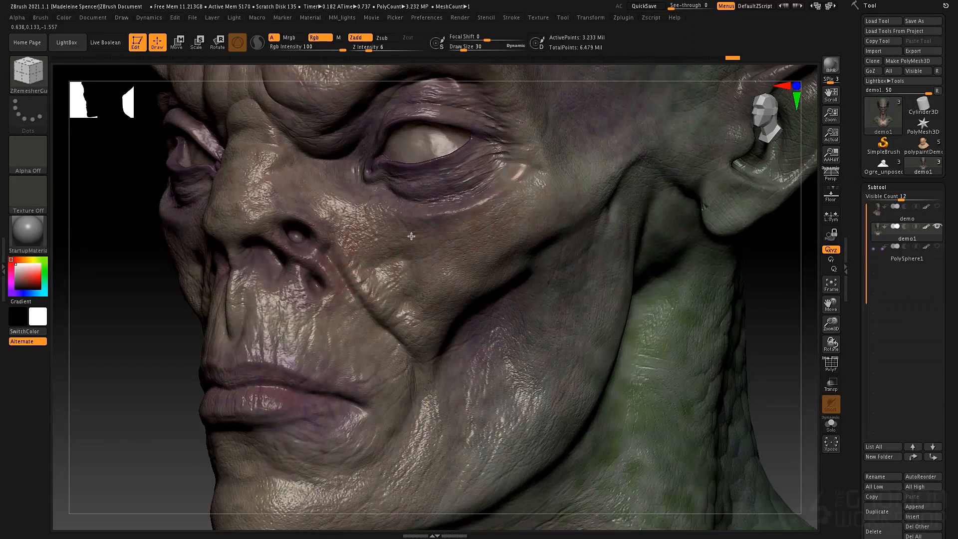
{"action": "key", "text": "ctrl+z"}
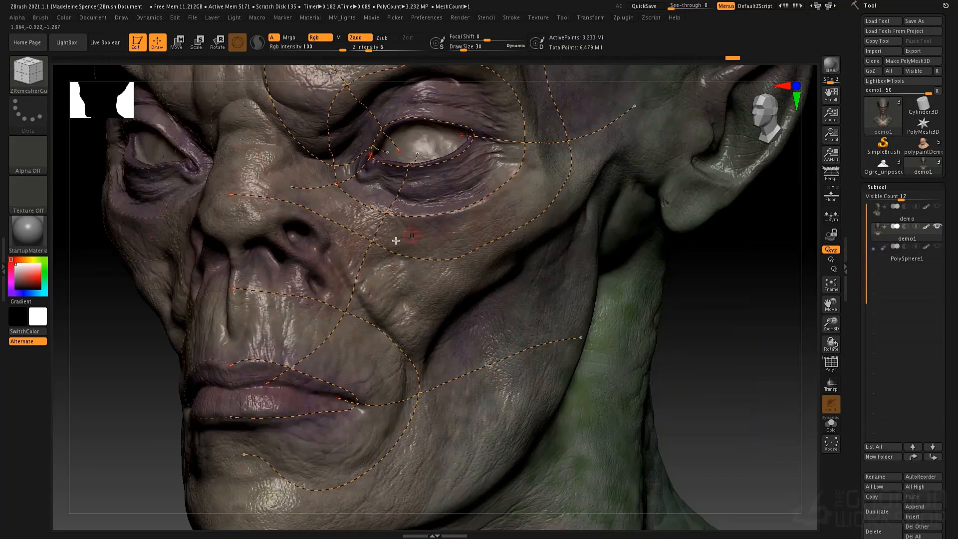
{"action": "left_click", "coordinate": [457, 281]}
{"action": "key", "text": "ctrl+z"}
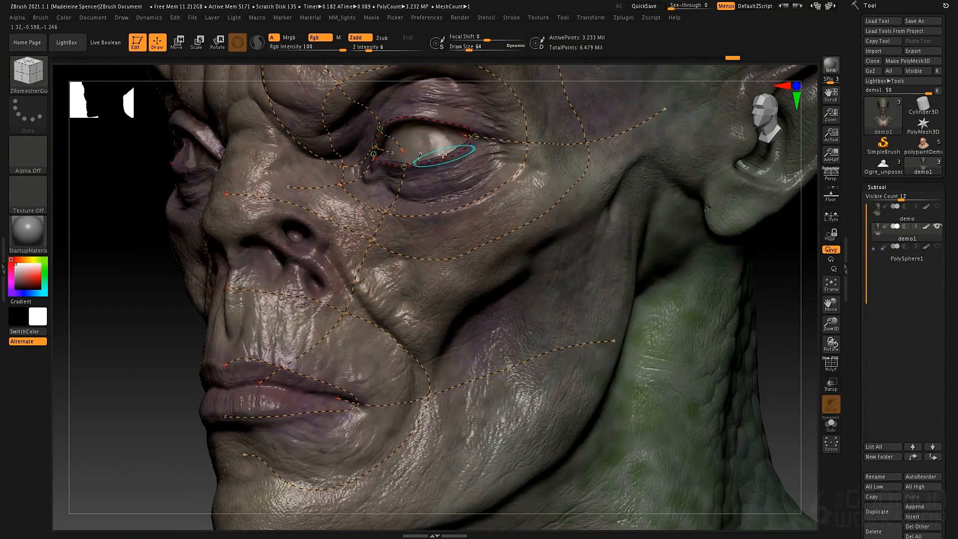
{"action": "left_click_drag", "start_coordinate": [446, 164], "coordinate": [468, 271]}
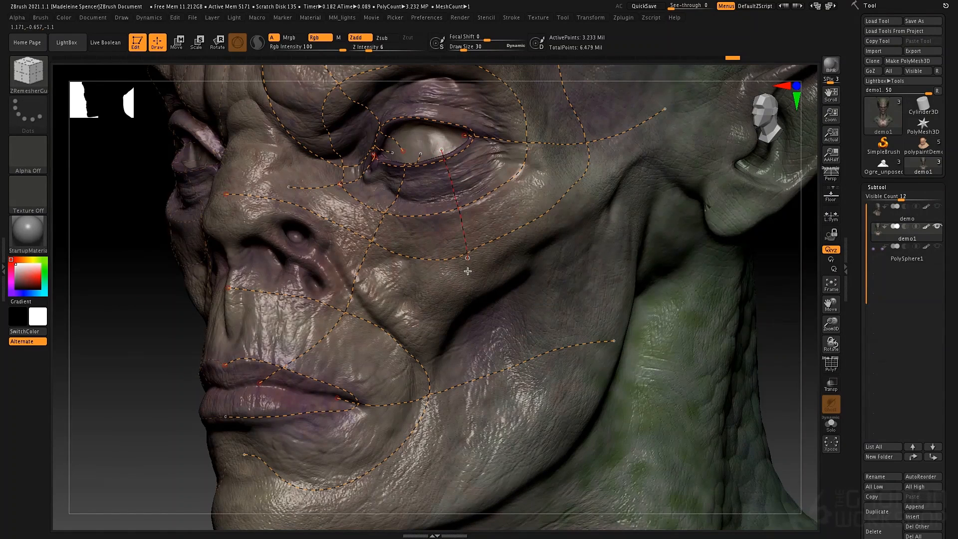
{"action": "left_click_drag", "start_coordinate": [461, 317], "coordinate": [429, 395]}
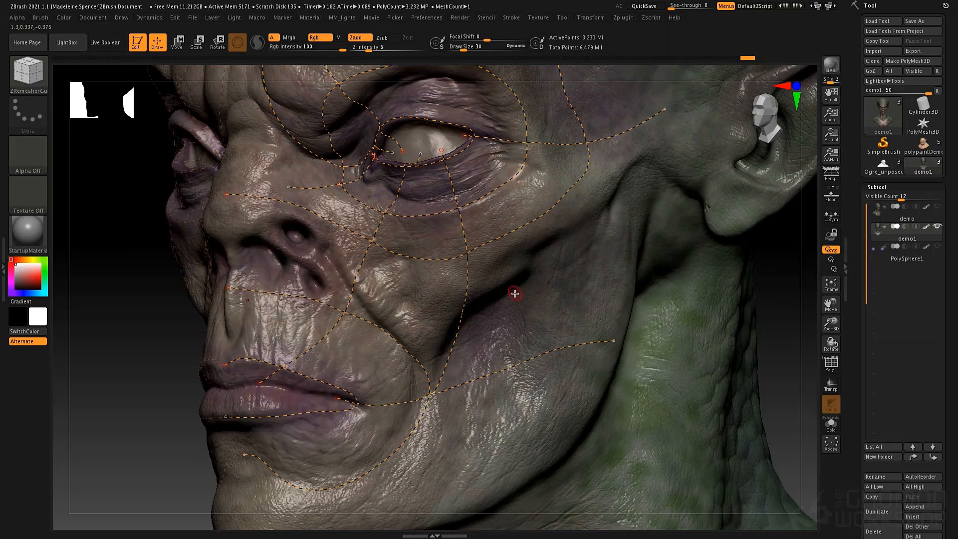
{"action": "key", "text": "ctrl+z"}
{"action": "left_click", "coordinate": [451, 356]}
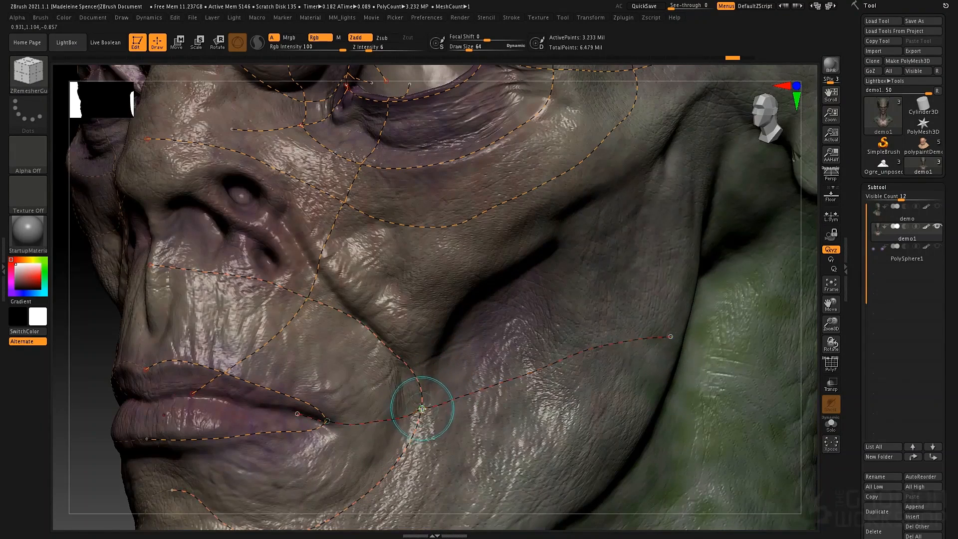
Draw a guide curve from the curve junction beside the mouth corner up across the cheek to the lower eyelid
{"action": "mouse_move", "coordinate": [422, 408]}
{"action": "left_mouse_down"}
{"action": "mouse_move", "coordinate": [448, 344]}
{"action": "mouse_move", "coordinate": [466, 206]}
{"action": "mouse_move", "coordinate": [459, 117]}
{"action": "left_mouse_up"}
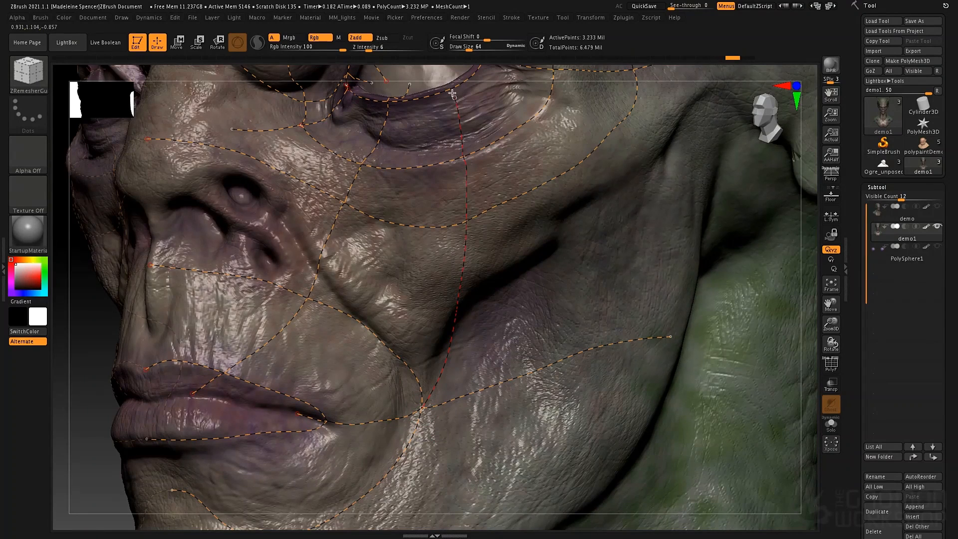
{"action": "left_click_drag", "start_coordinate": [446, 75], "coordinate": [447, 78]}
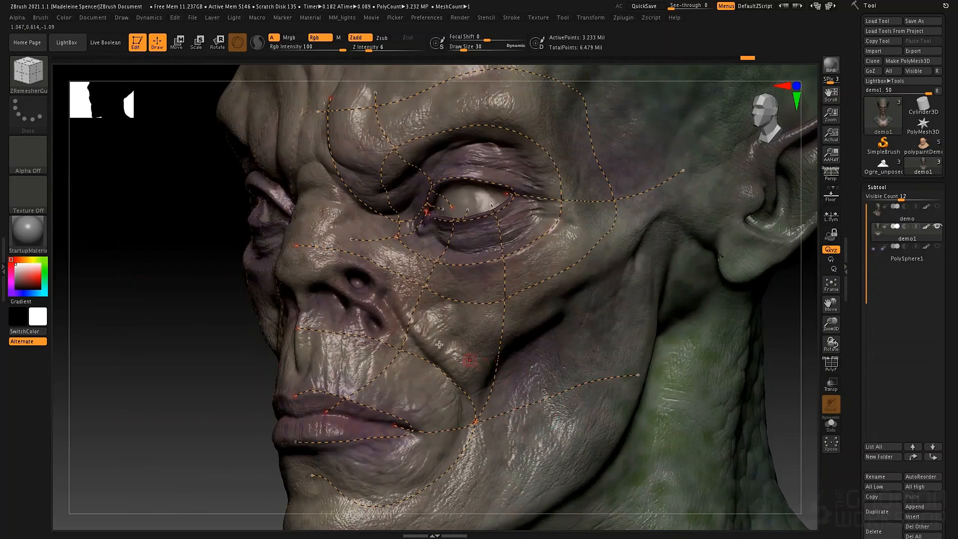
Draw a guide curve from the lower lip down across the chin loop to the underside of the chin
{"action": "right_click_drag", "start_coordinate": [431, 341], "coordinate": [442, 342]}
{"action": "key", "text": "space"}
{"action": "left_click_drag", "start_coordinate": [430, 343], "coordinate": [436, 343]}
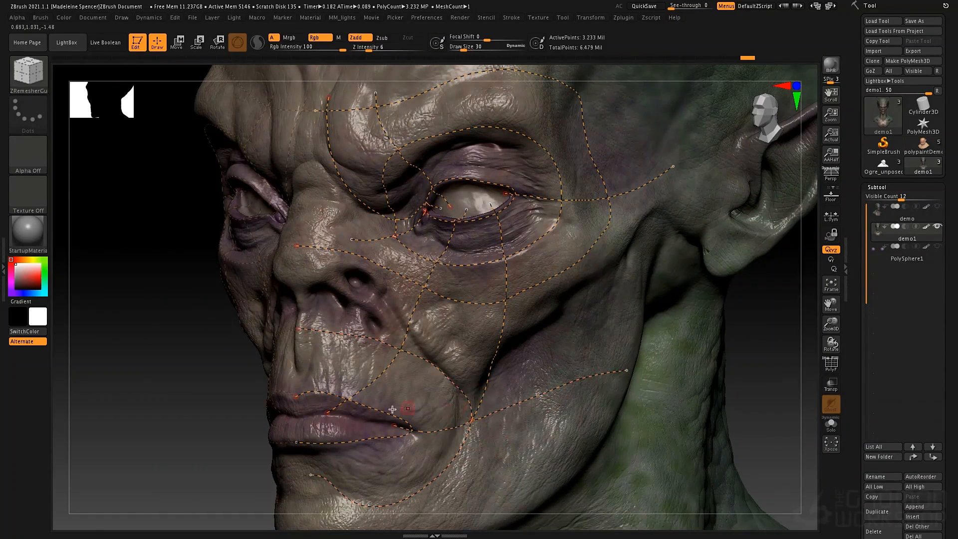
{"action": "right_click_drag", "start_coordinate": [350, 423], "coordinate": [368, 304], "text": "alt"}
{"action": "mouse_move", "coordinate": [360, 295]}
{"action": "left_mouse_down"}
{"action": "mouse_move", "coordinate": [394, 368]}
{"action": "mouse_move", "coordinate": [401, 418]}
{"action": "left_mouse_up"}
Draw a guide curve from the upper eyelid up across the brow to the forehead
{"action": "right_click_drag", "start_coordinate": [536, 211], "coordinate": [505, 298], "text": "alt"}
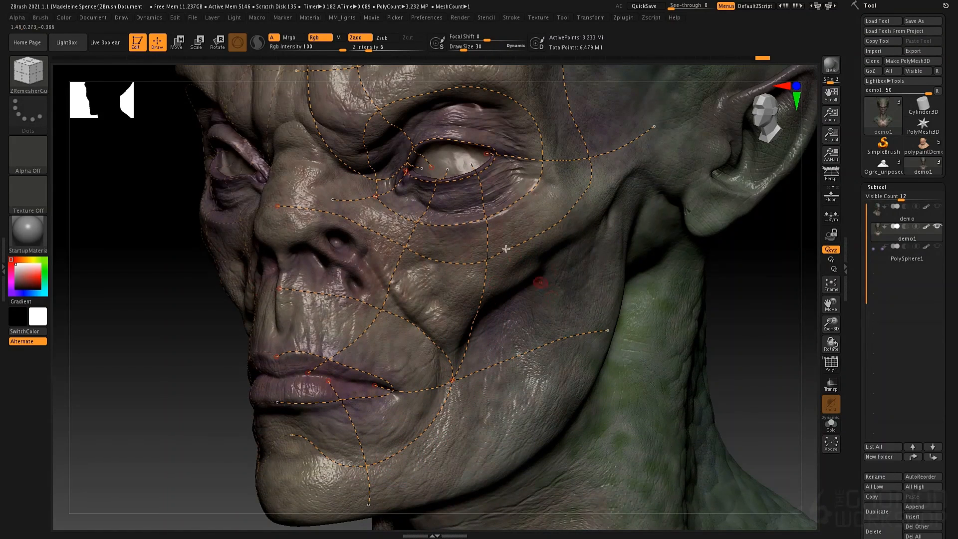
{"action": "right_click_drag", "start_coordinate": [525, 248], "coordinate": [523, 298], "text": "alt"}
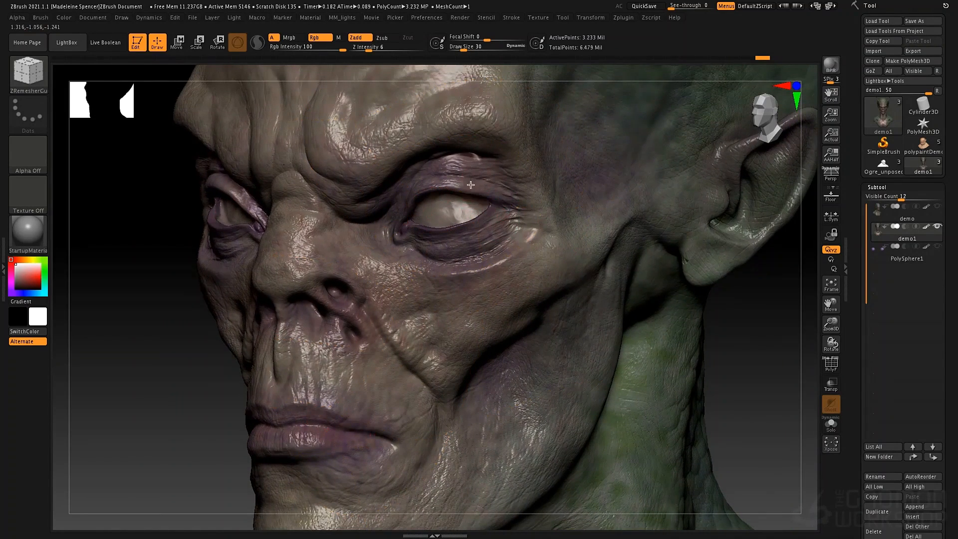
{"action": "right_click_drag", "start_coordinate": [470, 168], "coordinate": [469, 193], "text": "alt"}
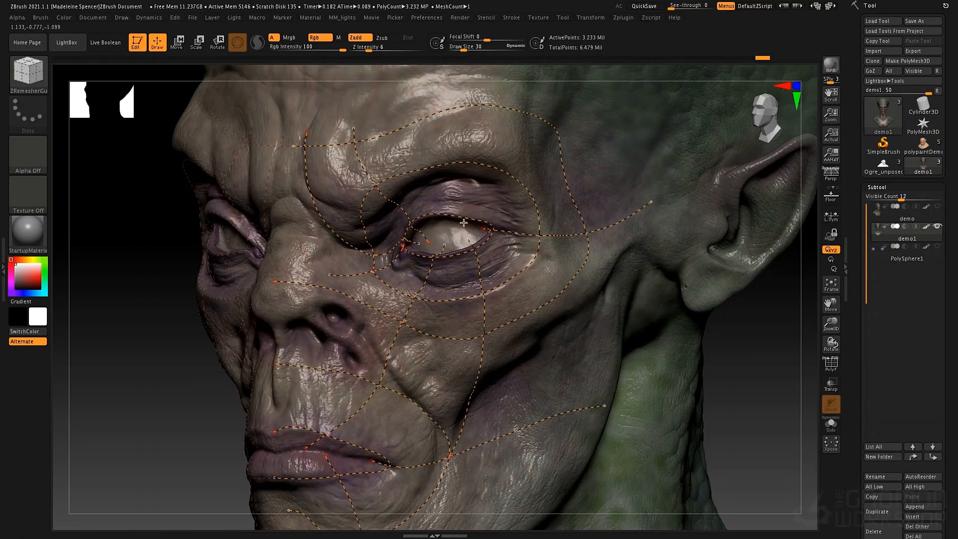
{"action": "mouse_move", "coordinate": [459, 228]}
{"action": "left_mouse_down"}
{"action": "mouse_move", "coordinate": [493, 169]}
{"action": "mouse_move", "coordinate": [515, 88]}
{"action": "left_mouse_up"}
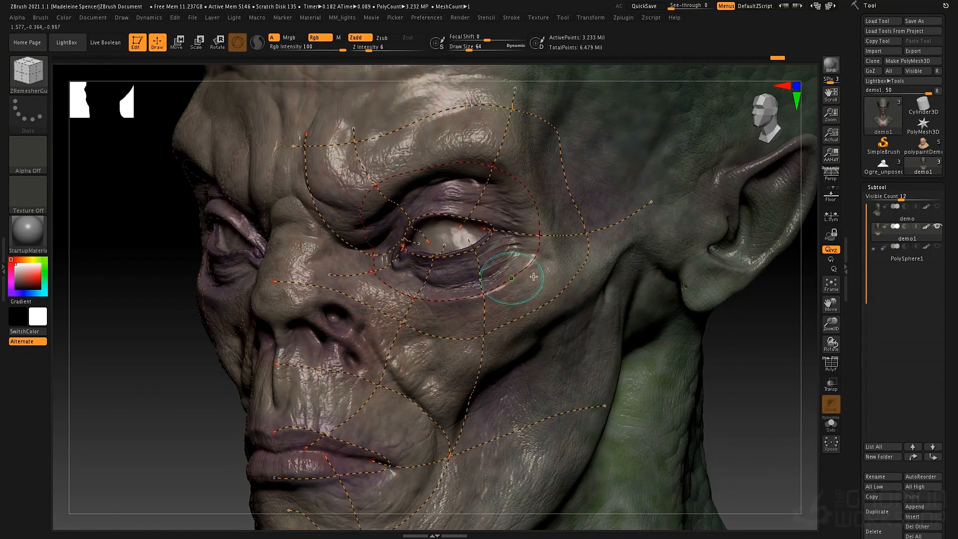
Set the ZRemesher Target Polygons Count to 10 in the demo1 subtool's geometry settings
{"action": "right_click_drag", "start_coordinate": [416, 313], "coordinate": [513, 232], "text": "ctrl"}
{"action": "mouse_move", "coordinate": [445, 287]}
{"action": "right_mouse_down"}
{"action": "mouse_move", "coordinate": [491, 289]}
{"action": "mouse_move", "coordinate": [459, 291]}
{"action": "right_mouse_up"}
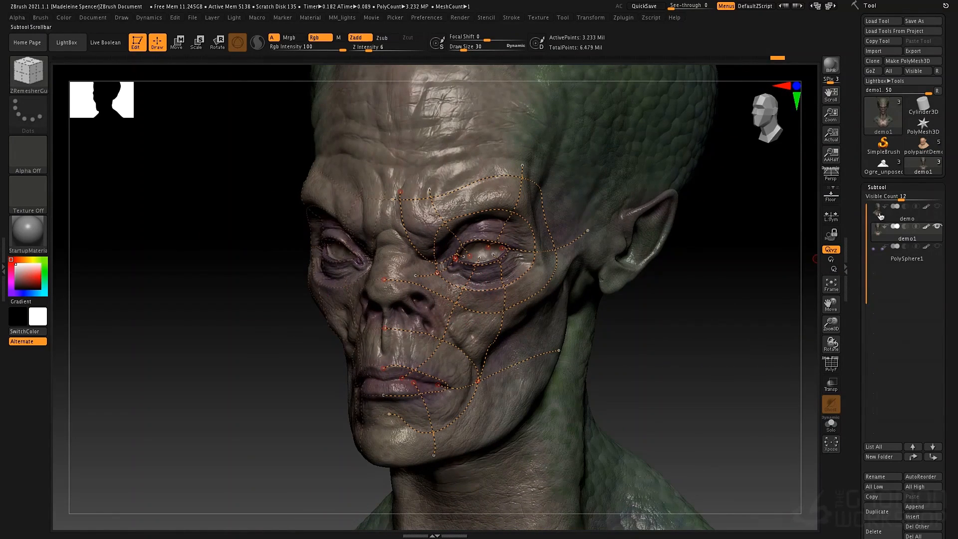
{"action": "left_click", "coordinate": [881, 188]}
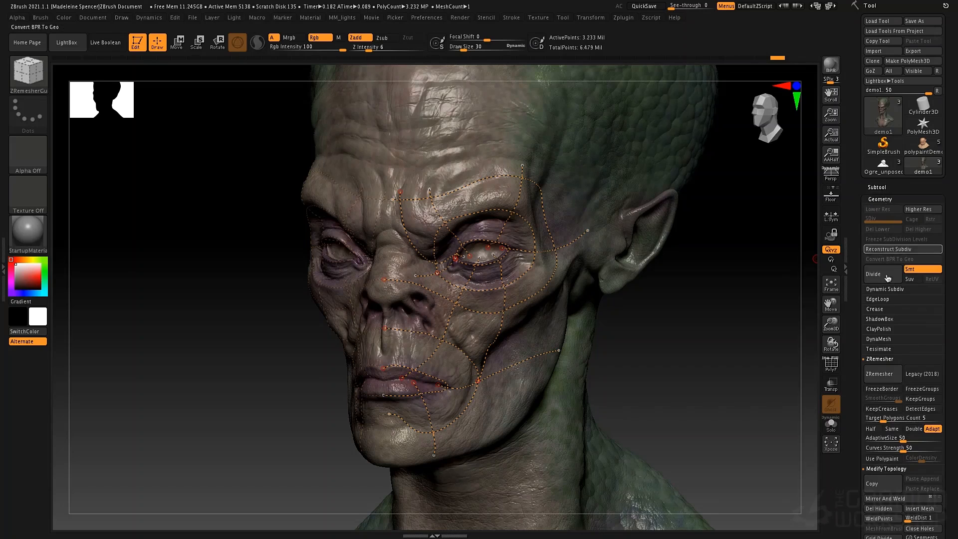
{"action": "left_click_drag", "start_coordinate": [855, 377], "coordinate": [853, 328]}
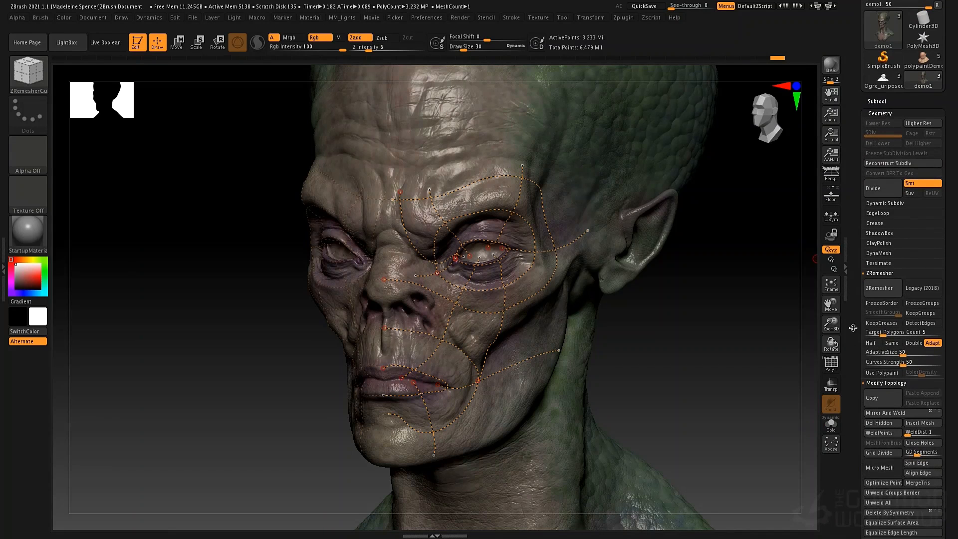
{"action": "left_click", "coordinate": [888, 333]}
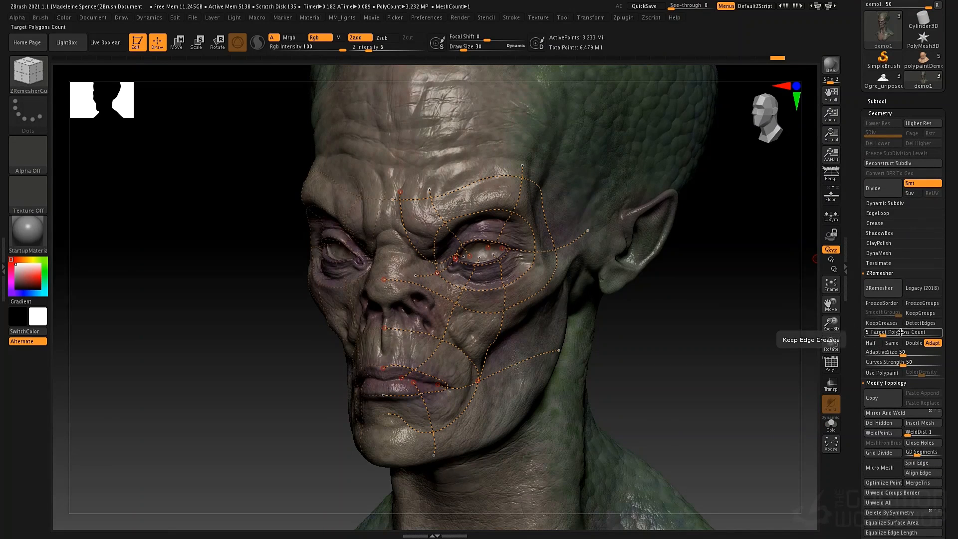
{"action": "type", "text": "1"}
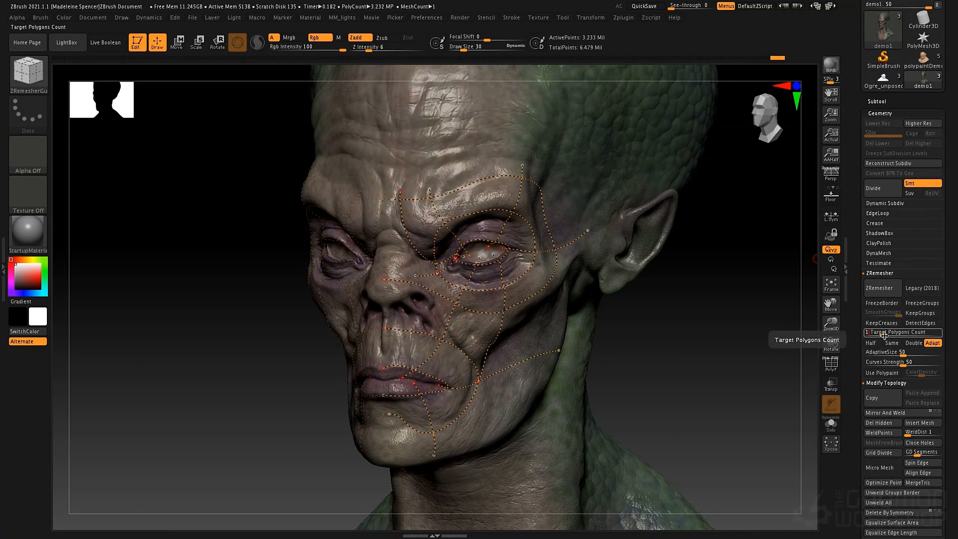
{"action": "type", "text": "0"}
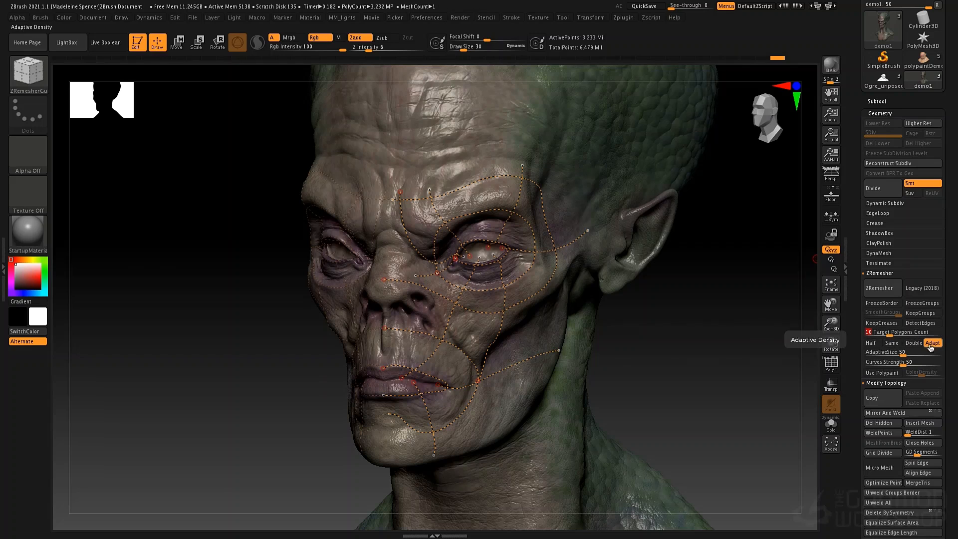
{"action": "left_click", "coordinate": [910, 354]}
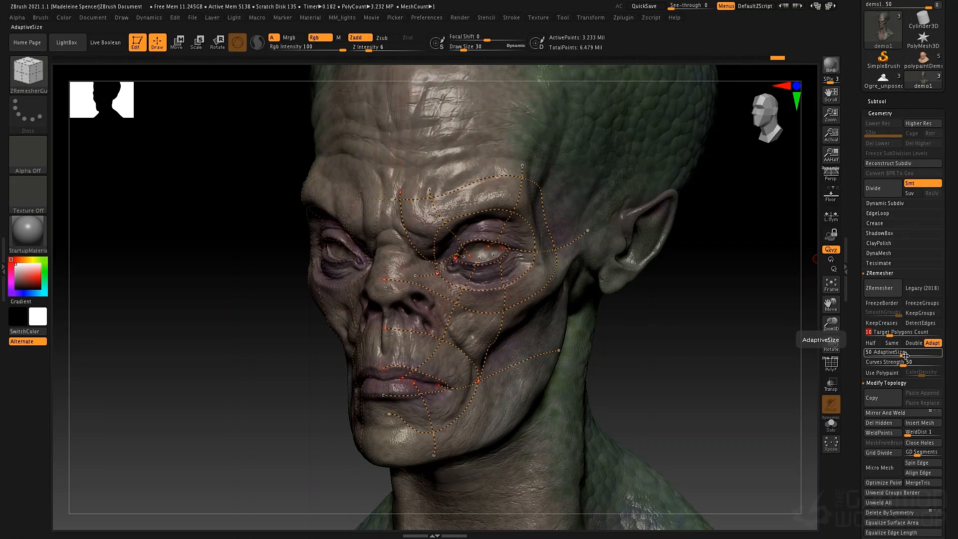
{"action": "left_click", "coordinate": [904, 367]}
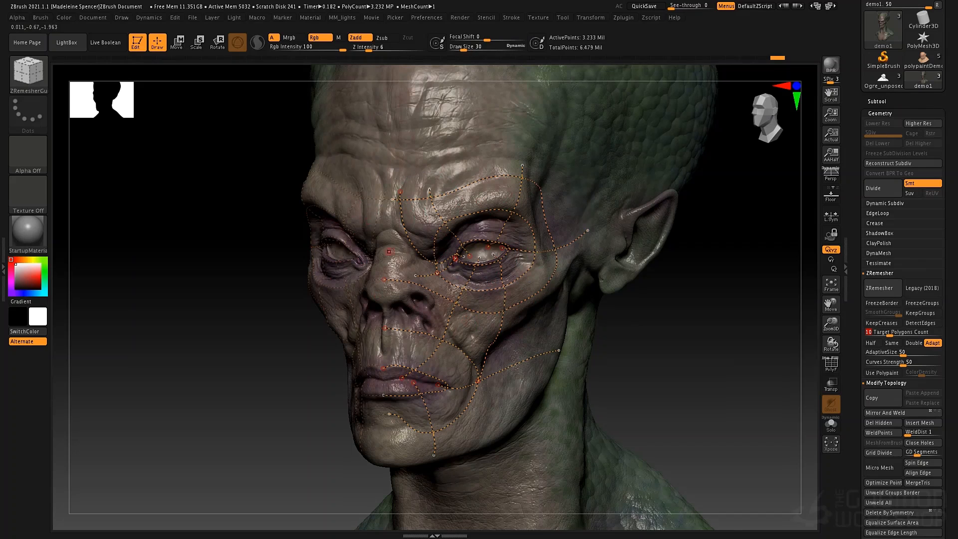
Draw a large guide curve from the middle of the forehead around the temple and along the jaw to the chin
{"action": "right_click_drag", "start_coordinate": [370, 194], "coordinate": [382, 196]}
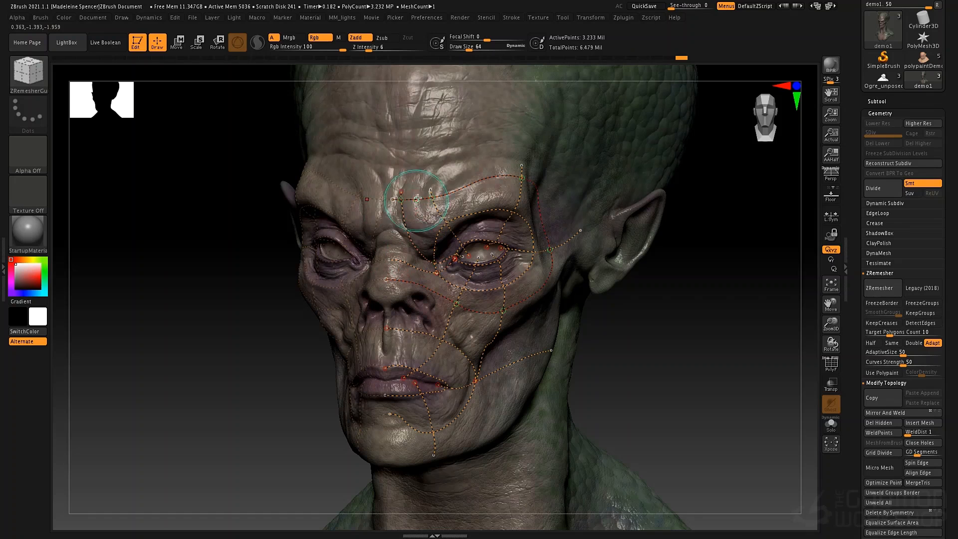
{"action": "left_click_drag", "start_coordinate": [475, 261], "coordinate": [408, 385]}
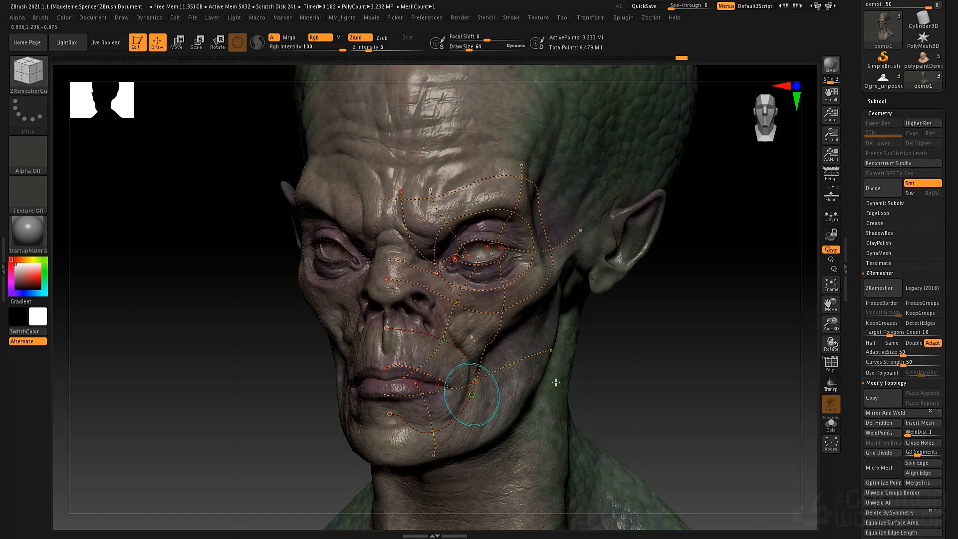
{"action": "left_click_drag", "start_coordinate": [610, 387], "coordinate": [594, 377]}
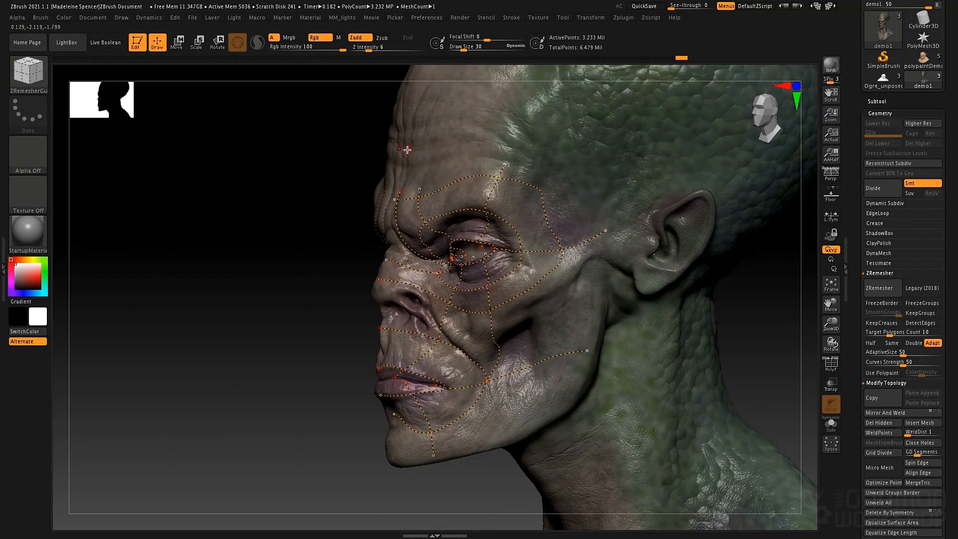
{"action": "mouse_move", "coordinate": [402, 150]}
{"action": "left_mouse_down"}
{"action": "mouse_move", "coordinate": [513, 146]}
{"action": "mouse_move", "coordinate": [555, 170]}
{"action": "mouse_move", "coordinate": [589, 228]}
{"action": "mouse_move", "coordinate": [593, 257]}
{"action": "mouse_move", "coordinate": [582, 334]}
{"action": "mouse_move", "coordinate": [553, 395]}
{"action": "mouse_move", "coordinate": [487, 435]}
{"action": "mouse_move", "coordinate": [388, 453]}
{"action": "left_mouse_up"}
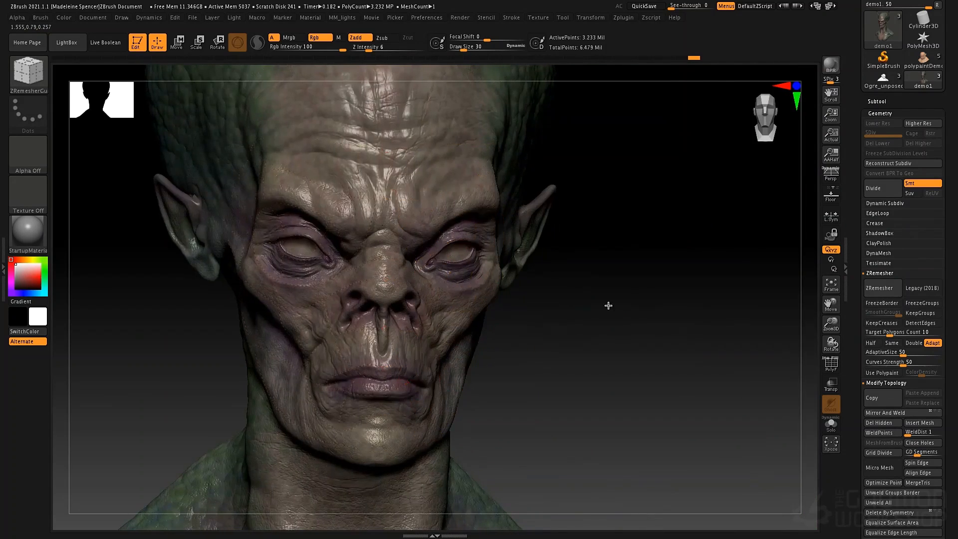
{"action": "left_click_drag", "start_coordinate": [607, 305], "coordinate": [648, 300]}
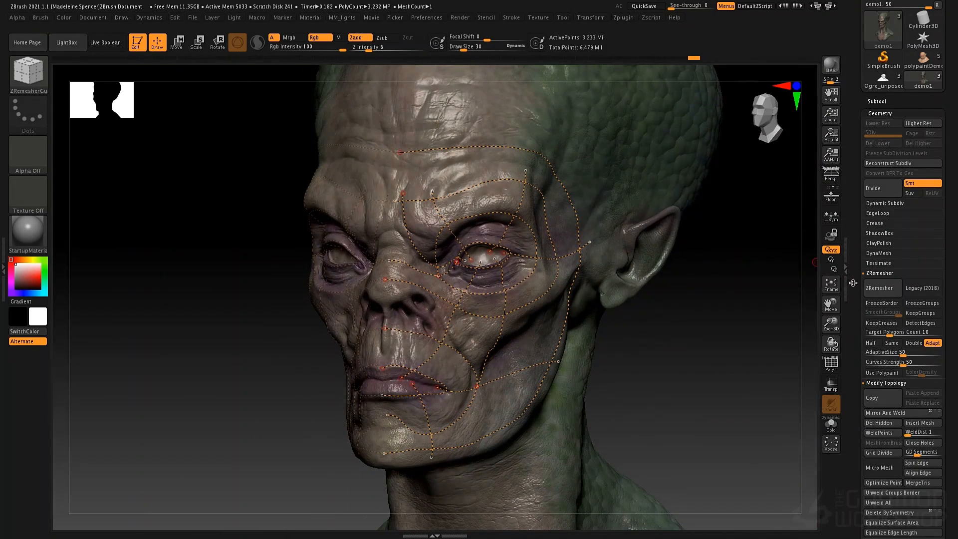
Remesh the head with ZRemesher using the guide curves, and inspect the new topology with the polygon frame shown
{"action": "left_click", "coordinate": [883, 287]}
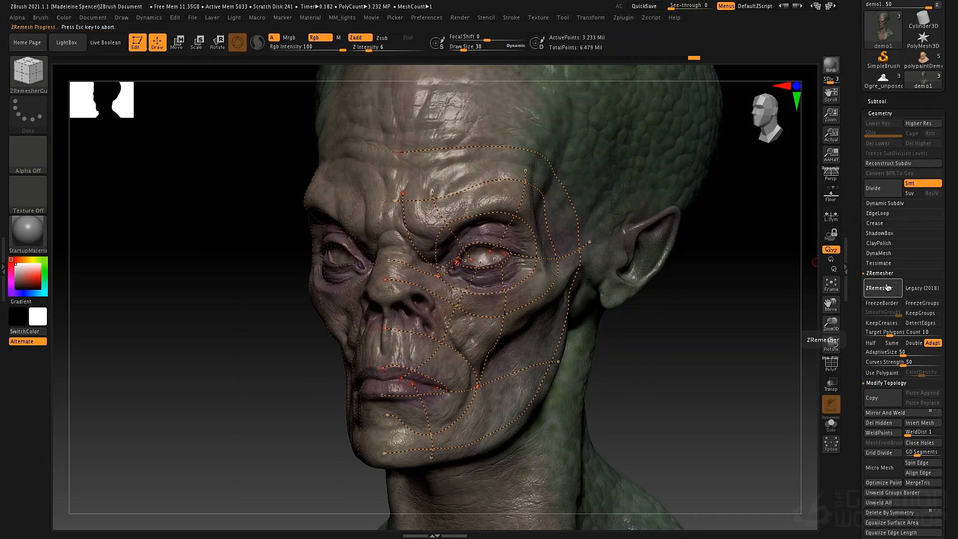
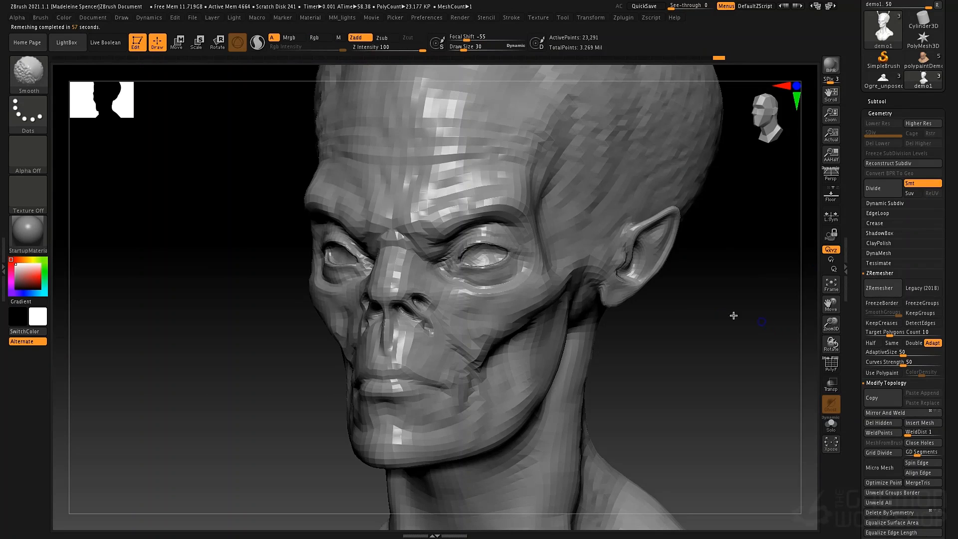
{"action": "key", "text": "shift+f"}
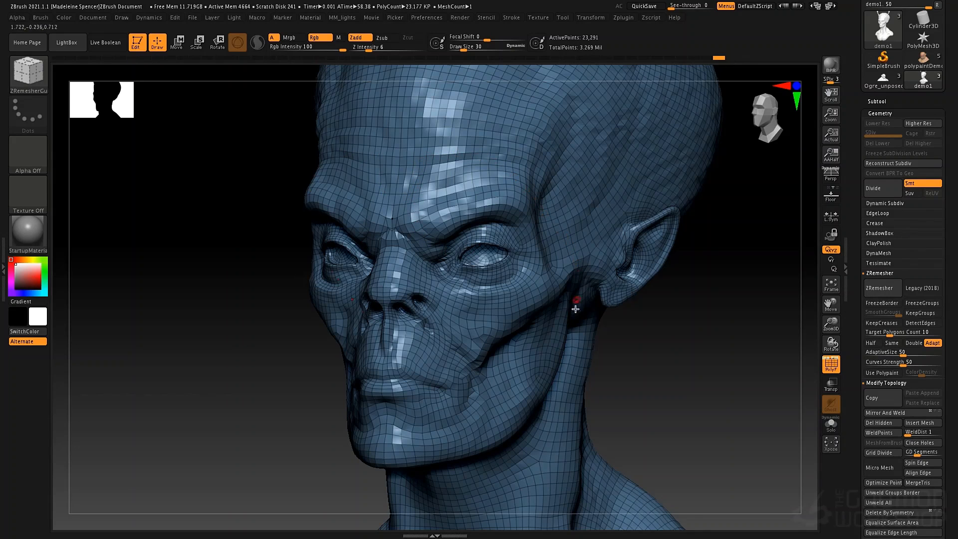
{"action": "right_click_drag", "start_coordinate": [484, 373], "coordinate": [475, 394]}
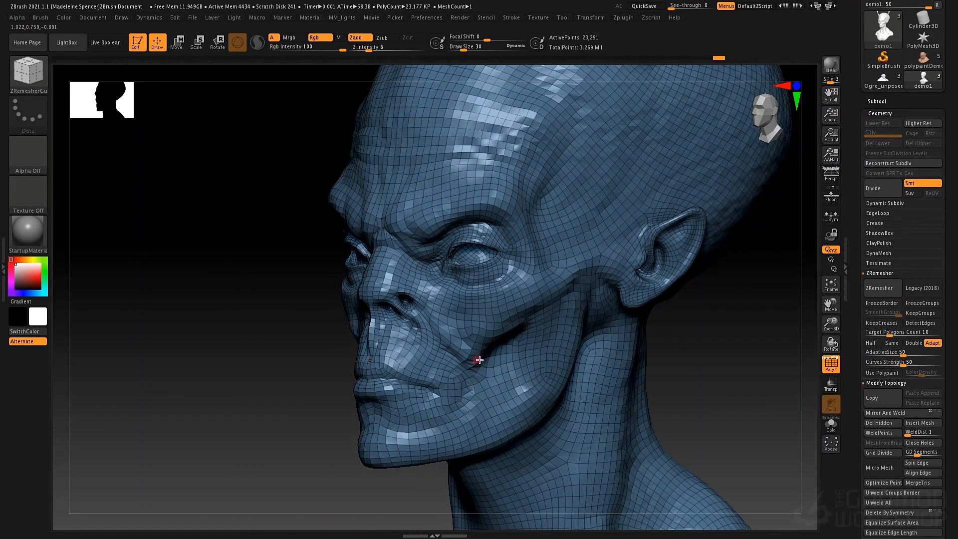
{"action": "right_click_drag", "start_coordinate": [476, 363], "coordinate": [495, 362], "text": "shift"}
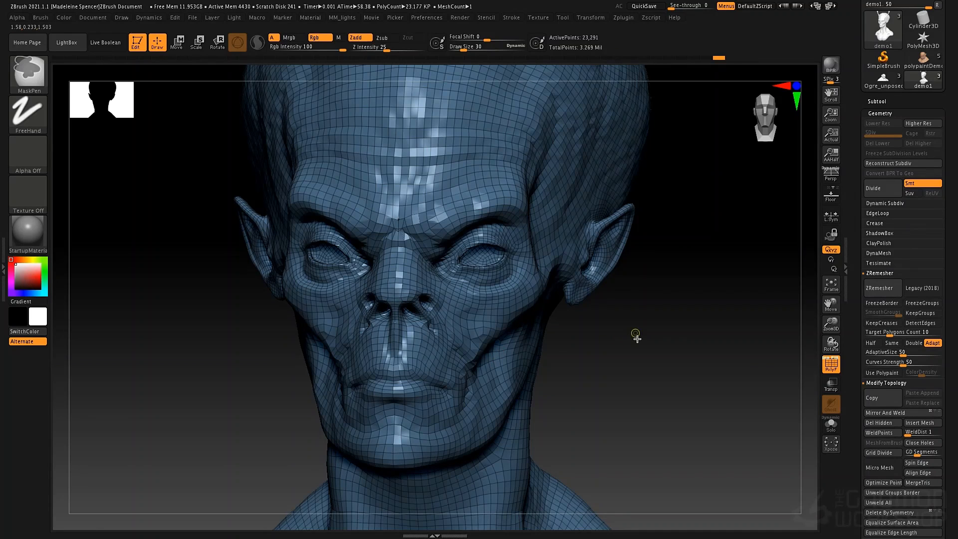
Undo the remesh of the head and hide the polygon frame
{"action": "key", "text": "ctrl+z"}
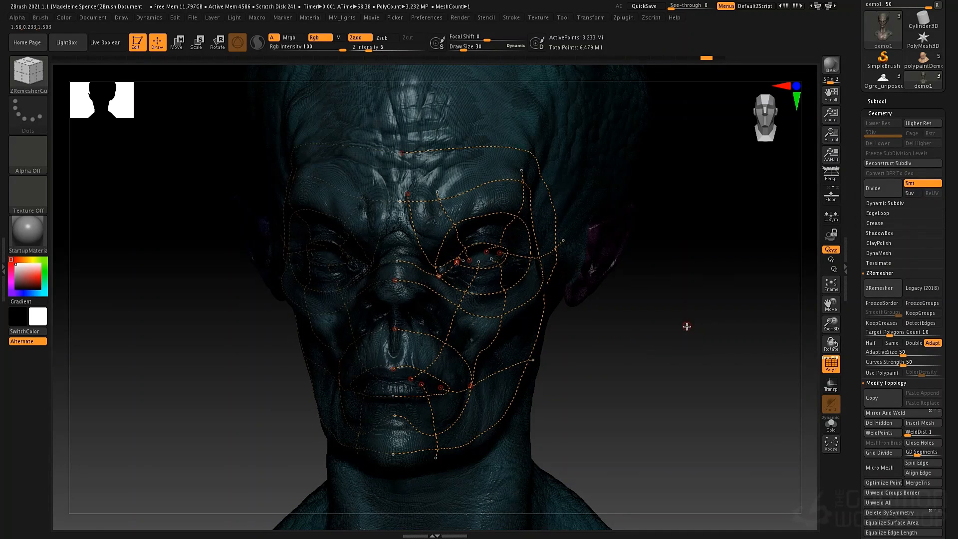
{"action": "key", "text": "shift+f"}
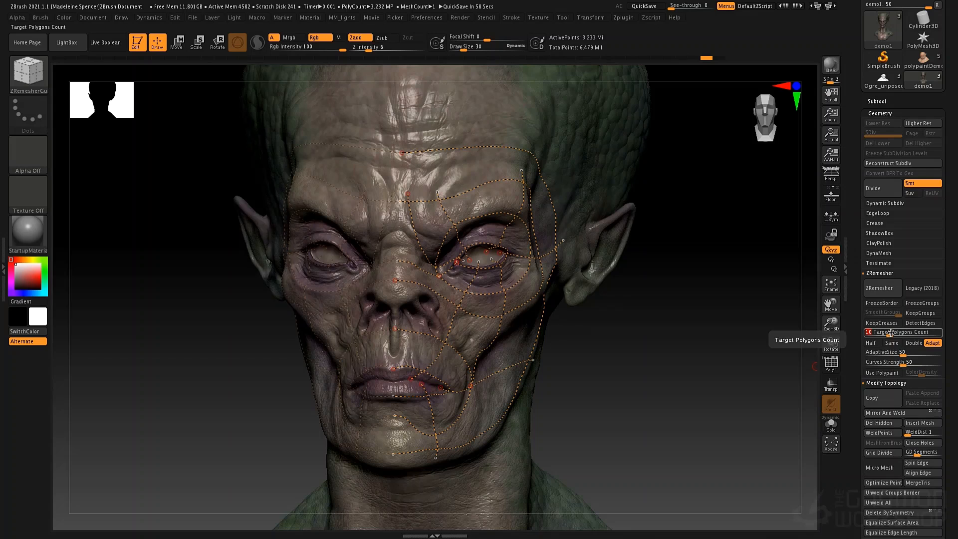
Try remeshing the head with ZRemesher at a Target Polygons Count of 4, check the topology with the polygon frame shown, and undo the remesh
{"action": "left_click_drag", "start_coordinate": [891, 332], "coordinate": [882, 333]}
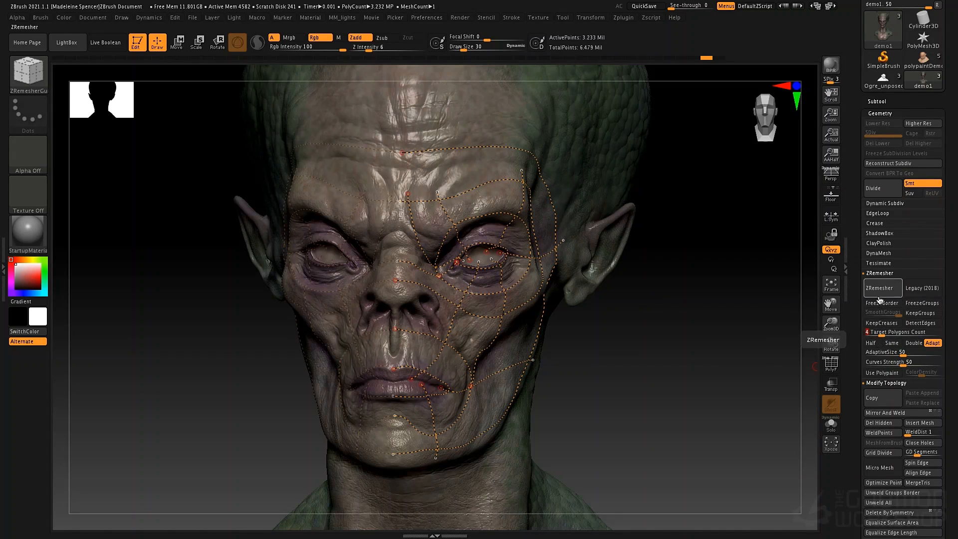
{"action": "left_click", "coordinate": [879, 295]}
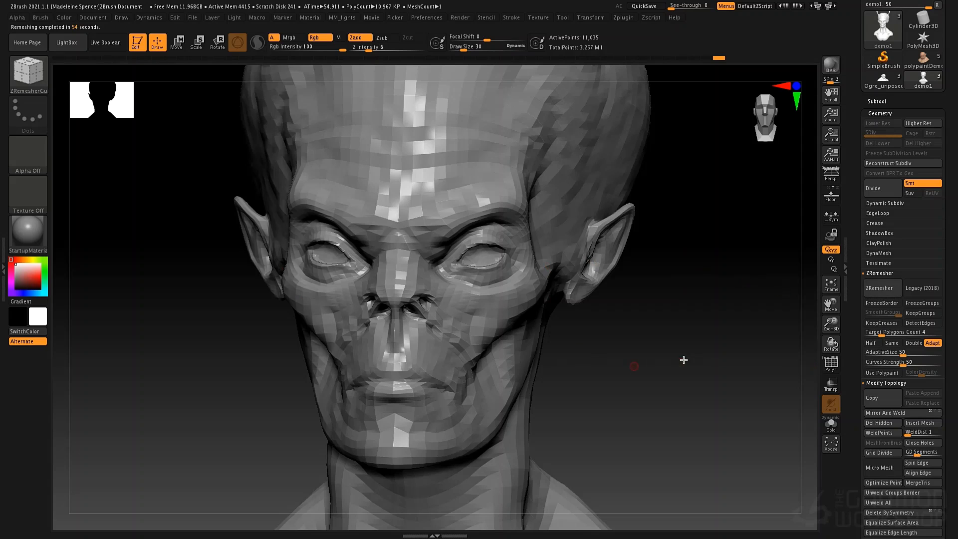
{"action": "key", "text": "shift+f"}
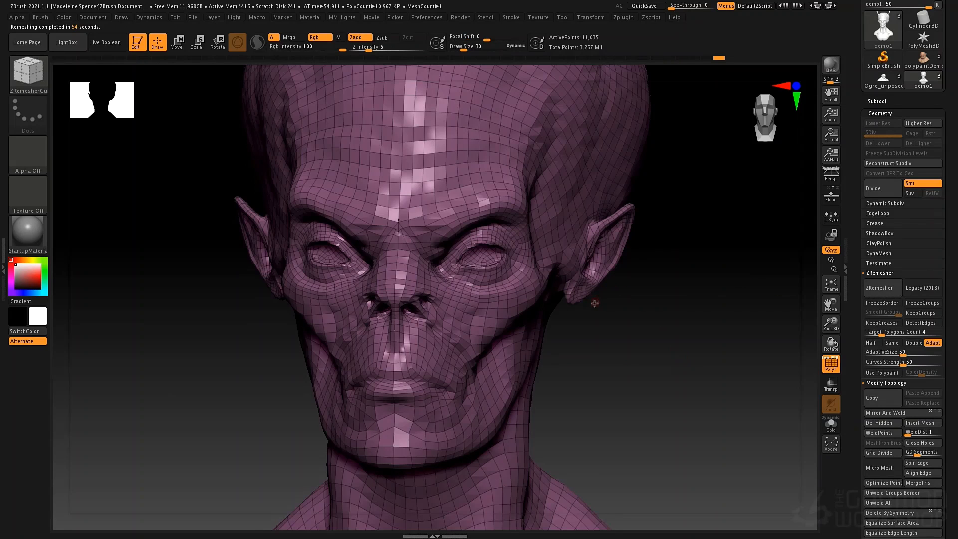
{"action": "mouse_move", "coordinate": [515, 291]}
{"action": "right_mouse_down"}
{"action": "mouse_move", "coordinate": [481, 292]}
{"action": "mouse_move", "coordinate": [515, 292]}
{"action": "right_mouse_up"}
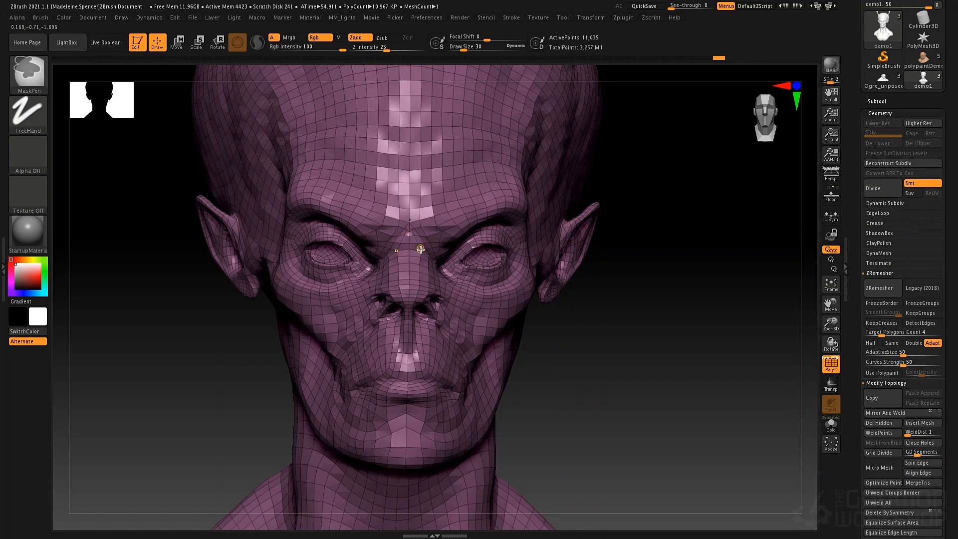
{"action": "key", "text": "ctrl+z"}
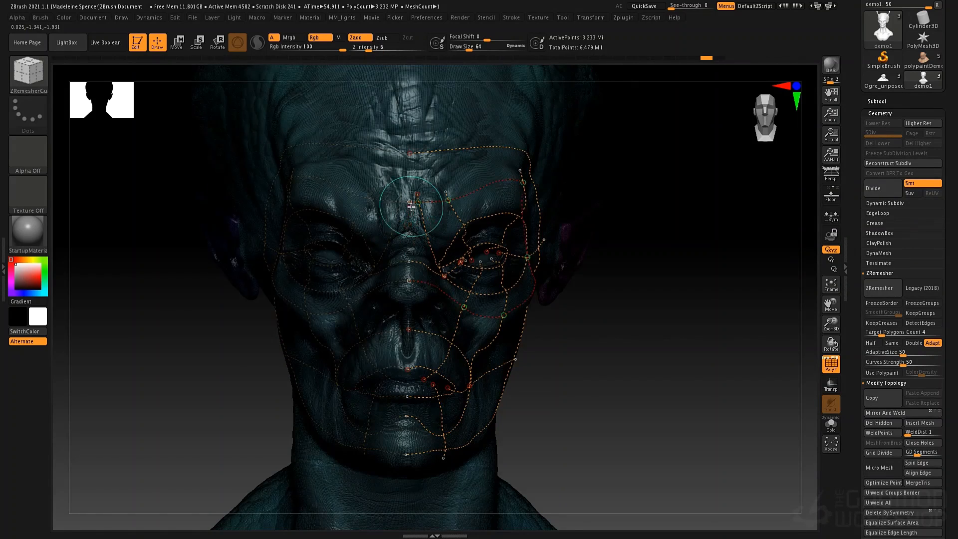
Try to draw a guide curve along the face's centre line from the chin up to the nose
{"action": "key", "text": "bracketleft"}
{"action": "key", "text": "bracketleft"}
{"action": "key", "text": "bracketleft"}
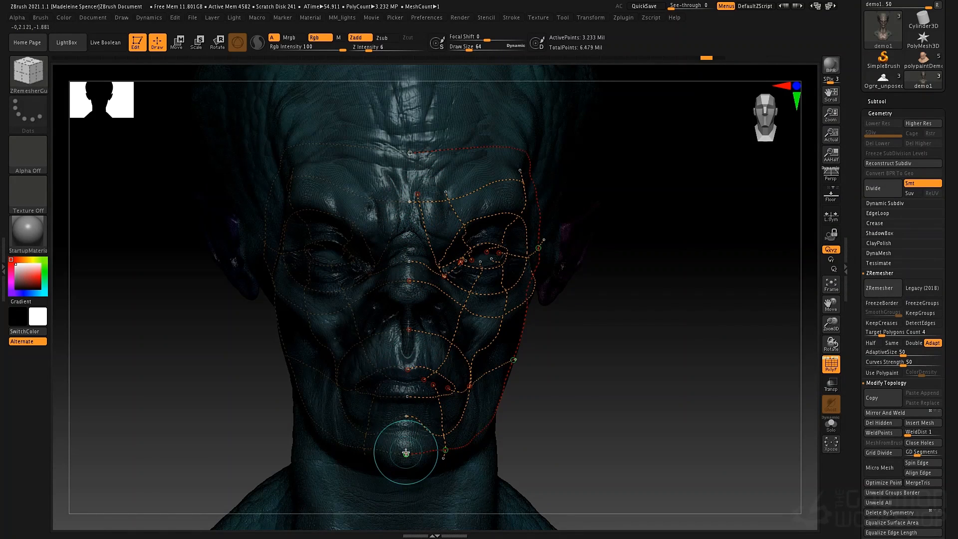
{"action": "left_click_drag", "start_coordinate": [405, 453], "coordinate": [405, 425]}
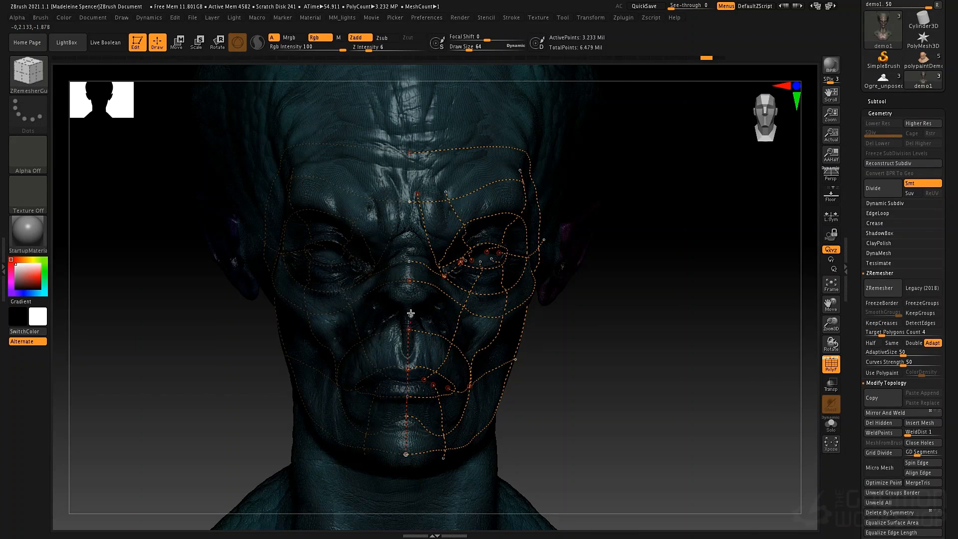
{"action": "left_click_drag", "start_coordinate": [410, 294], "coordinate": [409, 283]}
{"action": "key", "text": "space"}
{"action": "left_click_drag", "start_coordinate": [597, 243], "coordinate": [623, 201]}
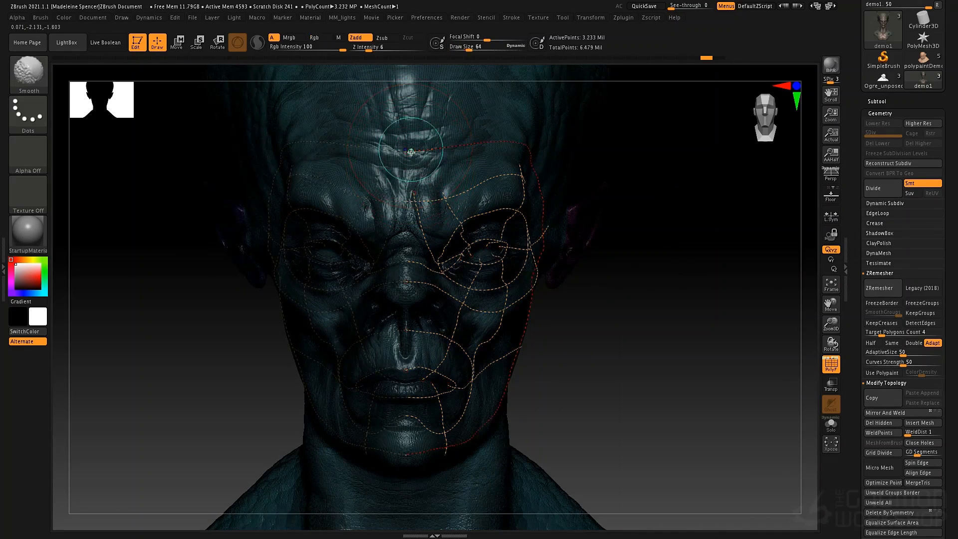
With the polygon frame hidden and a Draw Size of 568, draw a guide curve down the face's centre line from the forehead to the neck
{"action": "key", "text": "shift+f"}
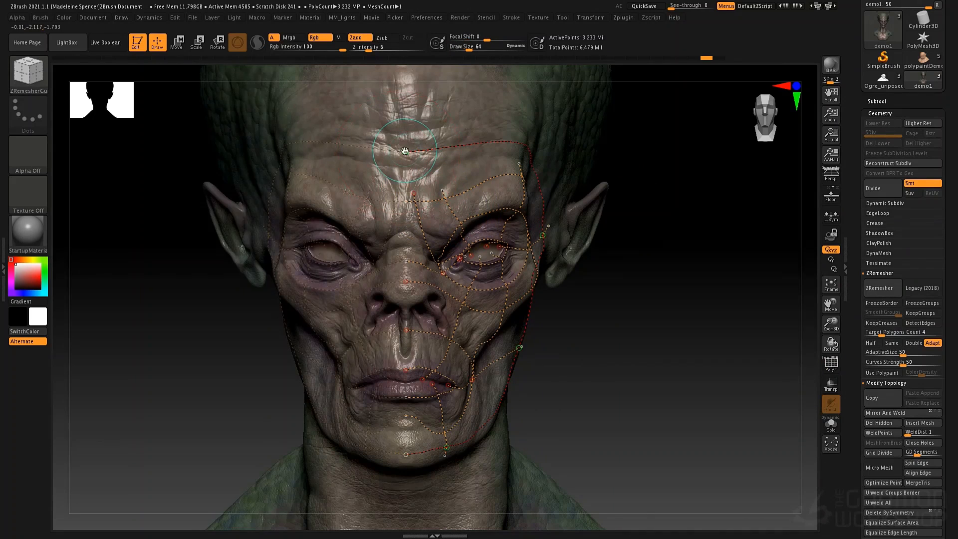
{"action": "key", "text": "space"}
{"action": "left_click_drag", "start_coordinate": [665, 147], "coordinate": [674, 152]}
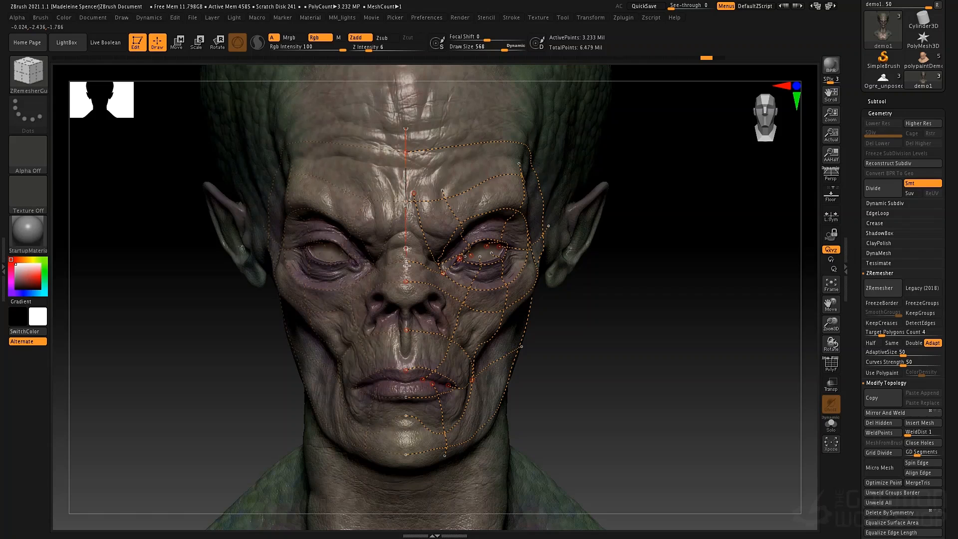
{"action": "left_click_drag", "start_coordinate": [407, 266], "coordinate": [406, 296]}
{"action": "left_click_drag", "start_coordinate": [405, 349], "coordinate": [403, 396]}
{"action": "left_click_drag", "start_coordinate": [403, 502], "coordinate": [404, 503]}
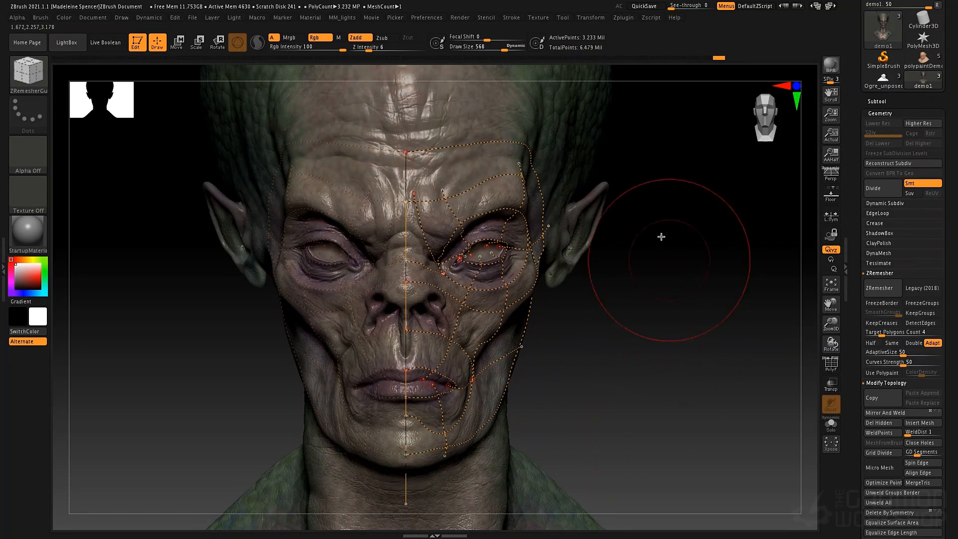
Set the Draw Size to 69 and draw two guide curves beside the centre line, from the inner brow up across the forehead
{"action": "key", "text": "space"}
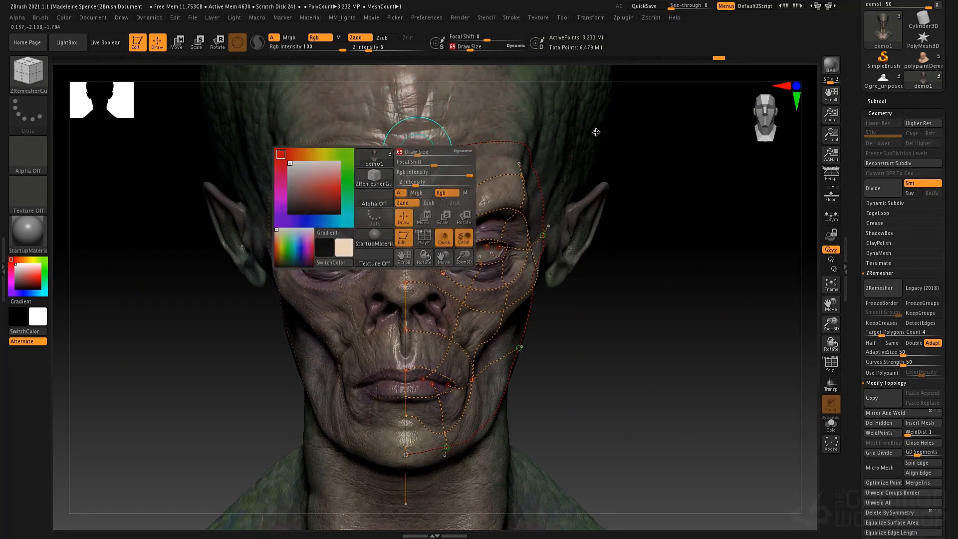
{"action": "key", "text": "space"}
{"action": "left_click_drag", "start_coordinate": [671, 127], "coordinate": [625, 125]}
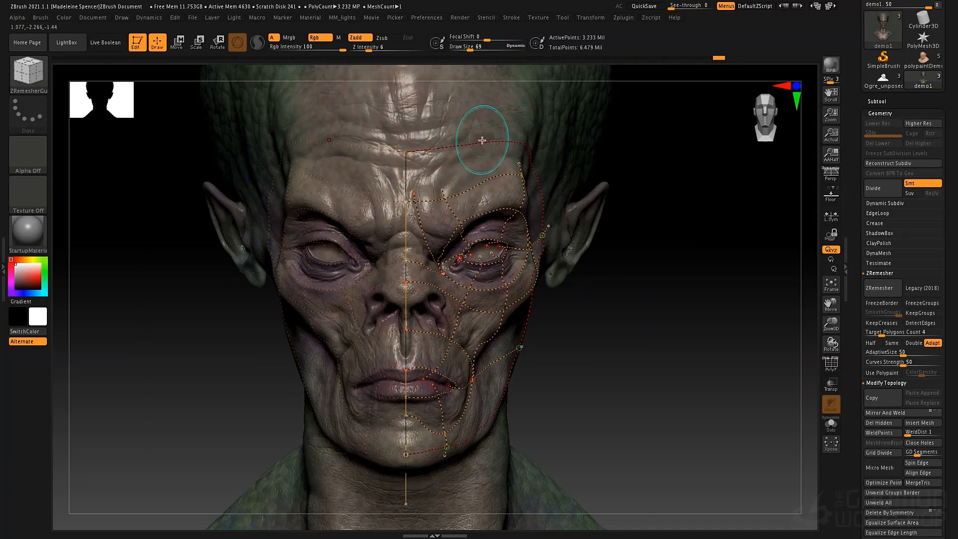
{"action": "right_click_drag", "start_coordinate": [454, 146], "coordinate": [519, 223], "text": "ctrl"}
{"action": "left_click_drag", "start_coordinate": [348, 282], "coordinate": [391, 263], "text": "alt"}
{"action": "mouse_move", "coordinate": [435, 285]}
{"action": "left_mouse_down"}
{"action": "mouse_move", "coordinate": [356, 292]}
{"action": "mouse_move", "coordinate": [349, 152]}
{"action": "left_mouse_up"}
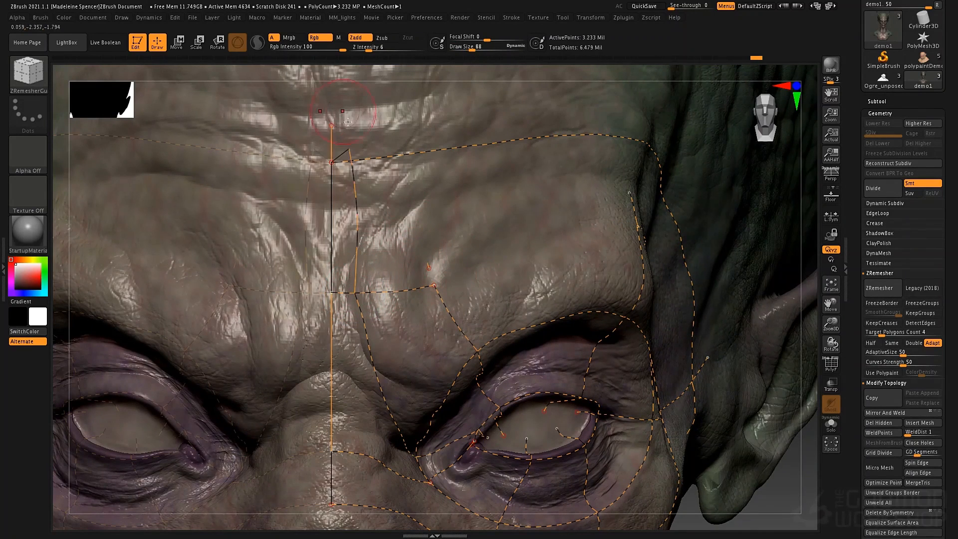
{"action": "key", "text": "ctrl+z"}
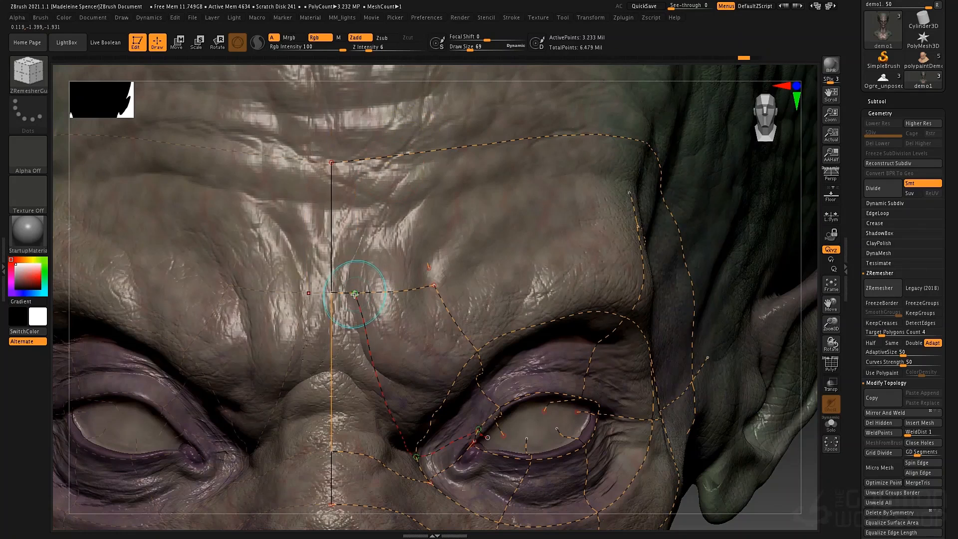
{"action": "left_click_drag", "start_coordinate": [357, 293], "coordinate": [370, 102]}
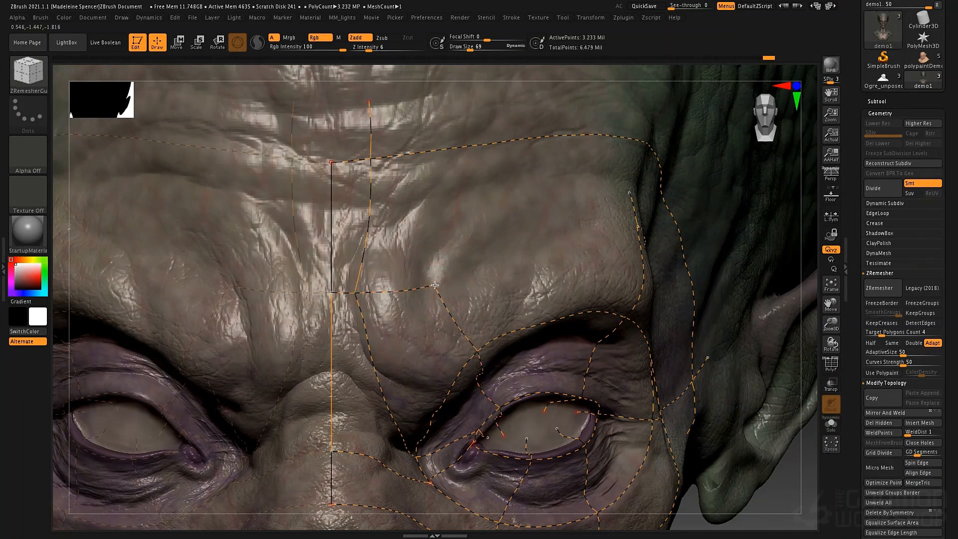
{"action": "left_click_drag", "start_coordinate": [434, 286], "coordinate": [447, 158]}
{"action": "left_click_drag", "start_coordinate": [444, 110], "coordinate": [443, 93]}
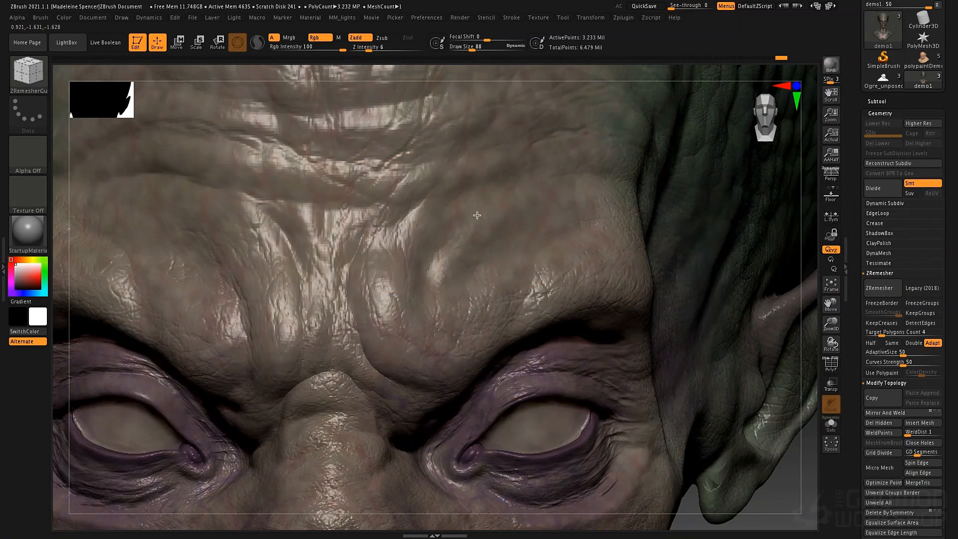
Draw a guide curve above the brow out to the temple and another from there up to the outer forehead curve
{"action": "right_click_drag", "start_coordinate": [515, 236], "coordinate": [429, 175], "text": "ctrl"}
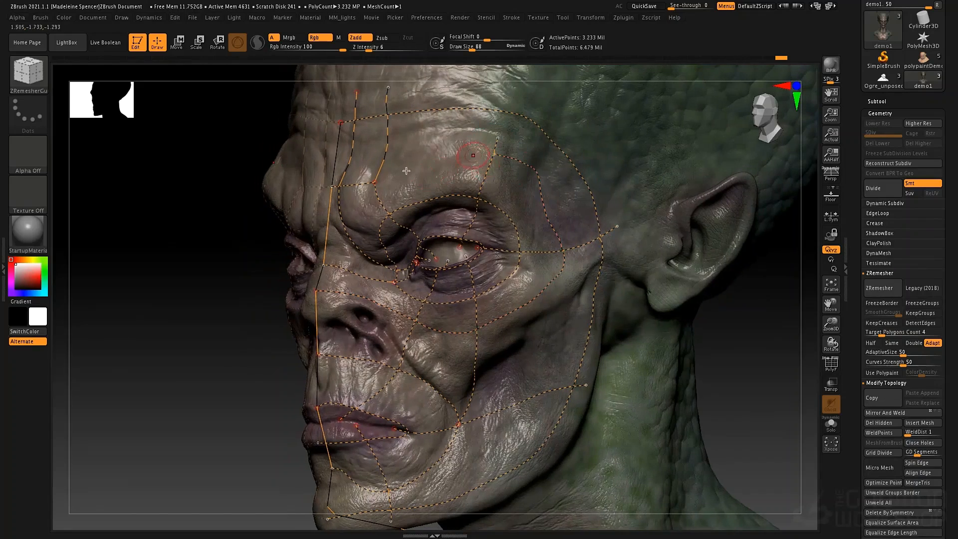
{"action": "mouse_move", "coordinate": [377, 182]}
{"action": "left_mouse_down"}
{"action": "mouse_move", "coordinate": [466, 151]}
{"action": "mouse_move", "coordinate": [493, 153]}
{"action": "mouse_move", "coordinate": [513, 76]}
{"action": "mouse_move", "coordinate": [504, 120]}
{"action": "mouse_move", "coordinate": [530, 133]}
{"action": "mouse_move", "coordinate": [517, 150]}
{"action": "mouse_move", "coordinate": [496, 144]}
{"action": "left_mouse_up"}
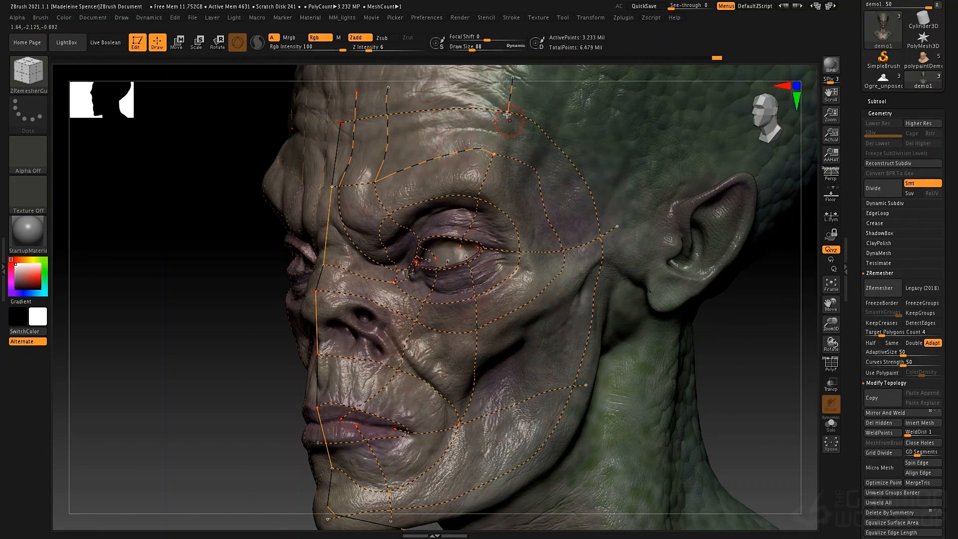
{"action": "left_click_drag", "start_coordinate": [492, 88], "coordinate": [547, 100], "text": "alt"}
{"action": "left_click_drag", "start_coordinate": [499, 152], "coordinate": [509, 109], "text": "shift"}
Reduce the Draw Size to 9 and draw small closed guide curves around the three nostril openings on one side of the nose
{"action": "left_click_drag", "start_coordinate": [721, 341], "coordinate": [771, 343]}
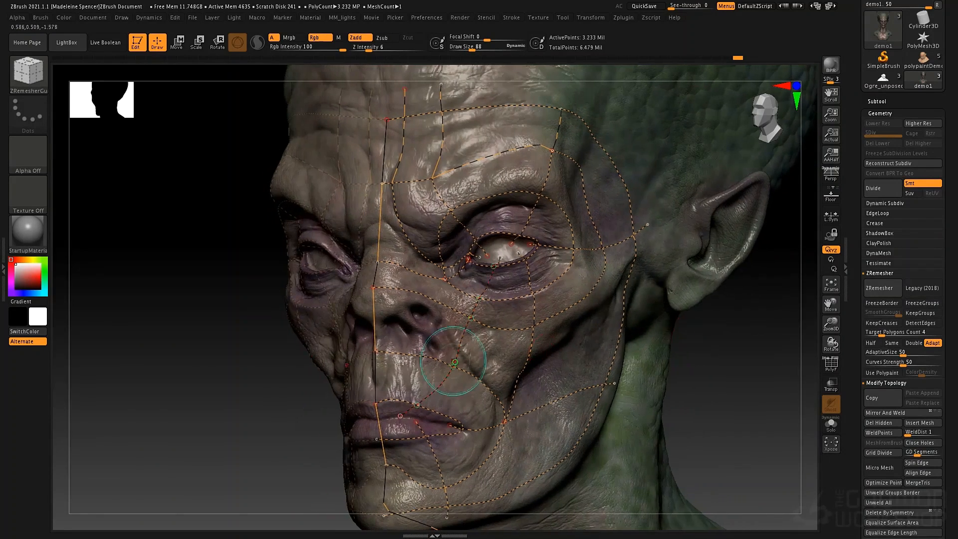
{"action": "right_click_drag", "start_coordinate": [456, 335], "coordinate": [469, 319]}
{"action": "mouse_move", "coordinate": [450, 280]}
{"action": "right_mouse_down", "text": "ctrl"}
{"action": "mouse_move", "coordinate": [462, 337]}
{"action": "mouse_move", "coordinate": [367, 320]}
{"action": "right_mouse_up", "text": "ctrl"}
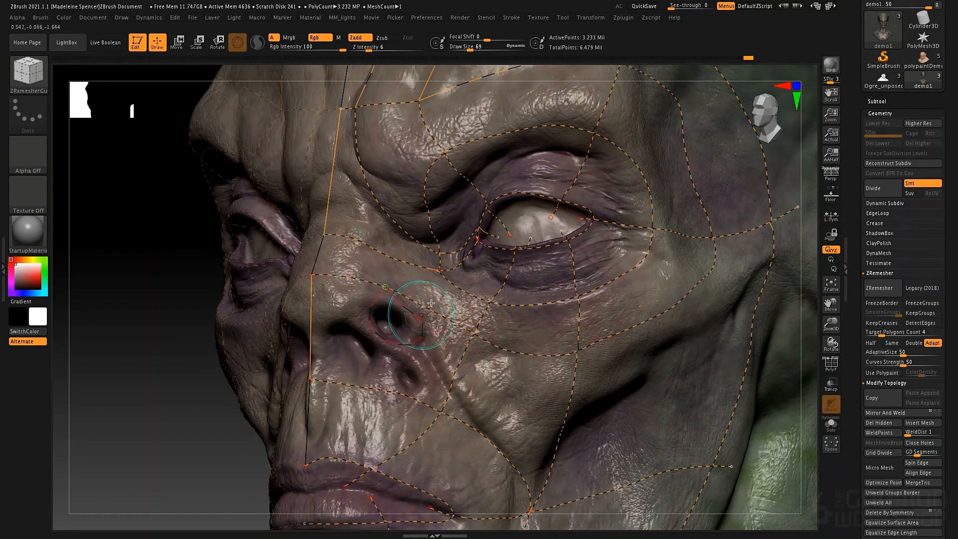
{"action": "key", "text": "ctrl"}
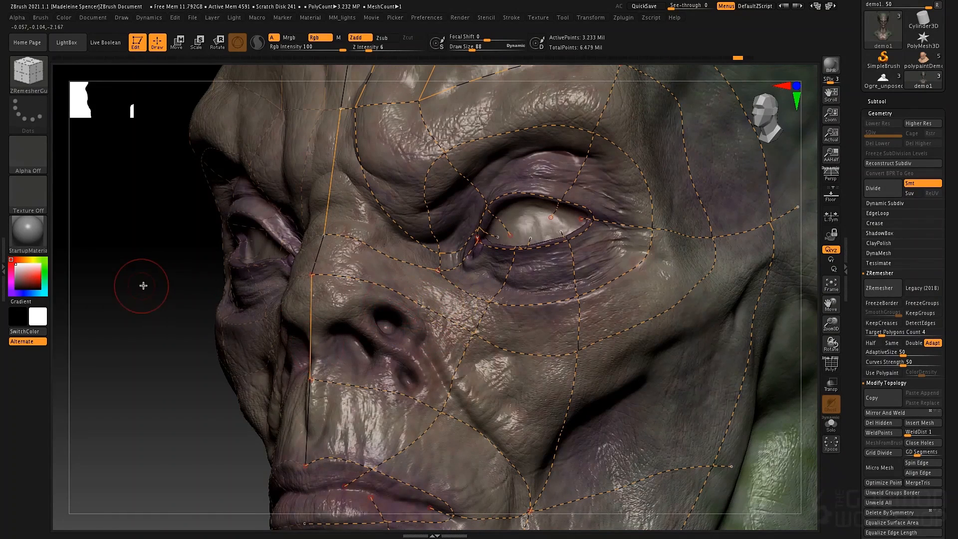
{"action": "key", "text": "b"}
{"action": "key", "text": "space"}
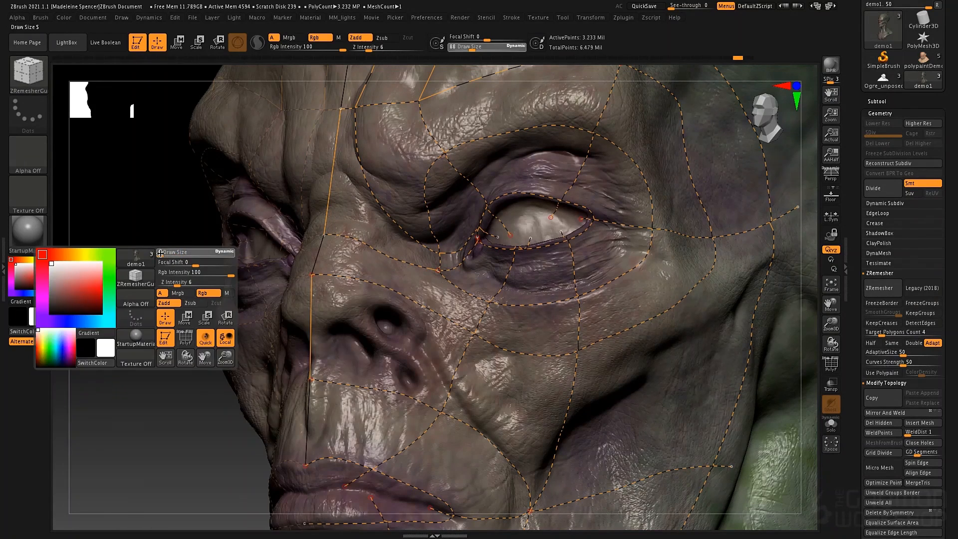
{"action": "left_click_drag", "start_coordinate": [166, 253], "coordinate": [165, 253]}
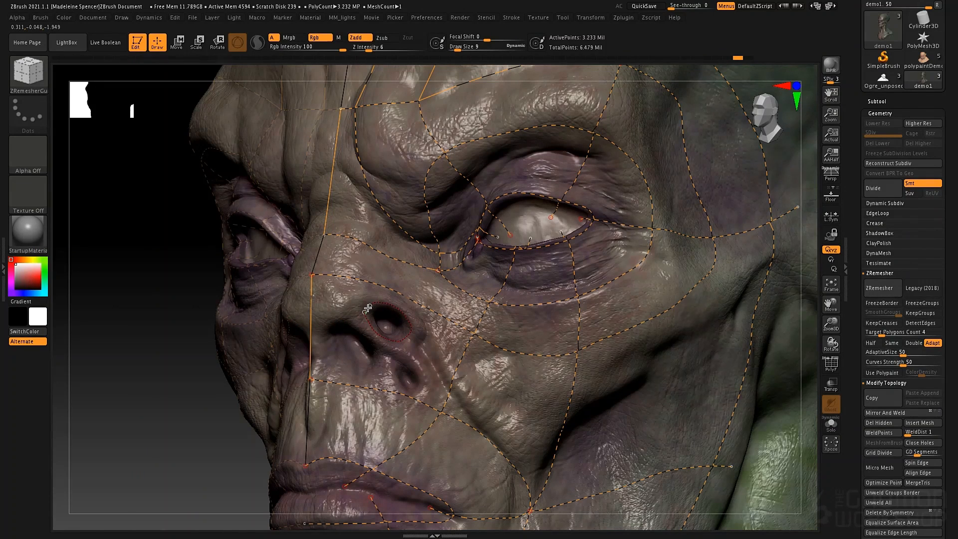
{"action": "left_click_drag", "start_coordinate": [363, 313], "coordinate": [365, 312]}
{"action": "left_click_drag", "start_coordinate": [345, 323], "coordinate": [341, 322]}
{"action": "left_click_drag", "start_coordinate": [417, 369], "coordinate": [416, 369]}
Remesh the bust with ZRemesher using the added centre-line, forehead and nostril curves, and inspect the face topology with the polygon frame shown
{"action": "key", "text": "f"}
{"action": "left_click_drag", "start_coordinate": [554, 279], "coordinate": [567, 286]}
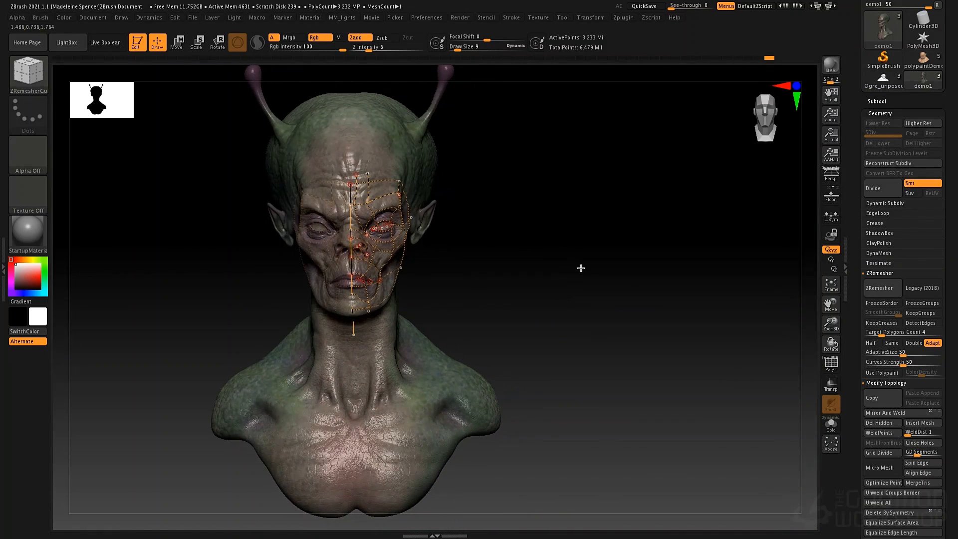
{"action": "left_click", "coordinate": [878, 289]}
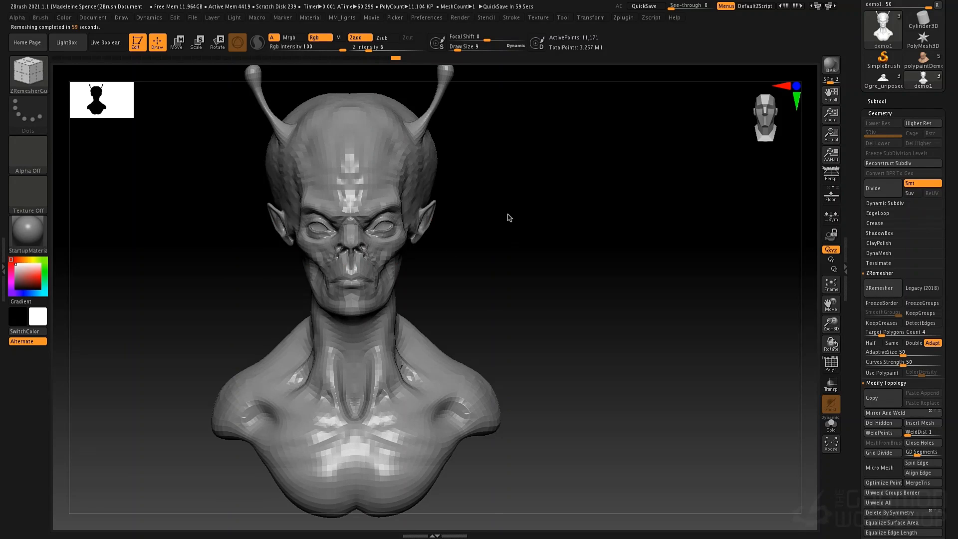
{"action": "key", "text": "shift+f"}
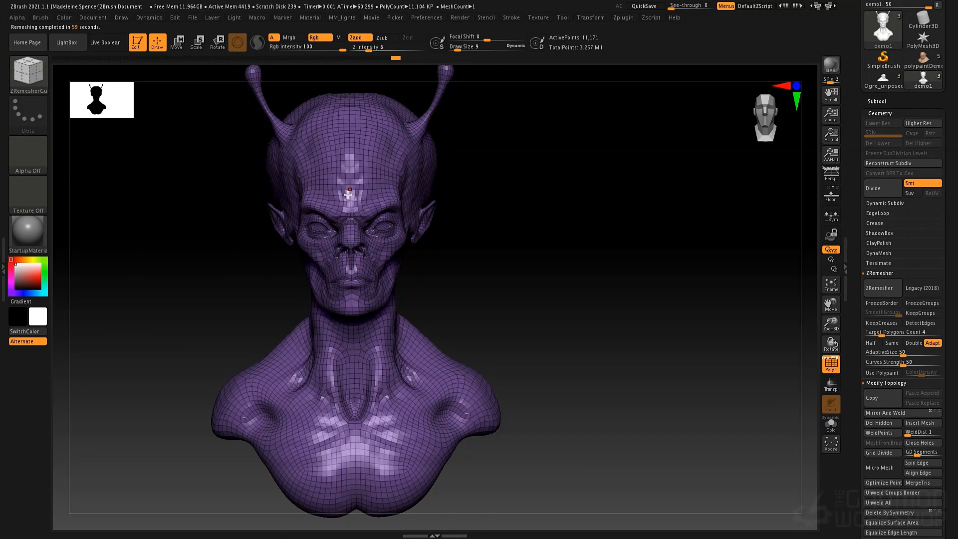
{"action": "right_click_drag", "start_coordinate": [344, 191], "coordinate": [352, 308], "text": "ctrl"}
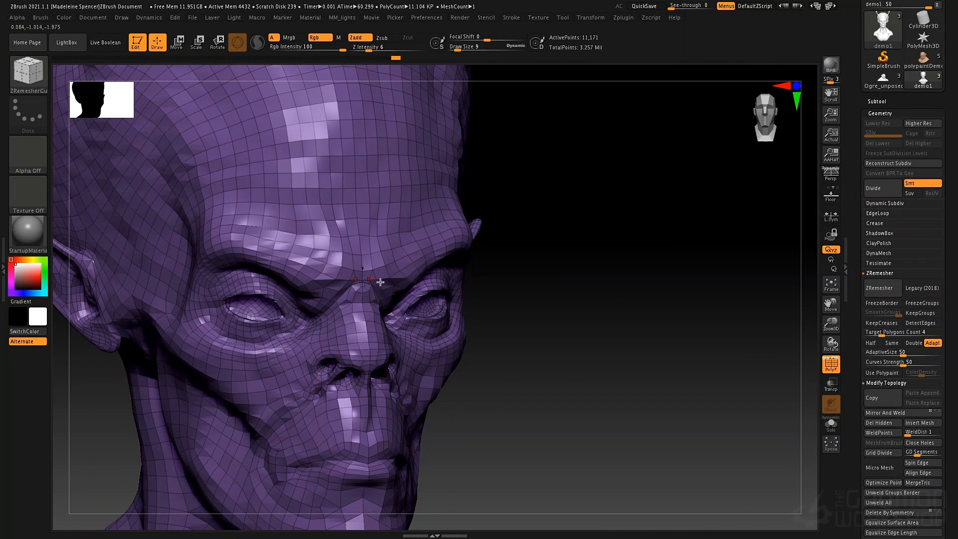
{"action": "left_click_drag", "start_coordinate": [544, 296], "coordinate": [533, 293], "text": "shift"}
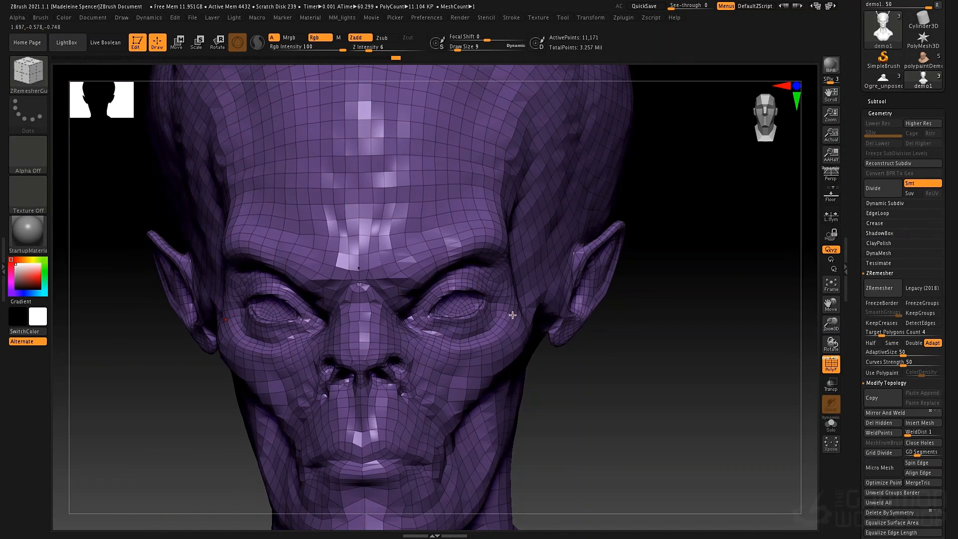
Undo the latest remesh to return to the detailed sculpt with its guide curves
{"action": "key", "text": "ctrl"}
{"action": "key", "text": "ctrl+z"}
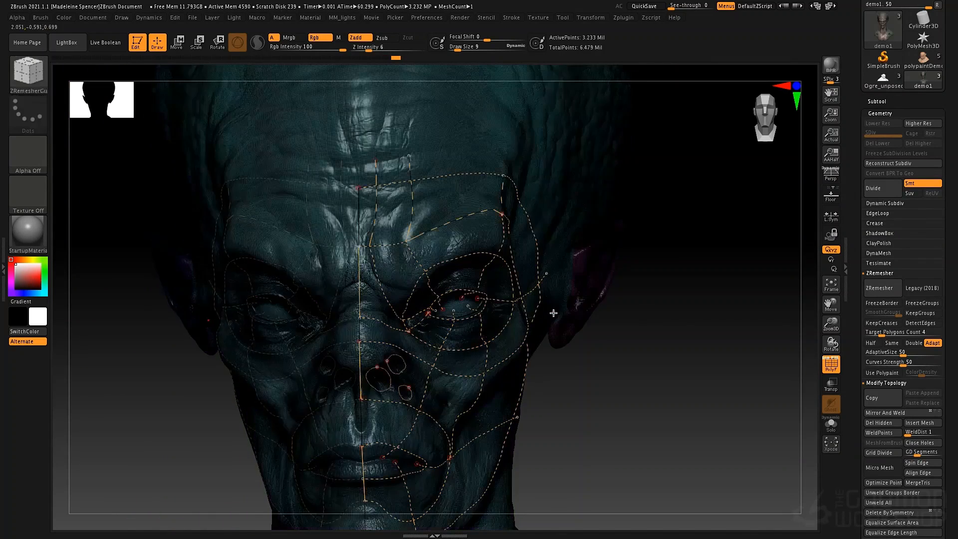
{"action": "key", "text": "ctrl+shift+z"}
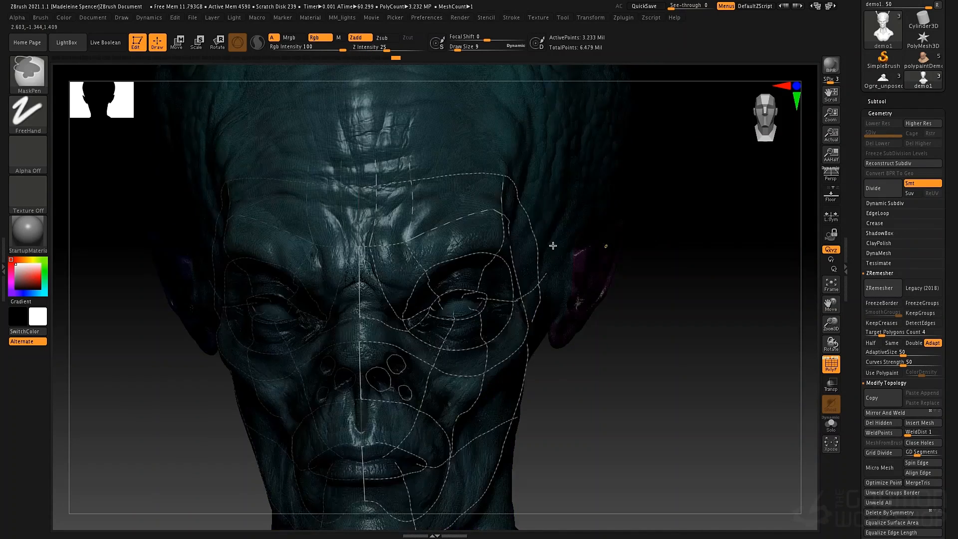
{"action": "key", "text": "ctrl+z"}
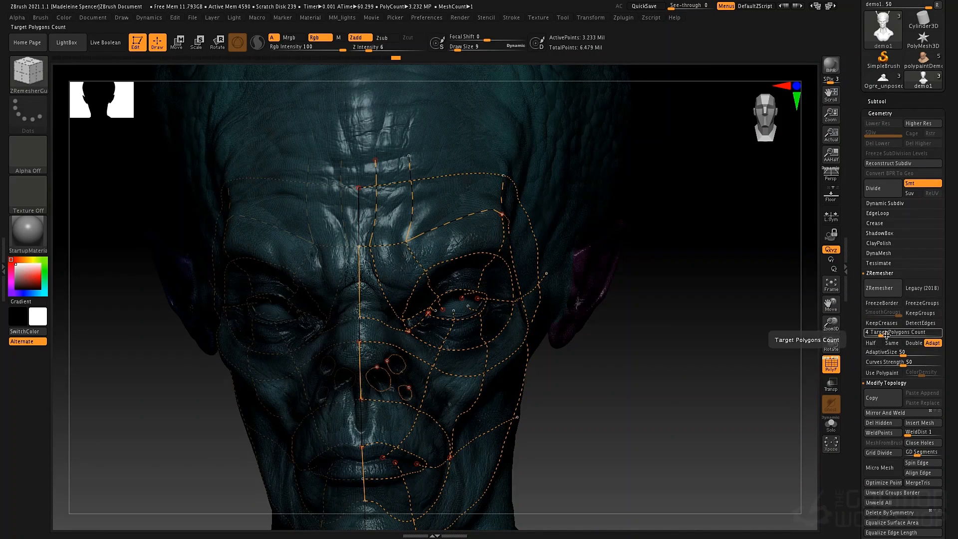
Set the ZRemesher Target Polygons Count to 10 and the Curves Strength to 55
{"action": "left_click", "coordinate": [887, 335]}
{"action": "type", "text": "10"}
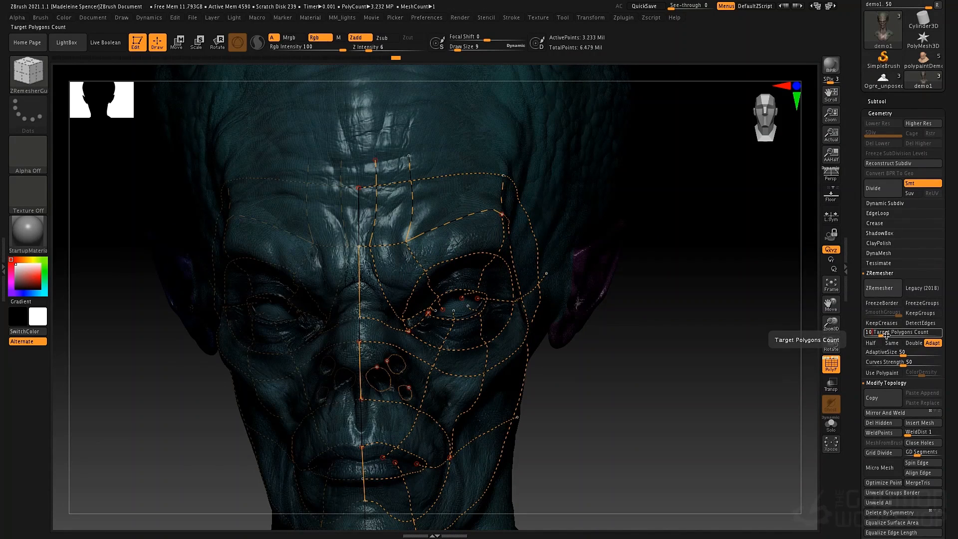
{"action": "left_click", "coordinate": [905, 364]}
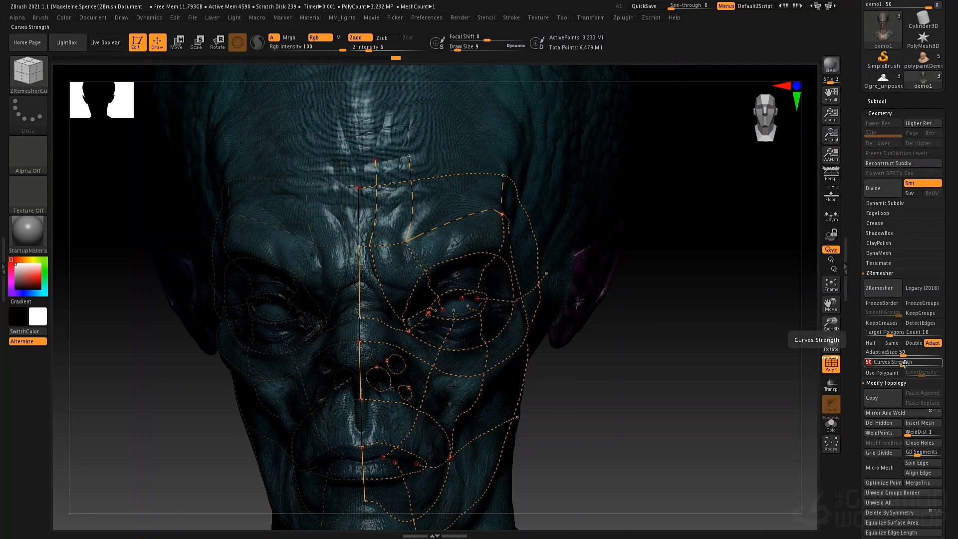
{"action": "type", "text": "55"}
{"action": "key", "text": "Return"}
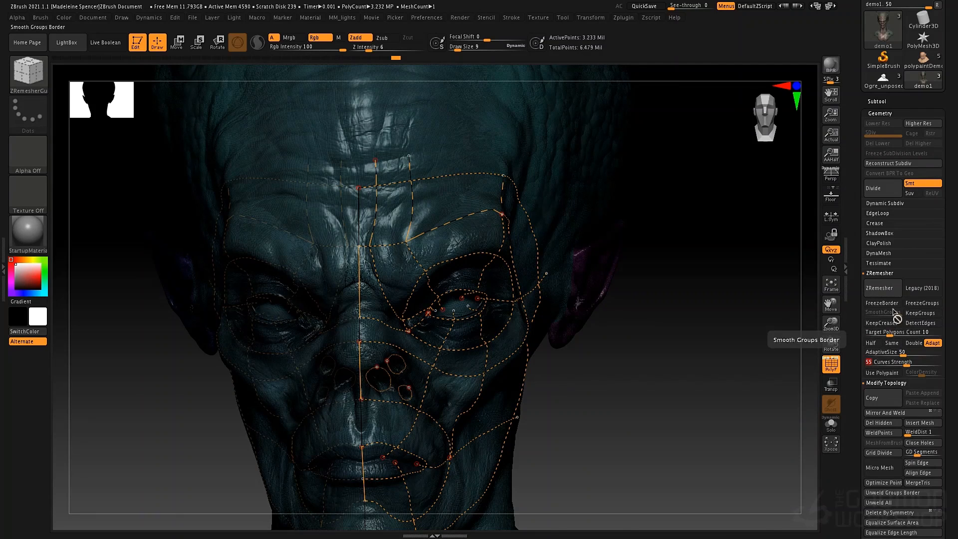
Remesh the bust with ZRemesher at the current target count and curve strength, and inspect the topology around the eyes and nostrils
{"action": "left_click", "coordinate": [882, 288]}
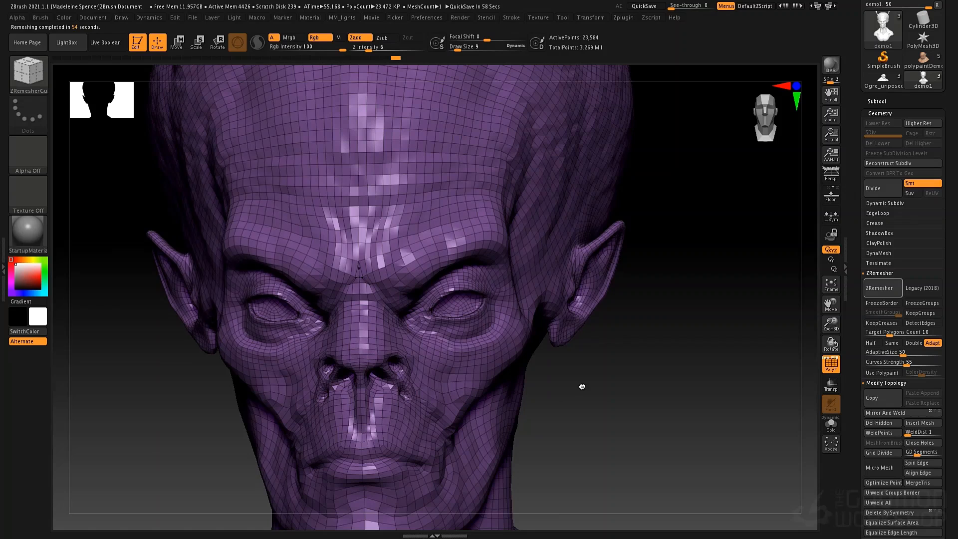
{"action": "mouse_move", "coordinate": [424, 372]}
{"action": "right_mouse_down"}
{"action": "mouse_move", "coordinate": [392, 380]}
{"action": "mouse_move", "coordinate": [401, 279]}
{"action": "mouse_move", "coordinate": [399, 373]}
{"action": "right_mouse_up"}
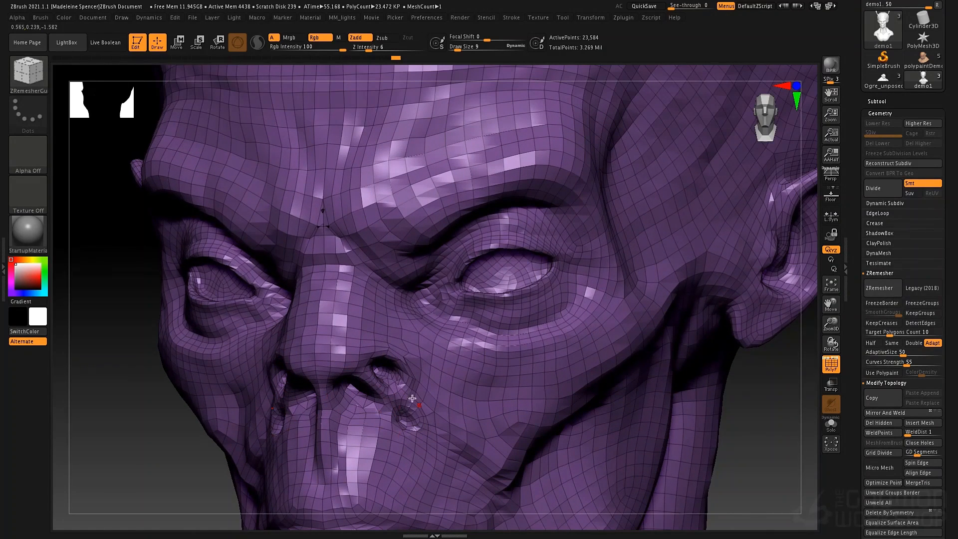
{"action": "mouse_move", "coordinate": [441, 264]}
{"action": "right_mouse_down"}
{"action": "mouse_move", "coordinate": [473, 267]}
{"action": "mouse_move", "coordinate": [489, 250]}
{"action": "mouse_move", "coordinate": [472, 239]}
{"action": "right_mouse_up"}
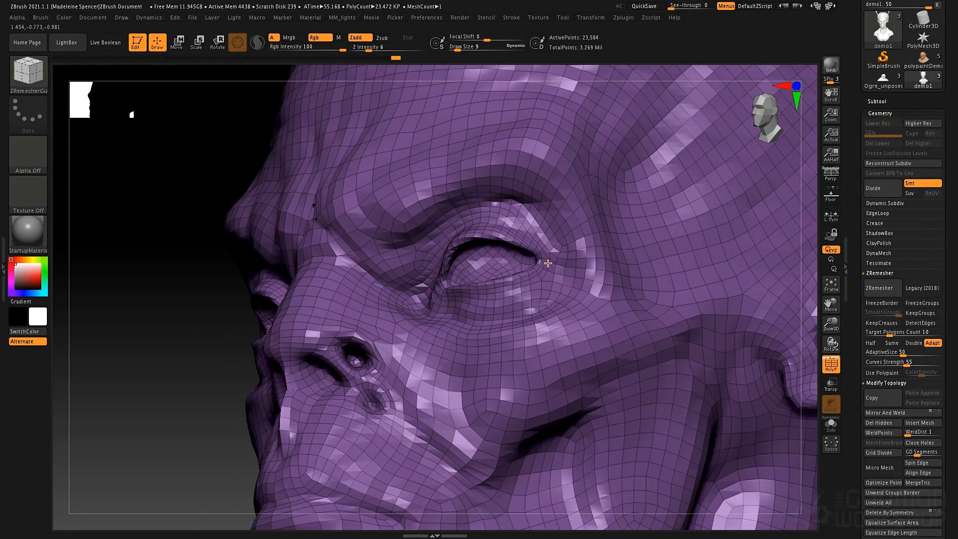
Undo the latest remesh, then delete all guide curves from the detailed sculpt with the polygon frame hidden
{"action": "key", "text": "ctrl"}
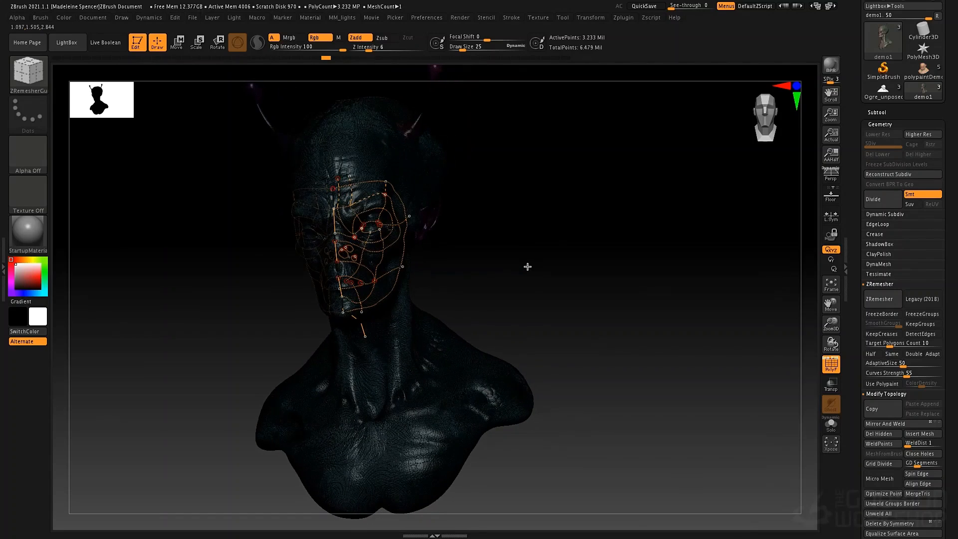
{"action": "key", "text": "shift+f"}
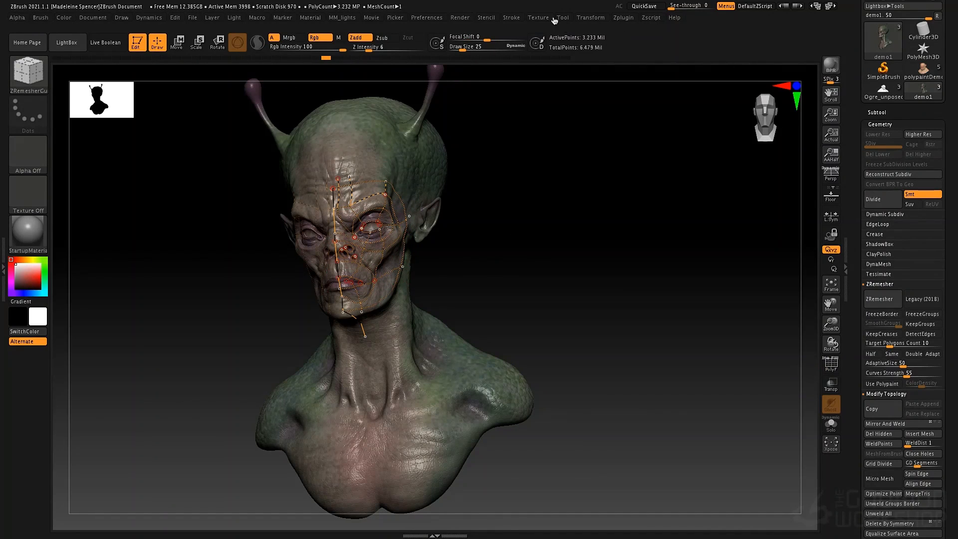
{"action": "left_click", "coordinate": [509, 19]}
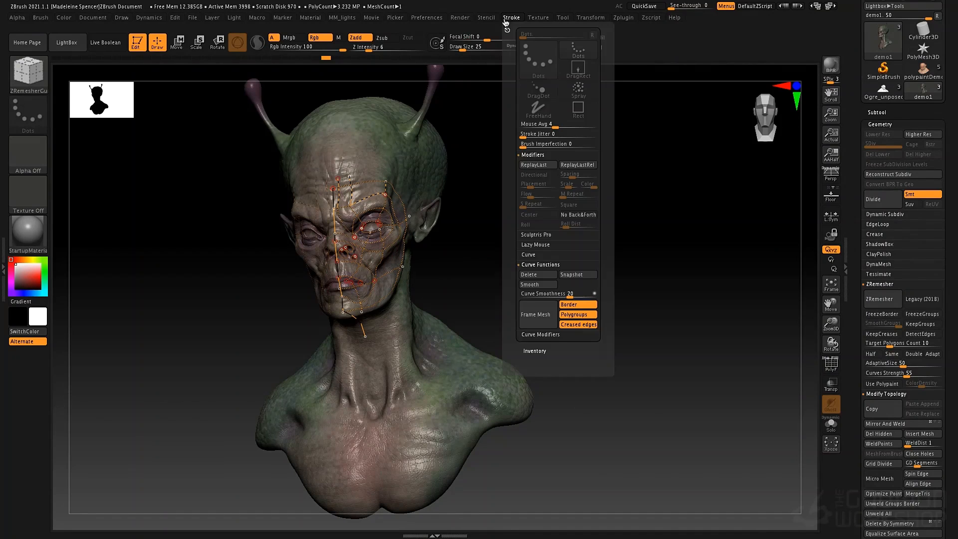
{"action": "left_click", "coordinate": [544, 275]}
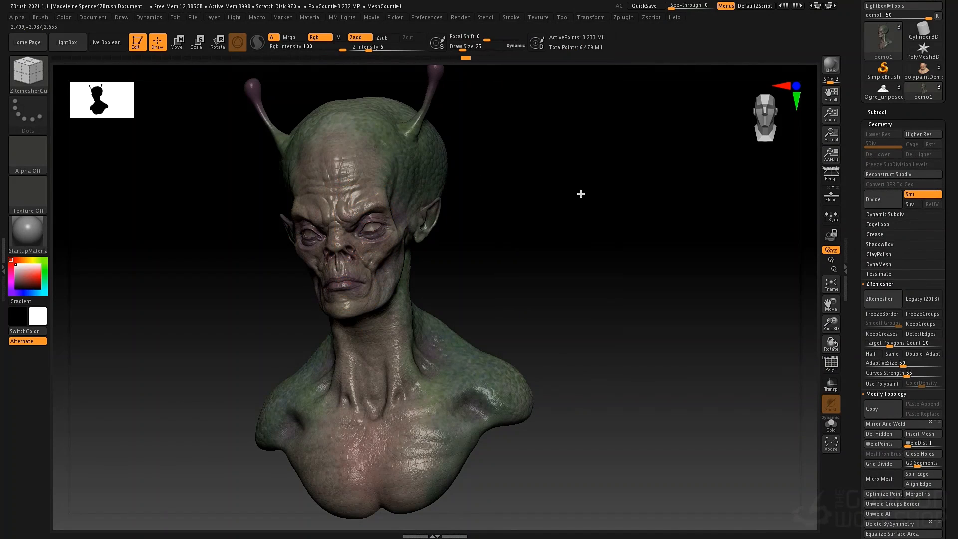
Draw new guide curves looping around the eye, the lips and the mouth area, plus one running from the mouth corner across the cheek
{"action": "left_click_drag", "start_coordinate": [615, 279], "coordinate": [563, 264], "text": "alt"}
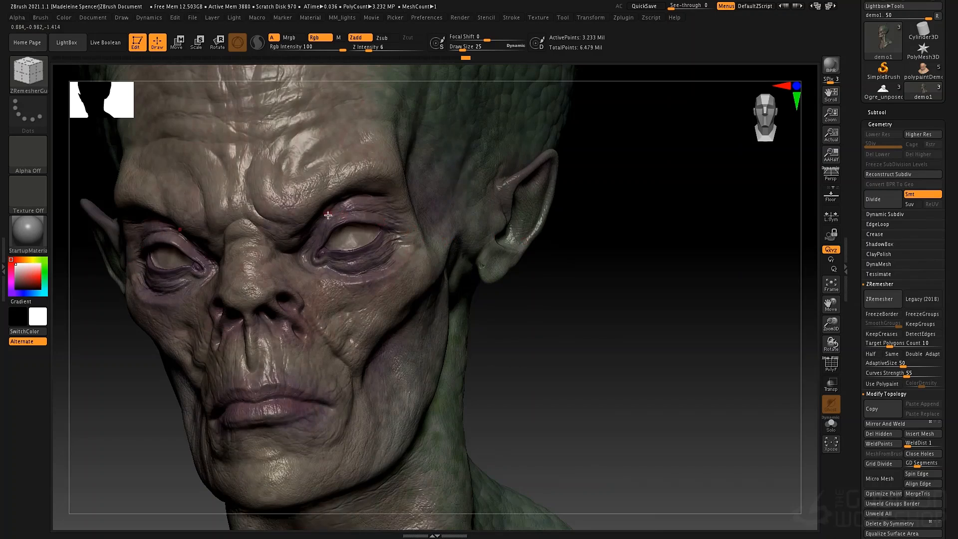
{"action": "key", "text": "space"}
{"action": "mouse_move", "coordinate": [315, 244]}
{"action": "left_mouse_down"}
{"action": "mouse_move", "coordinate": [344, 262]}
{"action": "mouse_move", "coordinate": [396, 243]}
{"action": "mouse_move", "coordinate": [388, 221]}
{"action": "mouse_move", "coordinate": [328, 221]}
{"action": "mouse_move", "coordinate": [319, 245]}
{"action": "left_mouse_up"}
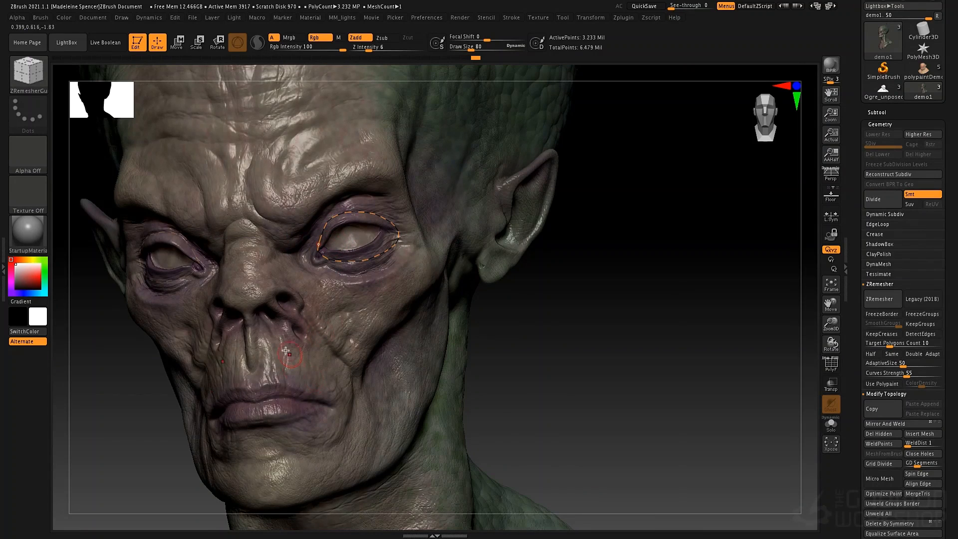
{"action": "mouse_move", "coordinate": [251, 329]}
{"action": "left_mouse_down"}
{"action": "mouse_move", "coordinate": [345, 372]}
{"action": "mouse_move", "coordinate": [353, 422]}
{"action": "mouse_move", "coordinate": [293, 442]}
{"action": "mouse_move", "coordinate": [263, 438]}
{"action": "left_mouse_up"}
{"action": "key", "text": "space"}
{"action": "mouse_move", "coordinate": [274, 419]}
{"action": "left_mouse_down"}
{"action": "mouse_move", "coordinate": [291, 416]}
{"action": "mouse_move", "coordinate": [307, 388]}
{"action": "mouse_move", "coordinate": [276, 381]}
{"action": "mouse_move", "coordinate": [225, 411]}
{"action": "mouse_move", "coordinate": [256, 419]}
{"action": "mouse_move", "coordinate": [309, 404]}
{"action": "mouse_move", "coordinate": [446, 422]}
{"action": "left_mouse_up"}
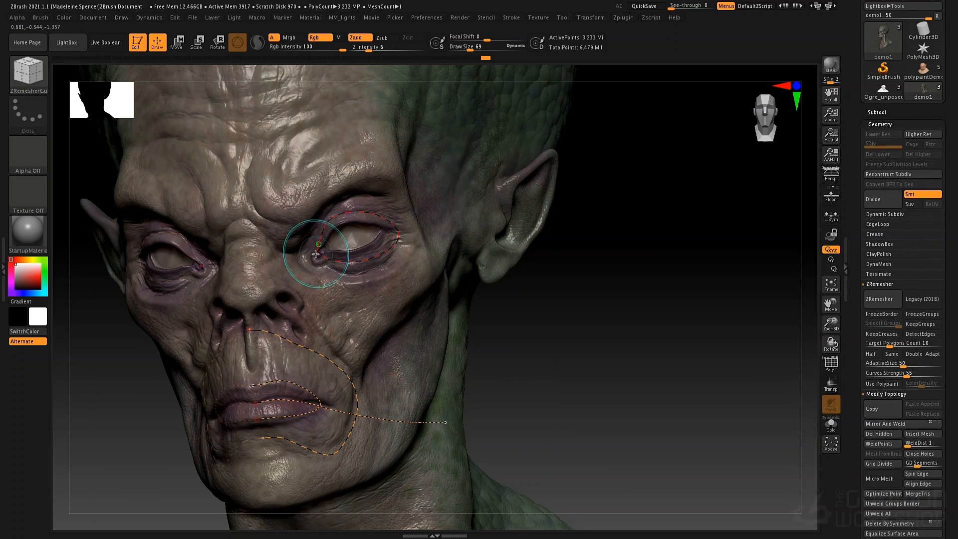
Draw a guide curve circling the eye socket from nose to brow, and a diagonal one from the upper lip through the eye to the forehead
{"action": "mouse_move", "coordinate": [239, 269]}
{"action": "left_mouse_down"}
{"action": "mouse_move", "coordinate": [288, 274]}
{"action": "mouse_move", "coordinate": [325, 305]}
{"action": "mouse_move", "coordinate": [404, 304]}
{"action": "mouse_move", "coordinate": [430, 267]}
{"action": "mouse_move", "coordinate": [414, 203]}
{"action": "mouse_move", "coordinate": [397, 176]}
{"action": "mouse_move", "coordinate": [349, 166]}
{"action": "left_mouse_up"}
{"action": "left_click_drag", "start_coordinate": [294, 182], "coordinate": [238, 192]}
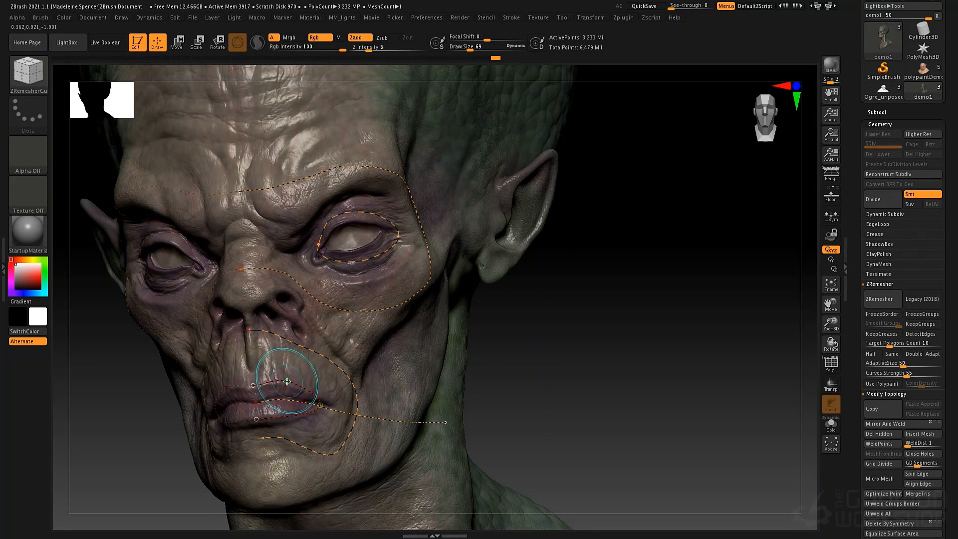
{"action": "left_click_drag", "start_coordinate": [287, 382], "coordinate": [333, 287]}
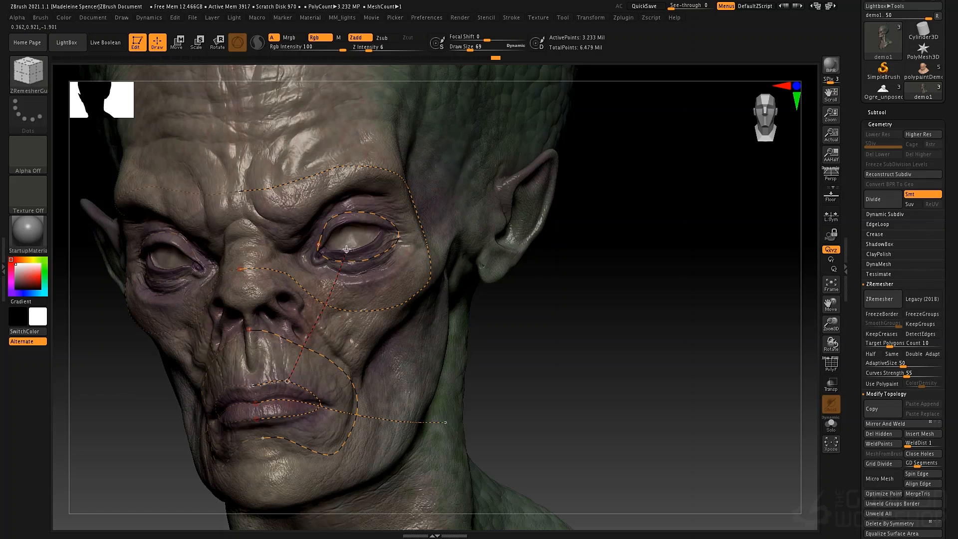
{"action": "left_click_drag", "start_coordinate": [347, 235], "coordinate": [288, 108]}
Remesh the bust with ZRemesher using the loop and diagonal curves, and inspect the face topology from several angles with the polygon frame shown
{"action": "left_click_drag", "start_coordinate": [613, 328], "coordinate": [602, 302], "text": "alt"}
{"action": "left_click_drag", "start_coordinate": [525, 306], "coordinate": [590, 299], "text": "alt"}
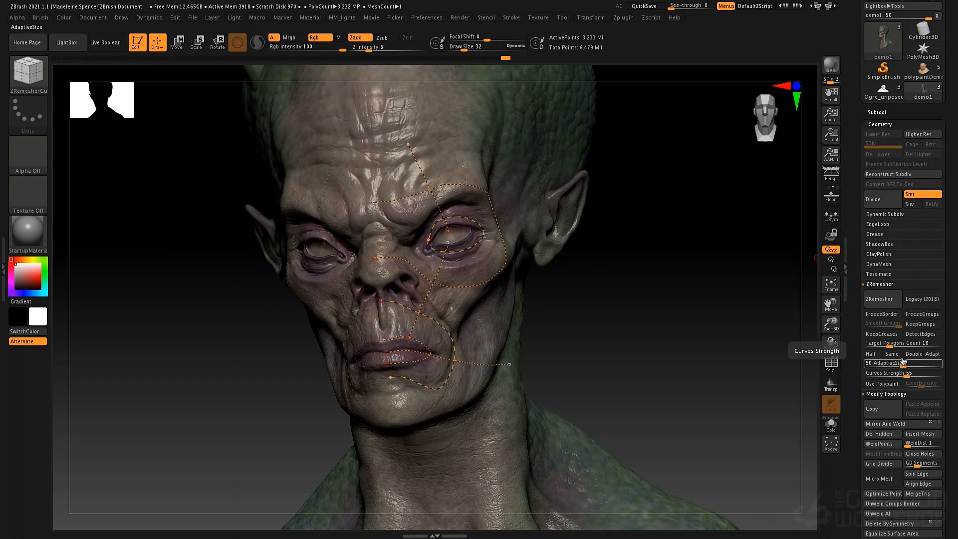
{"action": "left_click", "coordinate": [879, 300]}
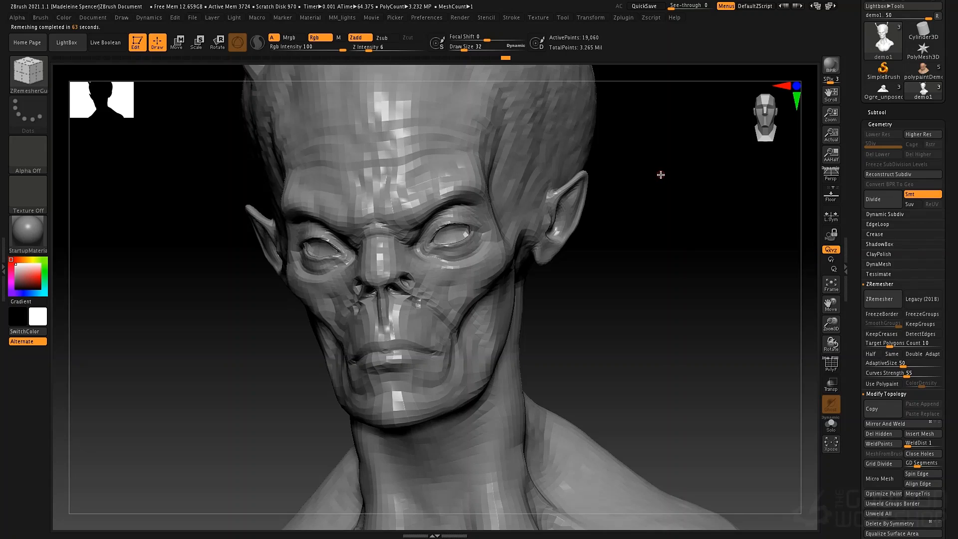
{"action": "key", "text": "shift+f"}
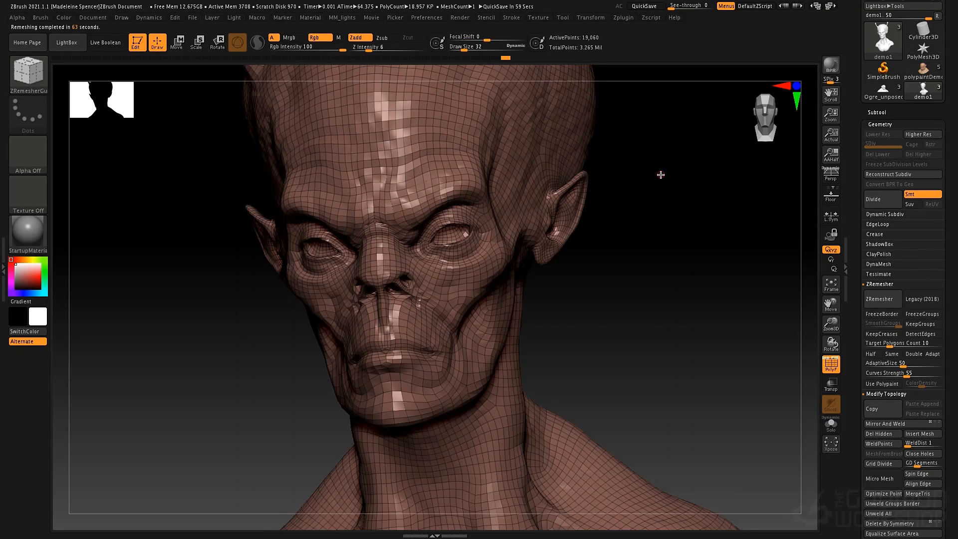
{"action": "left_click_drag", "start_coordinate": [565, 317], "coordinate": [473, 278]}
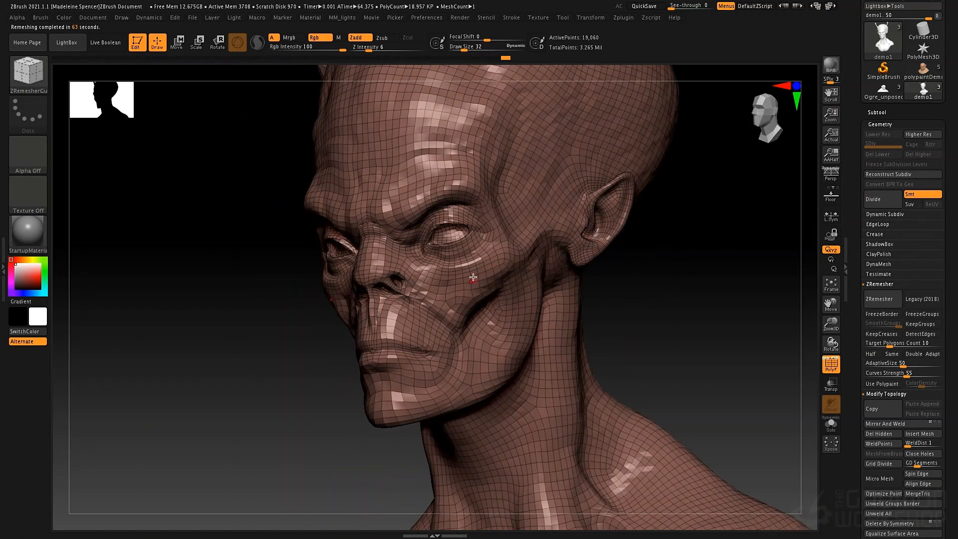
{"action": "right_click_drag", "start_coordinate": [478, 266], "coordinate": [516, 367], "text": "ctrl"}
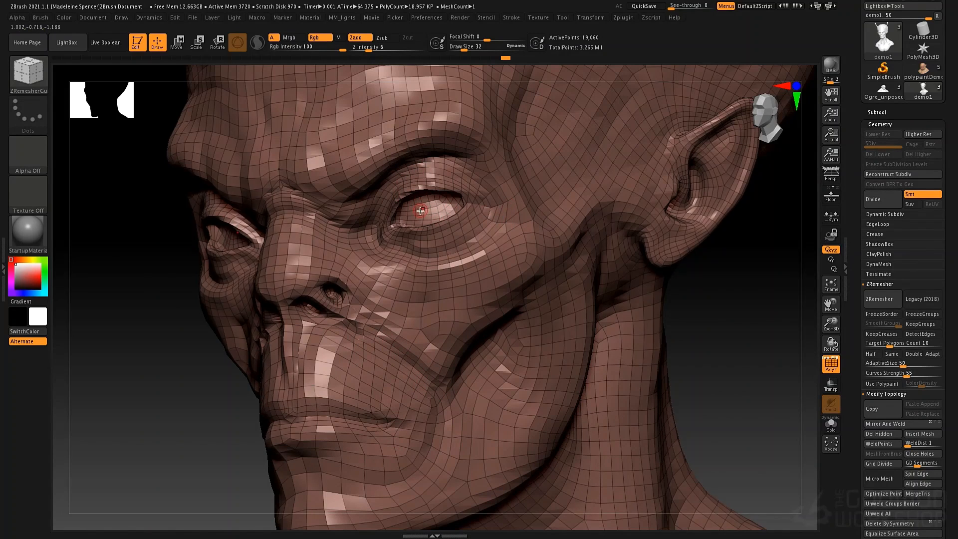
{"action": "right_click_drag", "start_coordinate": [539, 313], "coordinate": [510, 301], "text": "ctrl"}
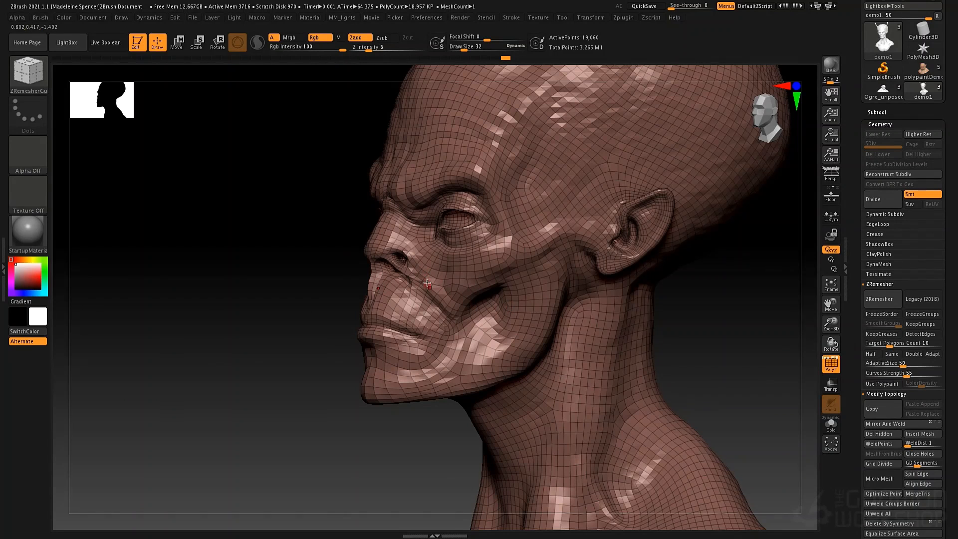
{"action": "right_click_drag", "start_coordinate": [491, 257], "coordinate": [470, 293], "text": "ctrl"}
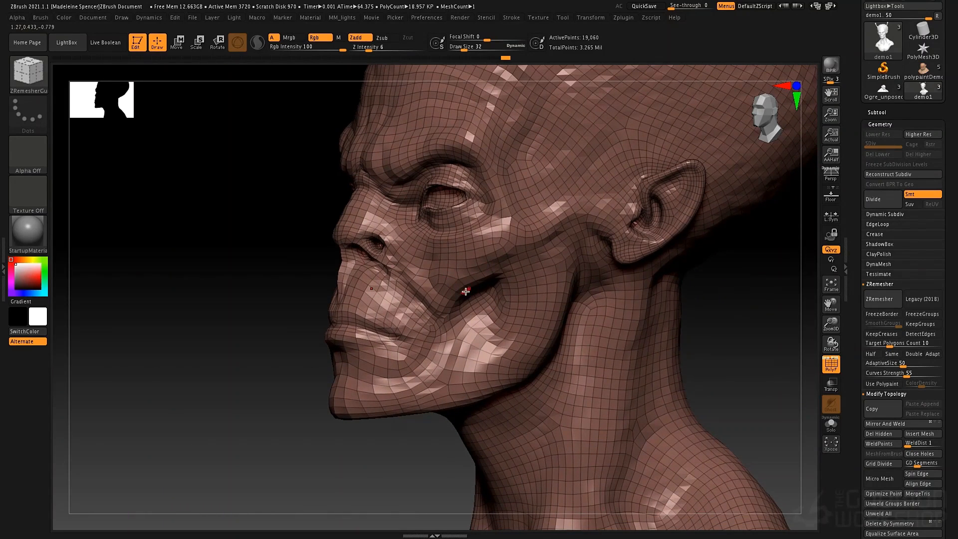
{"action": "right_click_drag", "start_coordinate": [488, 293], "coordinate": [488, 316]}
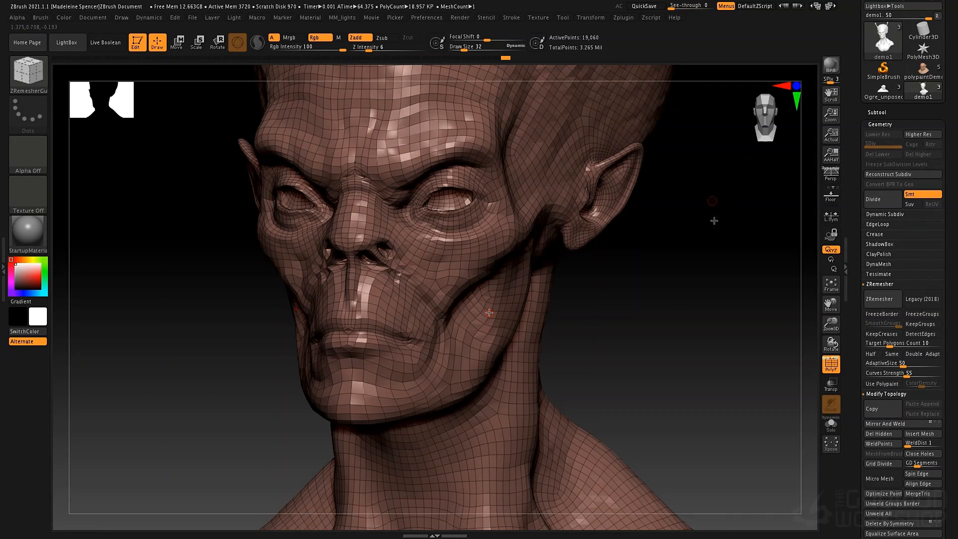
Undo the remesh and delete all guide curves, leaving the sculpt displayed without its polygon frame
{"action": "key", "text": "ctrl+z"}
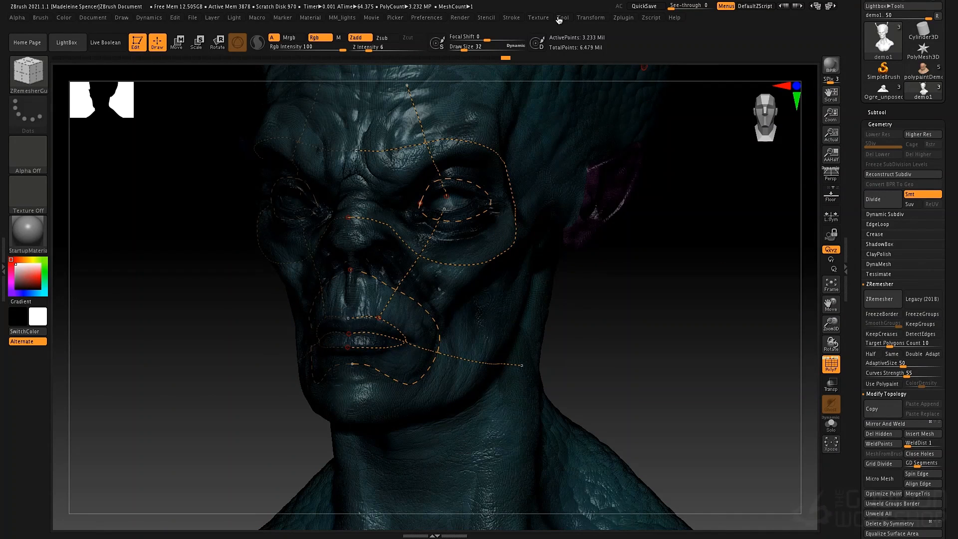
{"action": "left_click", "coordinate": [511, 22]}
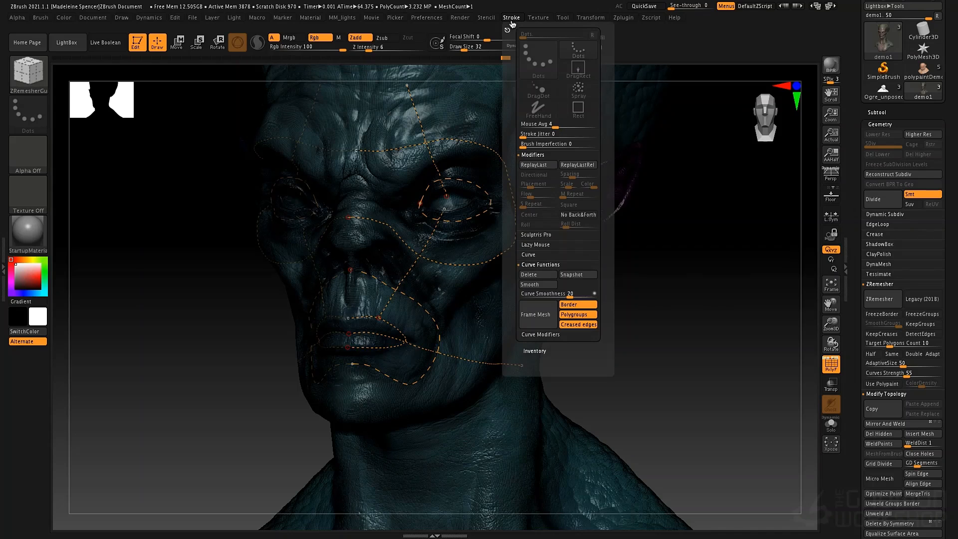
{"action": "left_click", "coordinate": [539, 274]}
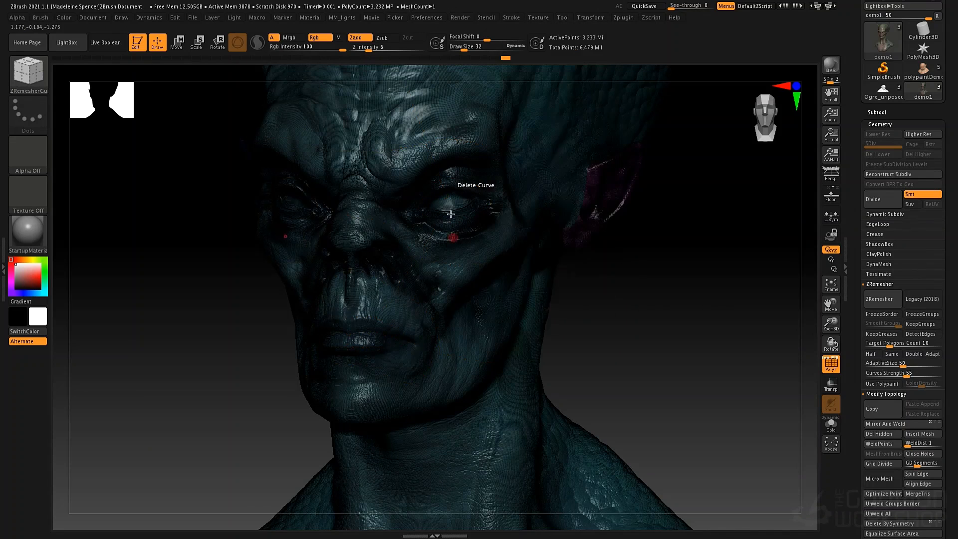
{"action": "key", "text": "shift"}
{"action": "key", "text": "shift+f"}
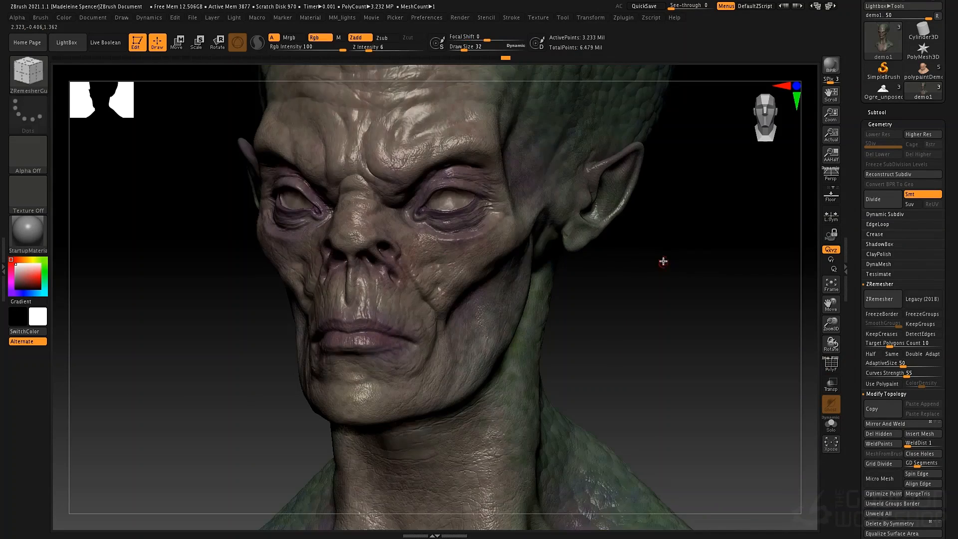
Fill the whole bust with white to replace its polypaint, and enable Use Polypaint for ZRemesher
{"action": "left_click_drag", "start_coordinate": [621, 291], "coordinate": [643, 280]}
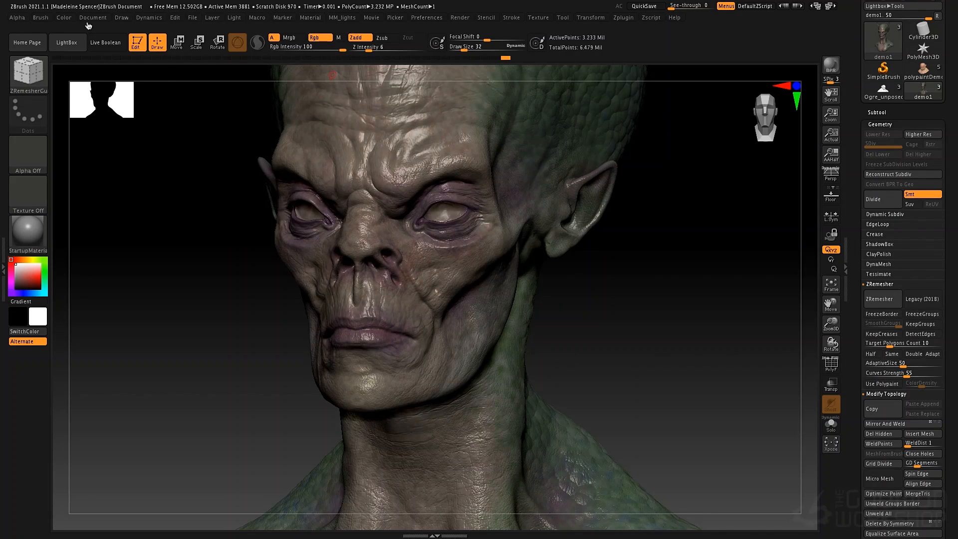
{"action": "left_click", "coordinate": [69, 18]}
{"action": "left_click", "coordinate": [92, 205]}
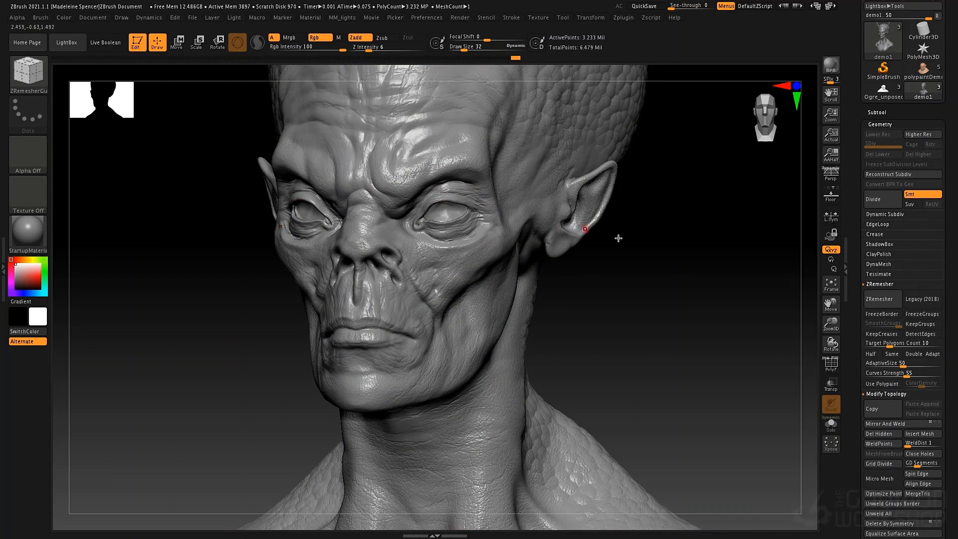
{"action": "left_click", "coordinate": [880, 385]}
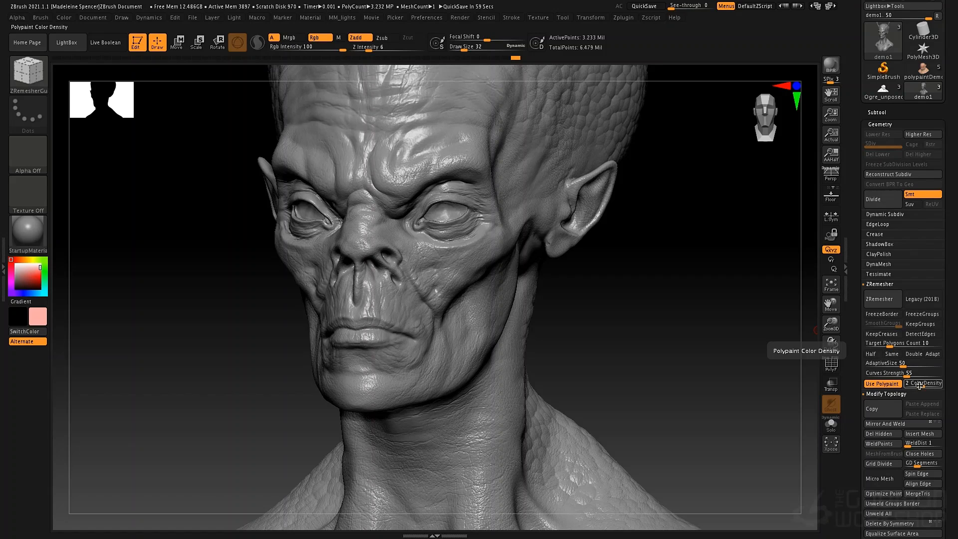
Switch to the Standard brush and set it to paint colour only, with Rgb on and Zadd off
{"action": "key", "text": "b"}
{"action": "key", "text": "s"}
{"action": "key", "text": "t"}
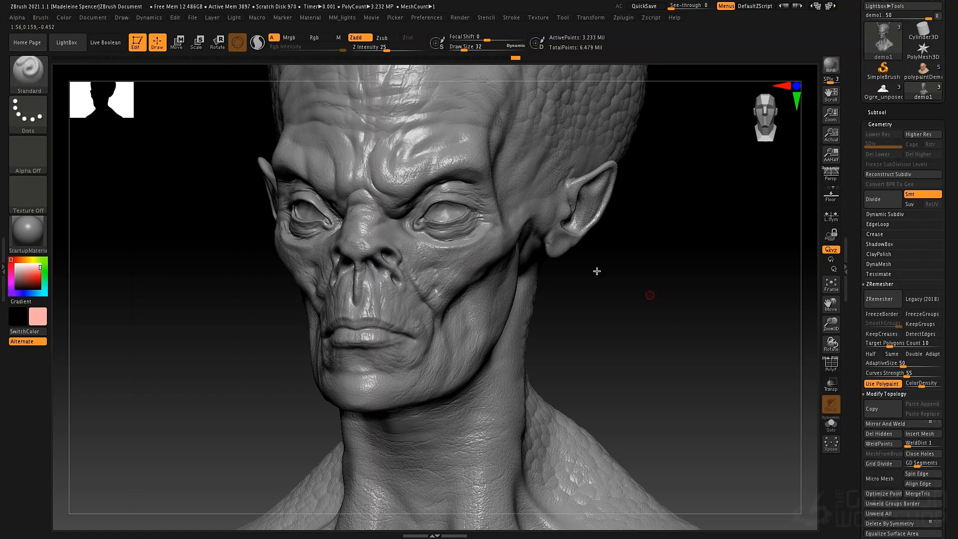
{"action": "left_click", "coordinate": [325, 38]}
{"action": "left_click", "coordinate": [324, 38]}
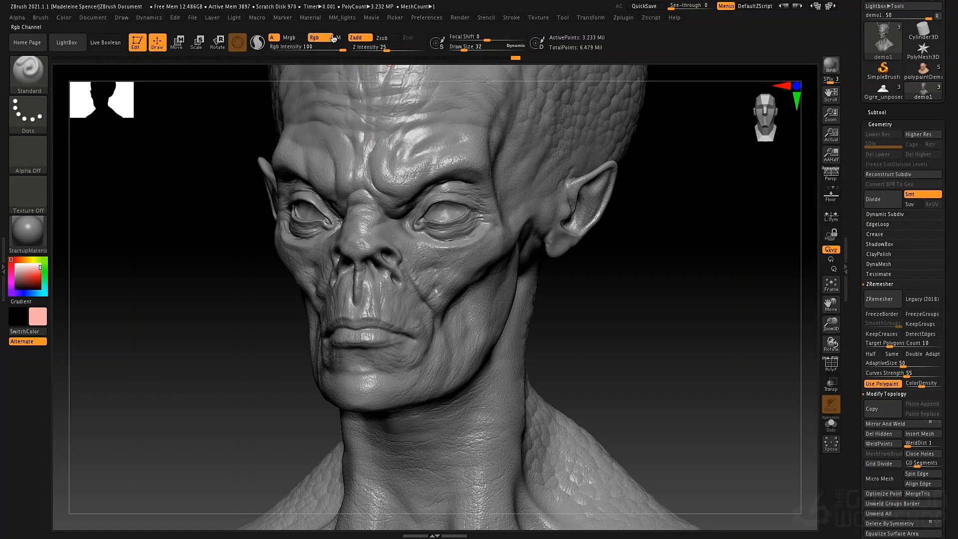
{"action": "left_click", "coordinate": [356, 38]}
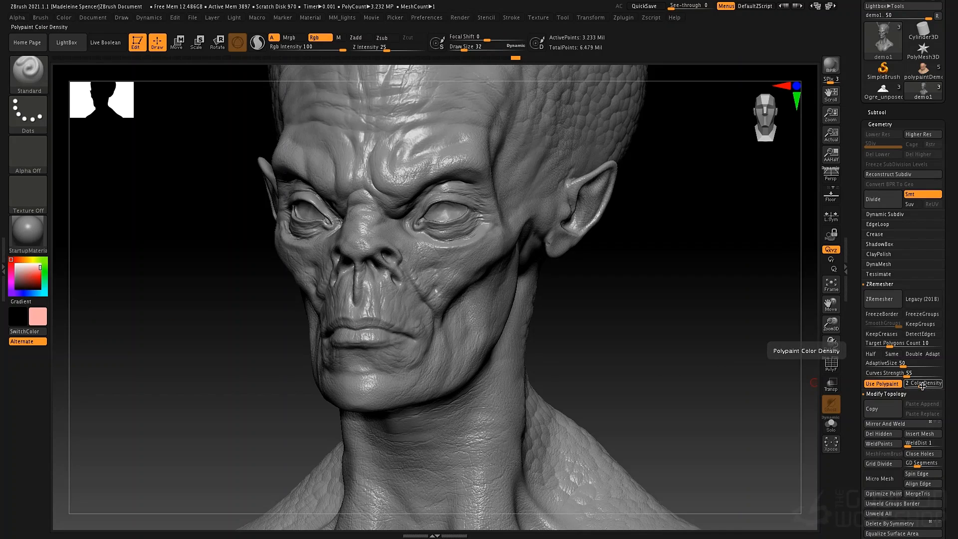
Set the Draw Size to 217 and paint the eyes, nose, cheeks and mouth area of the face in pink
{"action": "key", "text": "ctrl"}
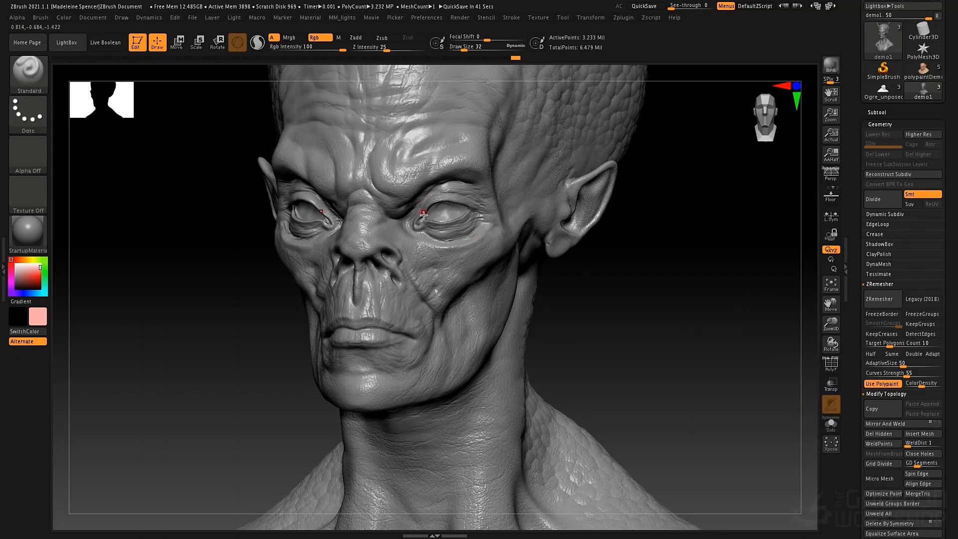
{"action": "key", "text": "space"}
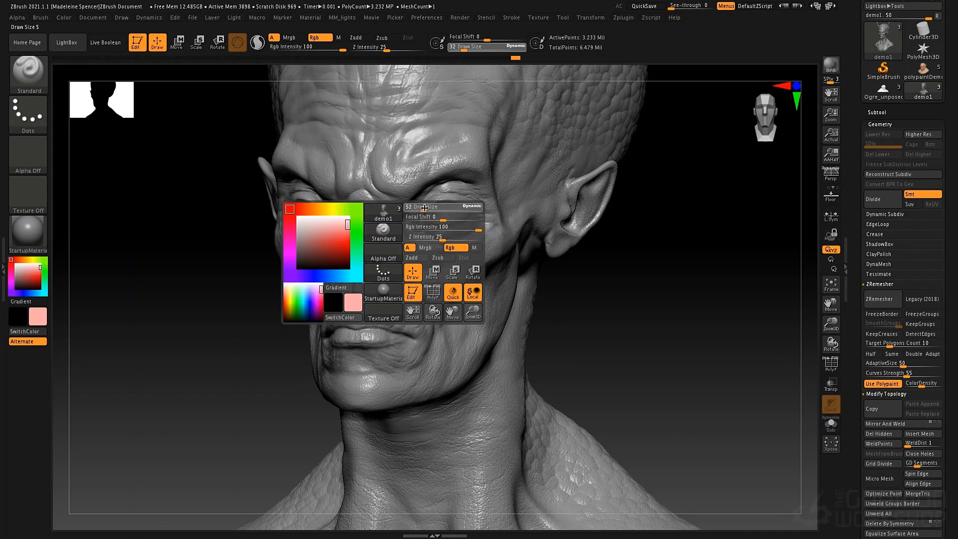
{"action": "left_click_drag", "start_coordinate": [434, 208], "coordinate": [441, 208]}
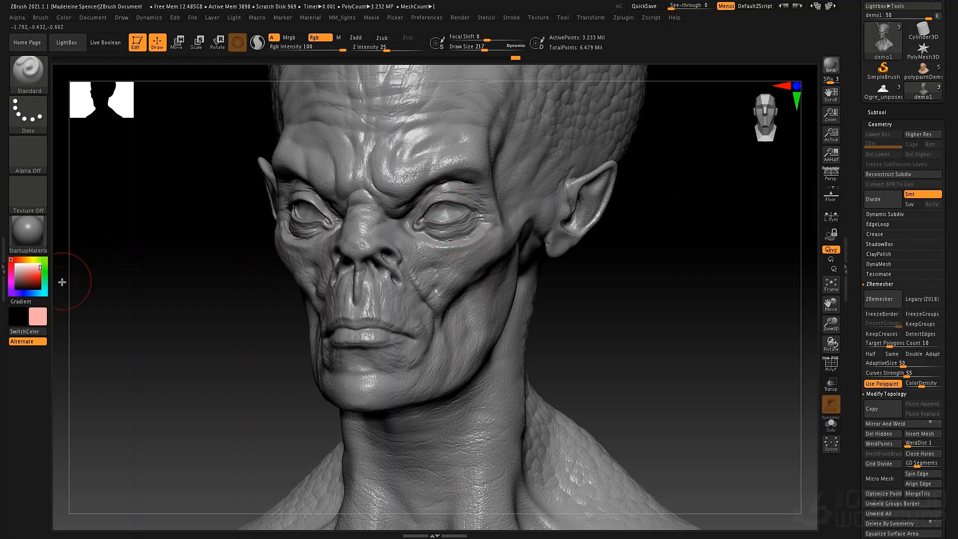
{"action": "mouse_move", "coordinate": [405, 217]}
{"action": "left_mouse_down"}
{"action": "mouse_move", "coordinate": [474, 200]}
{"action": "mouse_move", "coordinate": [464, 244]}
{"action": "mouse_move", "coordinate": [449, 215]}
{"action": "mouse_move", "coordinate": [356, 204]}
{"action": "mouse_move", "coordinate": [371, 262]}
{"action": "mouse_move", "coordinate": [394, 272]}
{"action": "mouse_move", "coordinate": [380, 329]}
{"action": "mouse_move", "coordinate": [414, 304]}
{"action": "mouse_move", "coordinate": [434, 319]}
{"action": "mouse_move", "coordinate": [369, 349]}
{"action": "mouse_move", "coordinate": [424, 354]}
{"action": "mouse_move", "coordinate": [481, 251]}
{"action": "left_mouse_up"}
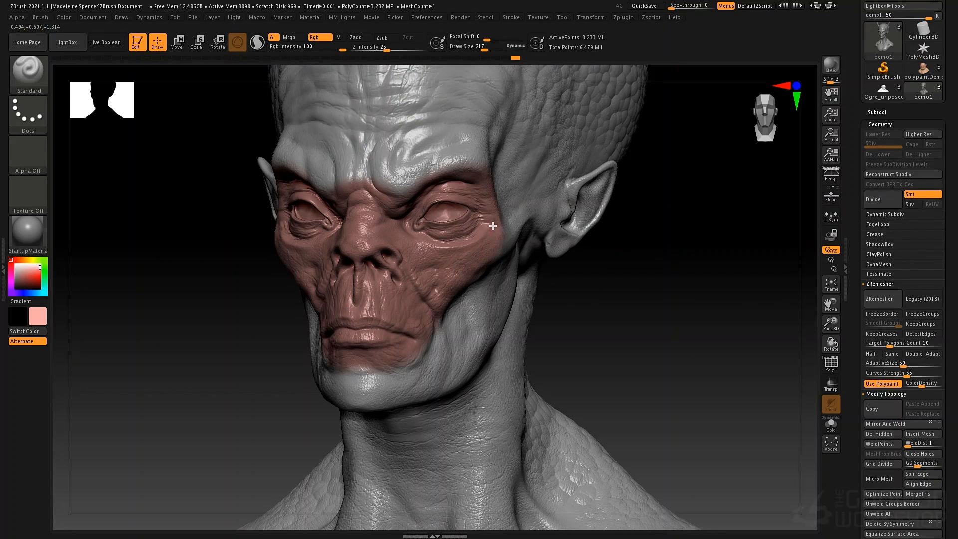
Raise the ZRemesher polypaint Color Density to 3.15322
{"action": "left_click", "coordinate": [925, 384]}
{"action": "left_click_drag", "start_coordinate": [926, 385], "coordinate": [932, 388]}
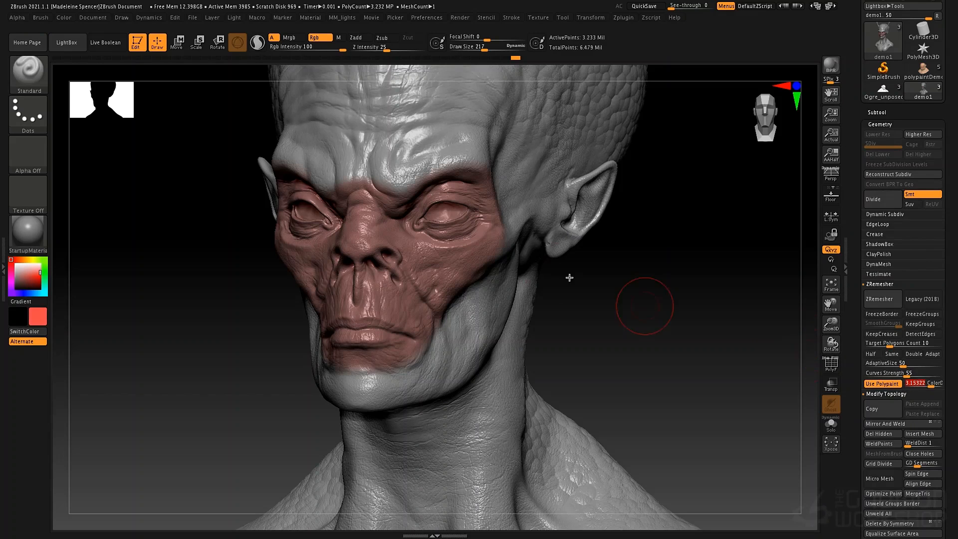
Paint the eye sockets and upper cheeks of the face in the stronger red density colour
{"action": "mouse_move", "coordinate": [468, 236]}
{"action": "left_mouse_down"}
{"action": "mouse_move", "coordinate": [420, 224]}
{"action": "mouse_move", "coordinate": [474, 210]}
{"action": "mouse_move", "coordinate": [441, 203]}
{"action": "mouse_move", "coordinate": [407, 220]}
{"action": "mouse_move", "coordinate": [458, 189]}
{"action": "left_mouse_up"}
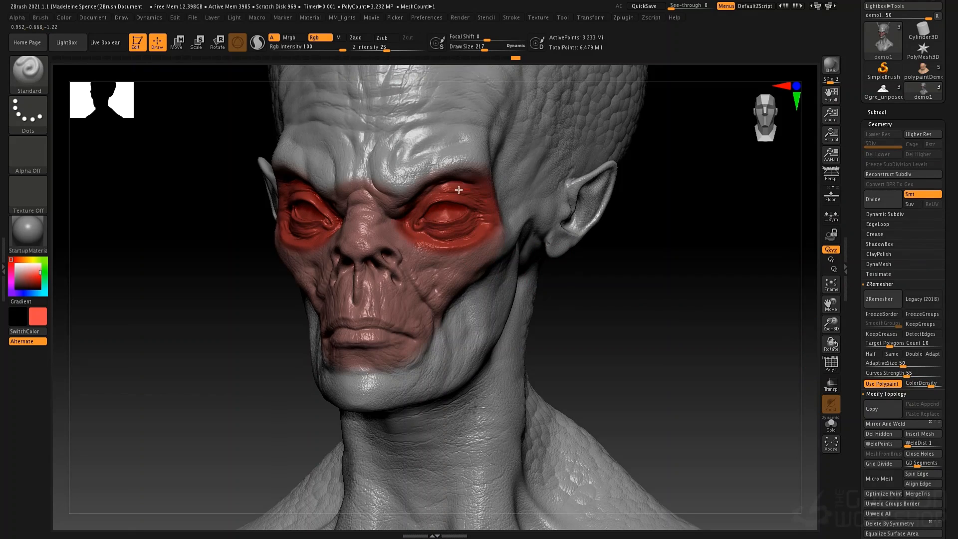
{"action": "mouse_move", "coordinate": [417, 245]}
{"action": "left_mouse_down"}
{"action": "mouse_move", "coordinate": [434, 265]}
{"action": "mouse_move", "coordinate": [467, 264]}
{"action": "mouse_move", "coordinate": [477, 252]}
{"action": "left_mouse_up"}
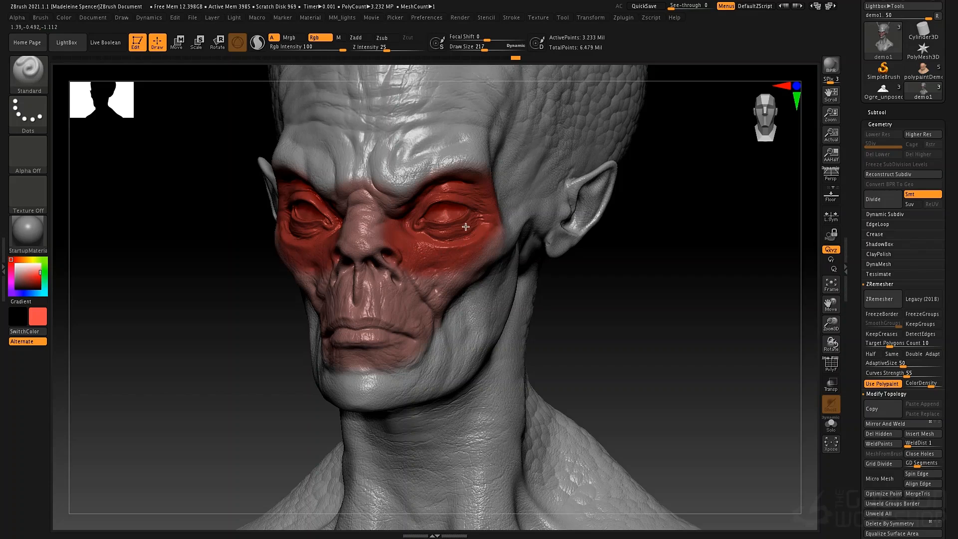
Lower the polypaint Color Density to a pale pink and paint the brow, temples, cheeks and jaw around the eyes
{"action": "left_click_drag", "start_coordinate": [930, 383], "coordinate": [920, 383]}
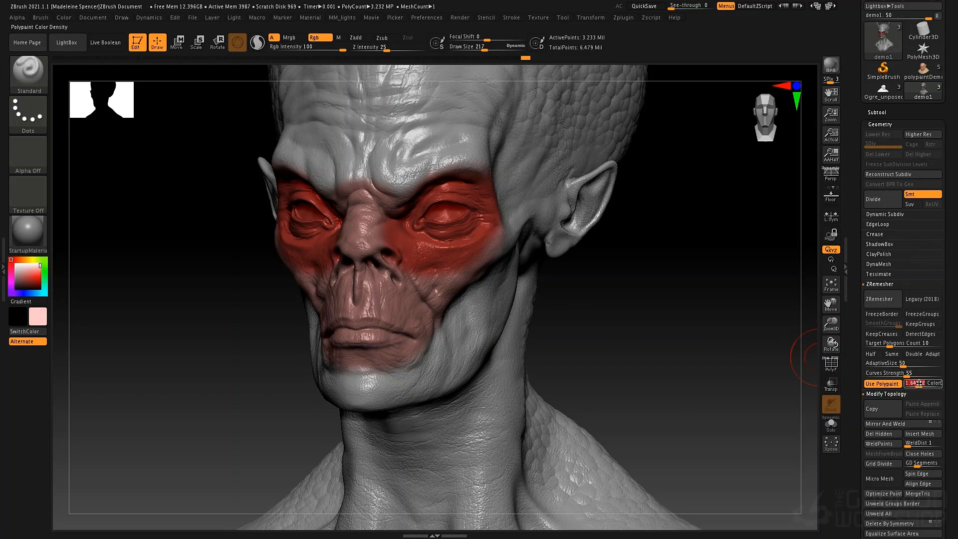
{"action": "mouse_move", "coordinate": [456, 329]}
{"action": "left_mouse_down"}
{"action": "mouse_move", "coordinate": [365, 379]}
{"action": "mouse_move", "coordinate": [456, 332]}
{"action": "mouse_move", "coordinate": [467, 302]}
{"action": "left_mouse_up"}
{"action": "mouse_move", "coordinate": [522, 222]}
{"action": "left_mouse_down"}
{"action": "mouse_move", "coordinate": [490, 161]}
{"action": "mouse_move", "coordinate": [394, 132]}
{"action": "mouse_move", "coordinate": [395, 172]}
{"action": "mouse_move", "coordinate": [479, 150]}
{"action": "left_mouse_up"}
{"action": "right_click_drag", "start_coordinate": [442, 165], "coordinate": [406, 186]}
{"action": "mouse_move", "coordinate": [432, 179]}
{"action": "left_mouse_down"}
{"action": "mouse_move", "coordinate": [473, 137]}
{"action": "mouse_move", "coordinate": [531, 173]}
{"action": "mouse_move", "coordinate": [533, 247]}
{"action": "mouse_move", "coordinate": [513, 212]}
{"action": "mouse_move", "coordinate": [491, 298]}
{"action": "mouse_move", "coordinate": [505, 315]}
{"action": "left_mouse_up"}
{"action": "left_click_drag", "start_coordinate": [414, 308], "coordinate": [465, 328]}
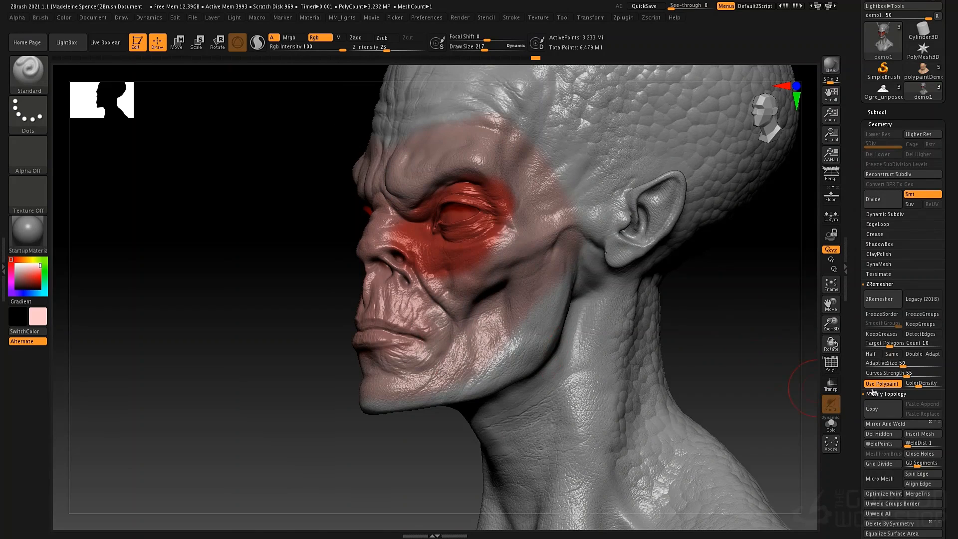
Set the polypaint Color Density to 0.25 and paint the jawline and the temple in front of the ear in cyan
{"action": "left_click_drag", "start_coordinate": [916, 384], "coordinate": [911, 388]}
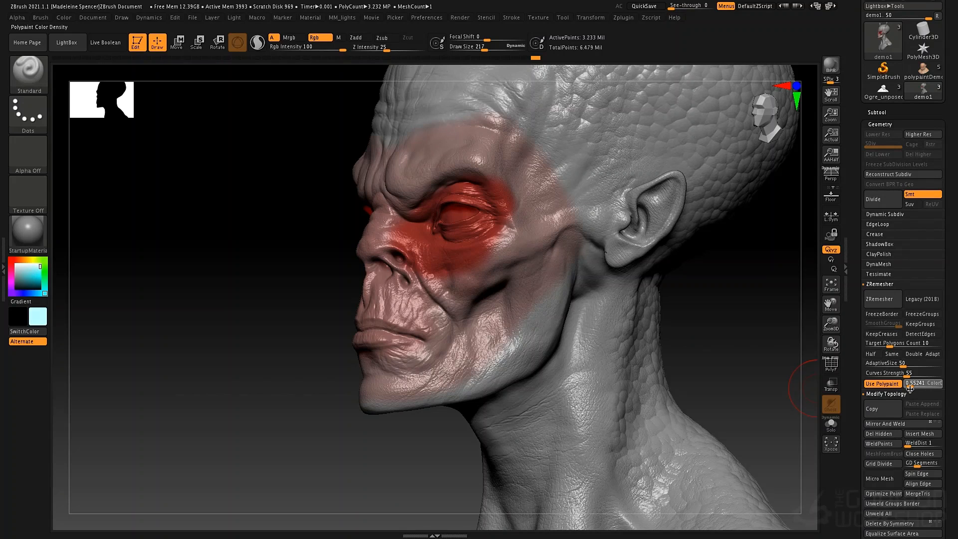
{"action": "left_click_drag", "start_coordinate": [909, 387], "coordinate": [905, 388]}
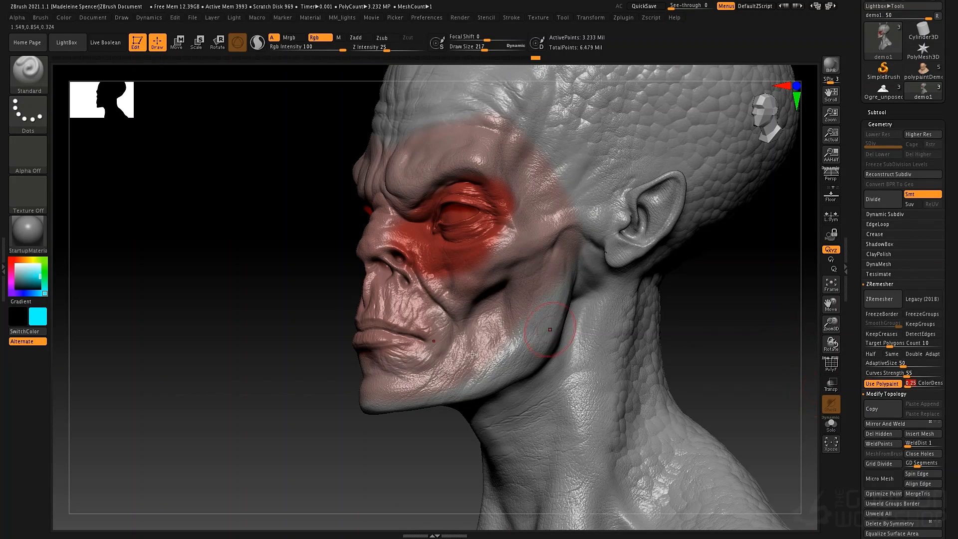
{"action": "mouse_move", "coordinate": [546, 352]}
{"action": "left_mouse_down"}
{"action": "mouse_move", "coordinate": [506, 381]}
{"action": "mouse_move", "coordinate": [574, 349]}
{"action": "mouse_move", "coordinate": [539, 368]}
{"action": "mouse_move", "coordinate": [603, 190]}
{"action": "mouse_move", "coordinate": [570, 131]}
{"action": "mouse_move", "coordinate": [579, 154]}
{"action": "left_mouse_up"}
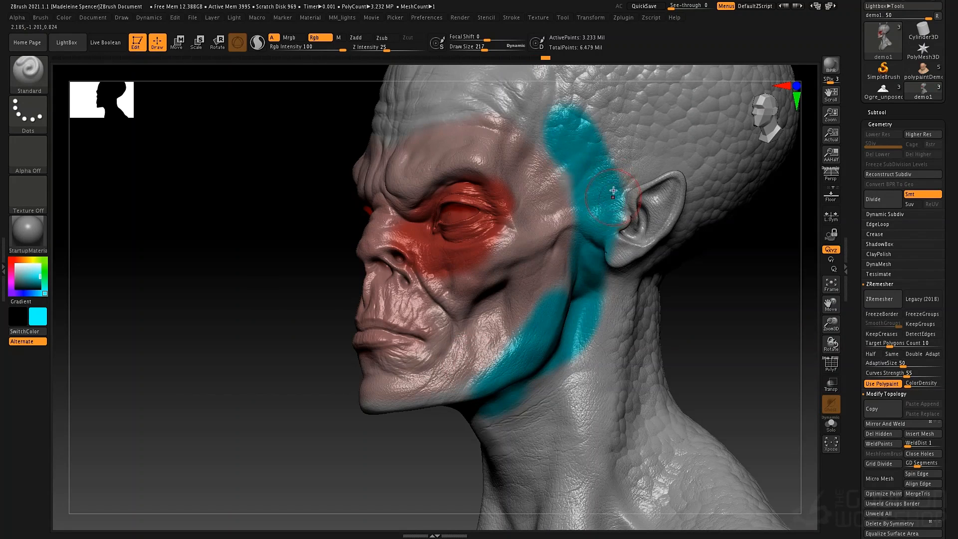
Set the Draw Size to 367 and paint the forehead, throat, side of the neck and ear in cyan
{"action": "mouse_move", "coordinate": [613, 193]}
{"action": "right_mouse_down", "text": "ctrl"}
{"action": "mouse_move", "coordinate": [579, 135]}
{"action": "mouse_move", "coordinate": [575, 182]}
{"action": "right_mouse_up", "text": "ctrl"}
{"action": "key", "text": "space"}
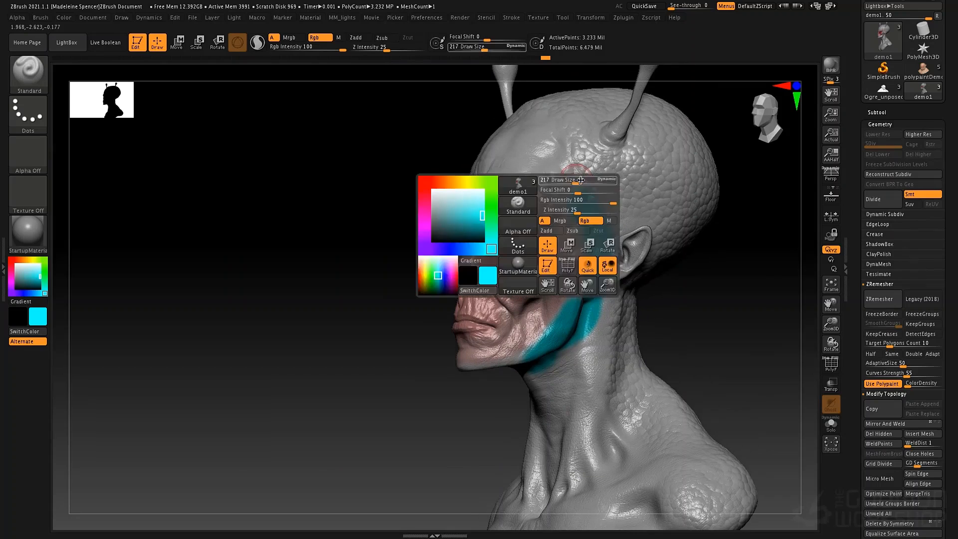
{"action": "mouse_move", "coordinate": [575, 182]}
{"action": "left_mouse_down"}
{"action": "mouse_move", "coordinate": [584, 179]}
{"action": "mouse_move", "coordinate": [527, 157]}
{"action": "mouse_move", "coordinate": [480, 185]}
{"action": "mouse_move", "coordinate": [549, 122]}
{"action": "mouse_move", "coordinate": [619, 214]}
{"action": "mouse_move", "coordinate": [606, 232]}
{"action": "left_mouse_up"}
{"action": "mouse_move", "coordinate": [604, 344]}
{"action": "left_mouse_down"}
{"action": "mouse_move", "coordinate": [606, 374]}
{"action": "mouse_move", "coordinate": [591, 344]}
{"action": "mouse_move", "coordinate": [532, 391]}
{"action": "mouse_move", "coordinate": [491, 347]}
{"action": "left_mouse_up"}
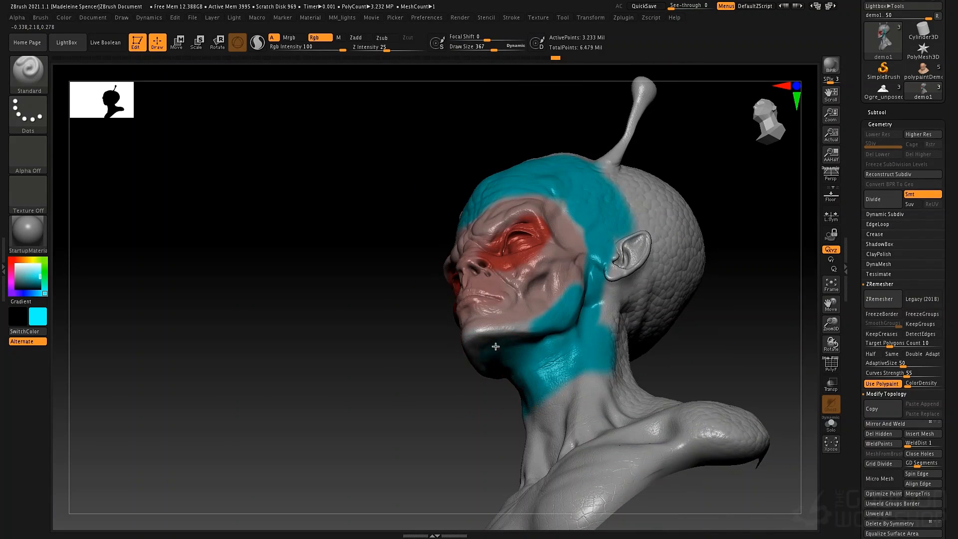
{"action": "mouse_move", "coordinate": [558, 365]}
{"action": "left_mouse_down"}
{"action": "mouse_move", "coordinate": [603, 389]}
{"action": "mouse_move", "coordinate": [567, 388]}
{"action": "mouse_move", "coordinate": [633, 238]}
{"action": "left_mouse_up"}
Extend the cyan paint over the scalp above the ear, around the antenna base and down the neck
{"action": "right_click_drag", "start_coordinate": [624, 245], "coordinate": [620, 310]}
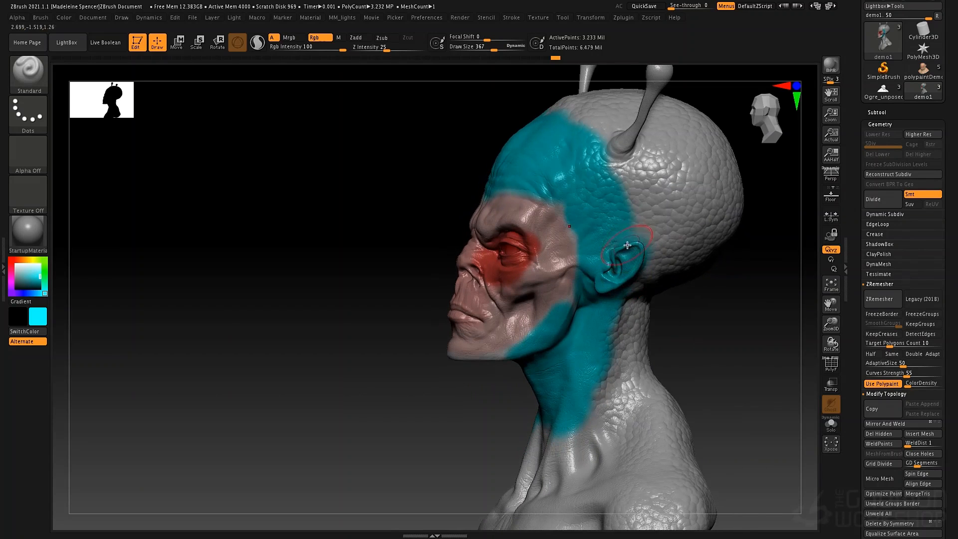
{"action": "mouse_move", "coordinate": [627, 245]}
{"action": "left_mouse_down"}
{"action": "mouse_move", "coordinate": [641, 219]}
{"action": "mouse_move", "coordinate": [612, 225]}
{"action": "left_mouse_up"}
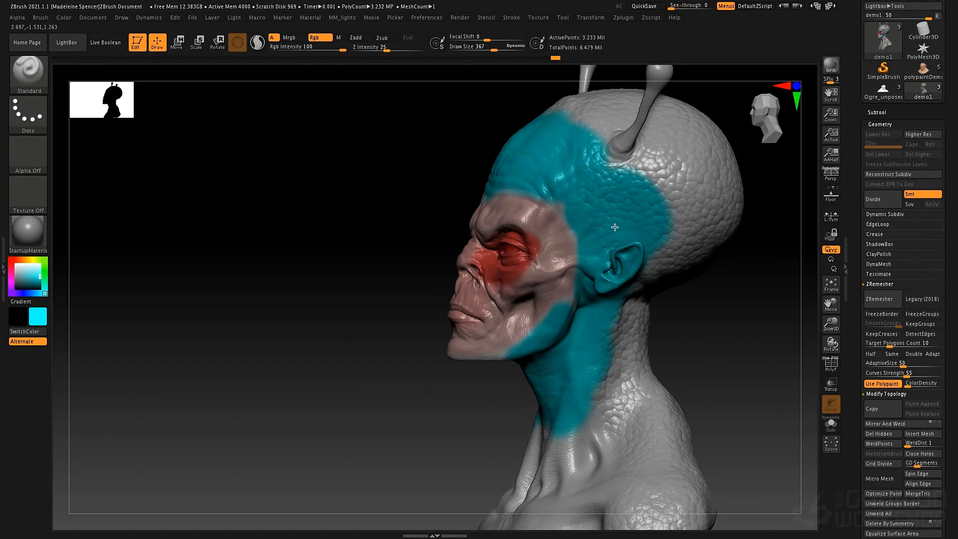
{"action": "left_click_drag", "start_coordinate": [603, 189], "coordinate": [599, 181]}
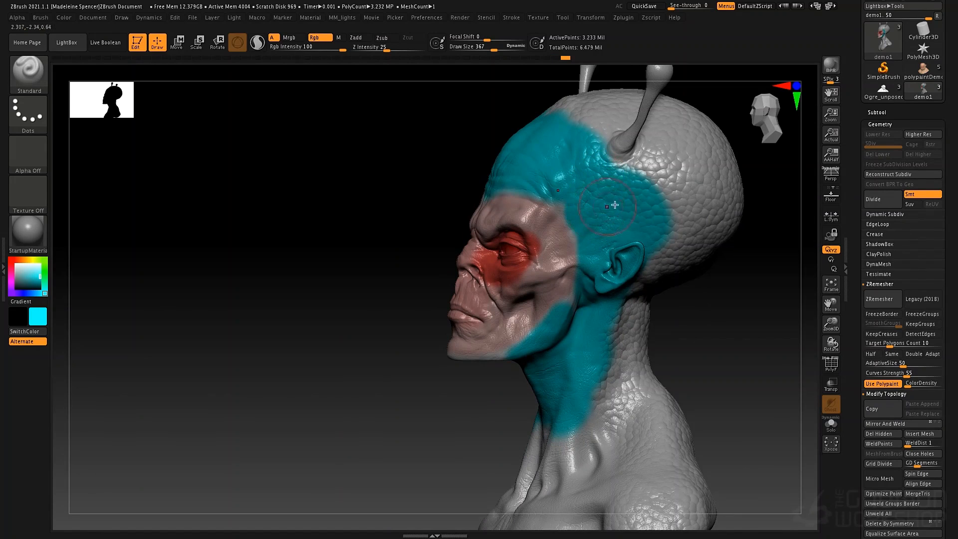
{"action": "left_click_drag", "start_coordinate": [567, 403], "coordinate": [549, 430]}
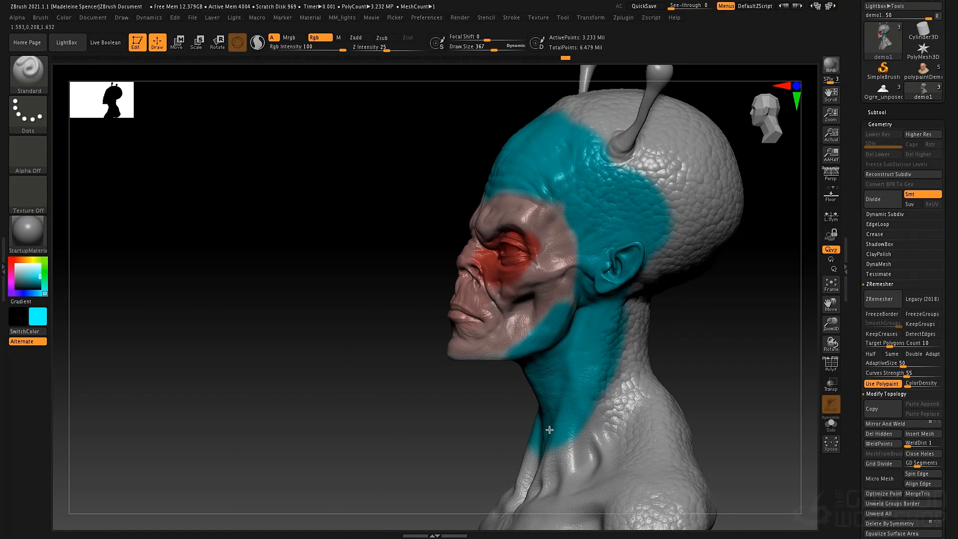
{"action": "left_click_drag", "start_coordinate": [605, 176], "coordinate": [632, 174]}
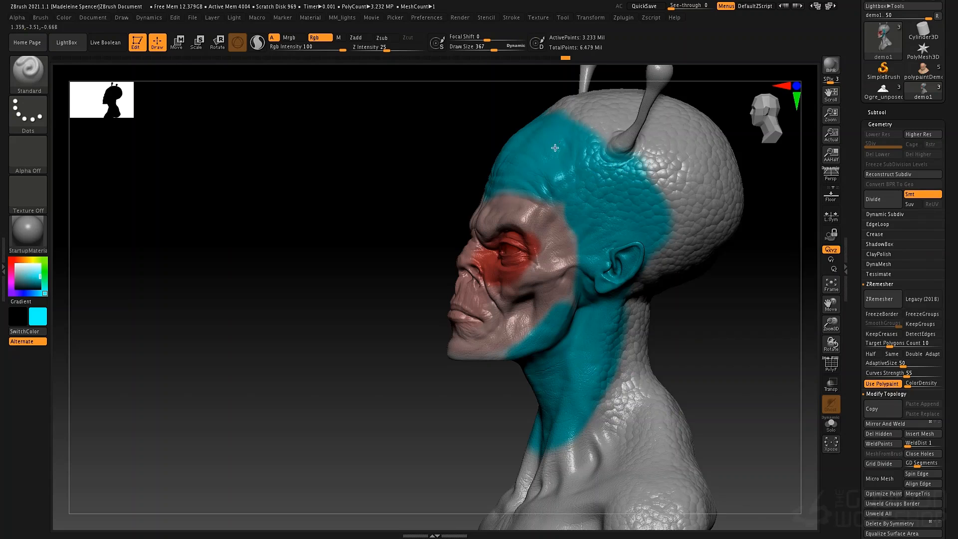
{"action": "left_click_drag", "start_coordinate": [555, 148], "coordinate": [553, 149]}
{"action": "left_click_drag", "start_coordinate": [380, 155], "coordinate": [519, 147]}
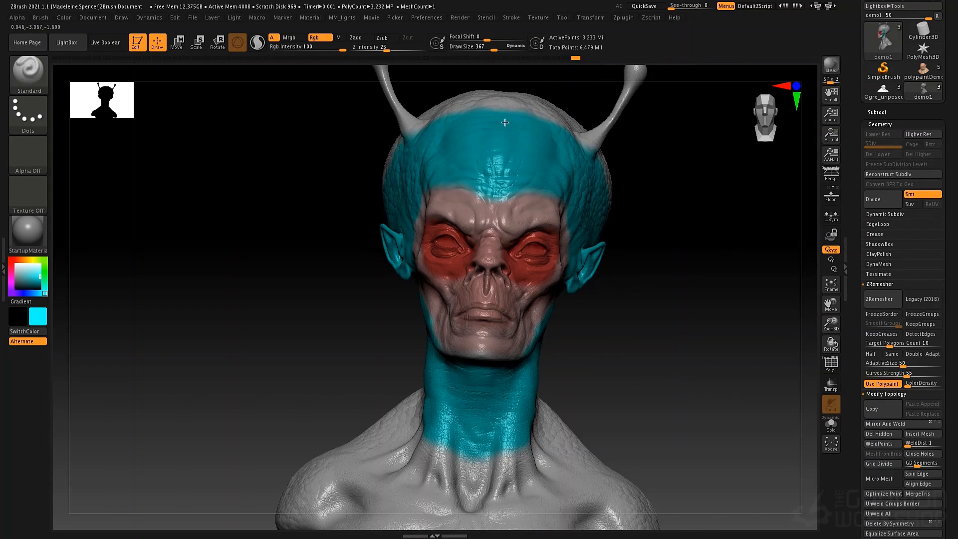
Raise the polypaint Color Density to 2.18548 and paint the lower cheeks, jaw and chin in pink
{"action": "left_click_drag", "start_coordinate": [631, 263], "coordinate": [626, 305]}
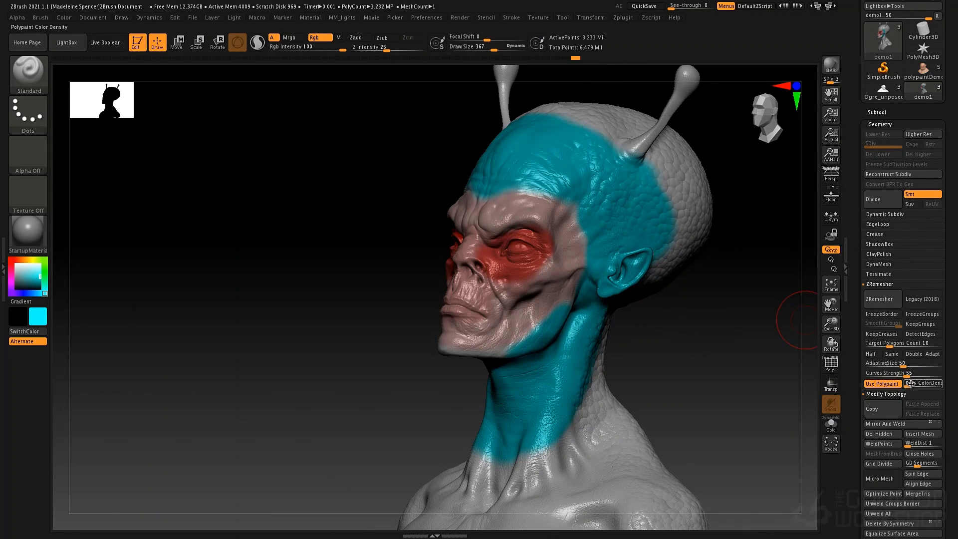
{"action": "left_click_drag", "start_coordinate": [911, 384], "coordinate": [923, 385]}
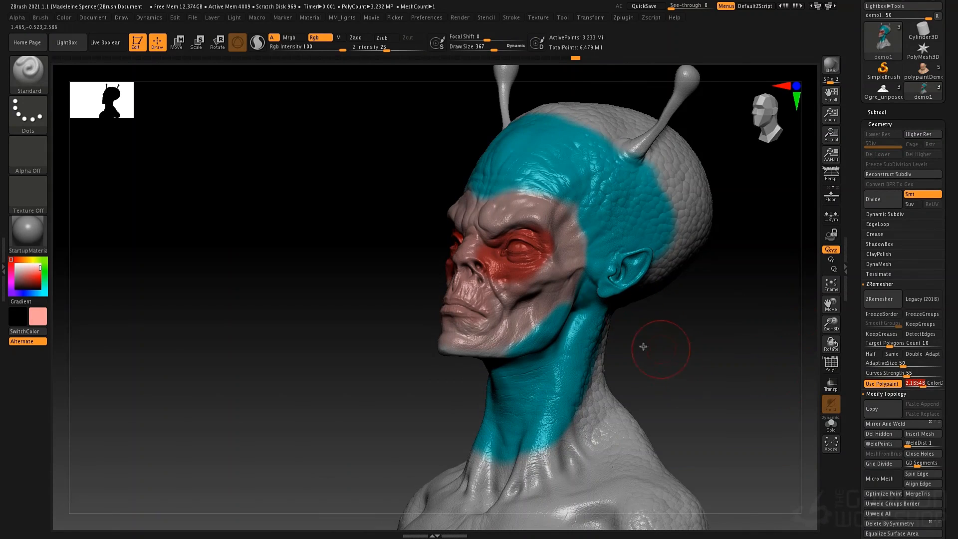
{"action": "right_click_drag", "start_coordinate": [608, 313], "coordinate": [491, 348], "text": "ctrl"}
{"action": "mouse_move", "coordinate": [488, 345]}
{"action": "left_mouse_down"}
{"action": "mouse_move", "coordinate": [514, 324]}
{"action": "mouse_move", "coordinate": [529, 285]}
{"action": "mouse_move", "coordinate": [454, 329]}
{"action": "mouse_move", "coordinate": [433, 306]}
{"action": "left_mouse_up"}
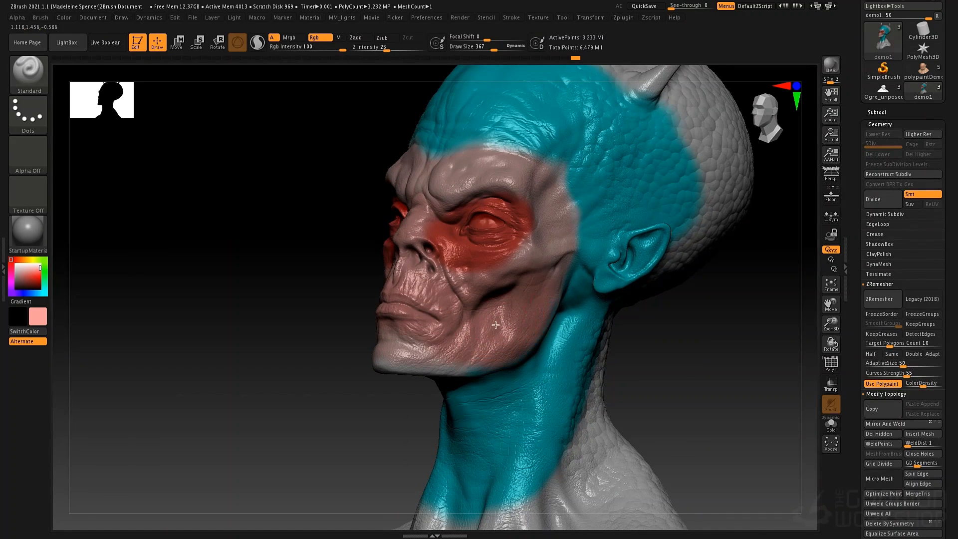
{"action": "mouse_move", "coordinate": [463, 353]}
{"action": "left_mouse_down"}
{"action": "mouse_move", "coordinate": [382, 357]}
{"action": "mouse_move", "coordinate": [464, 348]}
{"action": "left_mouse_up"}
{"action": "left_click_drag", "start_coordinate": [319, 351], "coordinate": [564, 346]}
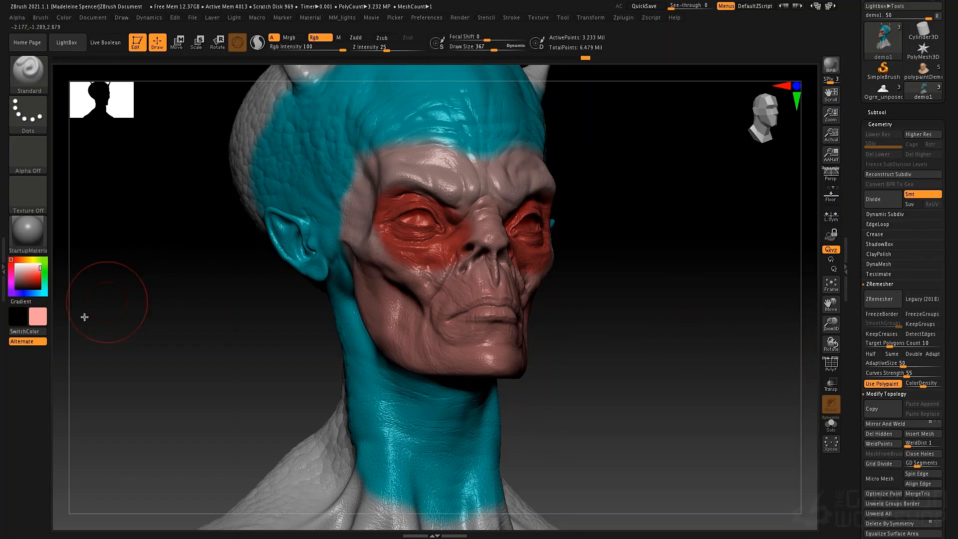
Pick the red density colour from the eye area and paint the brows and nose with it
{"action": "left_click_drag", "start_coordinate": [38, 318], "coordinate": [429, 258]}
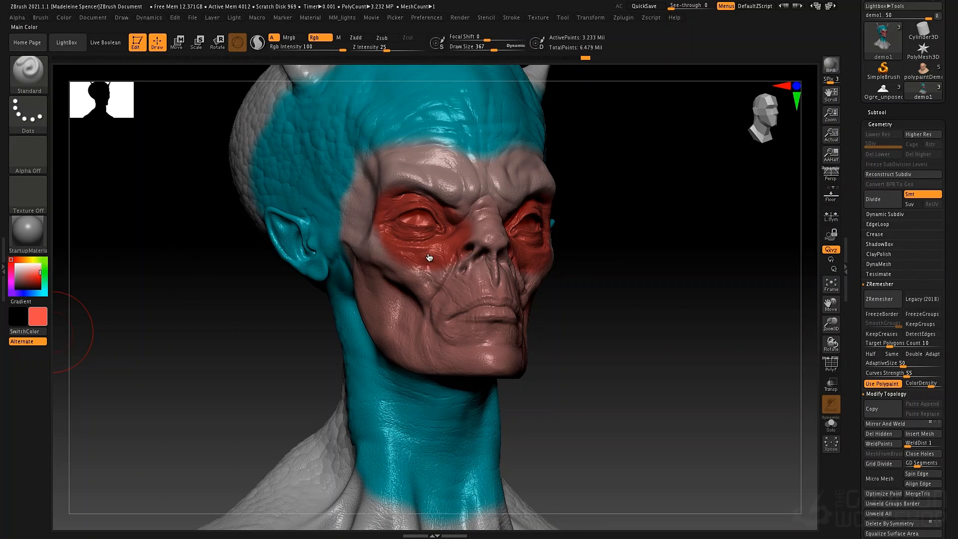
{"action": "mouse_move", "coordinate": [464, 227]}
{"action": "left_mouse_down"}
{"action": "mouse_move", "coordinate": [483, 222]}
{"action": "mouse_move", "coordinate": [441, 228]}
{"action": "mouse_move", "coordinate": [398, 215]}
{"action": "left_mouse_up"}
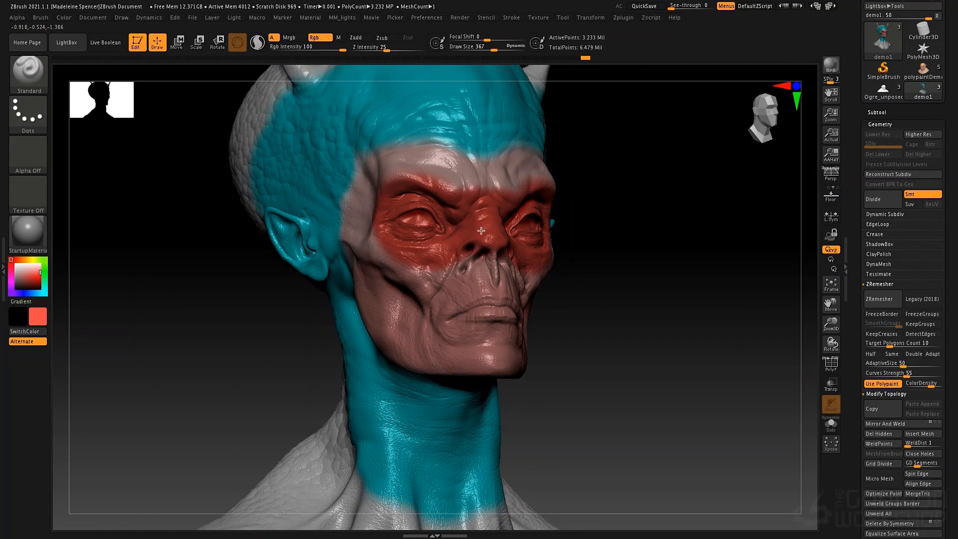
{"action": "mouse_move", "coordinate": [481, 231]}
{"action": "left_mouse_down"}
{"action": "mouse_move", "coordinate": [488, 257]}
{"action": "mouse_move", "coordinate": [491, 241]}
{"action": "left_mouse_up"}
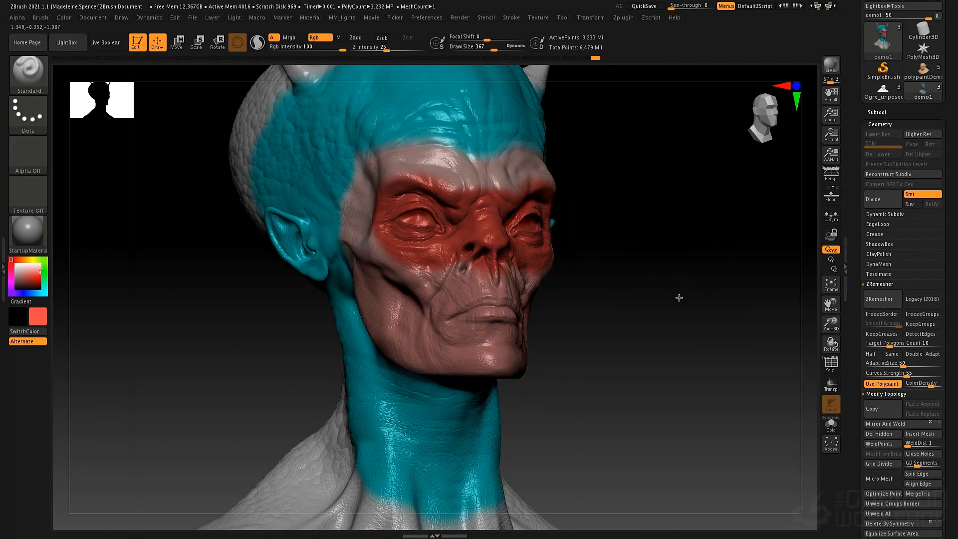
Set the ZRemesher Curves Strength to 50 and run ZRemesher on the polypainted bust
{"action": "left_click_drag", "start_coordinate": [679, 297], "coordinate": [676, 306], "text": "shift"}
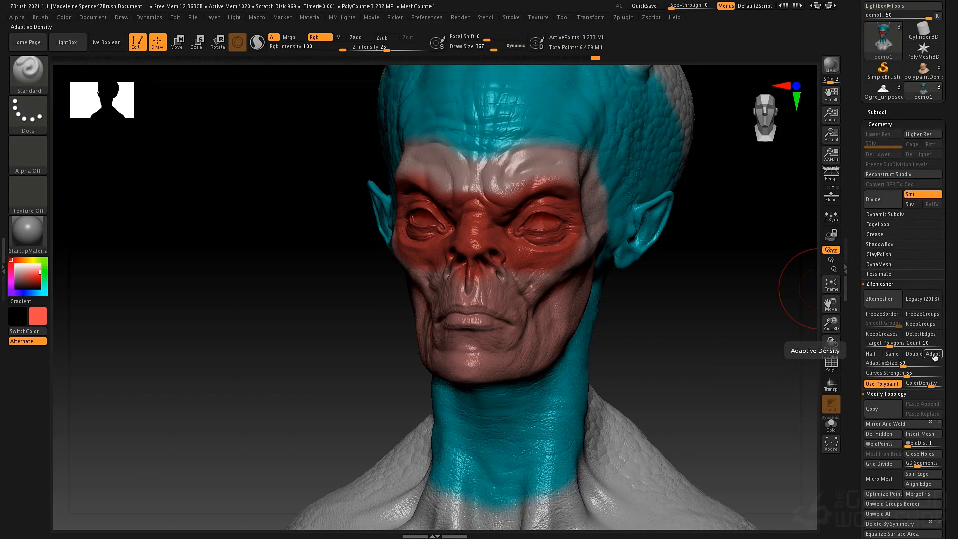
{"action": "left_click", "coordinate": [907, 373]}
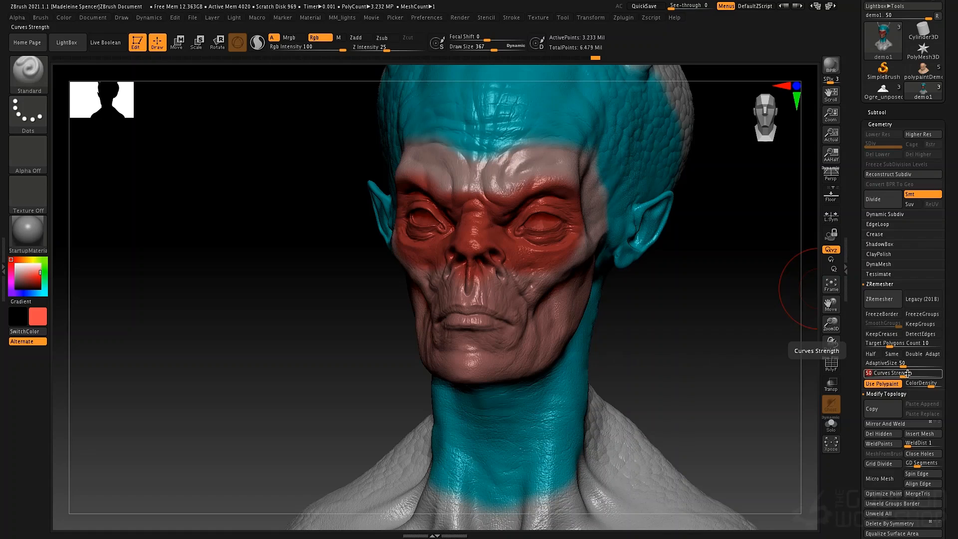
{"action": "key", "text": "Return"}
{"action": "left_click", "coordinate": [883, 299]}
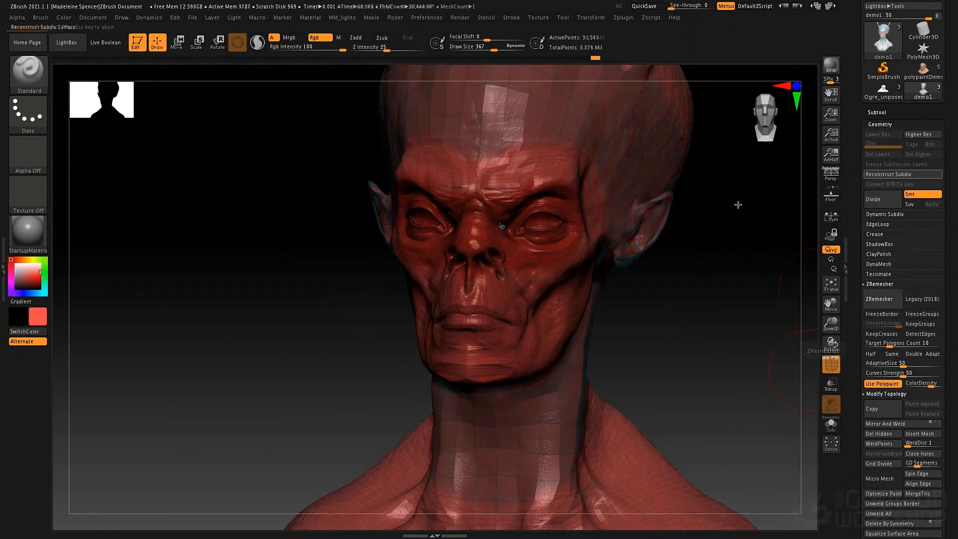
Switch the paint colour to white and examine the remeshed polygon density on the neck, shoulders and face
{"action": "left_click_drag", "start_coordinate": [35, 280], "coordinate": [15, 264]}
{"action": "left_click_drag", "start_coordinate": [614, 336], "coordinate": [491, 344]}
{"action": "right_click_drag", "start_coordinate": [491, 343], "coordinate": [568, 168]}
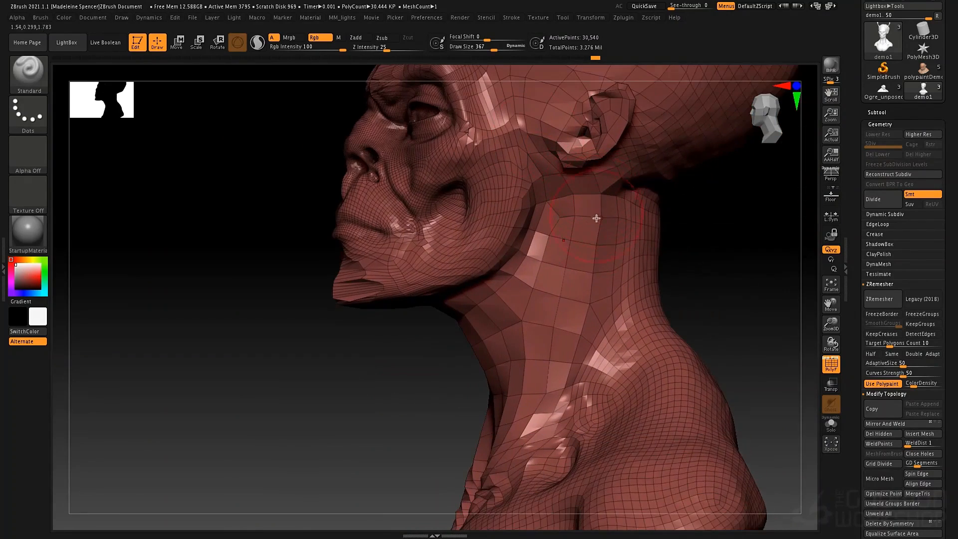
{"action": "mouse_move", "coordinate": [533, 337]}
{"action": "right_mouse_down"}
{"action": "mouse_move", "coordinate": [569, 310]}
{"action": "mouse_move", "coordinate": [545, 353]}
{"action": "mouse_move", "coordinate": [500, 196]}
{"action": "right_mouse_up"}
{"action": "right_click_drag", "start_coordinate": [473, 296], "coordinate": [380, 317]}
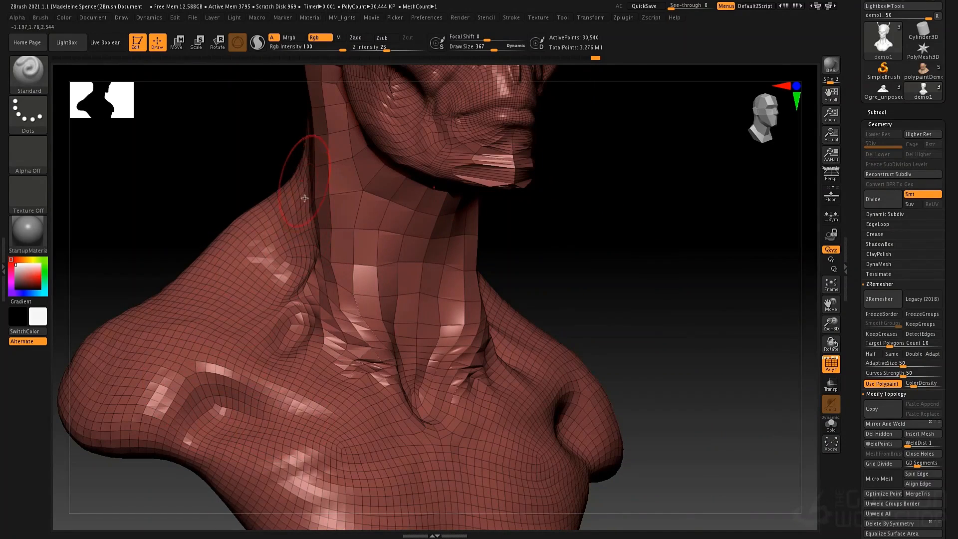
{"action": "right_click_drag", "start_coordinate": [299, 231], "coordinate": [311, 246]}
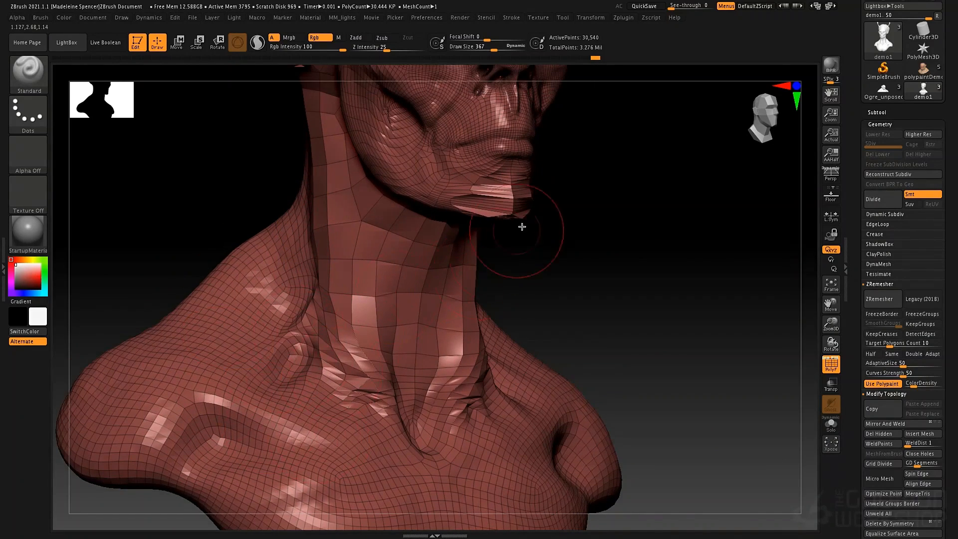
{"action": "right_click_drag", "start_coordinate": [519, 226], "coordinate": [470, 291], "text": "alt"}
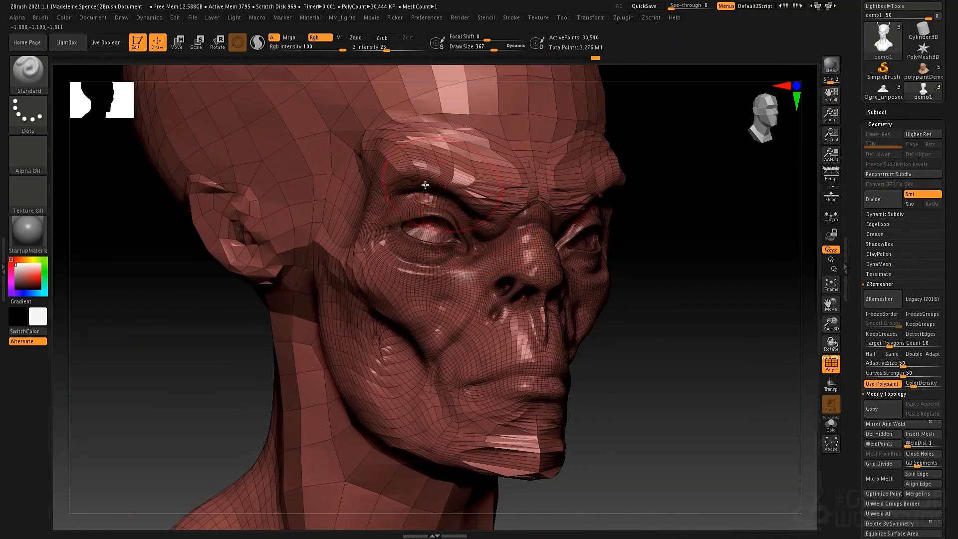
Undo the remesh to restore the polypainted high-resolution bust, and hide the polyframe
{"action": "mouse_move", "coordinate": [509, 266]}
{"action": "right_mouse_down"}
{"action": "mouse_move", "coordinate": [428, 269]}
{"action": "mouse_move", "coordinate": [513, 263]}
{"action": "right_mouse_up"}
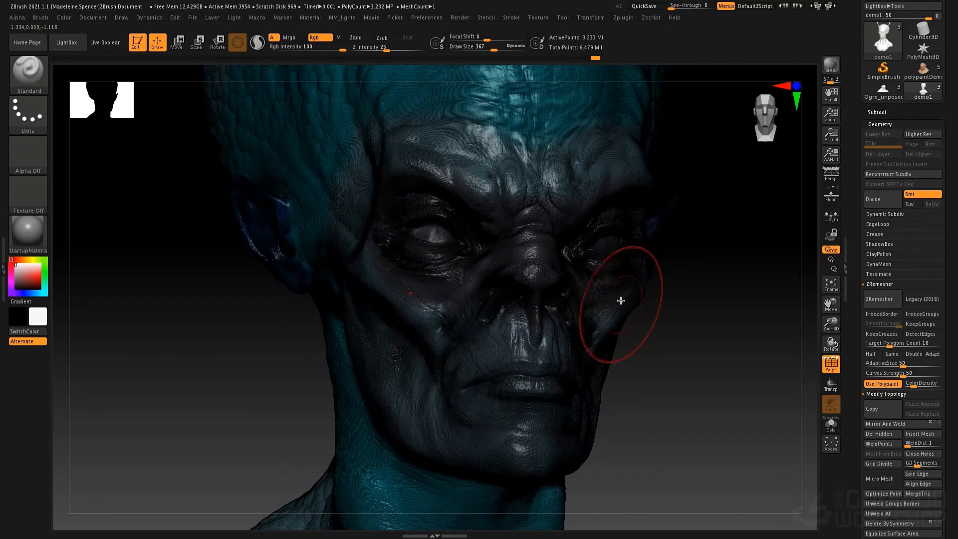
{"action": "key", "text": "shift"}
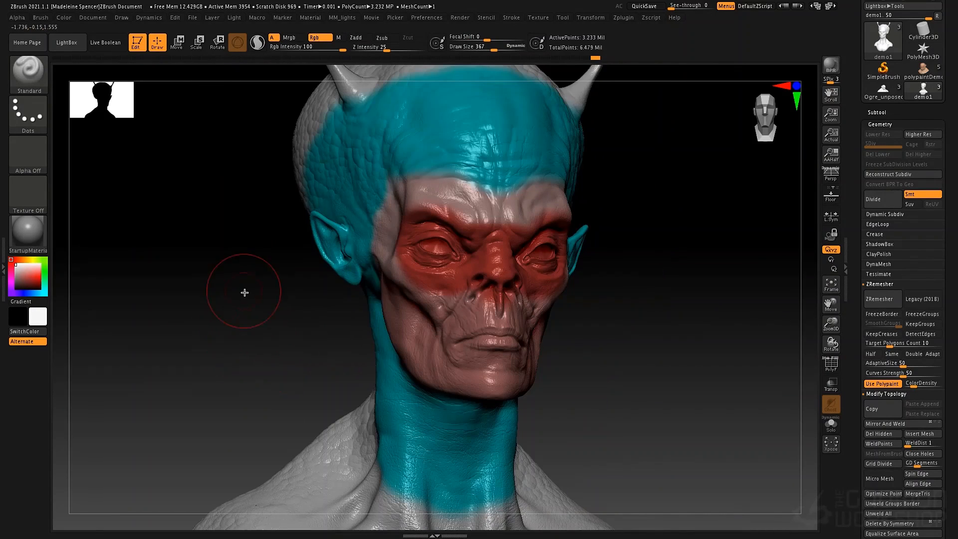
{"action": "left_click_drag", "start_coordinate": [240, 327], "coordinate": [211, 331], "text": "alt"}
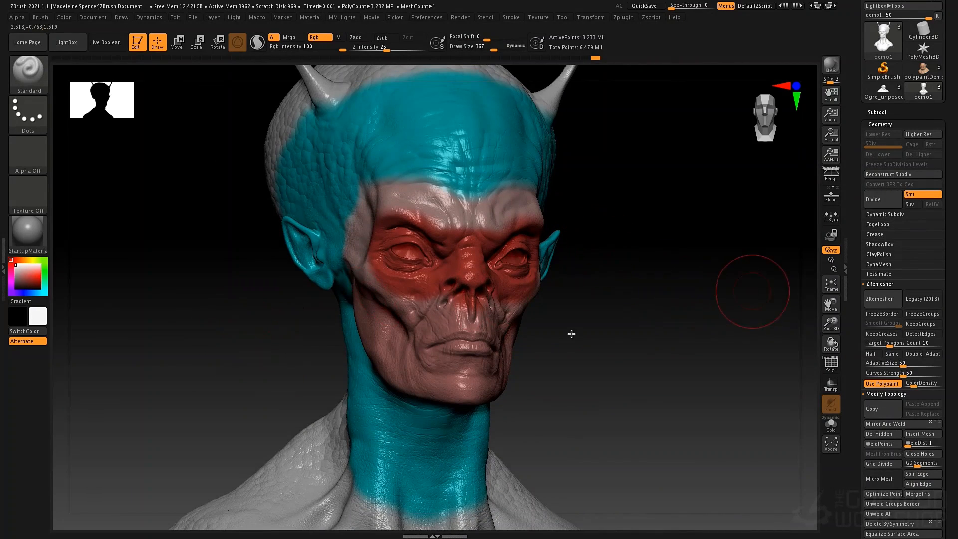
Pick the cyan density colour from the head, fill the whole bust with it and run ZRemesher
{"action": "mouse_move", "coordinate": [38, 320]}
{"action": "left_mouse_down"}
{"action": "mouse_move", "coordinate": [389, 153]}
{"action": "mouse_move", "coordinate": [410, 182]}
{"action": "left_mouse_up"}
{"action": "key", "text": "space"}
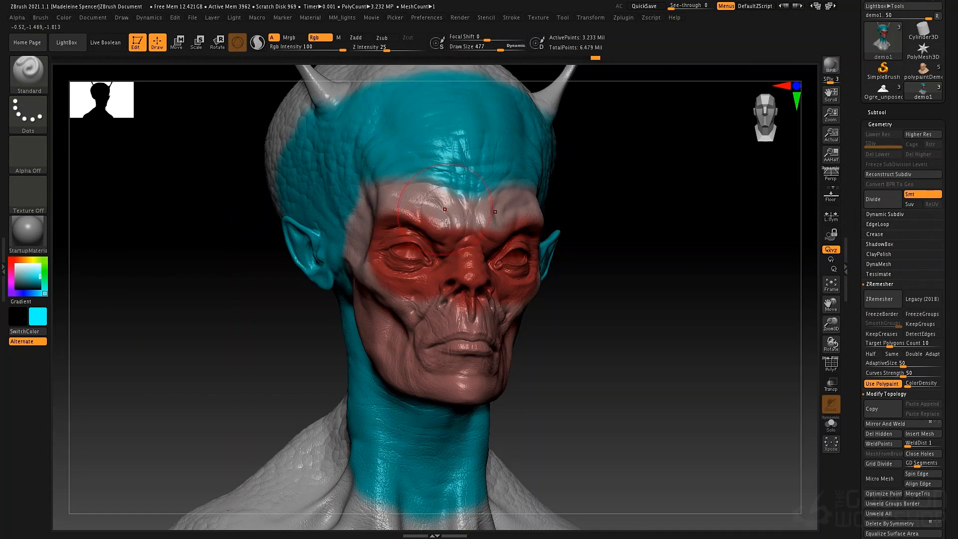
{"action": "left_click", "coordinate": [64, 19]}
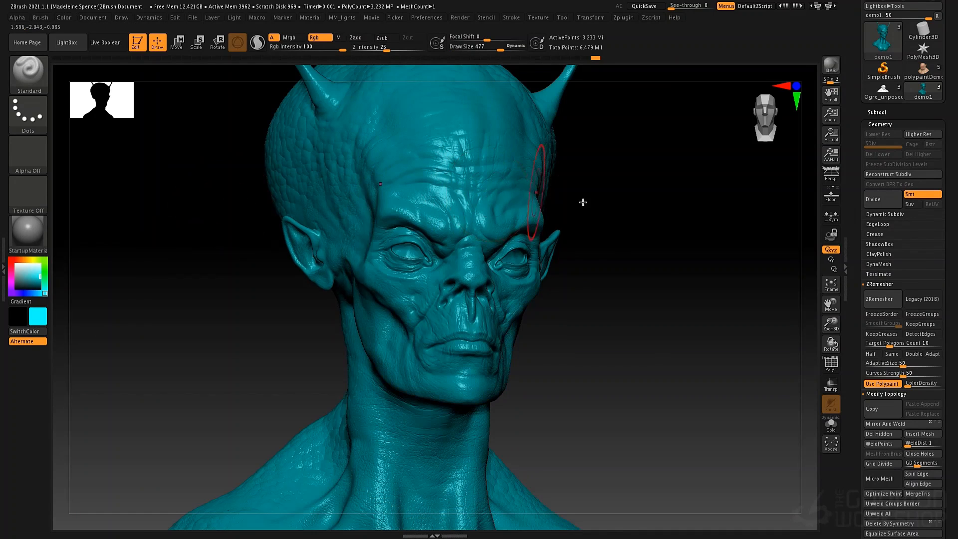
{"action": "left_click", "coordinate": [879, 299]}
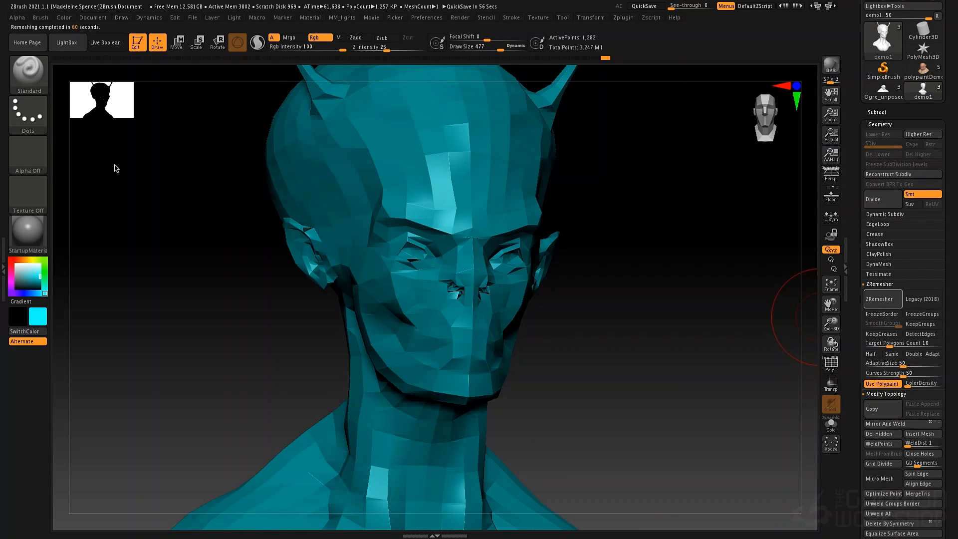
Inspect the cyan-filled remesh around the head, set the paint colour to white and undo the remesh to restore the polypainted high-resolution bust
{"action": "left_click_drag", "start_coordinate": [626, 281], "coordinate": [621, 278]}
{"action": "right_click_drag", "start_coordinate": [604, 280], "coordinate": [590, 277]}
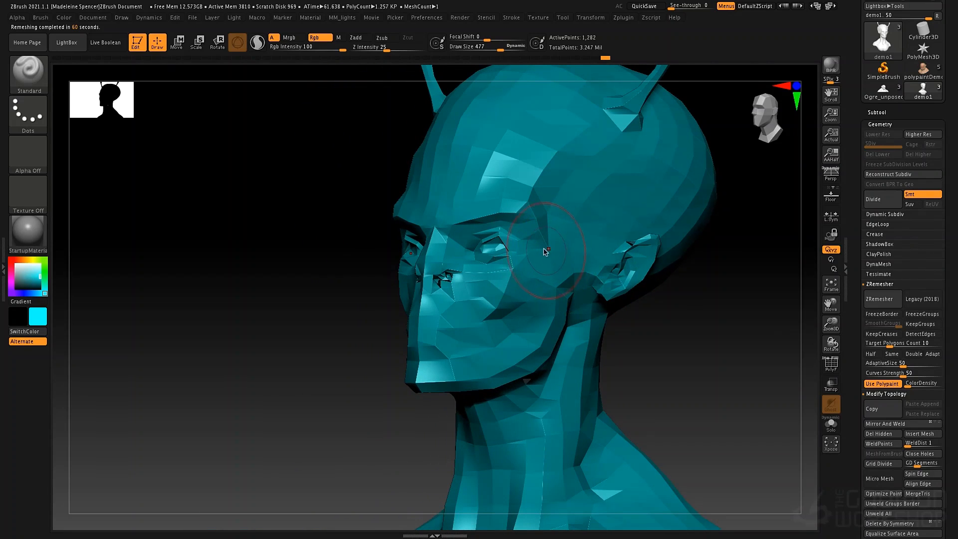
{"action": "right_click_drag", "start_coordinate": [559, 245], "coordinate": [584, 271]}
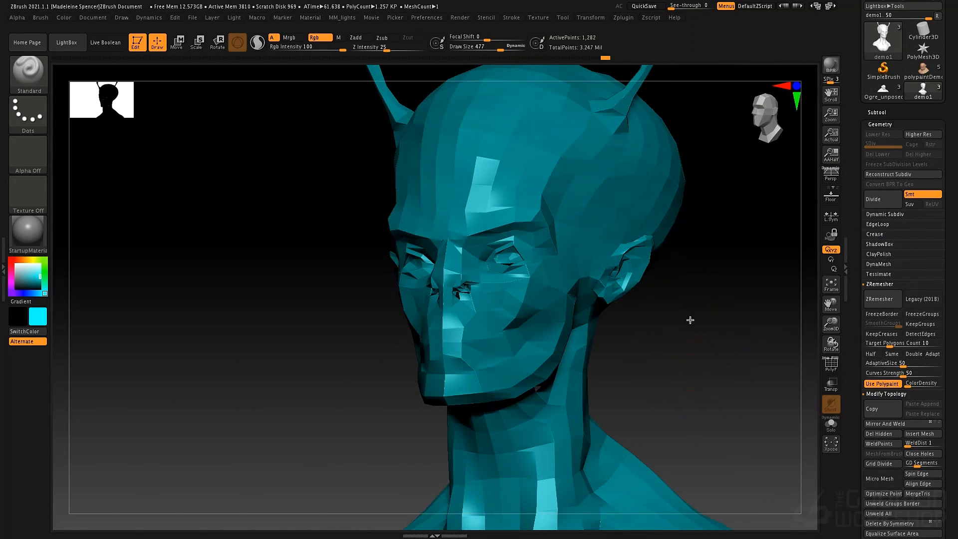
{"action": "right_click_drag", "start_coordinate": [690, 320], "coordinate": [624, 276]}
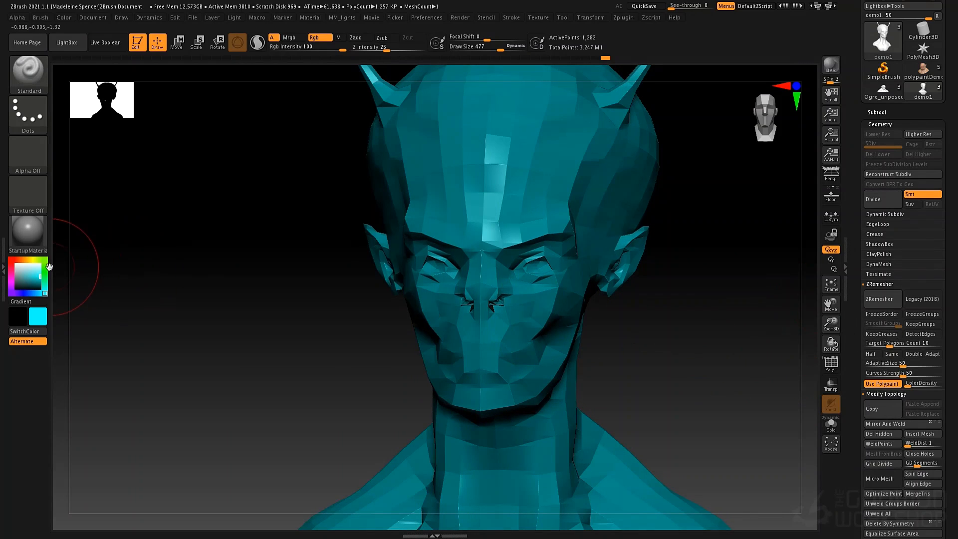
{"action": "left_click", "coordinate": [16, 264]}
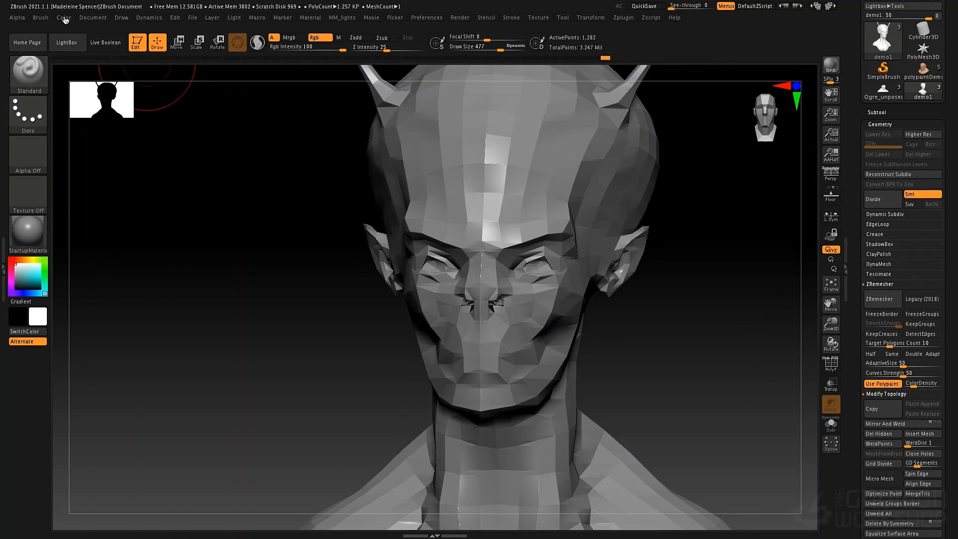
{"action": "left_click", "coordinate": [64, 18]}
{"action": "left_click", "coordinate": [91, 204]}
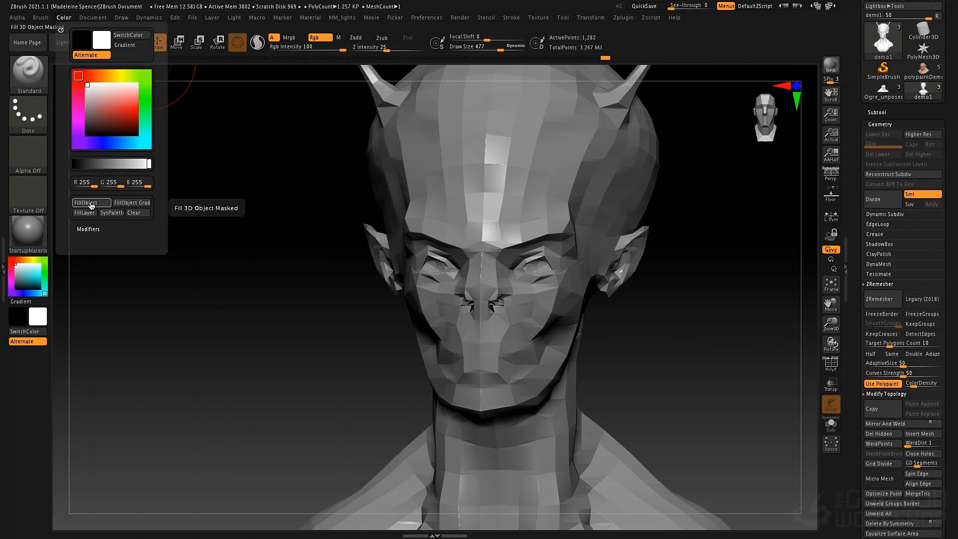
{"action": "key", "text": "ctrl"}
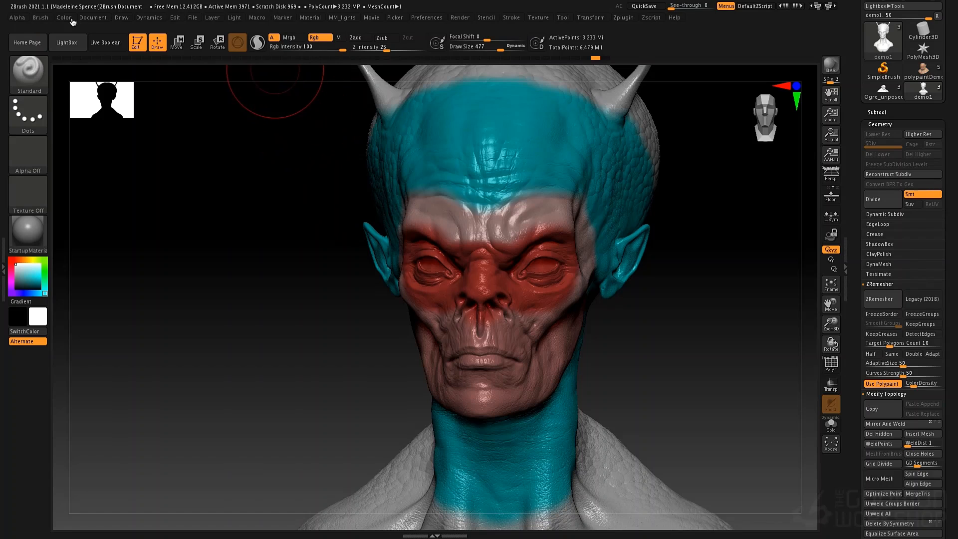
Fill the whole bust with white, and refill it with a pale cyan
{"action": "left_click", "coordinate": [72, 20]}
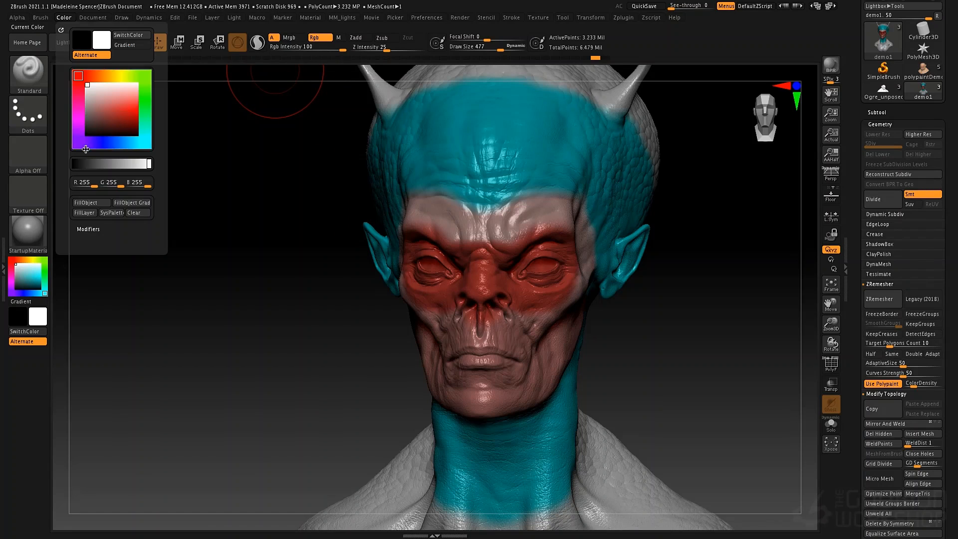
{"action": "left_click", "coordinate": [94, 202]}
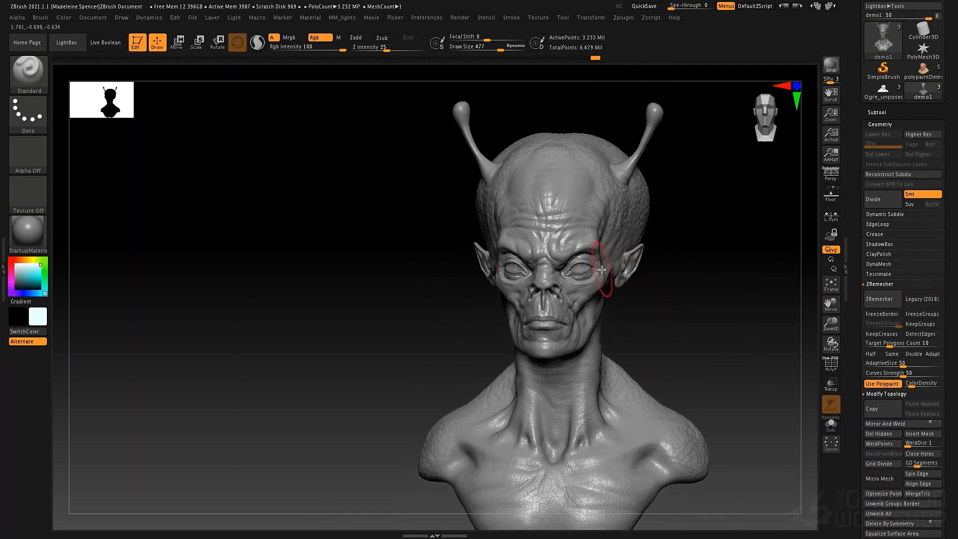
{"action": "left_click", "coordinate": [57, 20]}
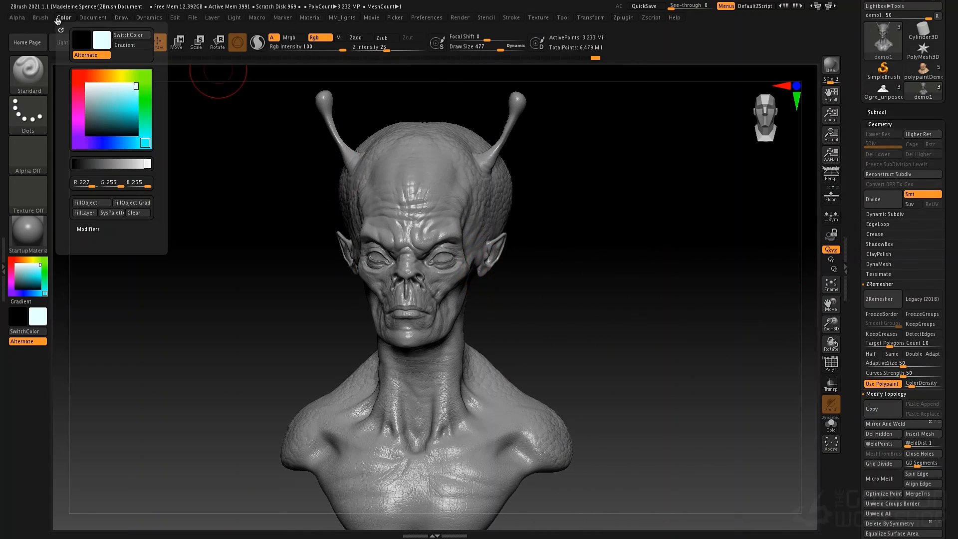
{"action": "left_click", "coordinate": [85, 212]}
Set the paint colour to white and paint it over the face, jaw and upper neck of the pale cyan bust
{"action": "left_click_drag", "start_coordinate": [24, 276], "coordinate": [14, 264]}
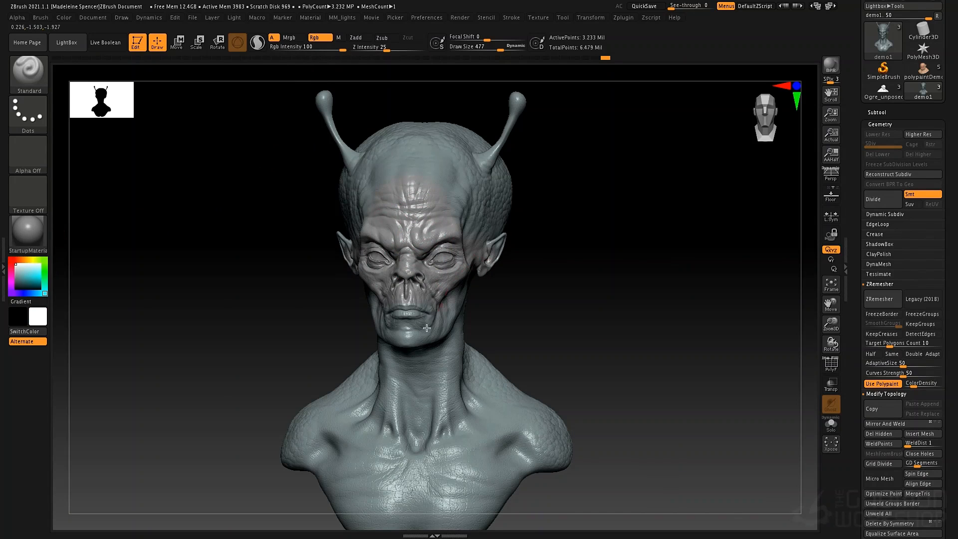
{"action": "right_click_drag", "start_coordinate": [460, 291], "coordinate": [499, 263]}
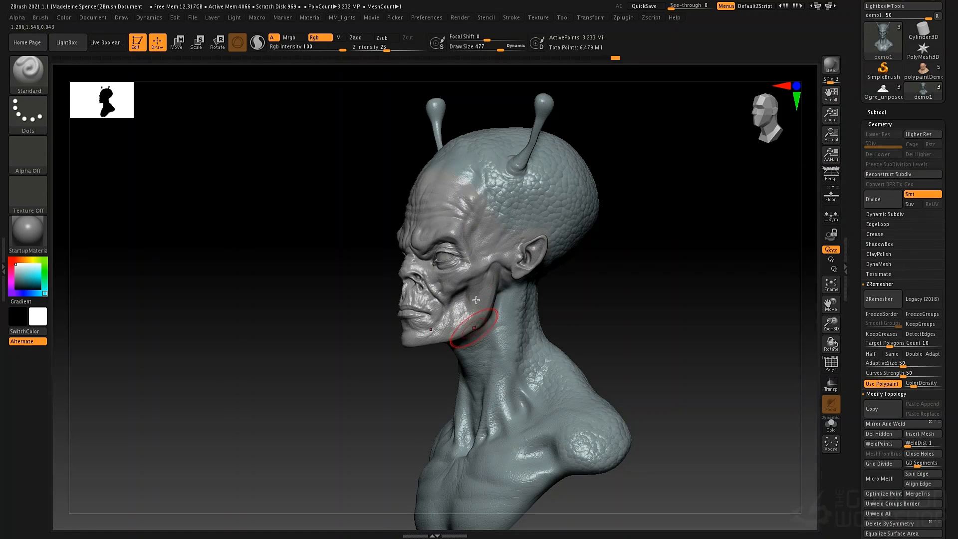
{"action": "right_click_drag", "start_coordinate": [466, 321], "coordinate": [430, 343]}
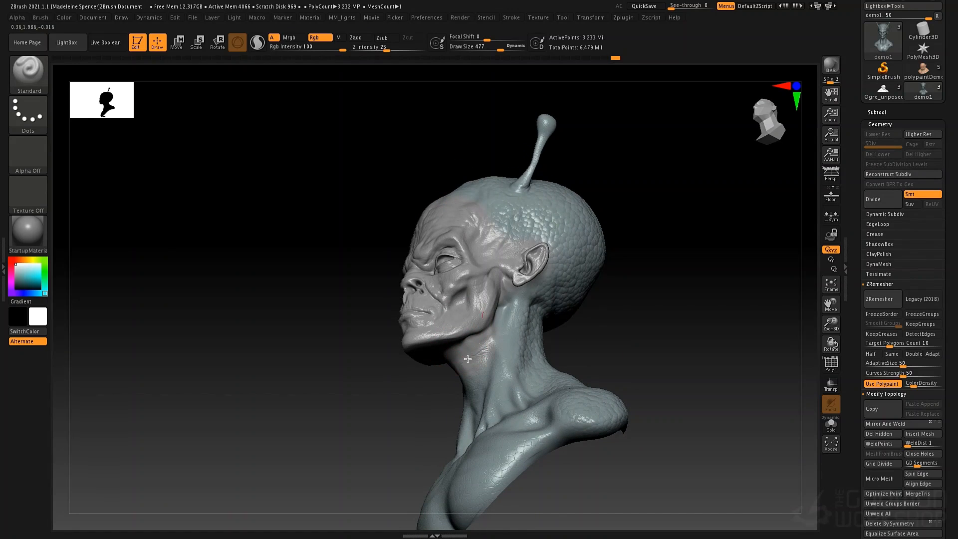
{"action": "right_click_drag", "start_coordinate": [439, 206], "coordinate": [457, 260]}
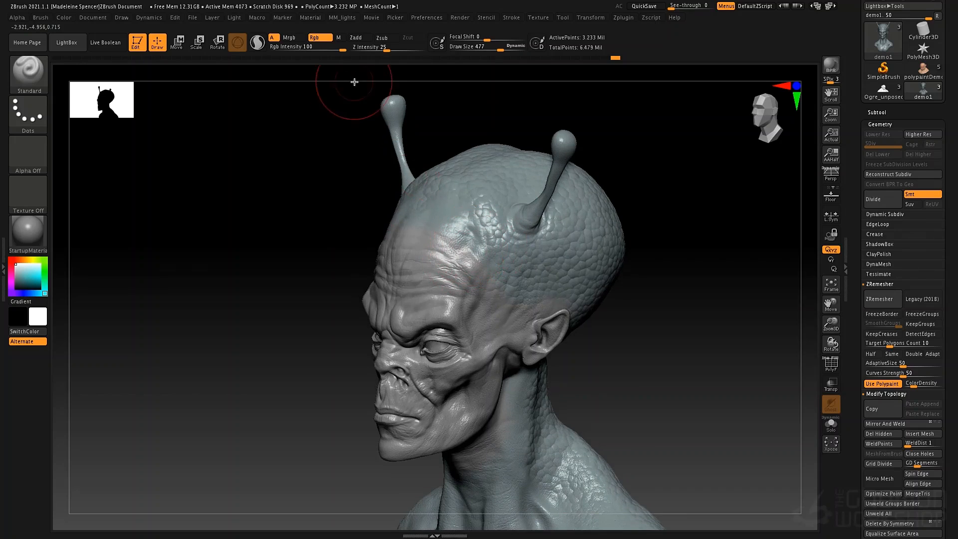
Set Rgb Intensity to 20 and blend the white paint into the pale cyan around the forehead and temples
{"action": "left_click_drag", "start_coordinate": [337, 49], "coordinate": [304, 47]}
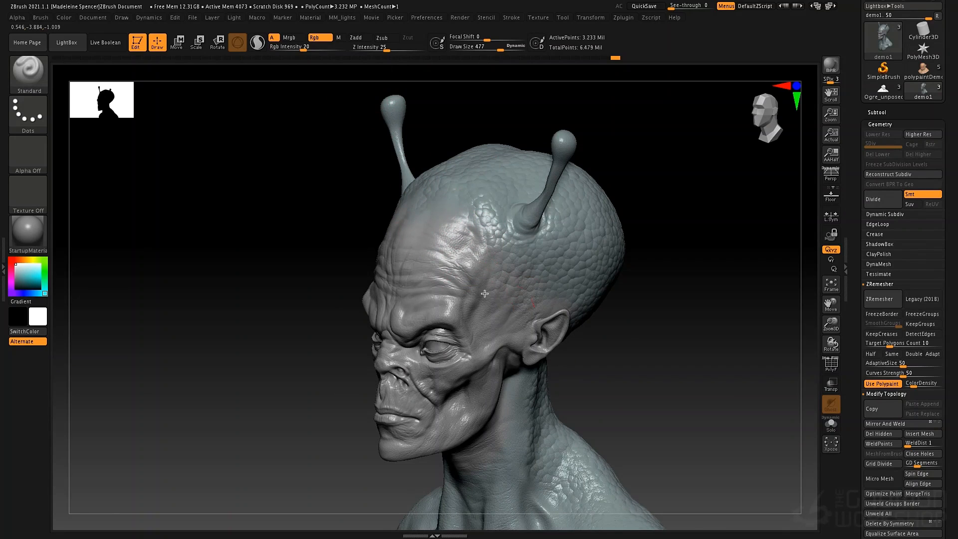
{"action": "left_click_drag", "start_coordinate": [458, 198], "coordinate": [410, 200]}
{"action": "right_click_drag", "start_coordinate": [423, 207], "coordinate": [470, 205]}
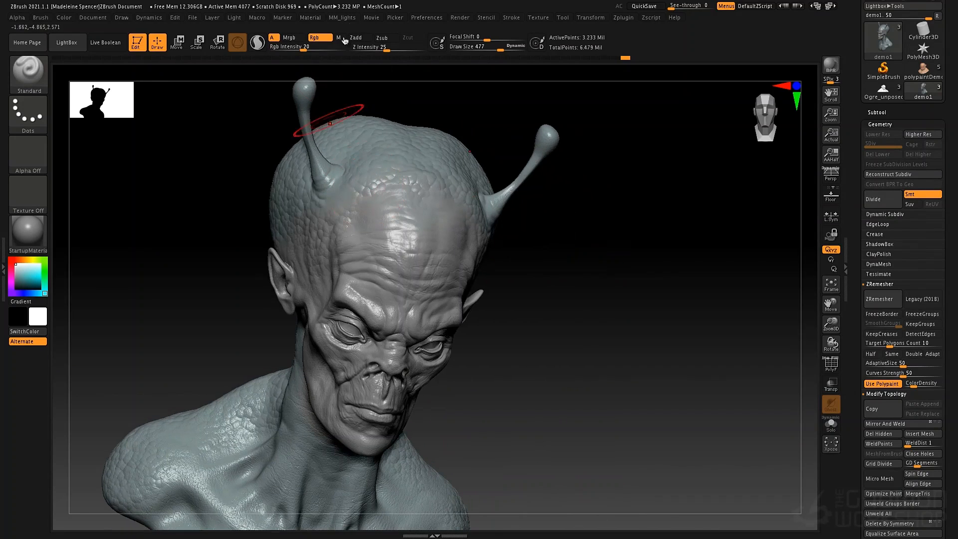
{"action": "right_click_drag", "start_coordinate": [298, 187], "coordinate": [355, 196]}
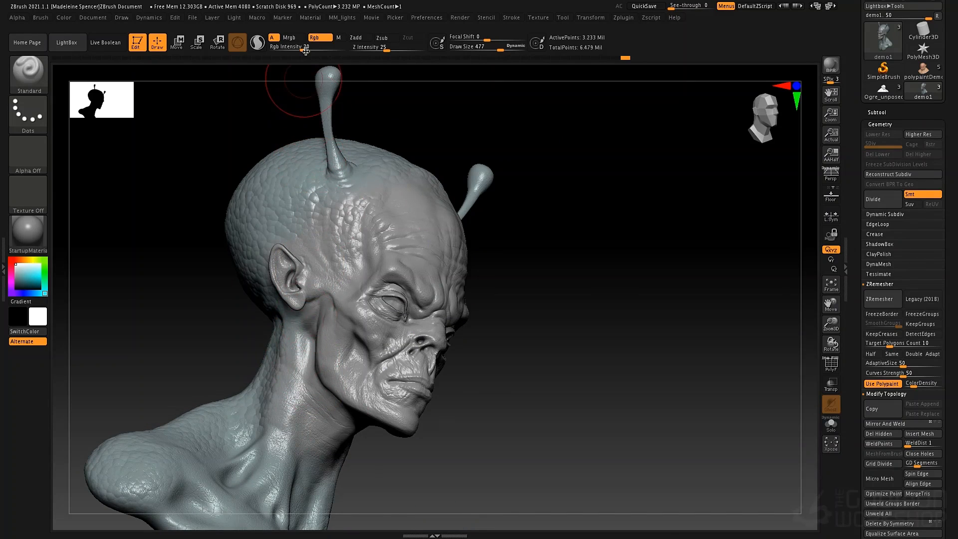
Lower Rgb Intensity to 4, soften the paint transition on the head and run ZRemesher on the bust
{"action": "left_click_drag", "start_coordinate": [300, 47], "coordinate": [286, 47]}
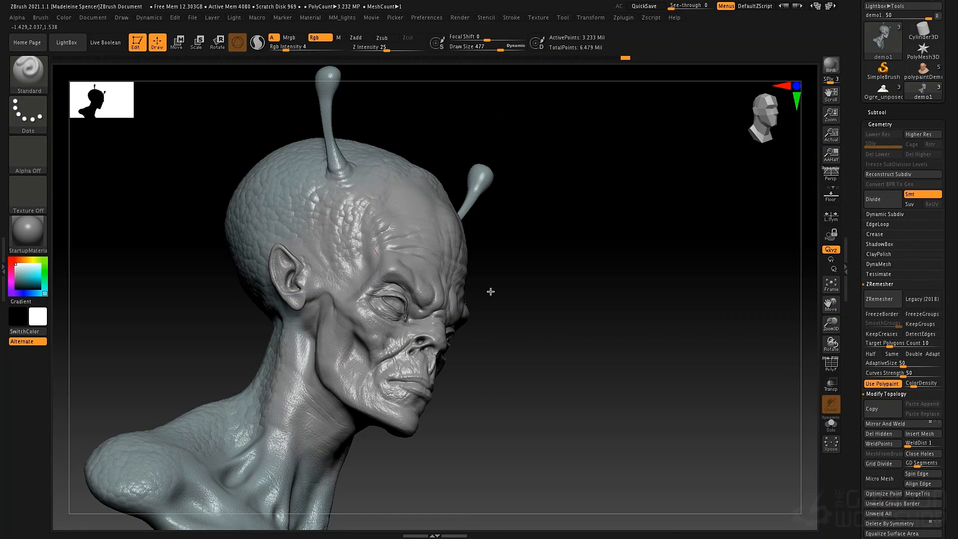
{"action": "right_click_drag", "start_coordinate": [629, 267], "coordinate": [601, 280]}
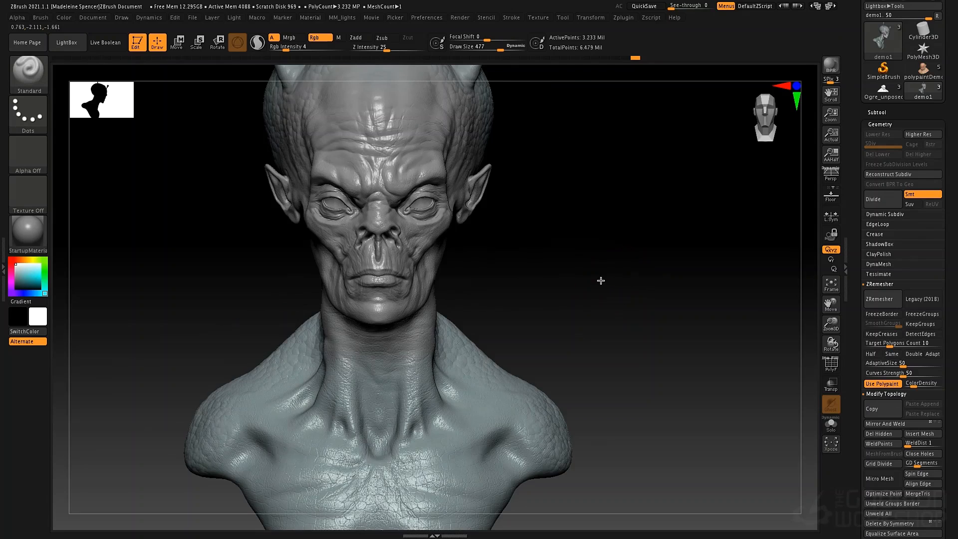
{"action": "left_click", "coordinate": [871, 297]}
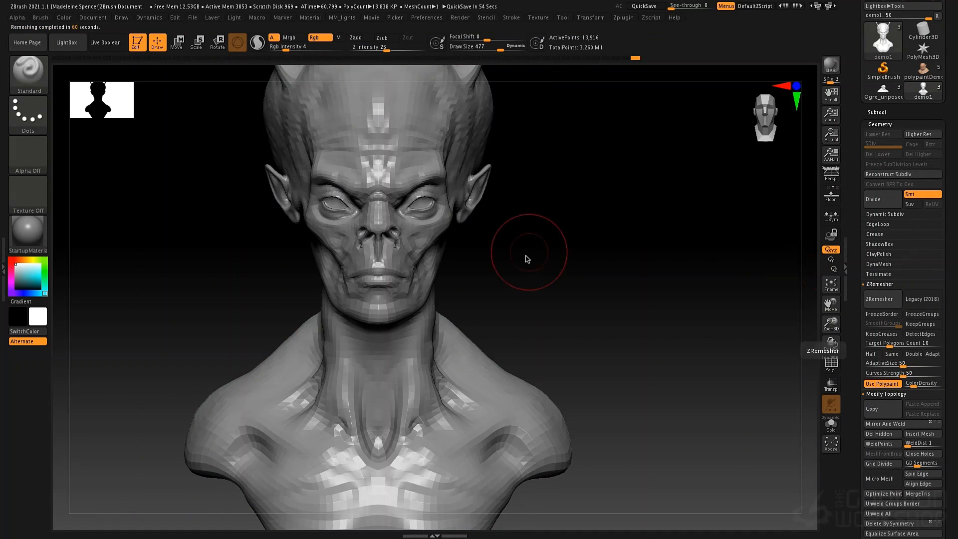
Show the polyframe and examine the remeshed polygon flow and density across the face, ears, neck, shoulders and back of the head
{"action": "key", "text": "space"}
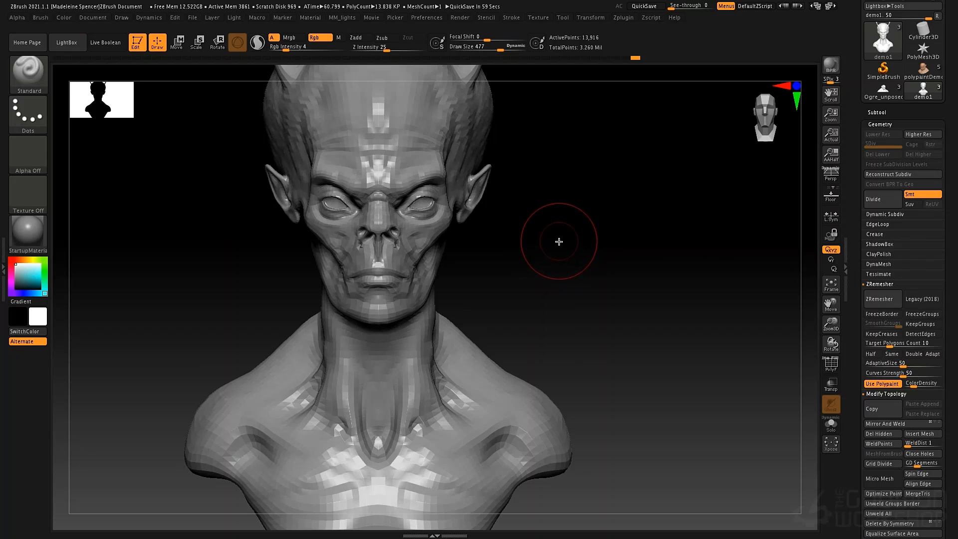
{"action": "left_click_drag", "start_coordinate": [572, 244], "coordinate": [566, 237]}
{"action": "key", "text": "shift+f"}
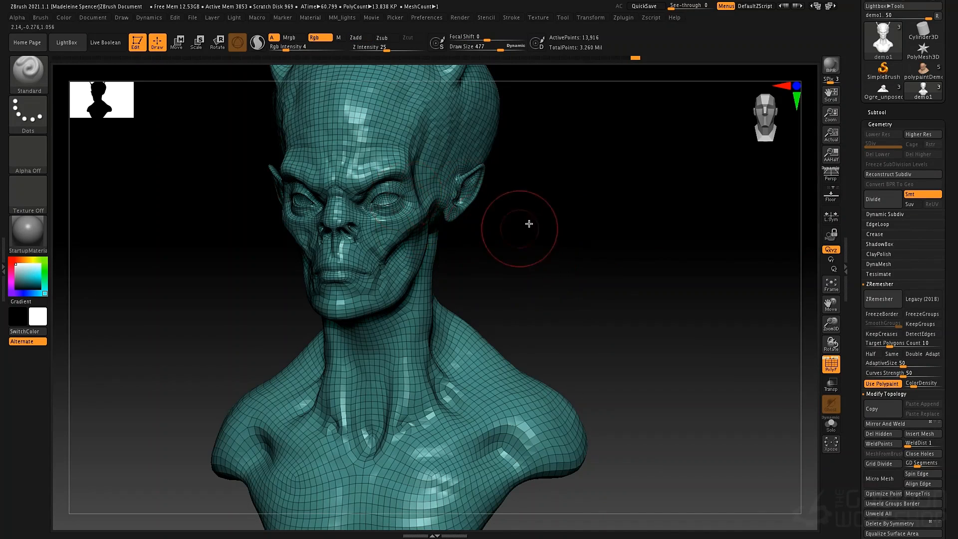
{"action": "mouse_move", "coordinate": [529, 223]}
{"action": "left_mouse_down"}
{"action": "mouse_move", "coordinate": [571, 253]}
{"action": "mouse_move", "coordinate": [483, 218]}
{"action": "left_mouse_up"}
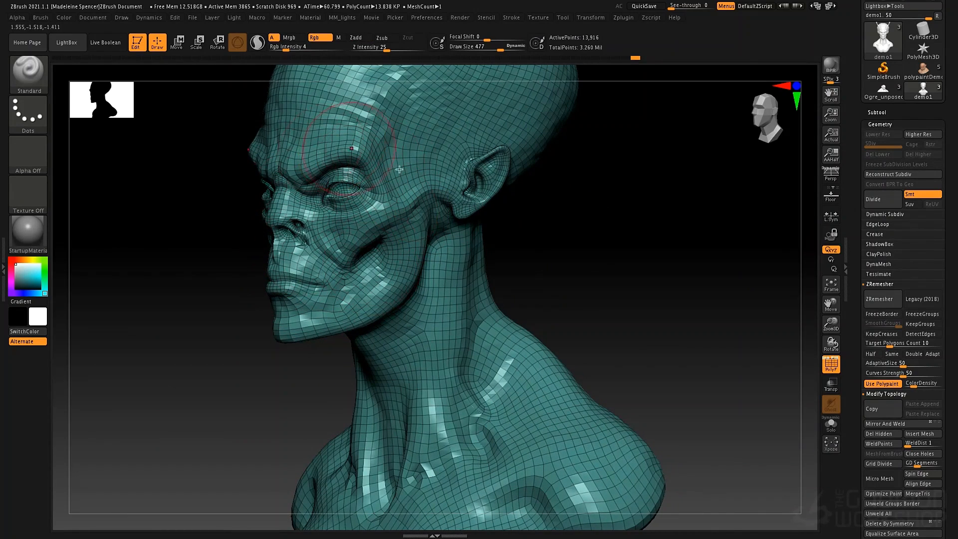
{"action": "mouse_move", "coordinate": [400, 189]}
{"action": "right_mouse_down", "text": "alt"}
{"action": "mouse_move", "coordinate": [409, 252]}
{"action": "mouse_move", "coordinate": [465, 210]}
{"action": "mouse_move", "coordinate": [441, 205]}
{"action": "mouse_move", "coordinate": [448, 213]}
{"action": "right_mouse_up", "text": "alt"}
{"action": "right_click_drag", "start_coordinate": [489, 244], "coordinate": [466, 189], "text": "alt"}
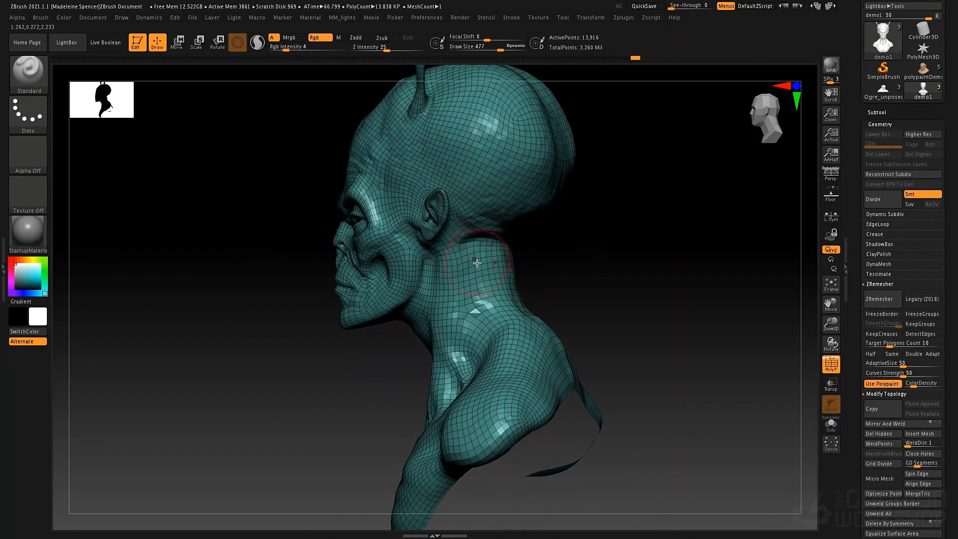
{"action": "right_click_drag", "start_coordinate": [509, 285], "coordinate": [558, 284]}
{"action": "mouse_move", "coordinate": [524, 248]}
{"action": "right_mouse_down", "text": "alt"}
{"action": "mouse_move", "coordinate": [485, 213]}
{"action": "mouse_move", "coordinate": [500, 186]}
{"action": "mouse_move", "coordinate": [519, 192]}
{"action": "right_mouse_up", "text": "alt"}
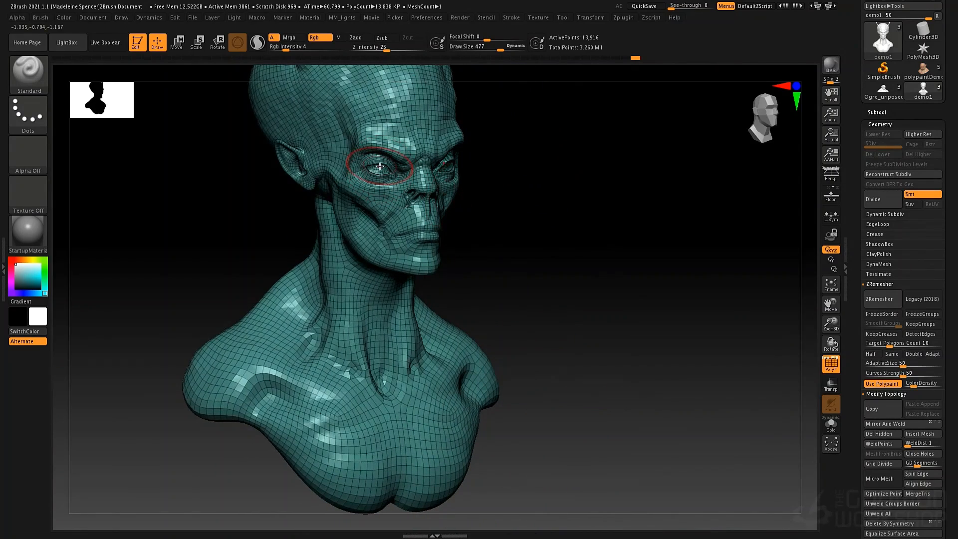
{"action": "right_click_drag", "start_coordinate": [379, 166], "coordinate": [427, 178], "text": "alt"}
{"action": "right_click_drag", "start_coordinate": [460, 245], "coordinate": [481, 242]}
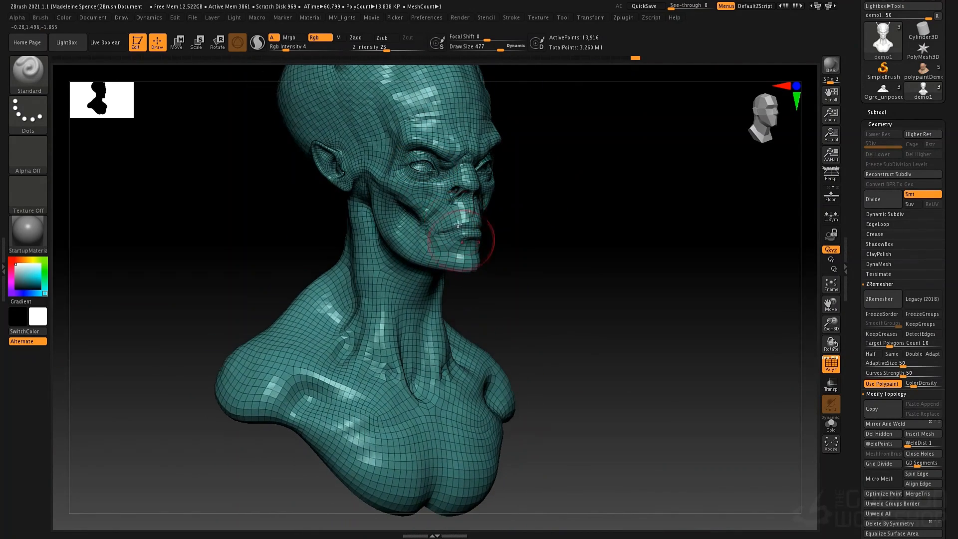
{"action": "right_click_drag", "start_coordinate": [425, 166], "coordinate": [429, 149], "text": "ctrl"}
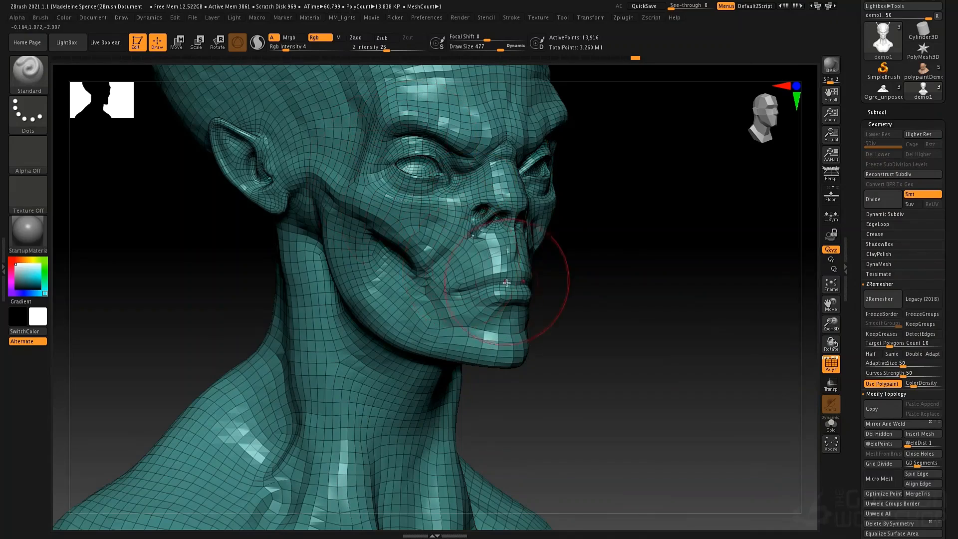
{"action": "mouse_move", "coordinate": [507, 283]}
{"action": "right_mouse_down"}
{"action": "mouse_move", "coordinate": [434, 240]}
{"action": "mouse_move", "coordinate": [455, 227]}
{"action": "right_mouse_up"}
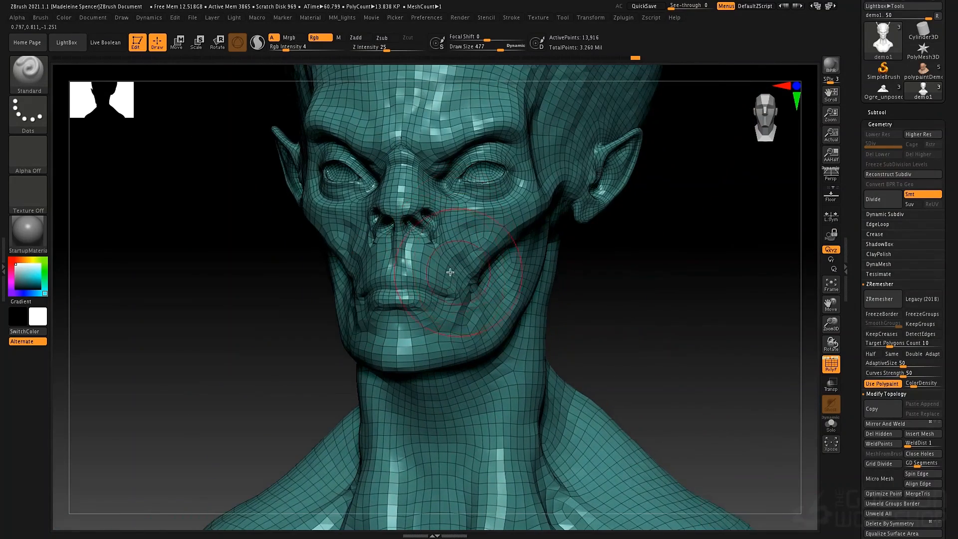
{"action": "right_click_drag", "start_coordinate": [450, 271], "coordinate": [450, 326]}
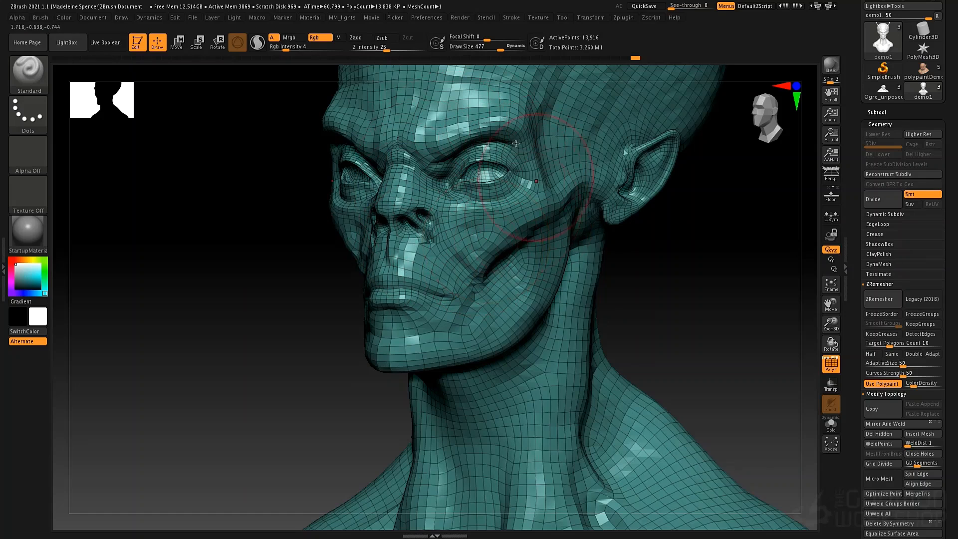
{"action": "mouse_move", "coordinate": [616, 277]}
{"action": "left_mouse_down"}
{"action": "mouse_move", "coordinate": [654, 284]}
{"action": "mouse_move", "coordinate": [578, 343]}
{"action": "left_mouse_up"}
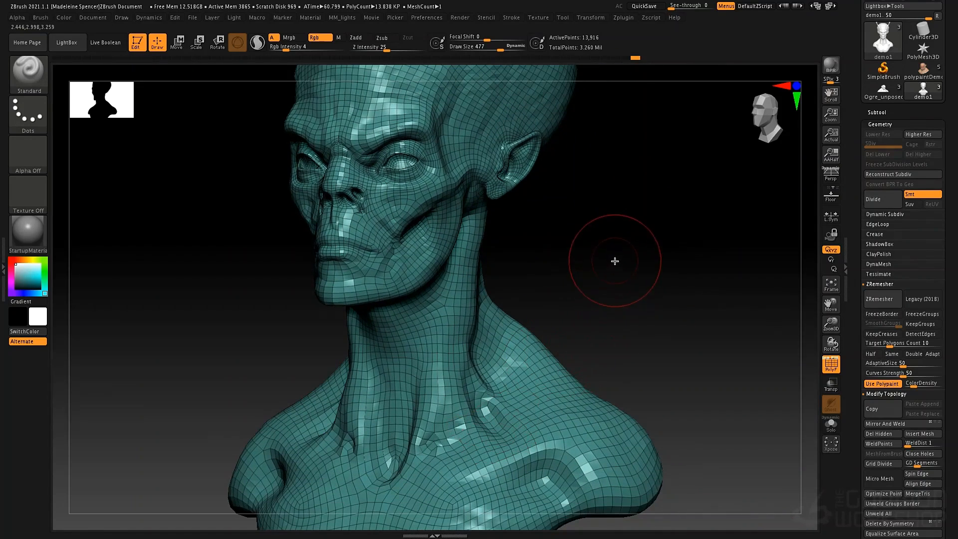
{"action": "mouse_move", "coordinate": [558, 239]}
{"action": "left_mouse_down"}
{"action": "mouse_move", "coordinate": [569, 241]}
{"action": "mouse_move", "coordinate": [519, 214]}
{"action": "mouse_move", "coordinate": [630, 271]}
{"action": "left_mouse_up"}
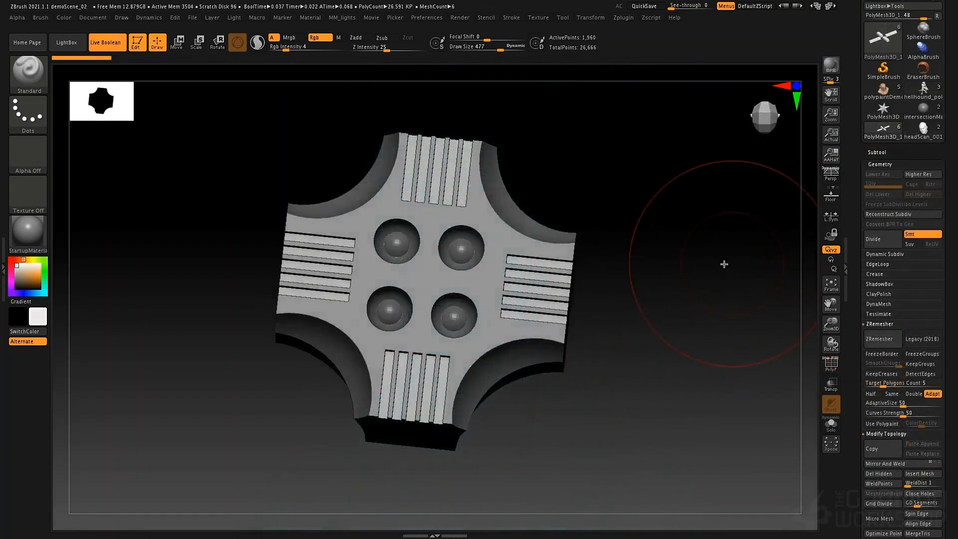
Expand the subtool list of the cross-shaped boolean model and toggle Live Boolean off and on to compare the cutting parts with the result
{"action": "left_click_drag", "start_coordinate": [724, 264], "coordinate": [644, 220]}
{"action": "left_click", "coordinate": [878, 152]}
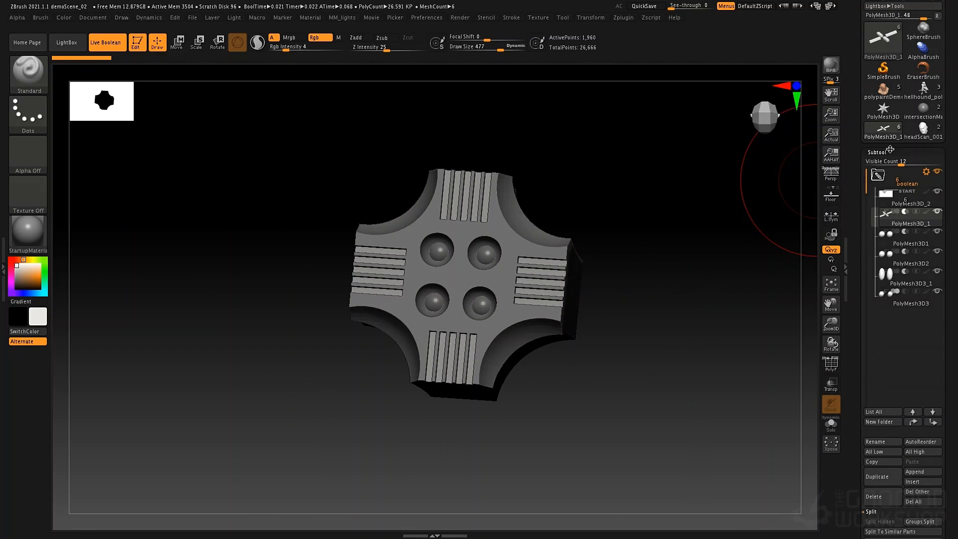
{"action": "mouse_move", "coordinate": [883, 177]}
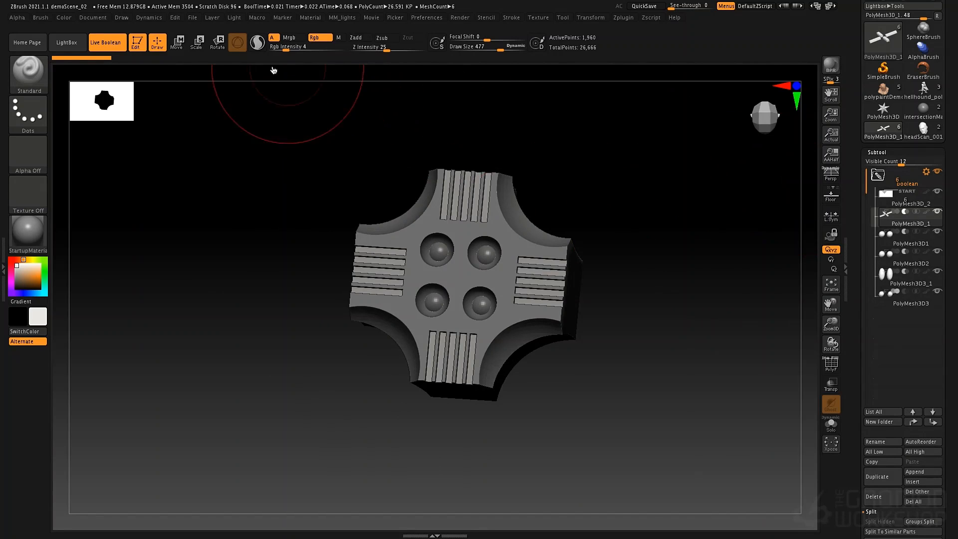
{"action": "left_click", "coordinate": [105, 42]}
{"action": "mouse_move", "coordinate": [465, 232]}
{"action": "right_mouse_down"}
{"action": "mouse_move", "coordinate": [499, 214]}
{"action": "mouse_move", "coordinate": [519, 237]}
{"action": "mouse_move", "coordinate": [436, 242]}
{"action": "mouse_move", "coordinate": [472, 227]}
{"action": "right_mouse_up"}
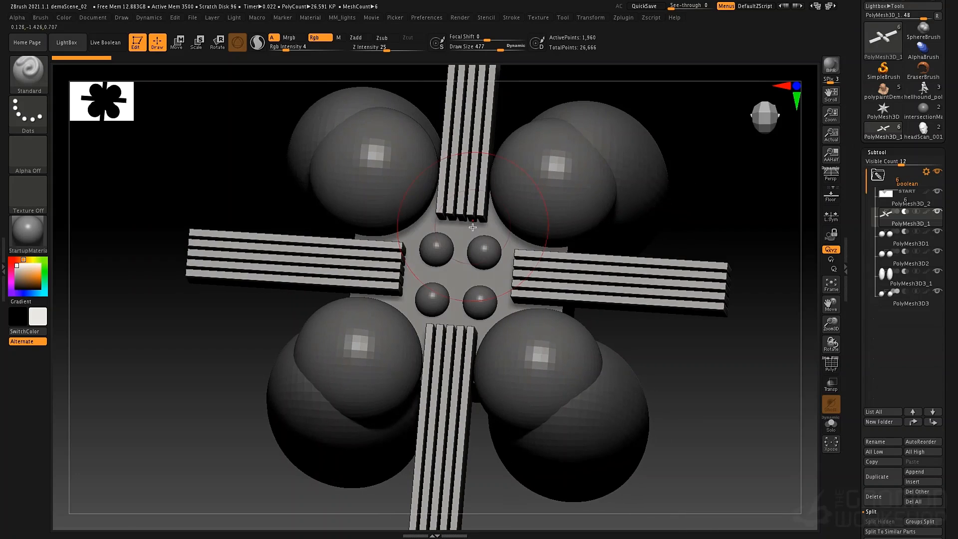
{"action": "left_click", "coordinate": [105, 42]}
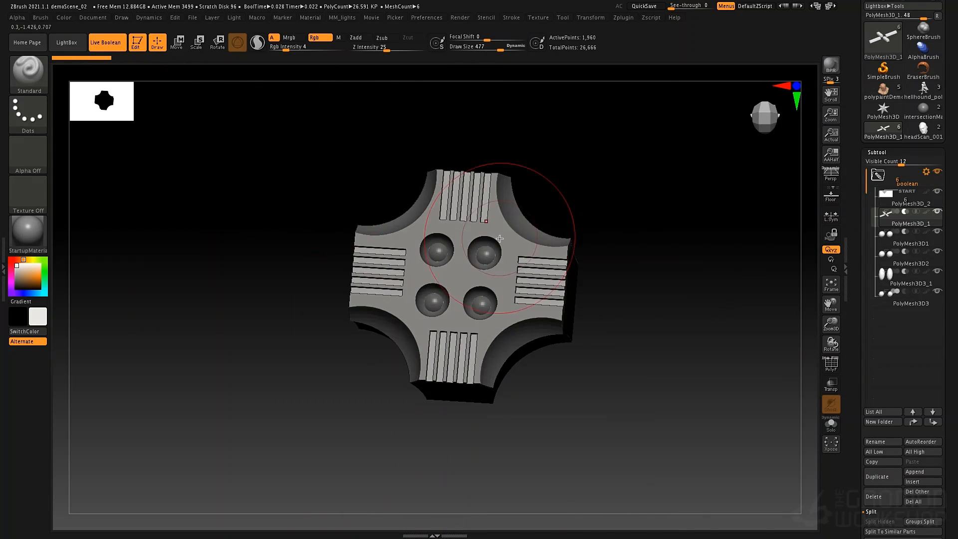
{"action": "right_click_drag", "start_coordinate": [499, 239], "coordinate": [551, 242]}
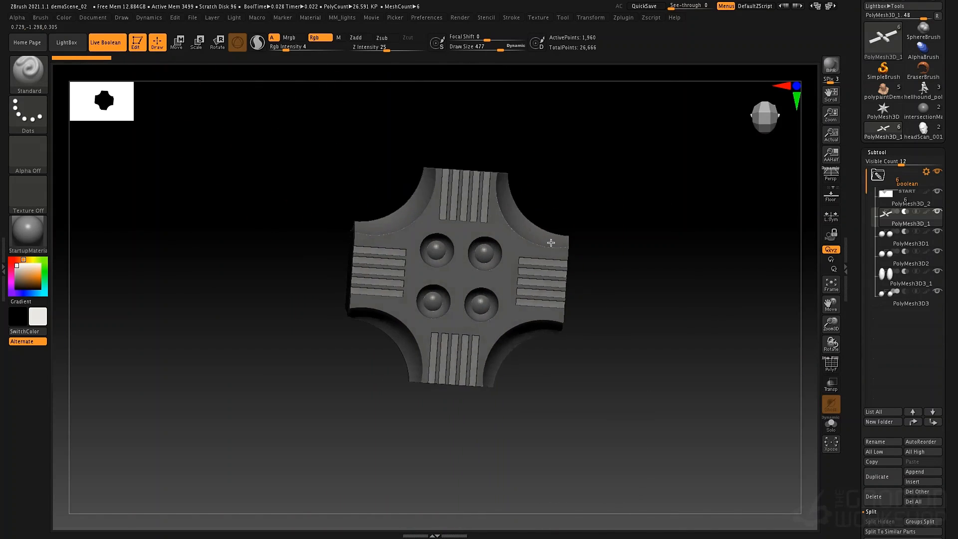
Convert the boolean folder's Live Boolean setup into a single mesh with Boolean Folder and collapse the folder
{"action": "mouse_move", "coordinate": [882, 179]}
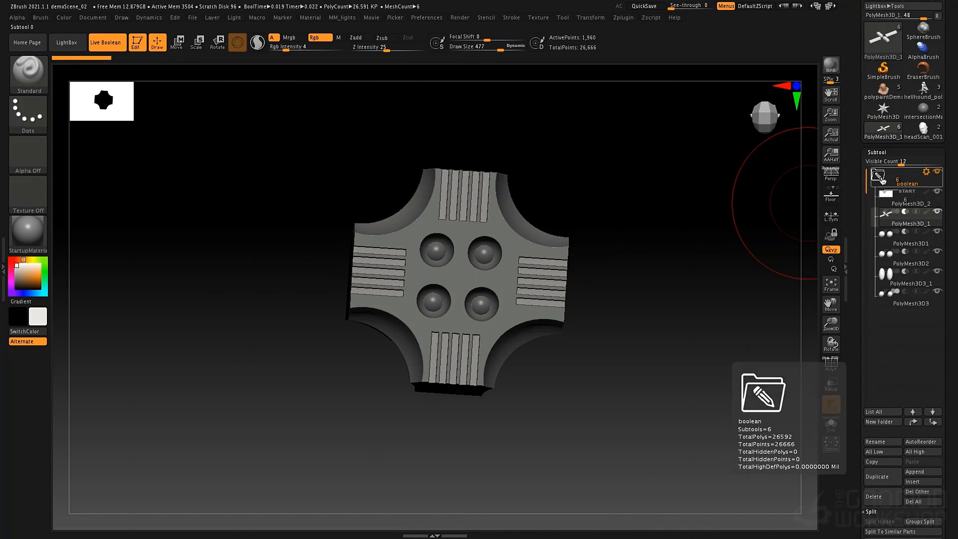
{"action": "left_click", "coordinate": [926, 174]}
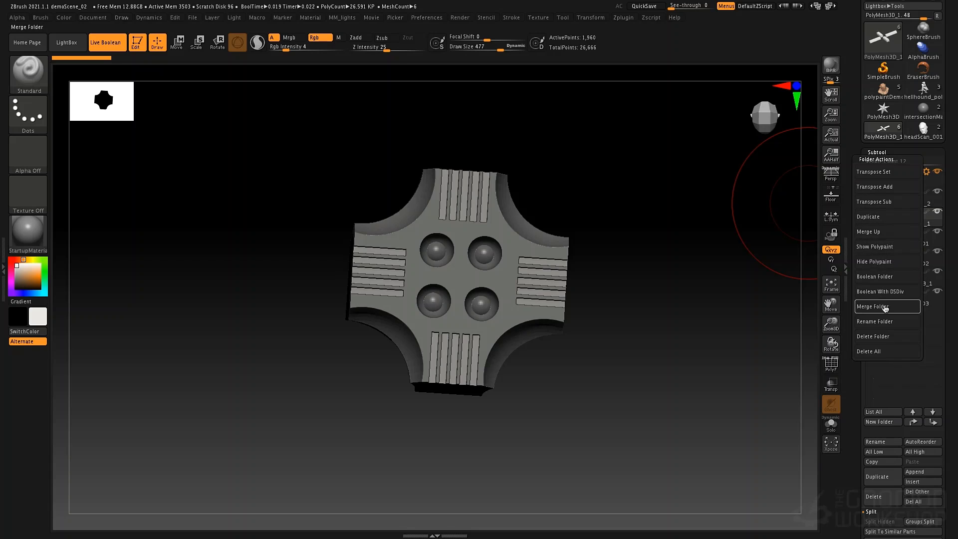
{"action": "left_click", "coordinate": [887, 277]}
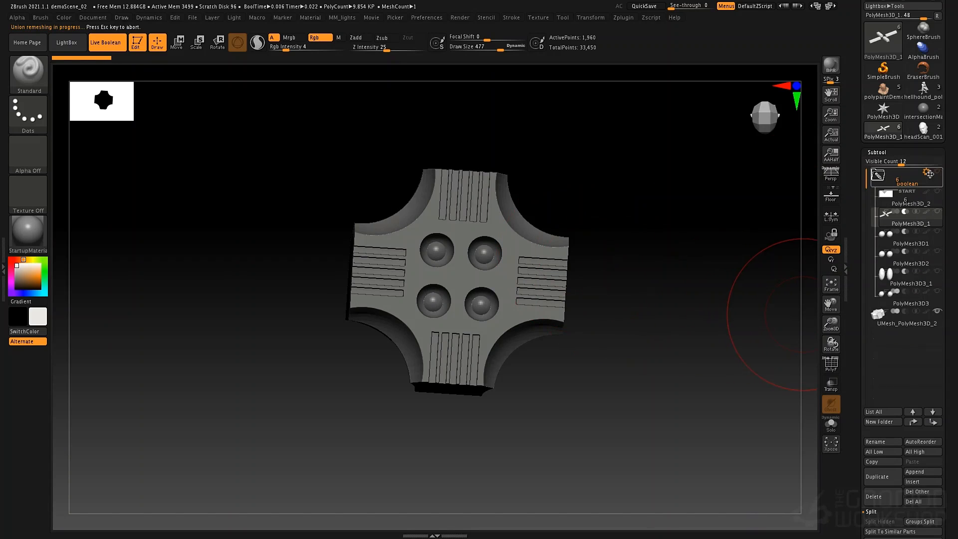
{"action": "left_click", "coordinate": [878, 176]}
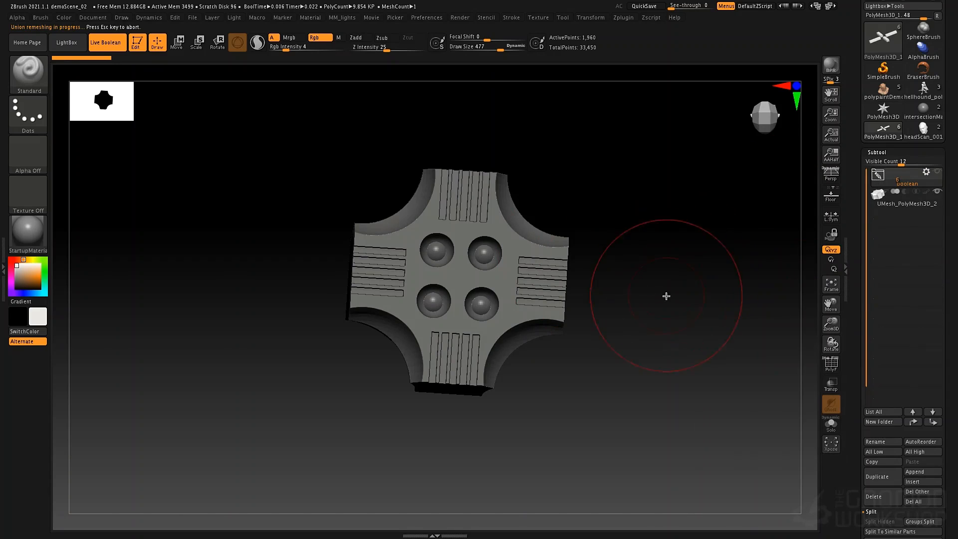
Select the new UMesh_PolyMesh3D_2 subtool, frame it and examine the merged mesh with the polyframe on and off
{"action": "left_click_drag", "start_coordinate": [665, 295], "coordinate": [662, 299]}
{"action": "key", "text": "shift+f"}
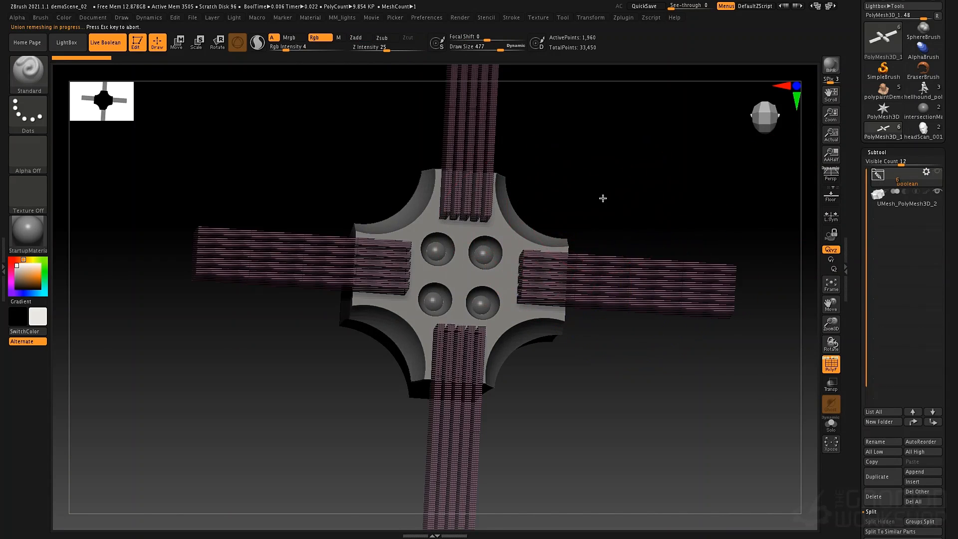
{"action": "left_click_drag", "start_coordinate": [602, 199], "coordinate": [669, 200]}
{"action": "left_click", "coordinate": [880, 202]}
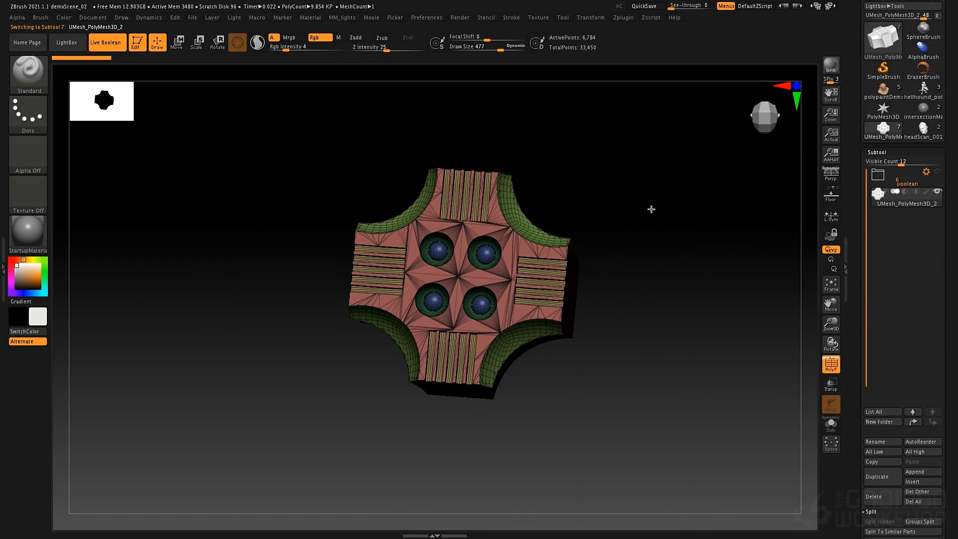
{"action": "key", "text": "f"}
{"action": "left_click_drag", "start_coordinate": [657, 269], "coordinate": [603, 260]}
{"action": "key", "text": "shift+f"}
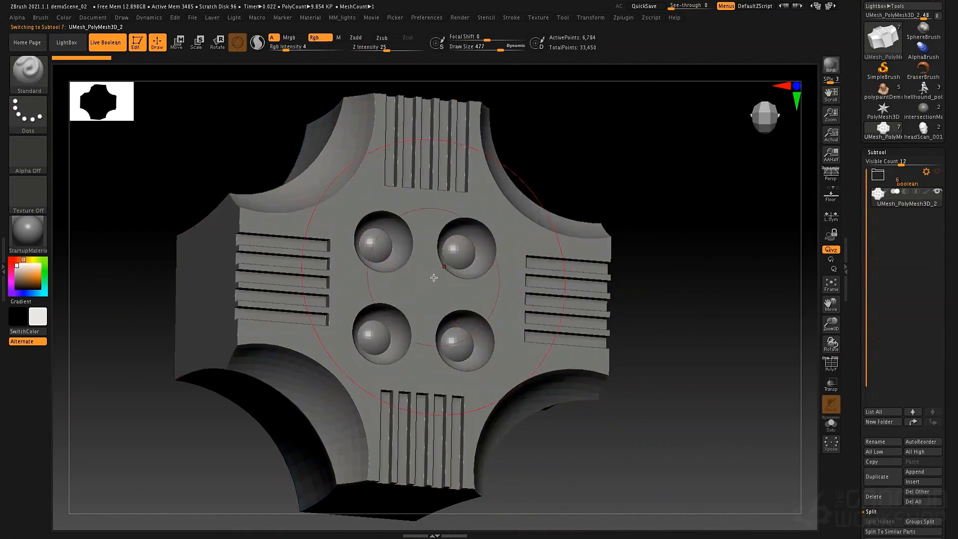
{"action": "left_click_drag", "start_coordinate": [634, 315], "coordinate": [633, 340], "text": "alt"}
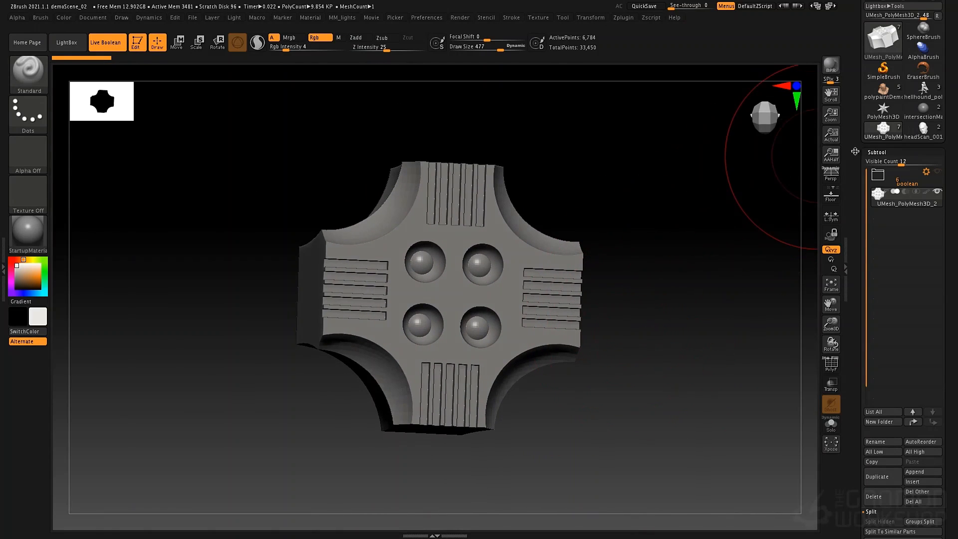
In the ZRemesher geometry settings, enable DetectEdges and set Target Polygons Count to 20
{"action": "left_click", "coordinate": [883, 152]}
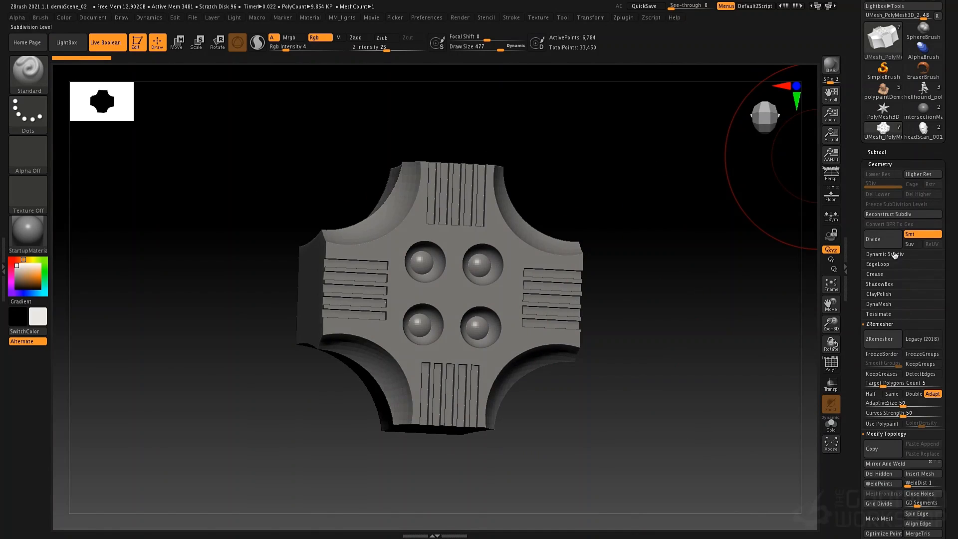
{"action": "left_click_drag", "start_coordinate": [855, 330], "coordinate": [855, 266]}
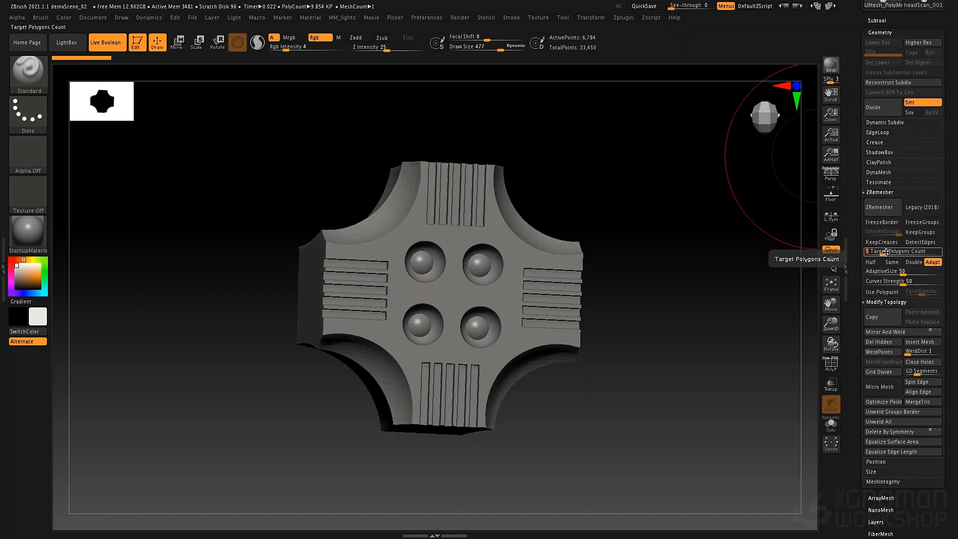
{"action": "left_click", "coordinate": [920, 243]}
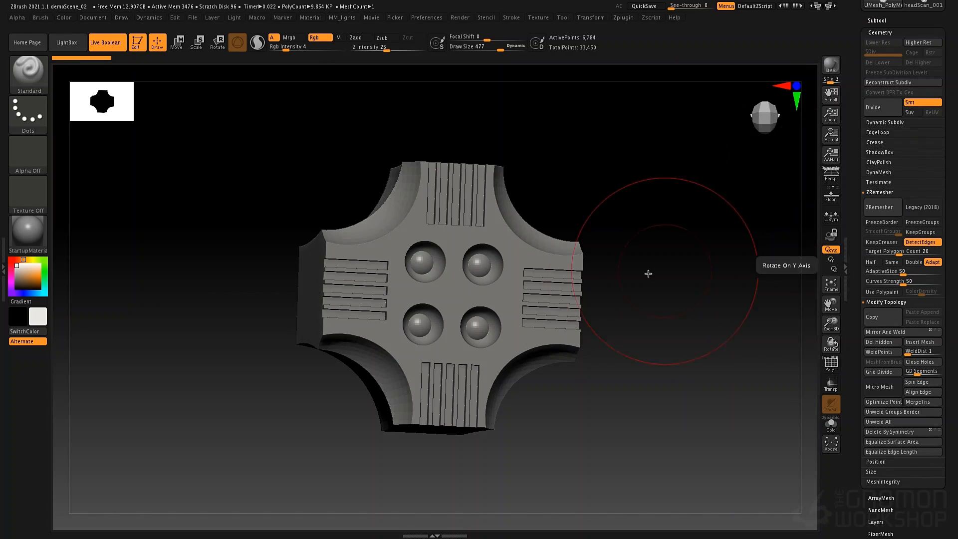
Show the polyframe, expand the Crease settings and examine the boolean mesh's topology around the round sockets, grooves and curved cutouts
{"action": "right_click_drag", "start_coordinate": [516, 252], "coordinate": [503, 244]}
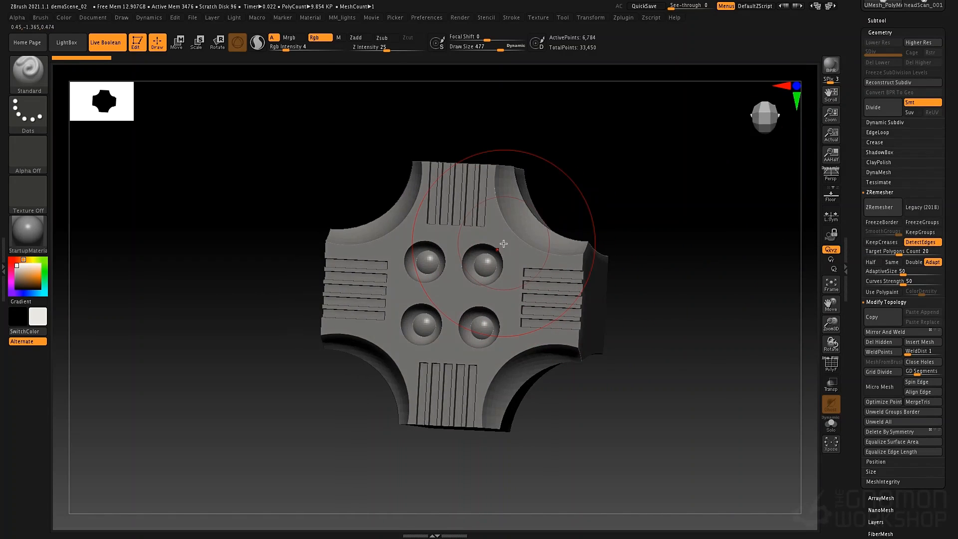
{"action": "key", "text": "shift+f"}
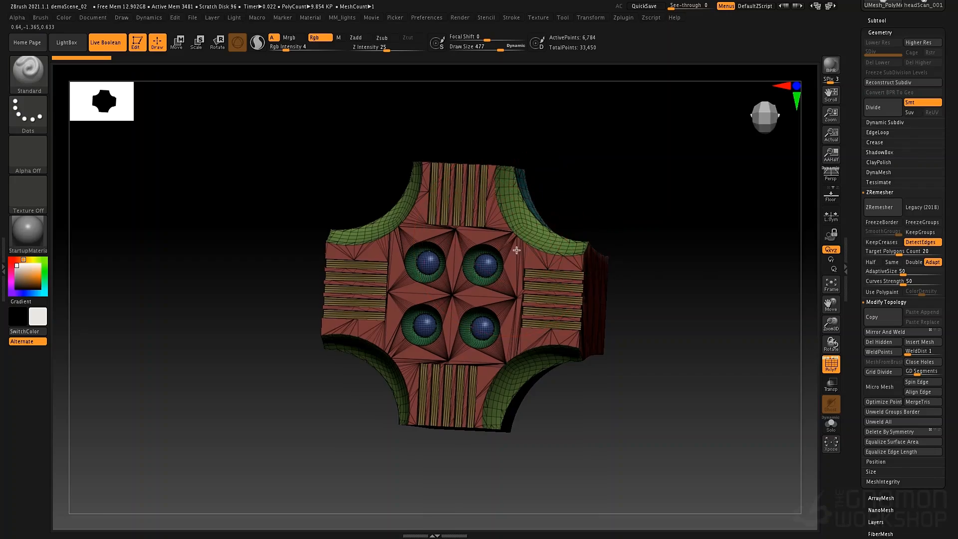
{"action": "right_click_drag", "start_coordinate": [516, 250], "coordinate": [526, 225], "text": "ctrl"}
{"action": "right_click_drag", "start_coordinate": [569, 293], "coordinate": [552, 261], "text": "alt"}
{"action": "left_click", "coordinate": [876, 143]}
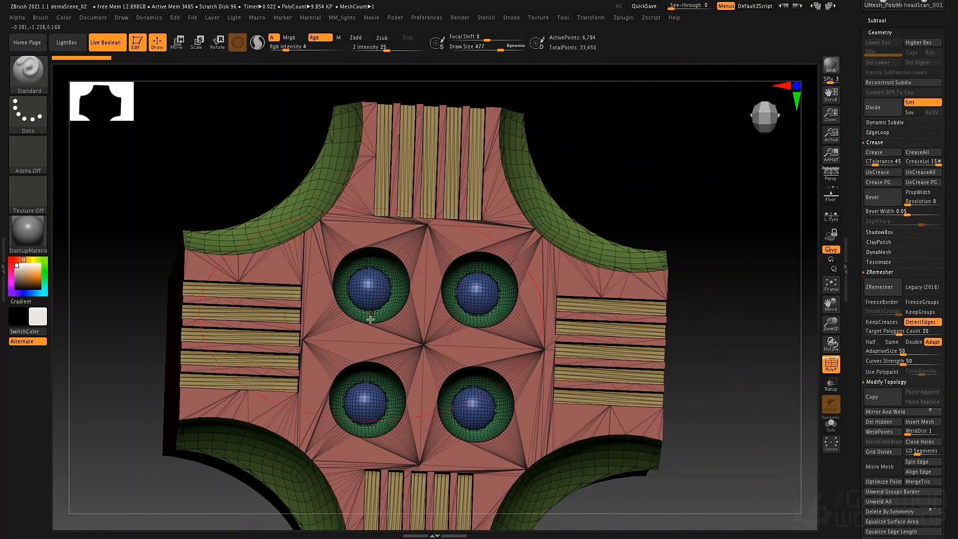
{"action": "right_click_drag", "start_coordinate": [203, 317], "coordinate": [231, 339]}
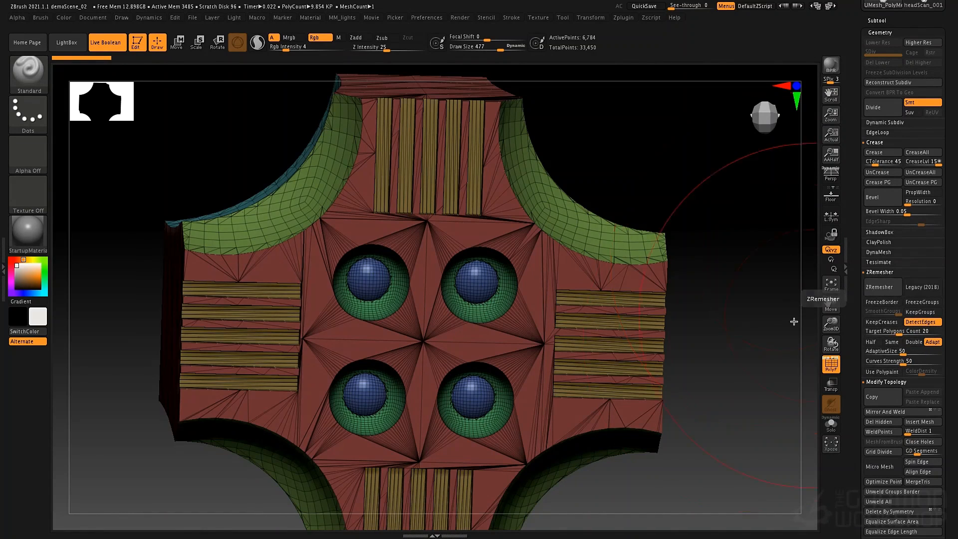
{"action": "mouse_move", "coordinate": [754, 349]}
{"action": "left_mouse_down", "text": "alt"}
{"action": "mouse_move", "coordinate": [748, 321]}
{"action": "mouse_move", "coordinate": [710, 282]}
{"action": "mouse_move", "coordinate": [635, 299]}
{"action": "left_mouse_up", "text": "alt"}
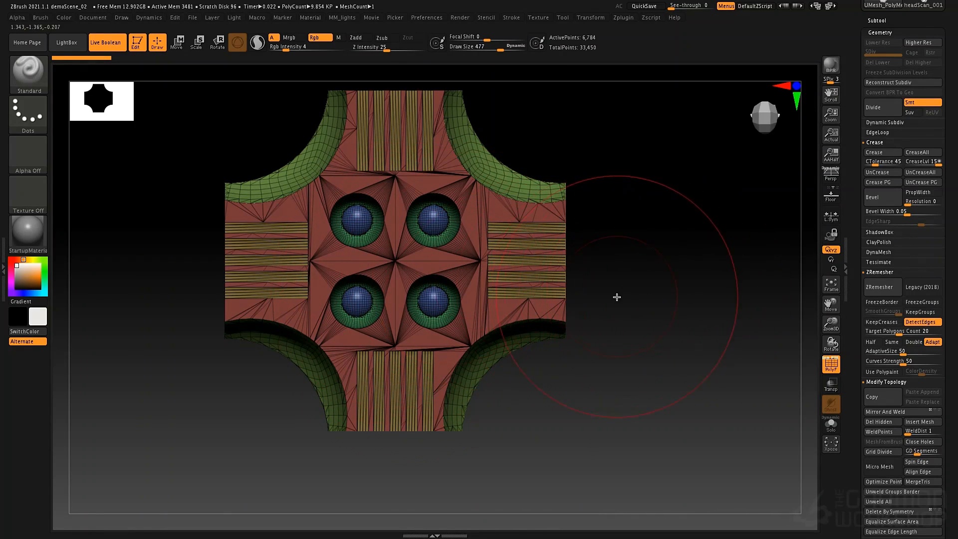
Run ZRemesher on the boolean mesh with DetectEdges only and inspect the grooves up close with the polyframe hidden
{"action": "left_click", "coordinate": [868, 289]}
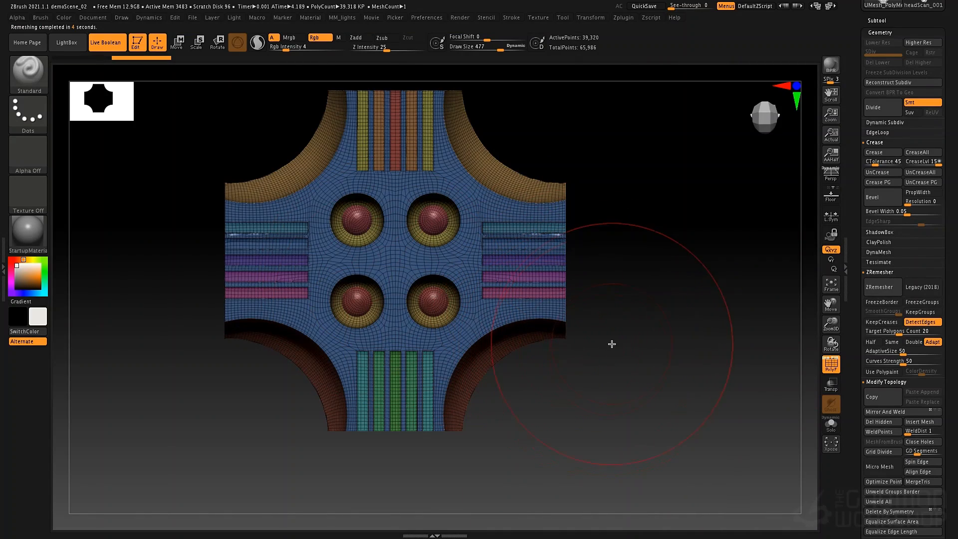
{"action": "mouse_move", "coordinate": [619, 356]}
{"action": "left_mouse_down"}
{"action": "mouse_move", "coordinate": [601, 327]}
{"action": "mouse_move", "coordinate": [650, 341]}
{"action": "mouse_move", "coordinate": [615, 348]}
{"action": "left_mouse_up"}
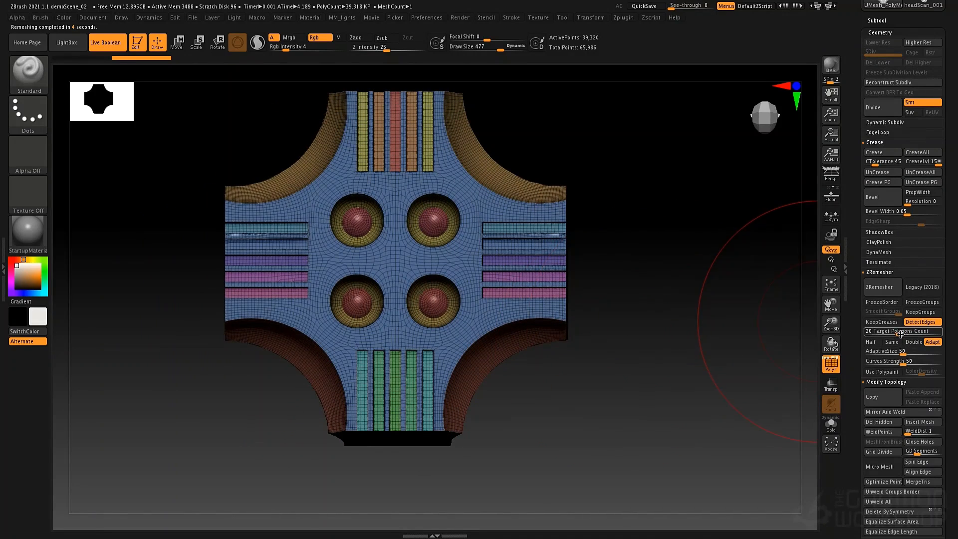
{"action": "key", "text": "shift"}
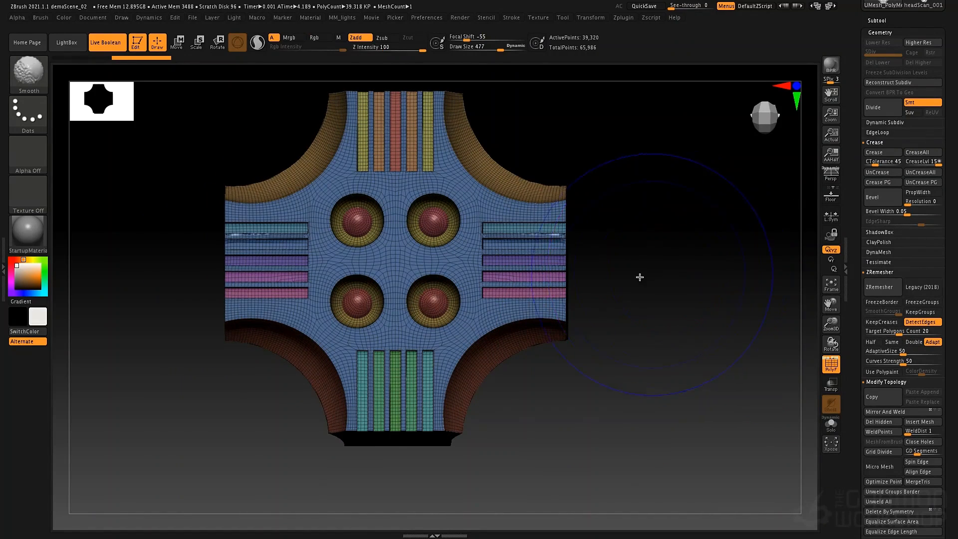
{"action": "key", "text": "shift+f"}
{"action": "left_click_drag", "start_coordinate": [599, 277], "coordinate": [556, 268]}
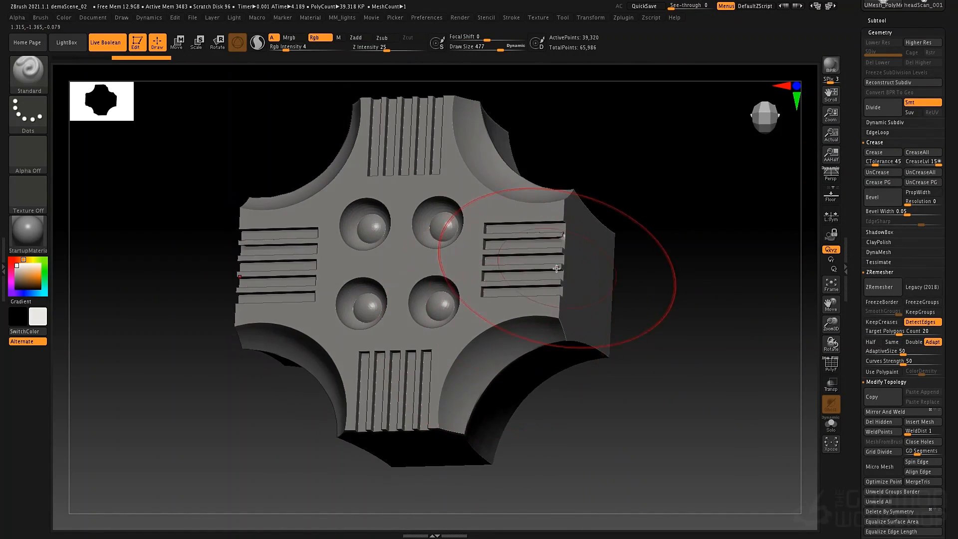
{"action": "right_click_drag", "start_coordinate": [566, 237], "coordinate": [646, 331], "text": "ctrl"}
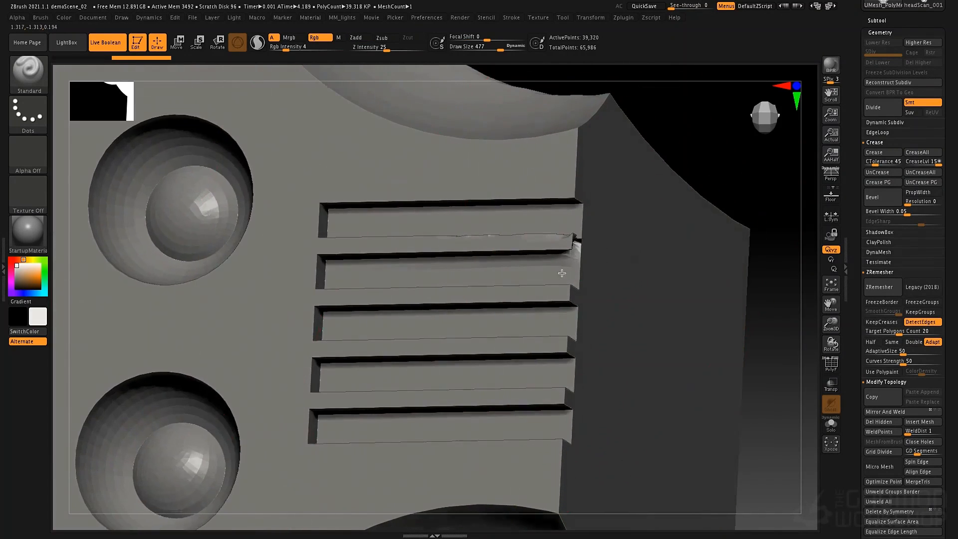
{"action": "right_click_drag", "start_coordinate": [561, 273], "coordinate": [573, 250]}
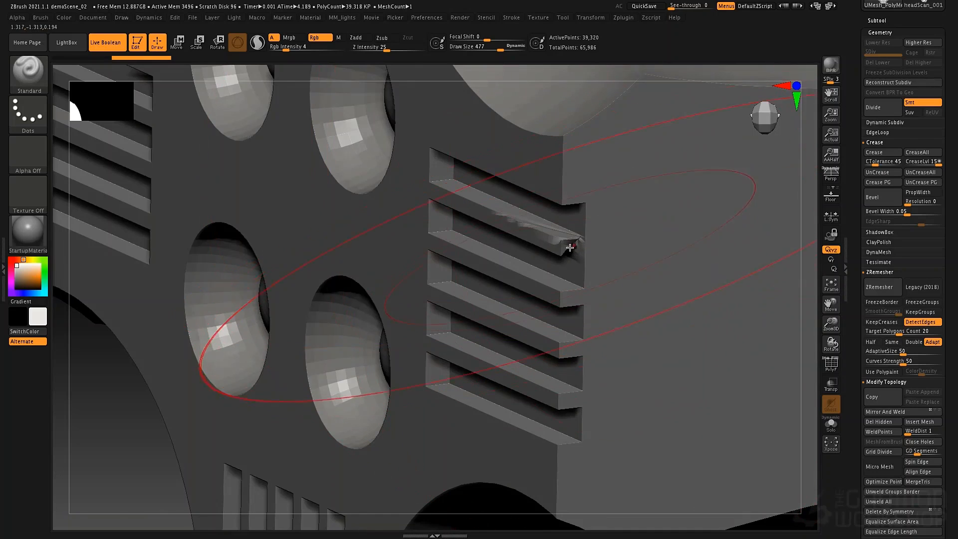
Undo, redo and again undo the remesh to compare the damaged groove with the original boolean mesh
{"action": "key", "text": "ctrl+z"}
{"action": "right_click_drag", "start_coordinate": [582, 252], "coordinate": [585, 251]}
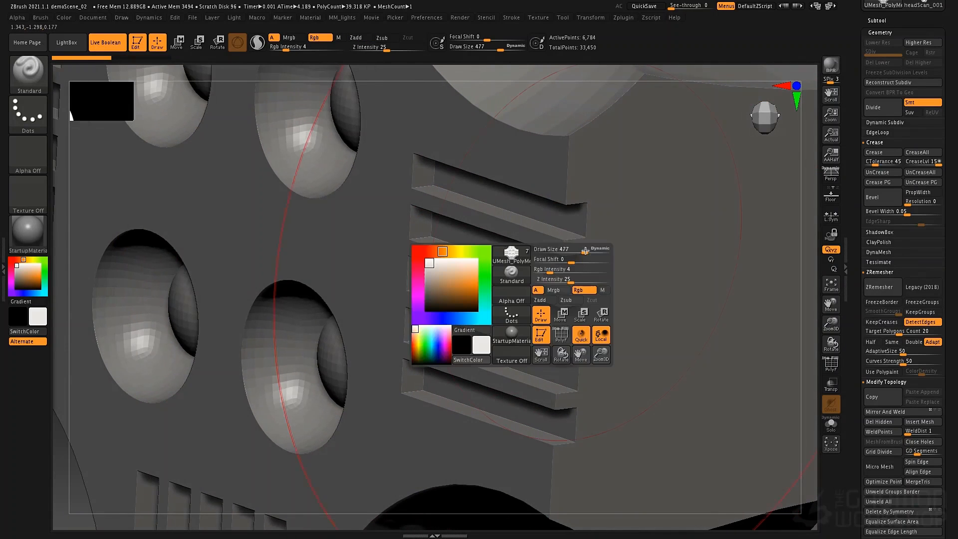
{"action": "key", "text": "ctrl+shift+z"}
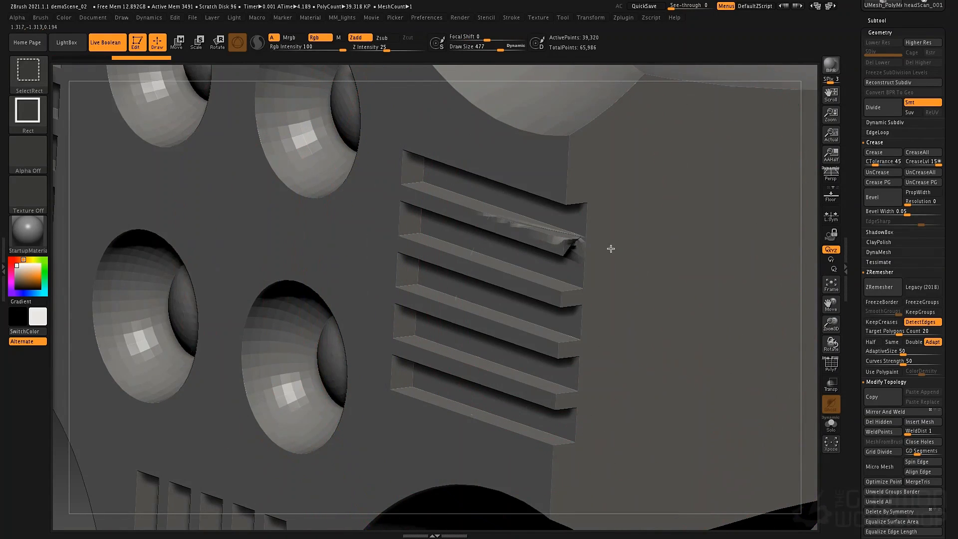
{"action": "key", "text": "ctrl+z"}
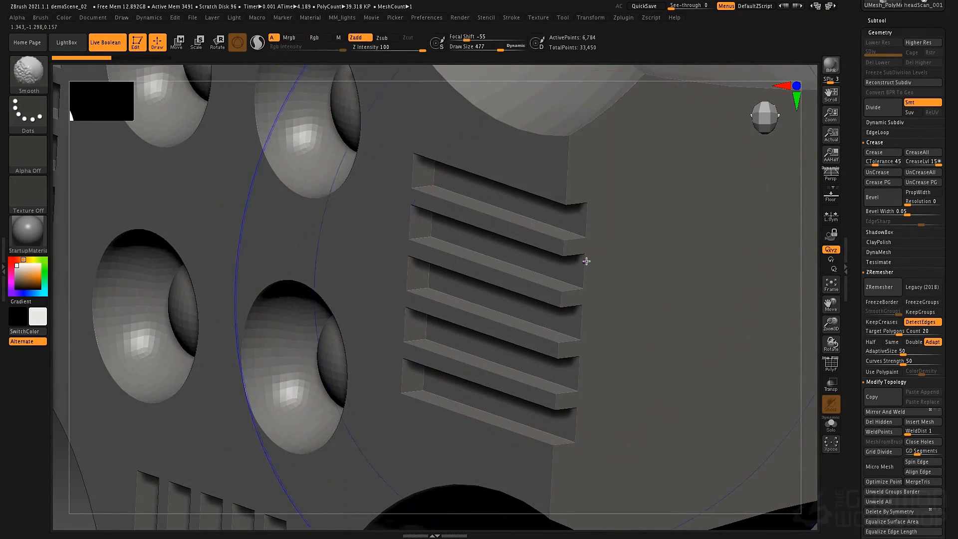
Check the original mesh's edges with the polyframe shown, enable KeepCreases alongside DetectEdges and run ZRemesher again
{"action": "key", "text": "shift+f"}
{"action": "right_click_drag", "start_coordinate": [581, 251], "coordinate": [584, 252]}
{"action": "right_click_drag", "start_coordinate": [574, 285], "coordinate": [586, 238], "text": "ctrl"}
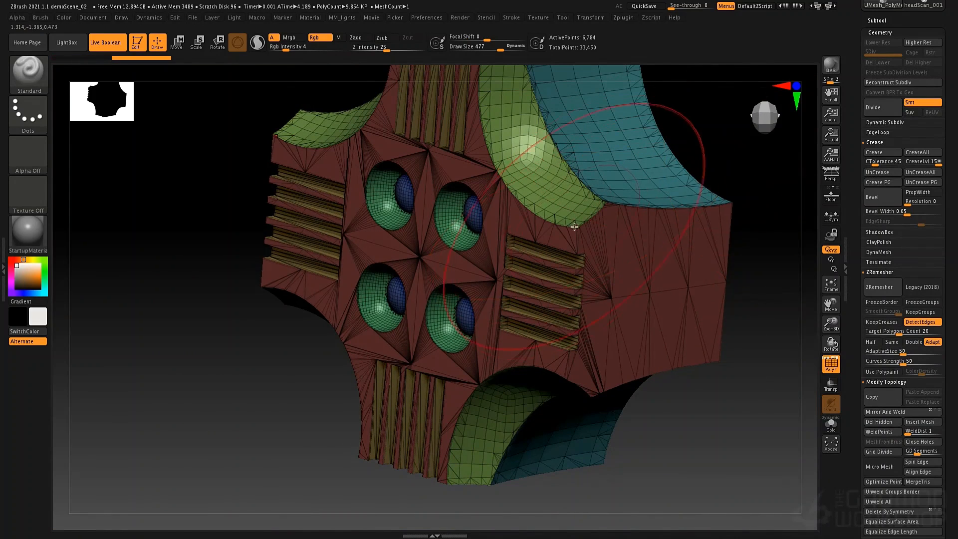
{"action": "right_click_drag", "start_coordinate": [565, 252], "coordinate": [578, 241]}
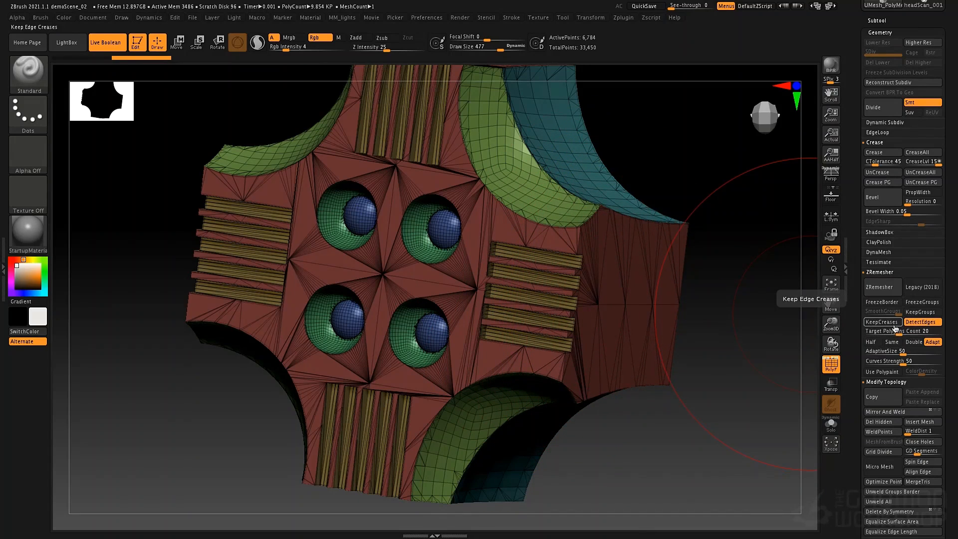
{"action": "left_click", "coordinate": [877, 325]}
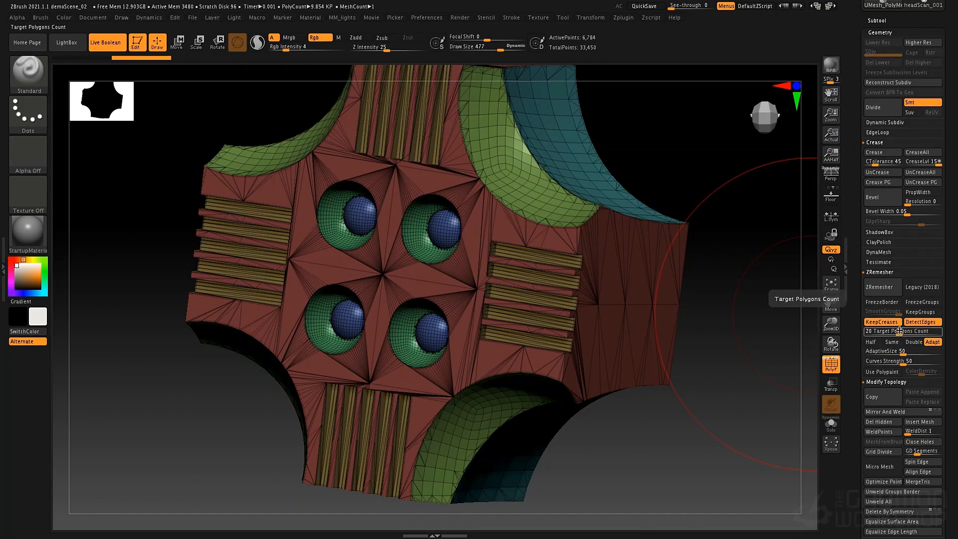
{"action": "left_click", "coordinate": [883, 288]}
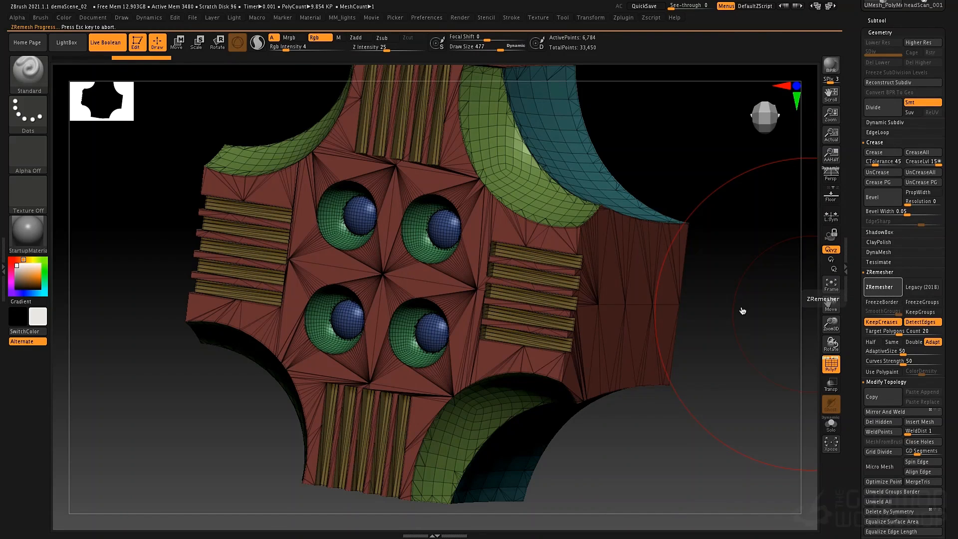
Examine the new remesh's grooves, sockets and side faces from several angles with the polyframe off and on
{"action": "left_click_drag", "start_coordinate": [628, 347], "coordinate": [643, 348]}
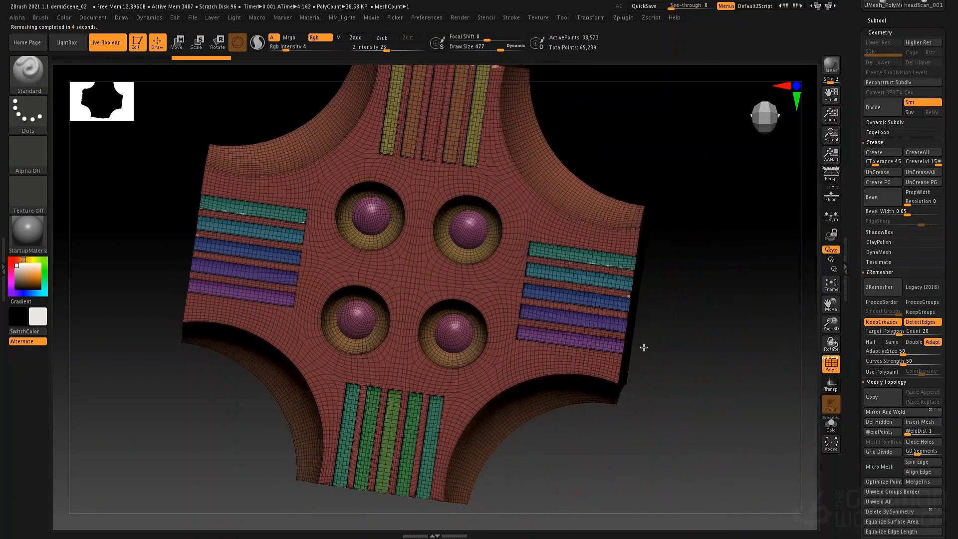
{"action": "key", "text": "shift+f"}
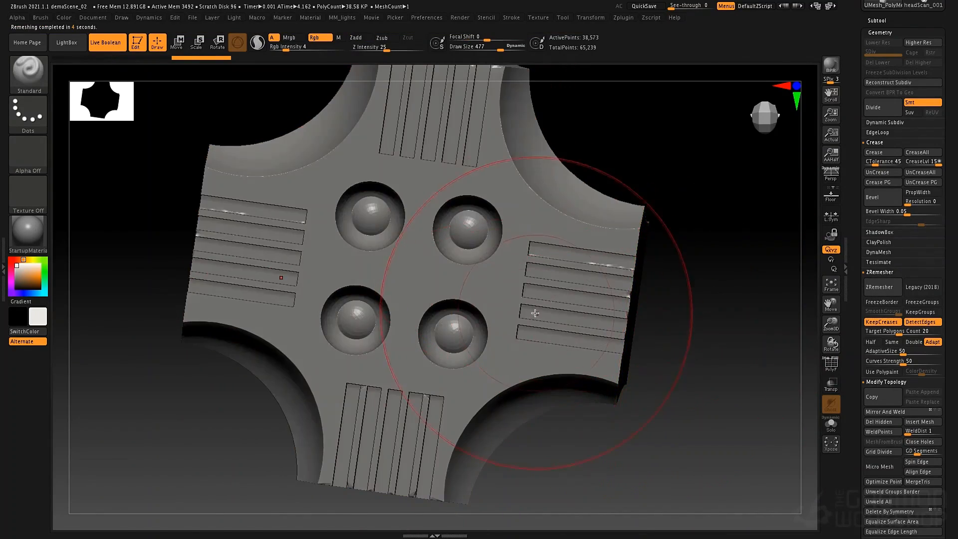
{"action": "mouse_move", "coordinate": [477, 315]}
{"action": "right_mouse_down"}
{"action": "mouse_move", "coordinate": [514, 318]}
{"action": "mouse_move", "coordinate": [502, 295]}
{"action": "mouse_move", "coordinate": [517, 314]}
{"action": "mouse_move", "coordinate": [485, 289]}
{"action": "mouse_move", "coordinate": [517, 302]}
{"action": "mouse_move", "coordinate": [513, 343]}
{"action": "right_mouse_up"}
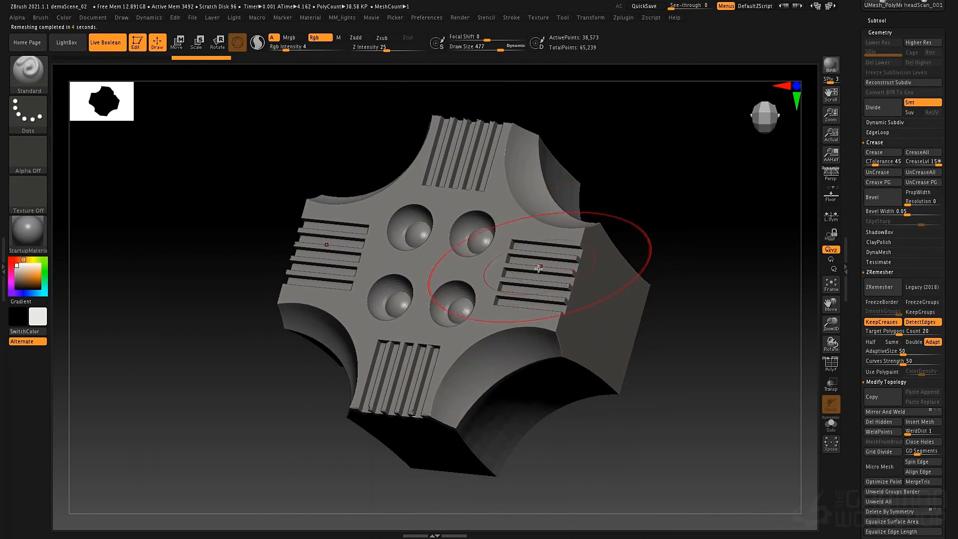
{"action": "right_click_drag", "start_coordinate": [531, 261], "coordinate": [552, 261]}
{"action": "mouse_move", "coordinate": [457, 264]}
{"action": "right_mouse_down"}
{"action": "mouse_move", "coordinate": [470, 291]}
{"action": "mouse_move", "coordinate": [496, 297]}
{"action": "mouse_move", "coordinate": [436, 278]}
{"action": "mouse_move", "coordinate": [462, 262]}
{"action": "mouse_move", "coordinate": [487, 311]}
{"action": "mouse_move", "coordinate": [490, 304]}
{"action": "right_mouse_up"}
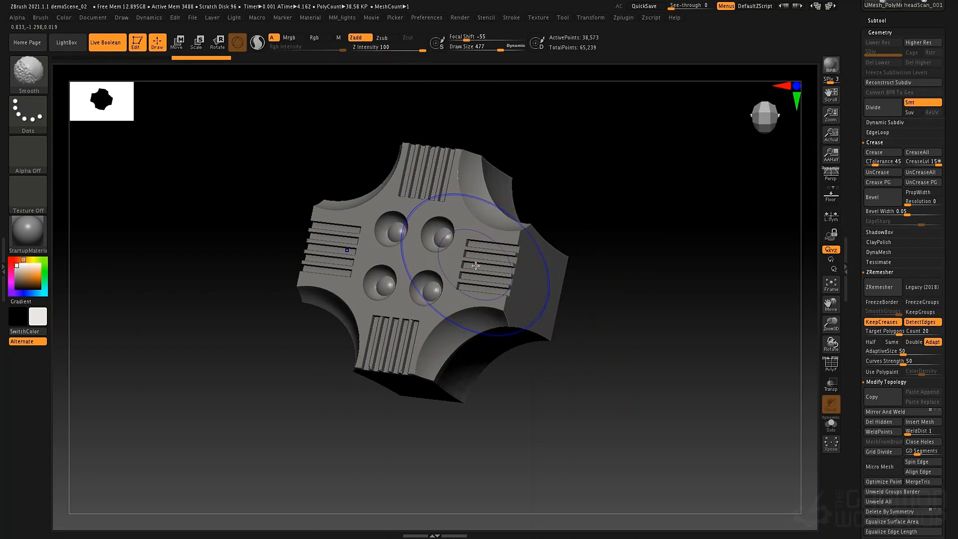
{"action": "key", "text": "shift+f"}
{"action": "mouse_move", "coordinate": [577, 284]}
{"action": "right_mouse_down"}
{"action": "mouse_move", "coordinate": [592, 289]}
{"action": "mouse_move", "coordinate": [577, 284]}
{"action": "mouse_move", "coordinate": [577, 303]}
{"action": "mouse_move", "coordinate": [583, 292]}
{"action": "right_mouse_up"}
{"action": "right_click_drag", "start_coordinate": [521, 246], "coordinate": [606, 291], "text": "ctrl"}
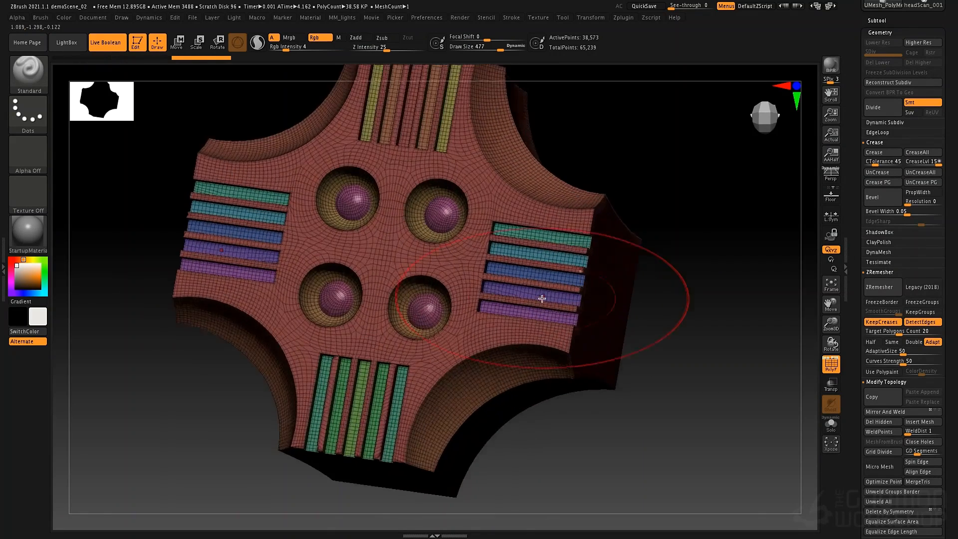
{"action": "mouse_move", "coordinate": [541, 297]}
{"action": "right_mouse_down"}
{"action": "mouse_move", "coordinate": [551, 259]}
{"action": "mouse_move", "coordinate": [539, 278]}
{"action": "mouse_move", "coordinate": [449, 304]}
{"action": "mouse_move", "coordinate": [474, 321]}
{"action": "mouse_move", "coordinate": [468, 306]}
{"action": "mouse_move", "coordinate": [481, 295]}
{"action": "mouse_move", "coordinate": [481, 305]}
{"action": "right_mouse_up"}
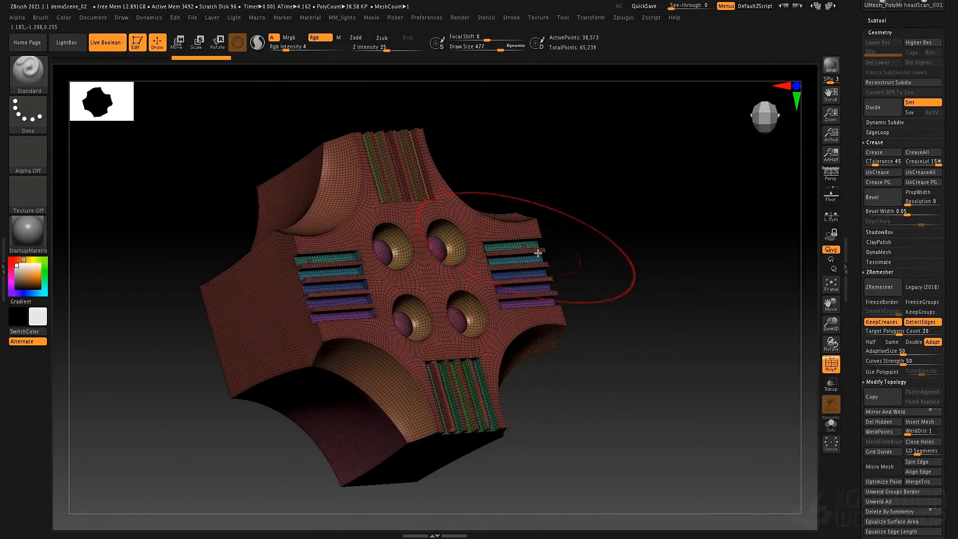
Set AdaptiveSize to 49, turn off Adapt, set Target Polygons Count to 10 and run ZRemesher again
{"action": "mouse_move", "coordinate": [457, 243]}
{"action": "right_mouse_down"}
{"action": "mouse_move", "coordinate": [449, 257]}
{"action": "mouse_move", "coordinate": [459, 274]}
{"action": "mouse_move", "coordinate": [481, 277]}
{"action": "mouse_move", "coordinate": [462, 274]}
{"action": "mouse_move", "coordinate": [426, 230]}
{"action": "right_mouse_up"}
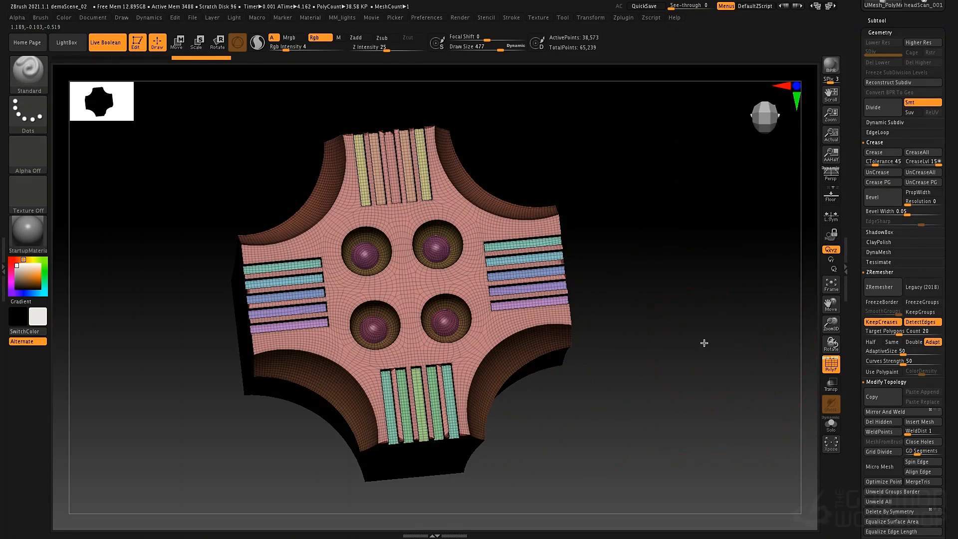
{"action": "left_click_drag", "start_coordinate": [705, 342], "coordinate": [669, 336], "text": "alt"}
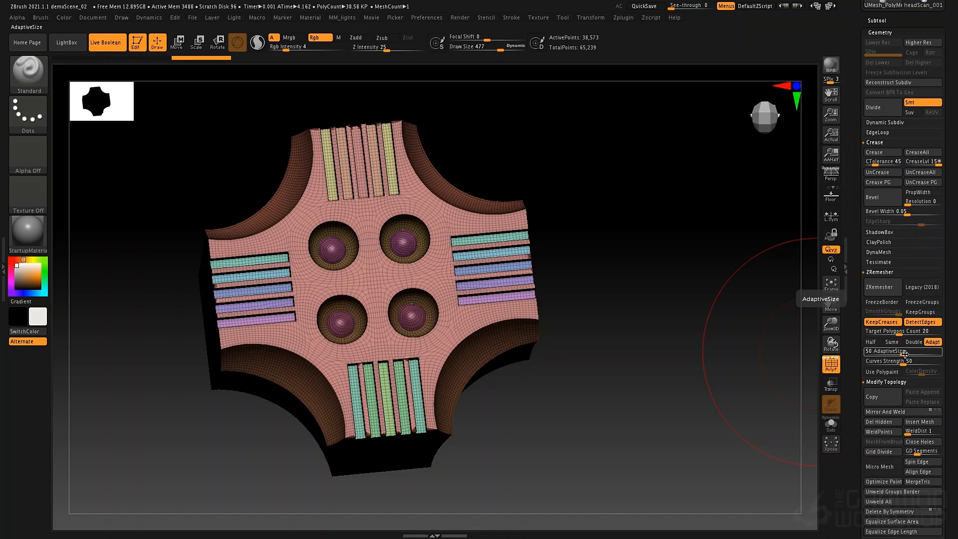
{"action": "left_click_drag", "start_coordinate": [903, 353], "coordinate": [897, 355]}
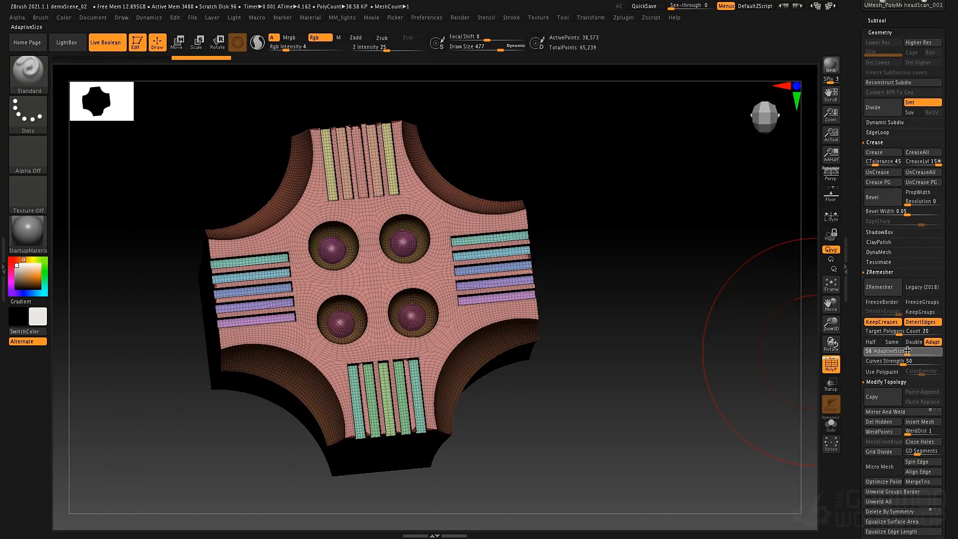
{"action": "left_click", "coordinate": [902, 352]}
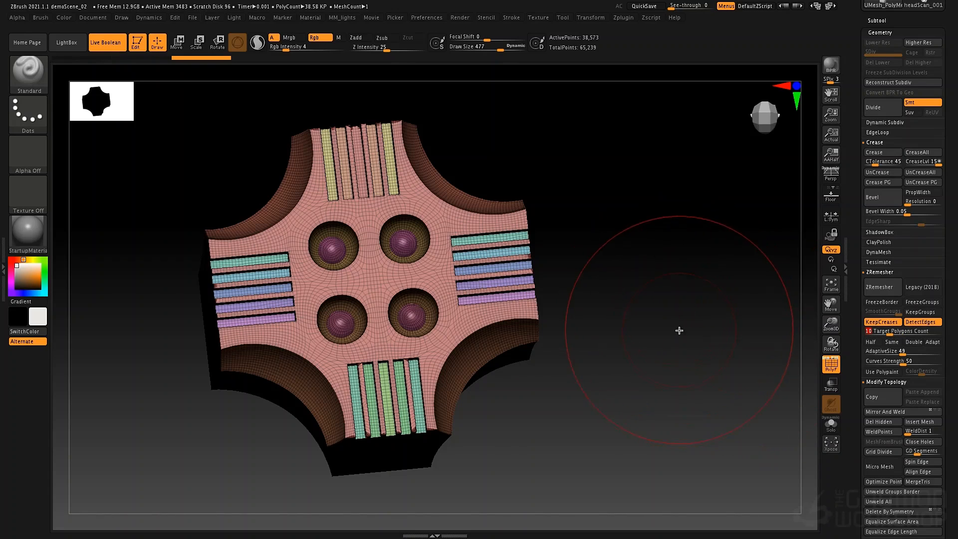
{"action": "left_click", "coordinate": [879, 287]}
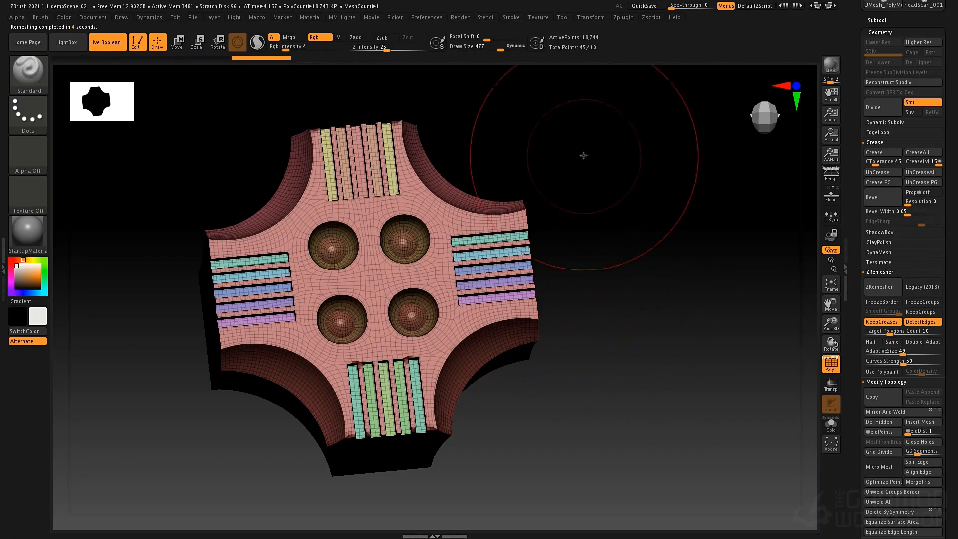
Rerun ZRemesher with the Half option and inspect the side grooves of the lower-density mesh up close
{"action": "left_click", "coordinate": [870, 343]}
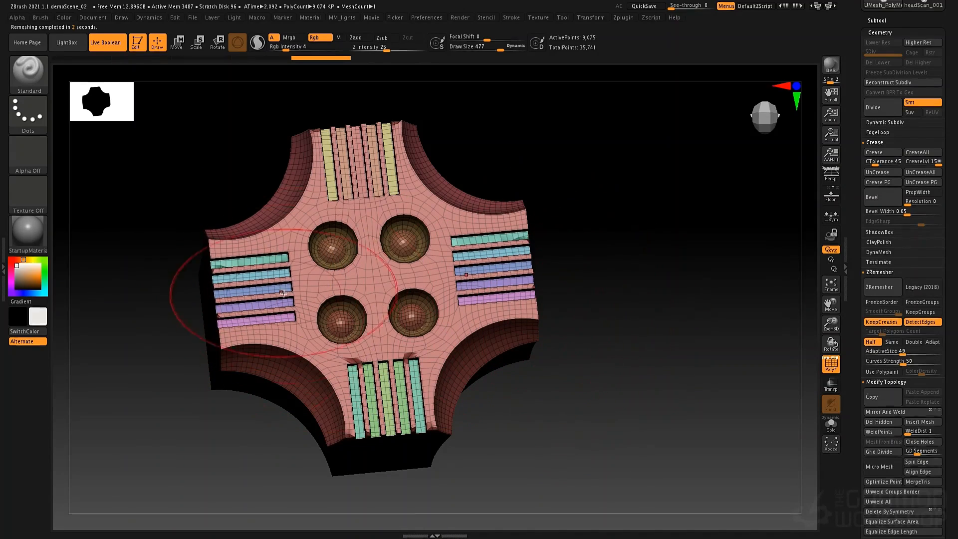
{"action": "mouse_move", "coordinate": [227, 268]}
{"action": "right_mouse_down", "text": "alt"}
{"action": "mouse_move", "coordinate": [288, 367]}
{"action": "mouse_move", "coordinate": [269, 442]}
{"action": "mouse_move", "coordinate": [299, 358]}
{"action": "right_mouse_up", "text": "alt"}
{"action": "right_click_drag", "start_coordinate": [300, 359], "coordinate": [307, 417]}
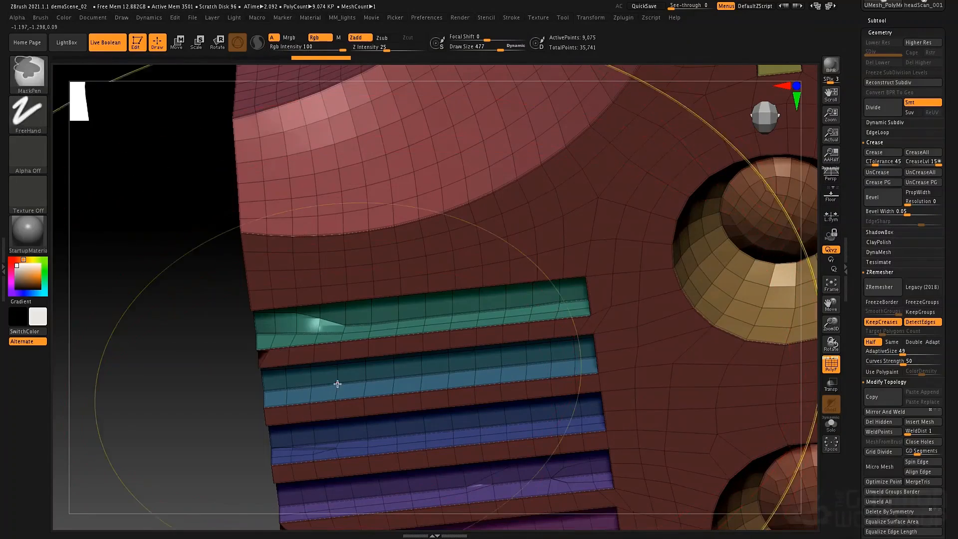
Undo the remeshes back to the original boolean mesh and set Draw Size to 125
{"action": "key", "text": "ctrl+d"}
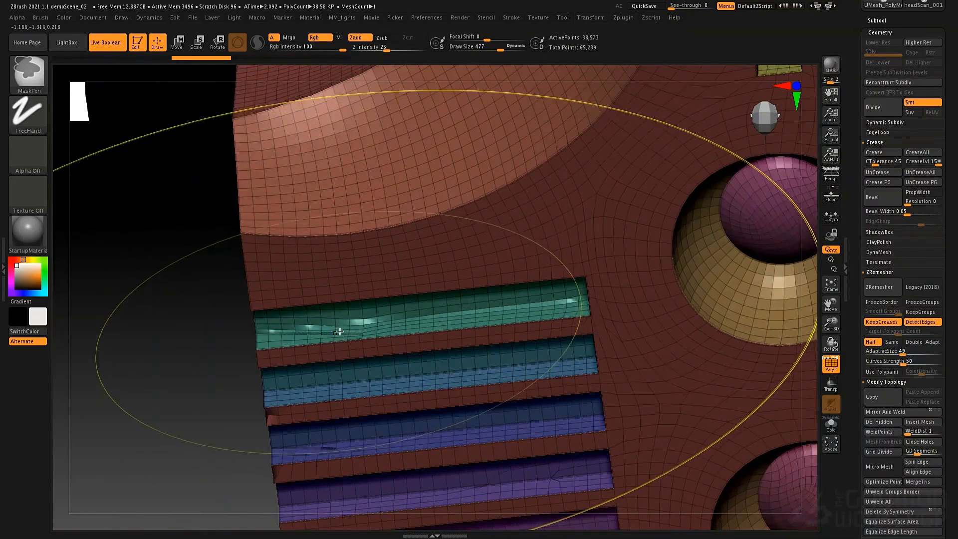
{"action": "key", "text": "ctrl+z"}
{"action": "key", "text": "space"}
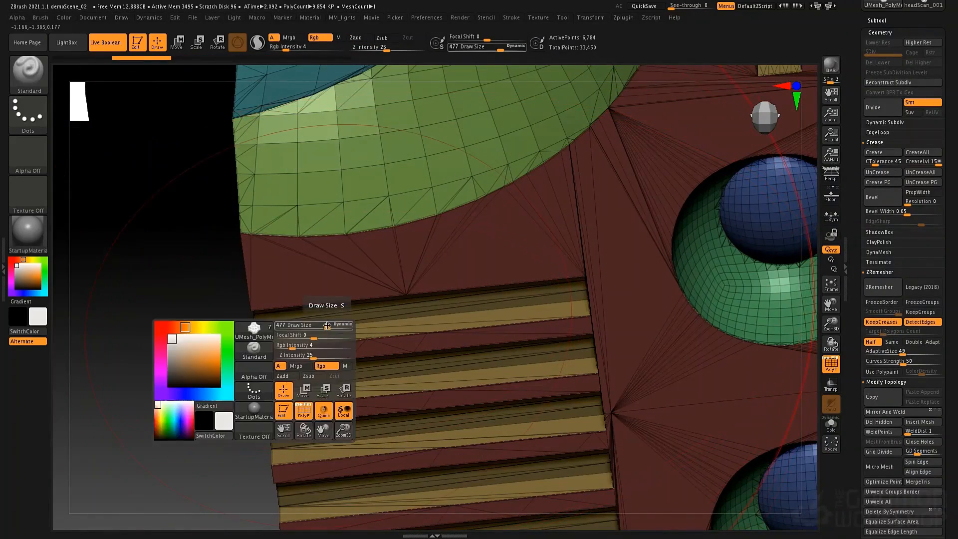
{"action": "left_click_drag", "start_coordinate": [329, 325], "coordinate": [289, 327]}
Examine the polygroups and edges at the groove corners of the original boolean mesh
{"action": "mouse_move", "coordinate": [289, 328]}
{"action": "right_mouse_down"}
{"action": "mouse_move", "coordinate": [392, 330]}
{"action": "mouse_move", "coordinate": [396, 317]}
{"action": "right_mouse_up"}
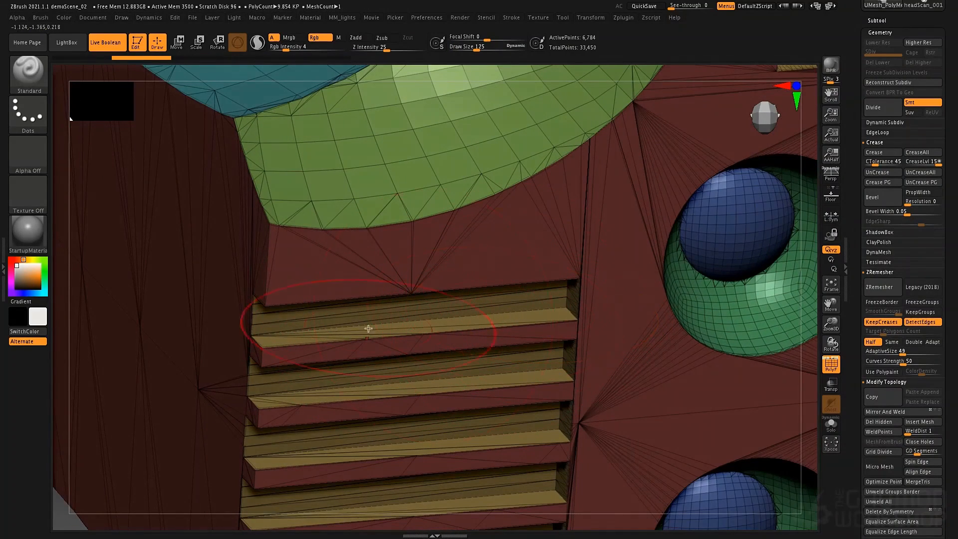
{"action": "mouse_move", "coordinate": [315, 334]}
{"action": "right_mouse_down"}
{"action": "mouse_move", "coordinate": [310, 300]}
{"action": "mouse_move", "coordinate": [305, 348]}
{"action": "right_mouse_up"}
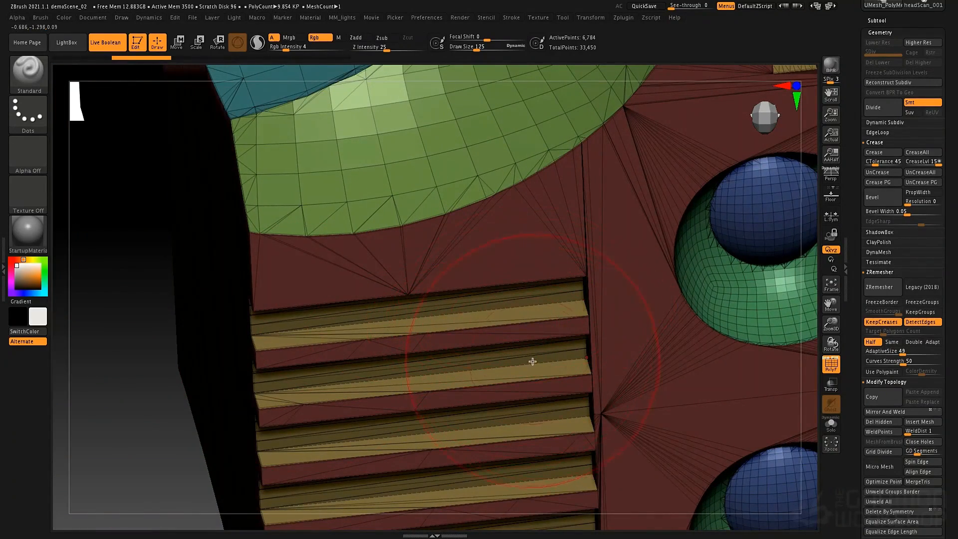
{"action": "mouse_move", "coordinate": [532, 361]}
{"action": "right_mouse_down"}
{"action": "mouse_move", "coordinate": [496, 293]}
{"action": "mouse_move", "coordinate": [331, 282]}
{"action": "mouse_move", "coordinate": [475, 299]}
{"action": "mouse_move", "coordinate": [447, 302]}
{"action": "mouse_move", "coordinate": [602, 415]}
{"action": "mouse_move", "coordinate": [419, 312]}
{"action": "mouse_move", "coordinate": [437, 289]}
{"action": "mouse_move", "coordinate": [568, 391]}
{"action": "right_mouse_up"}
{"action": "mouse_move", "coordinate": [456, 357]}
{"action": "right_mouse_down"}
{"action": "mouse_move", "coordinate": [437, 339]}
{"action": "mouse_move", "coordinate": [455, 347]}
{"action": "mouse_move", "coordinate": [325, 354]}
{"action": "mouse_move", "coordinate": [648, 295]}
{"action": "mouse_move", "coordinate": [413, 290]}
{"action": "mouse_move", "coordinate": [623, 279]}
{"action": "mouse_move", "coordinate": [313, 364]}
{"action": "mouse_move", "coordinate": [374, 375]}
{"action": "mouse_move", "coordinate": [594, 323]}
{"action": "mouse_move", "coordinate": [379, 351]}
{"action": "mouse_move", "coordinate": [364, 376]}
{"action": "mouse_move", "coordinate": [363, 356]}
{"action": "mouse_move", "coordinate": [382, 355]}
{"action": "right_mouse_up"}
{"action": "mouse_move", "coordinate": [337, 325]}
{"action": "right_mouse_down"}
{"action": "mouse_move", "coordinate": [394, 346]}
{"action": "mouse_move", "coordinate": [439, 411]}
{"action": "right_mouse_up"}
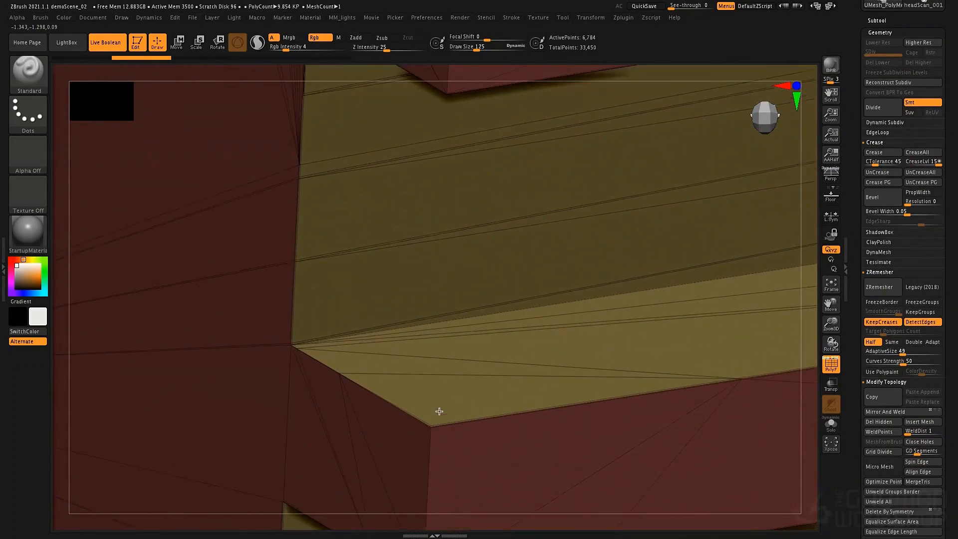
{"action": "right_click_drag", "start_coordinate": [415, 367], "coordinate": [454, 322]}
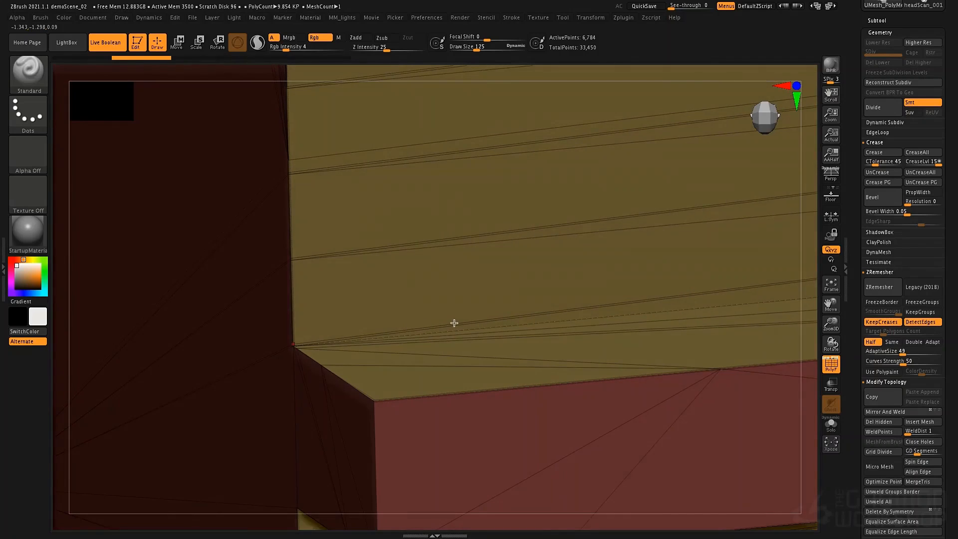
{"action": "right_click_drag", "start_coordinate": [563, 318], "coordinate": [556, 350]}
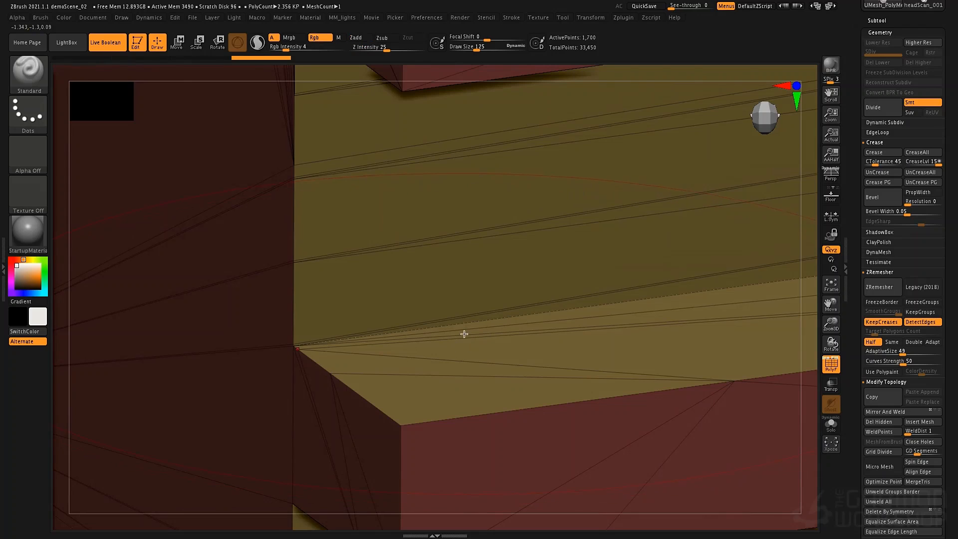
Isolate the polygroup of the grooves, hiding the rest of the boolean mesh
{"action": "left_click", "coordinate": [332, 338], "text": "ctrl+shift"}
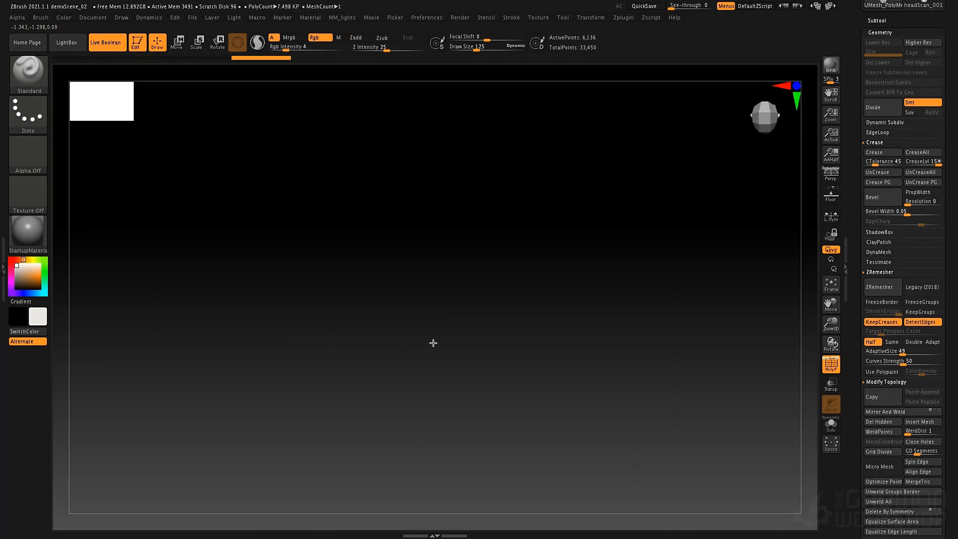
{"action": "key", "text": "ctrl+shift+z"}
{"action": "left_click_drag", "start_coordinate": [593, 329], "coordinate": [561, 339], "text": "ctrl+shift"}
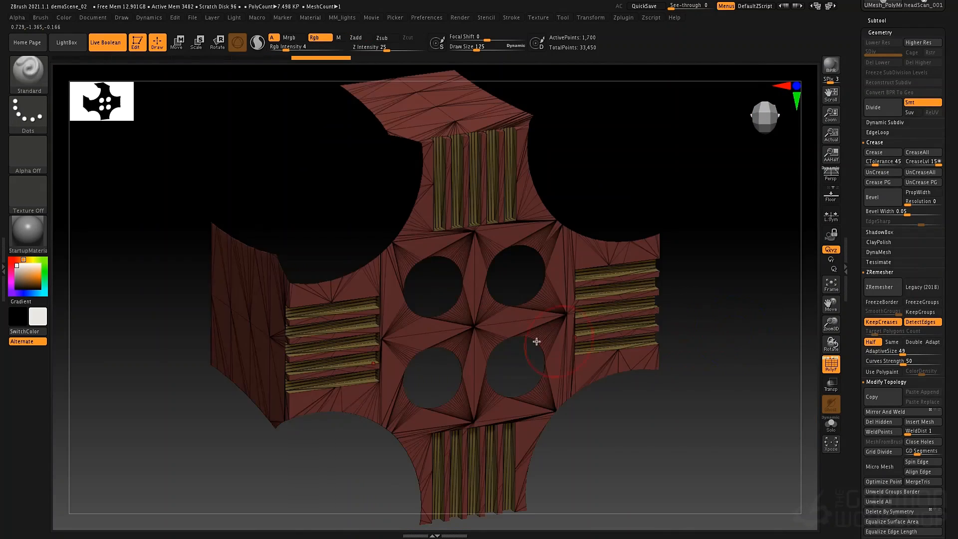
{"action": "left_click", "coordinate": [467, 331], "text": "ctrl+shift"}
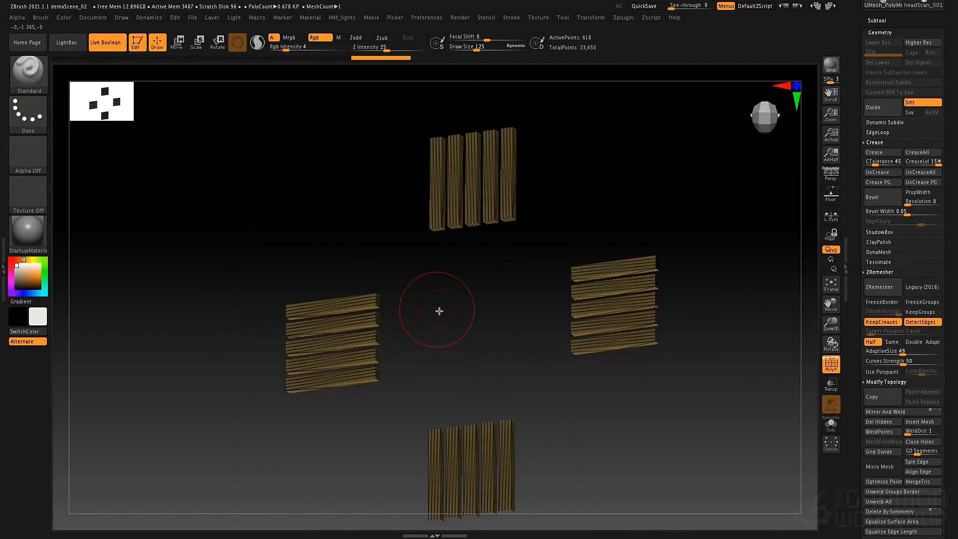
Split the isolated grooves into new polygroups with Groups By Normals
{"action": "left_click_drag", "start_coordinate": [439, 291], "coordinate": [424, 355], "text": "alt"}
{"action": "mouse_move", "coordinate": [270, 314]}
{"action": "left_mouse_down", "text": "alt"}
{"action": "mouse_move", "coordinate": [601, 274]}
{"action": "mouse_move", "coordinate": [590, 261]}
{"action": "mouse_move", "coordinate": [640, 264]}
{"action": "left_mouse_up", "text": "alt"}
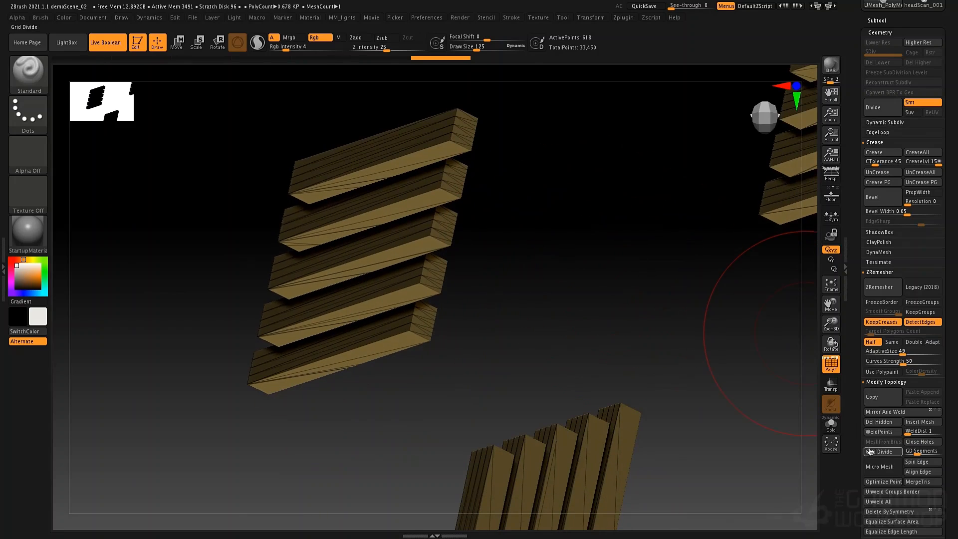
{"action": "left_click_drag", "start_coordinate": [859, 451], "coordinate": [838, 295]}
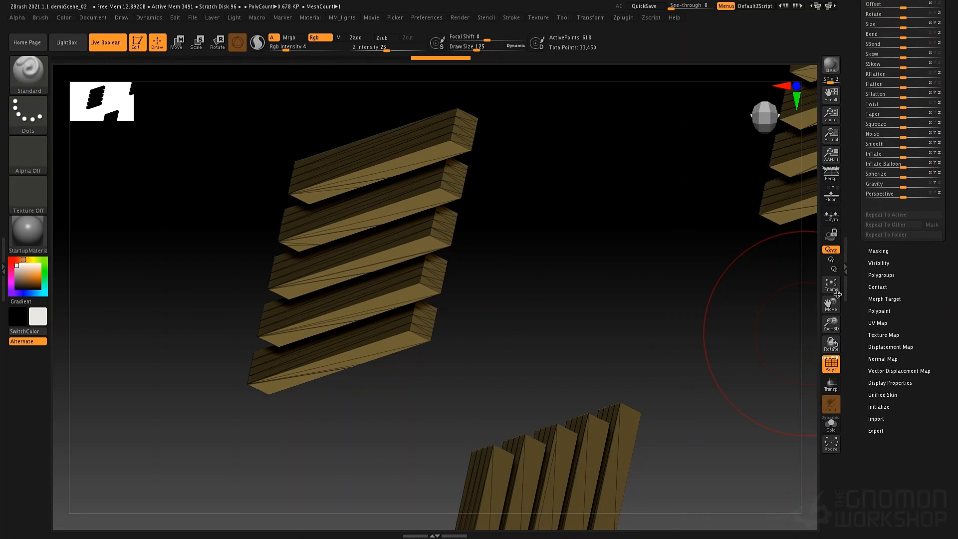
{"action": "left_click", "coordinate": [881, 275]}
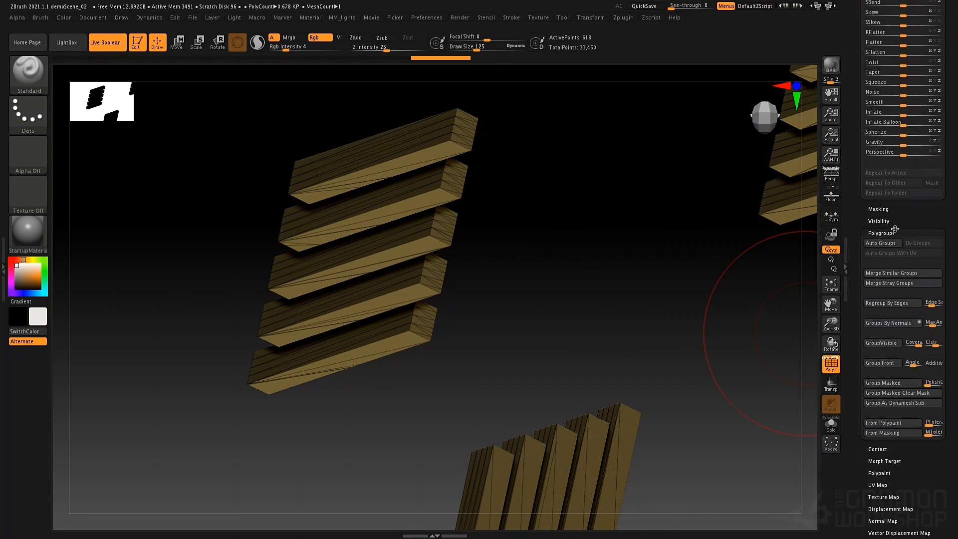
{"action": "left_click", "coordinate": [920, 321]}
{"action": "mouse_move", "coordinate": [569, 276]}
{"action": "left_mouse_down", "text": "shift"}
{"action": "mouse_move", "coordinate": [556, 264]}
{"action": "mouse_move", "coordinate": [556, 333]}
{"action": "mouse_move", "coordinate": [516, 295]}
{"action": "mouse_move", "coordinate": [524, 238]}
{"action": "mouse_move", "coordinate": [484, 244]}
{"action": "mouse_move", "coordinate": [513, 275]}
{"action": "mouse_move", "coordinate": [524, 316]}
{"action": "left_mouse_up", "text": "shift"}
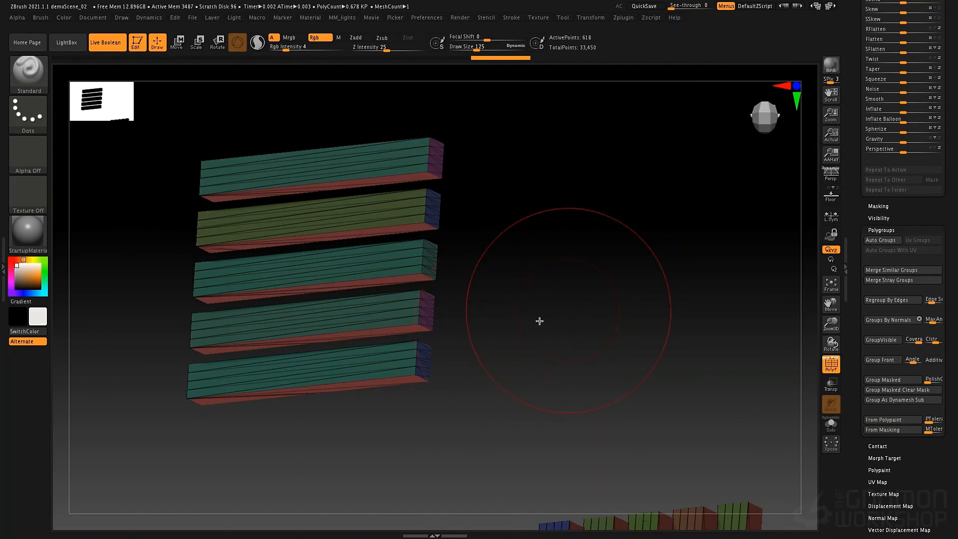
Crease the grooves' polygroup borders with Crease PG, and show the whole mesh with the polyframe hidden
{"action": "left_click_drag", "start_coordinate": [857, 186], "coordinate": [861, 351]}
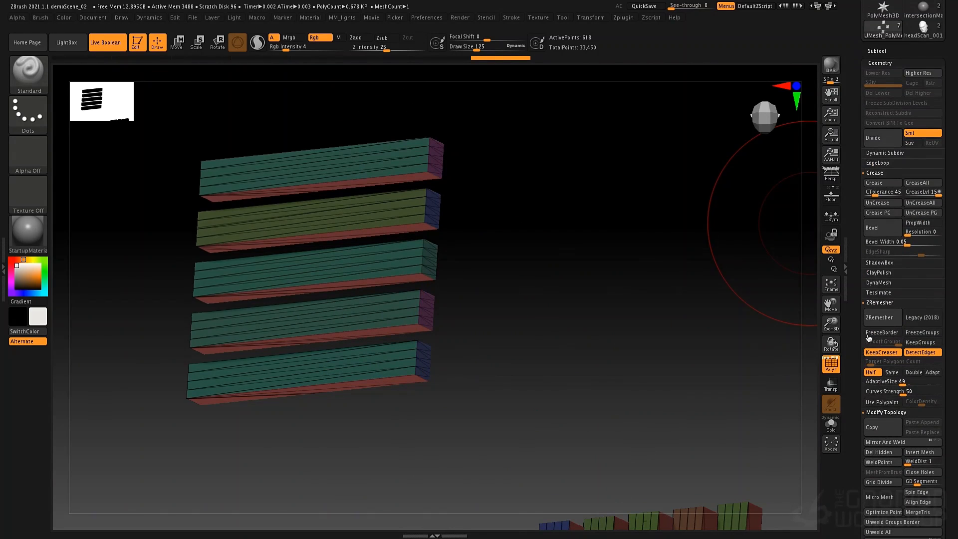
{"action": "left_click", "coordinate": [886, 214]}
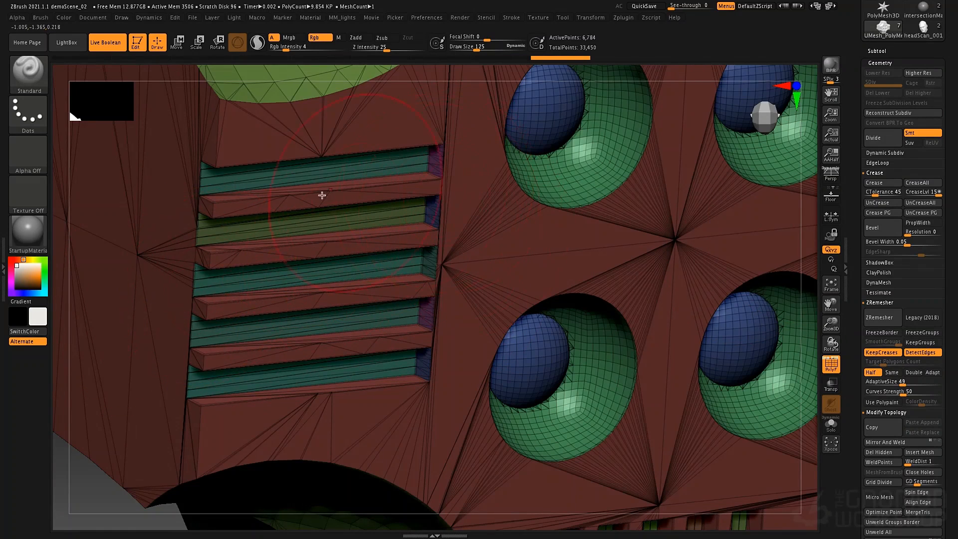
{"action": "key", "text": "shift+f"}
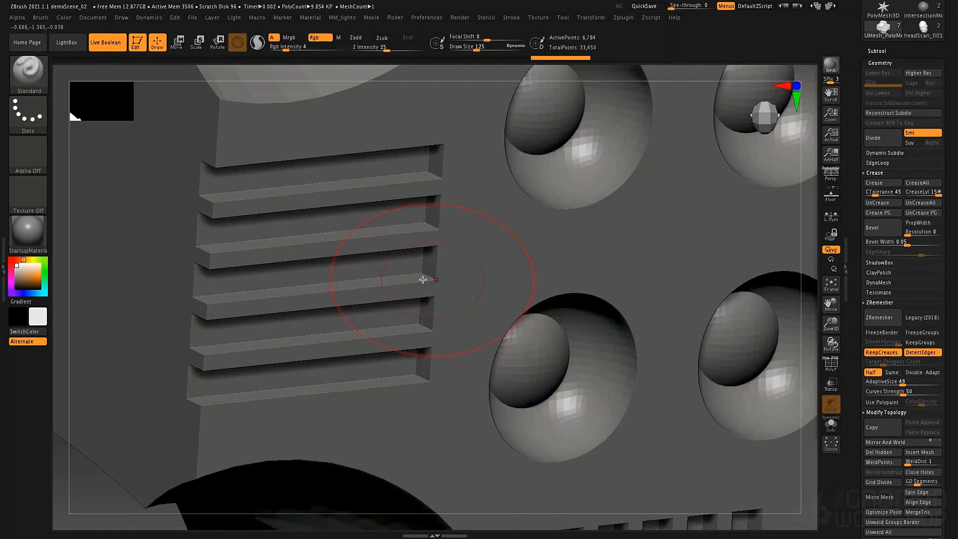
{"action": "key", "text": "f"}
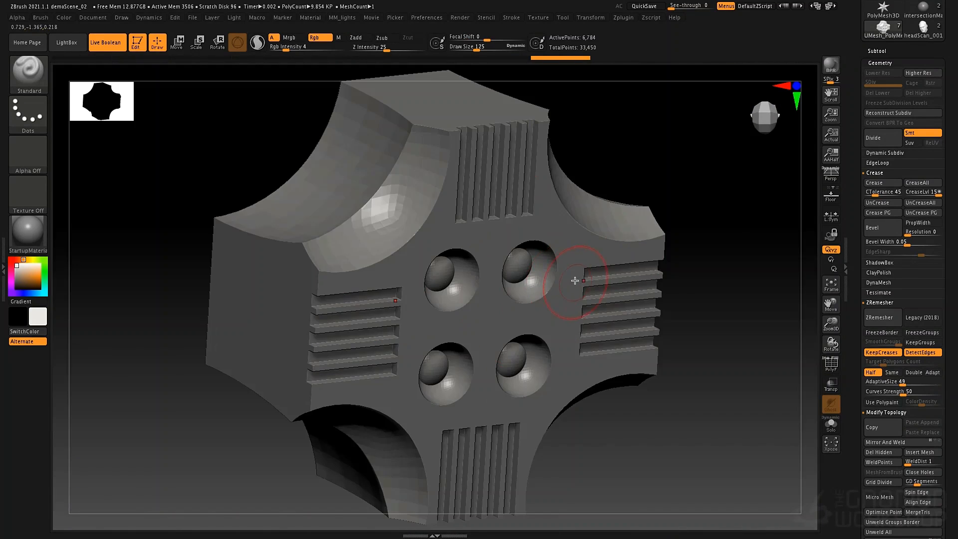
{"action": "left_click_drag", "start_coordinate": [718, 202], "coordinate": [709, 185]}
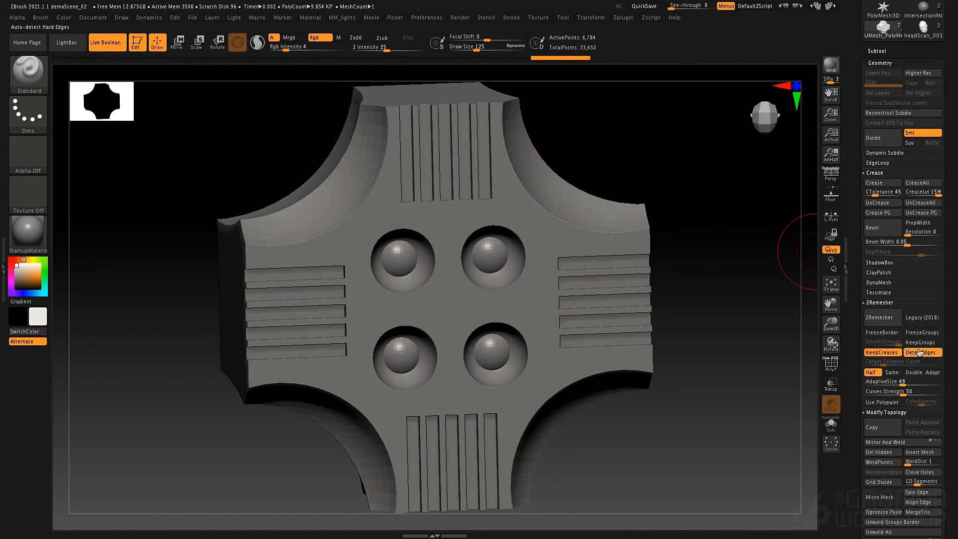
Try ZRemesher with Half on the creased mesh, undo it and rerun ZRemesher with Same
{"action": "left_click", "coordinate": [879, 323]}
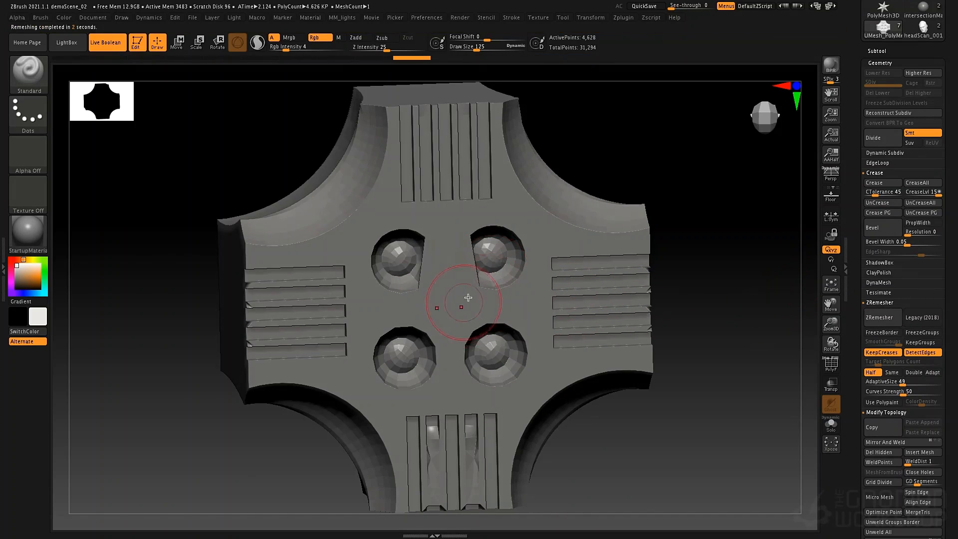
{"action": "left_click", "coordinate": [891, 372]}
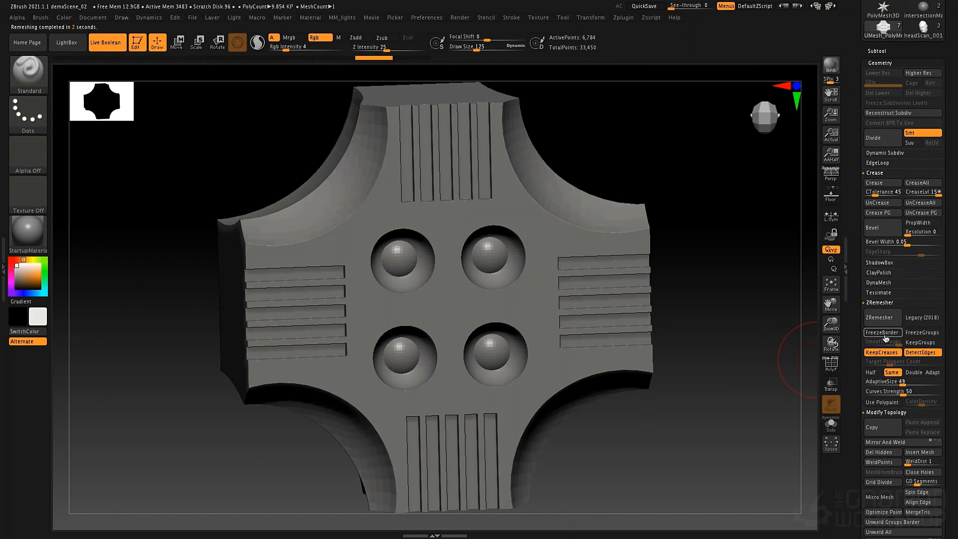
{"action": "left_click", "coordinate": [881, 318]}
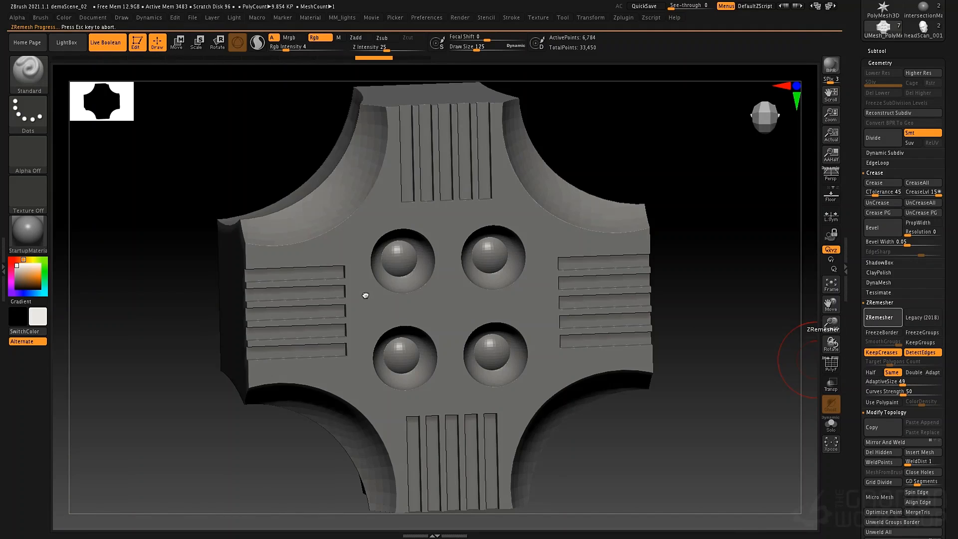
Examine the remeshed sockets and side grooves up close with the polyframe shown
{"action": "key", "text": "space"}
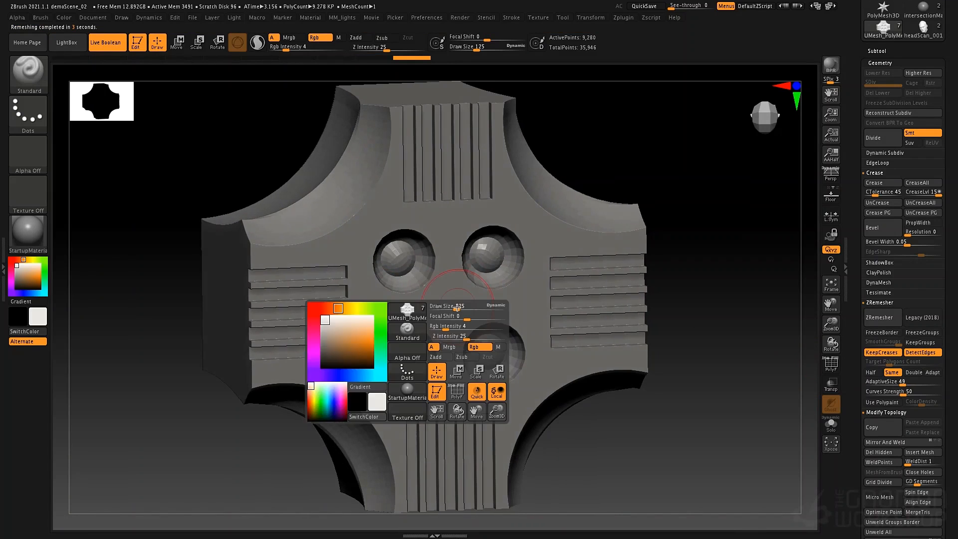
{"action": "key", "text": "shift"}
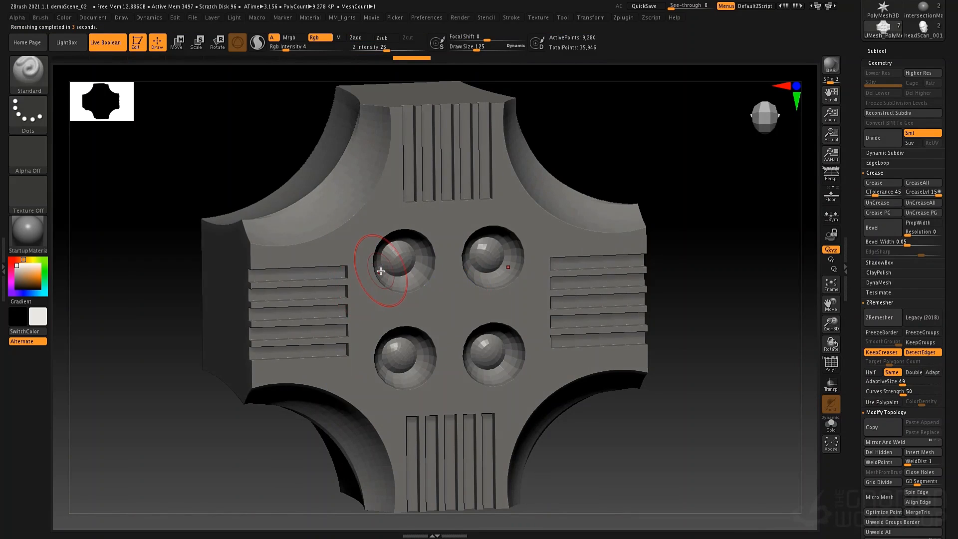
{"action": "key", "text": "shift"}
{"action": "key", "text": "shift+f"}
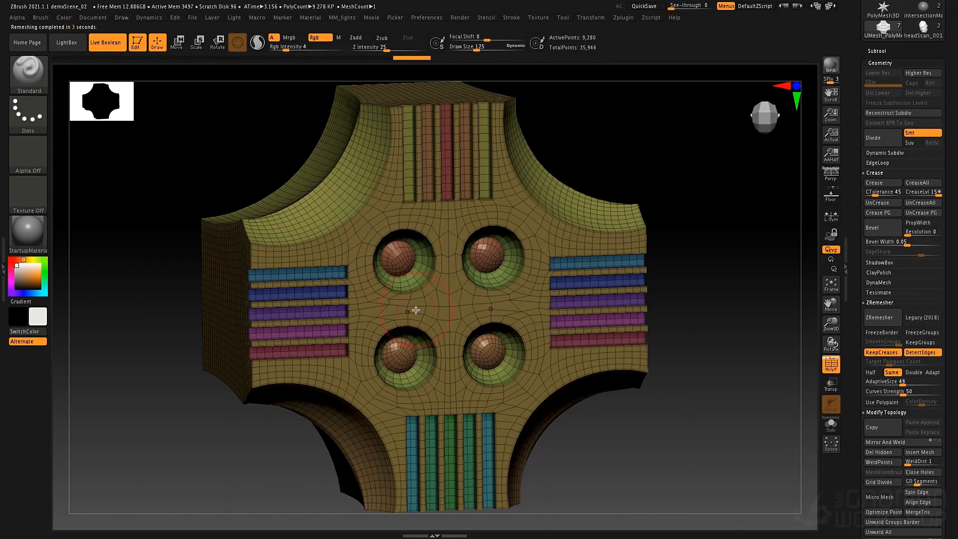
{"action": "right_click_drag", "start_coordinate": [436, 287], "coordinate": [372, 296]}
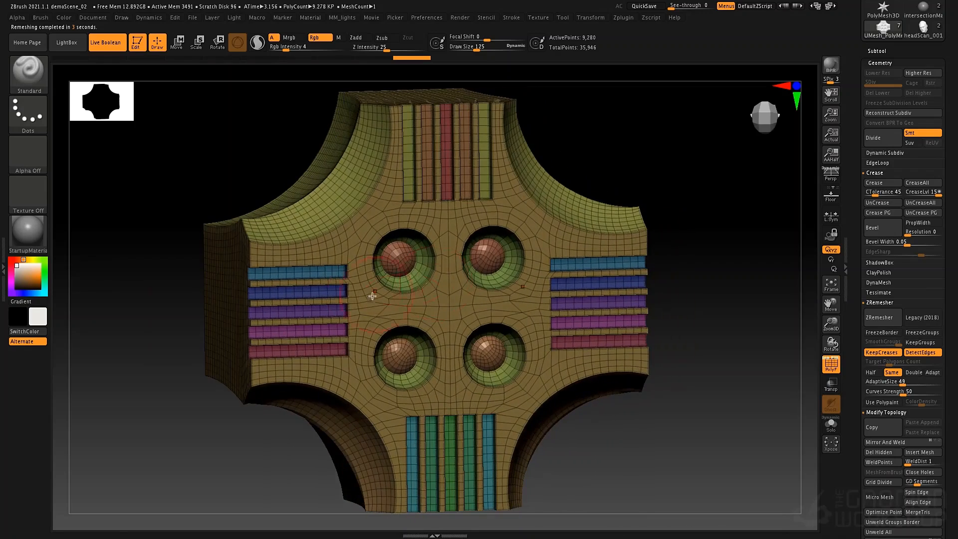
{"action": "right_click_drag", "start_coordinate": [445, 328], "coordinate": [506, 328], "text": "alt"}
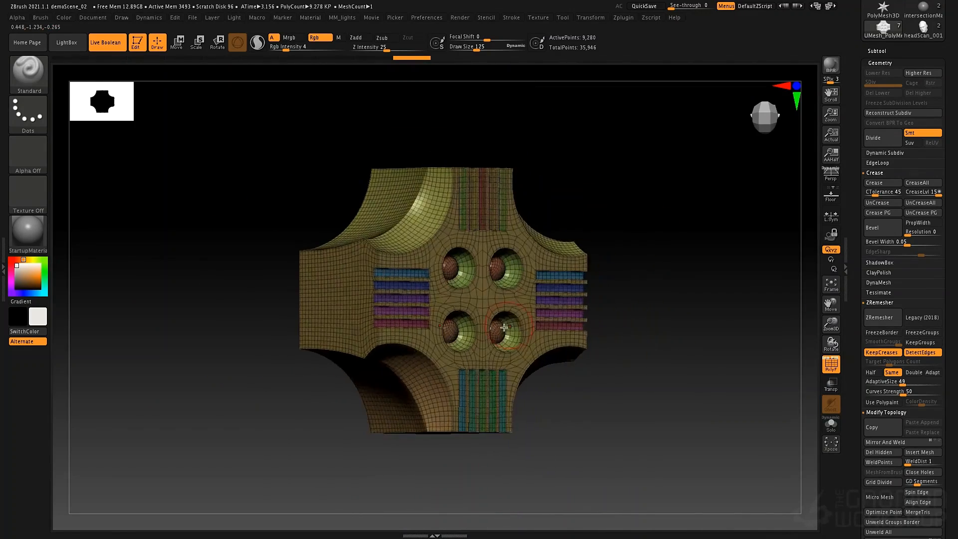
{"action": "right_click_drag", "start_coordinate": [439, 291], "coordinate": [524, 305], "text": "alt"}
{"action": "right_click_drag", "start_coordinate": [524, 305], "coordinate": [453, 352], "text": "ctrl"}
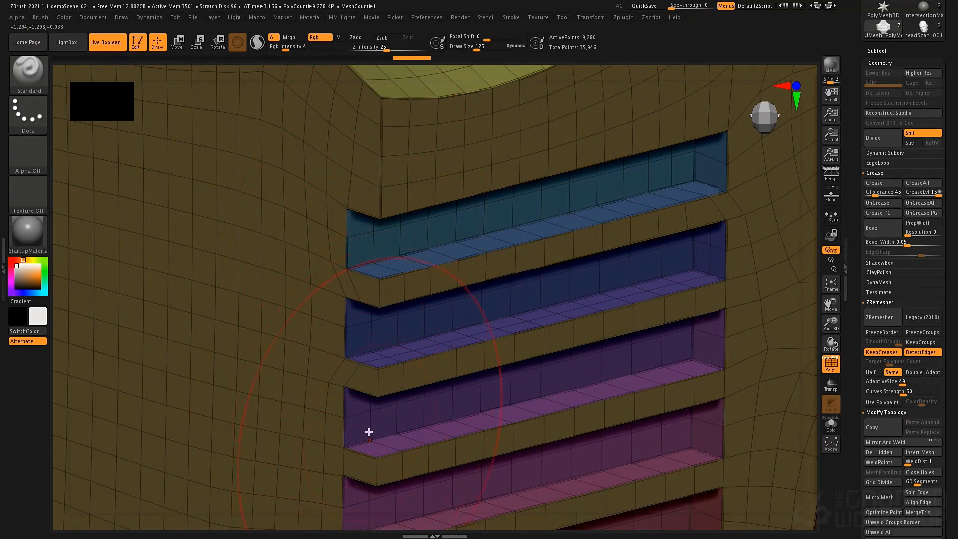
Try another ZRemesher pass with Half on the already remeshed model, check the sockets and grooves, and undo it
{"action": "right_click_drag", "start_coordinate": [482, 408], "coordinate": [569, 319], "text": "ctrl"}
{"action": "right_click_drag", "start_coordinate": [701, 327], "coordinate": [547, 301], "text": "alt"}
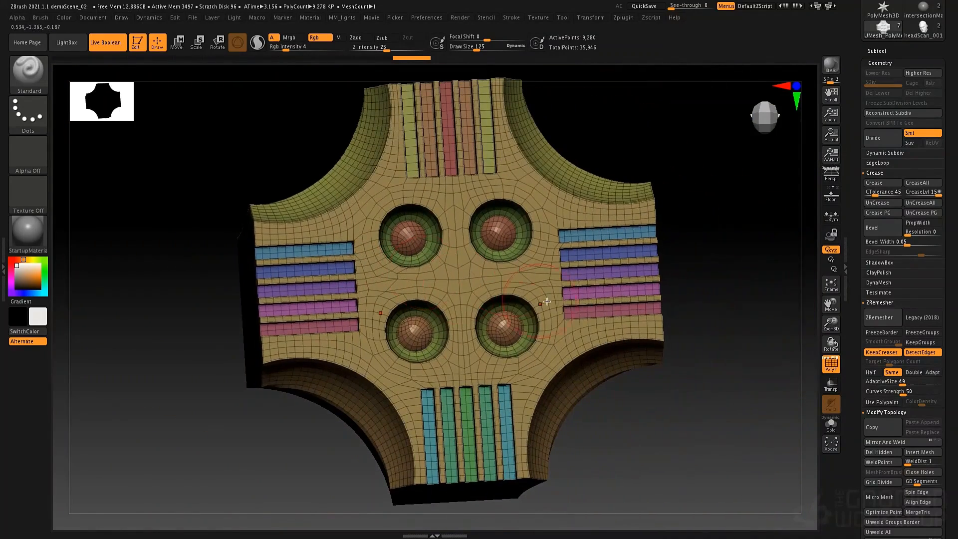
{"action": "left_click", "coordinate": [870, 373]}
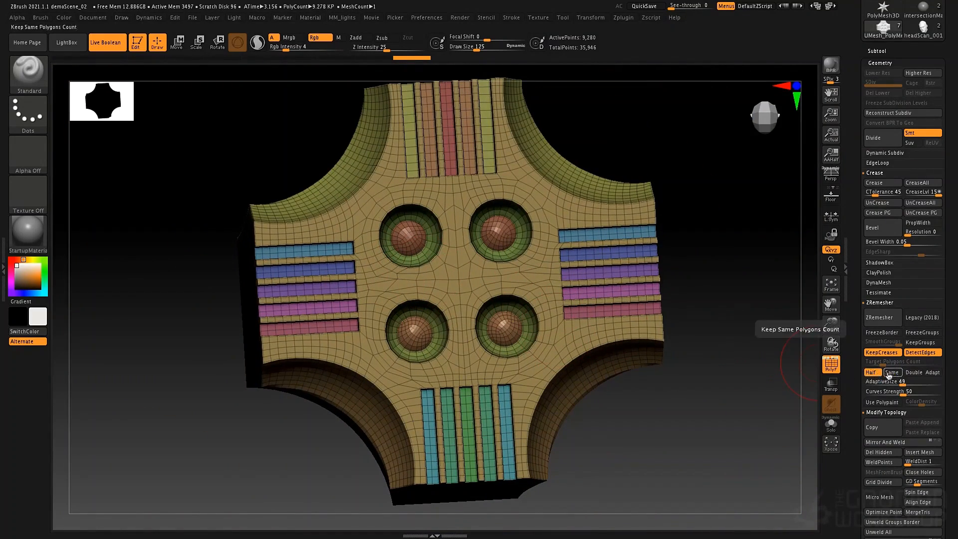
{"action": "left_click", "coordinate": [879, 317]}
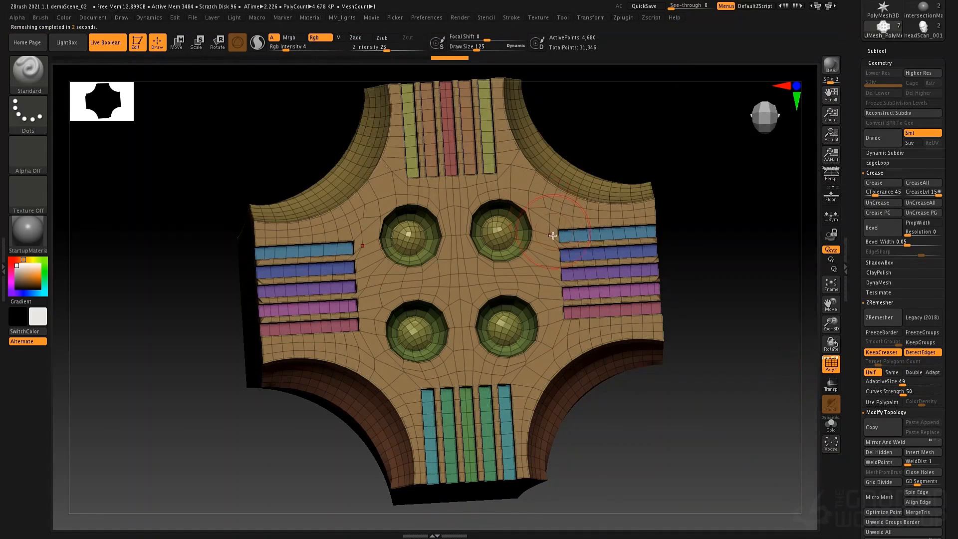
{"action": "mouse_move", "coordinate": [530, 245]}
{"action": "right_mouse_down"}
{"action": "mouse_move", "coordinate": [529, 208]}
{"action": "mouse_move", "coordinate": [542, 226]}
{"action": "mouse_move", "coordinate": [504, 245]}
{"action": "right_mouse_up"}
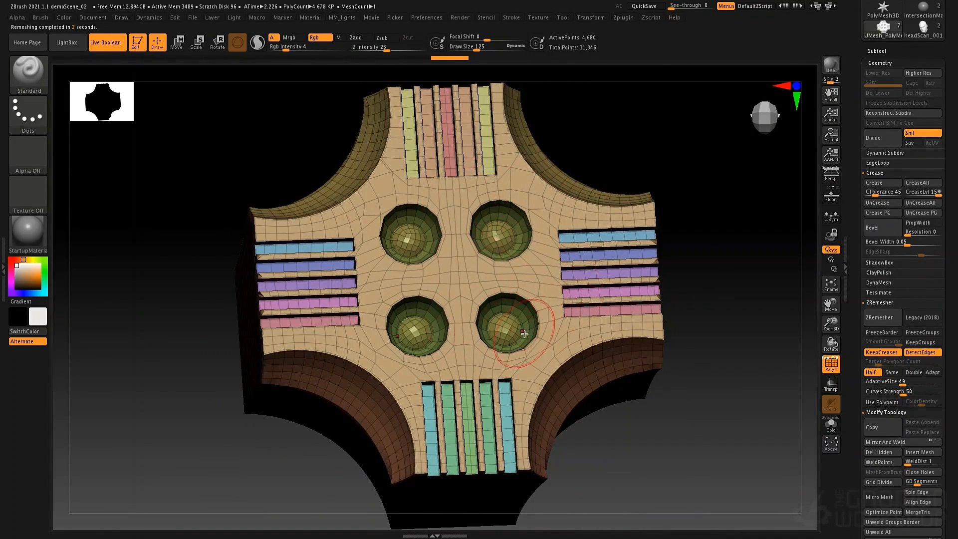
{"action": "mouse_move", "coordinate": [686, 429]}
{"action": "right_mouse_down", "text": "alt"}
{"action": "mouse_move", "coordinate": [637, 344]}
{"action": "mouse_move", "coordinate": [590, 362]}
{"action": "mouse_move", "coordinate": [595, 369]}
{"action": "mouse_move", "coordinate": [645, 364]}
{"action": "mouse_move", "coordinate": [654, 279]}
{"action": "mouse_move", "coordinate": [685, 304]}
{"action": "mouse_move", "coordinate": [618, 260]}
{"action": "mouse_move", "coordinate": [597, 295]}
{"action": "right_mouse_up", "text": "alt"}
{"action": "scroll", "coordinate": [540, 257], "scroll_direction": "up", "scroll_amount": 3}
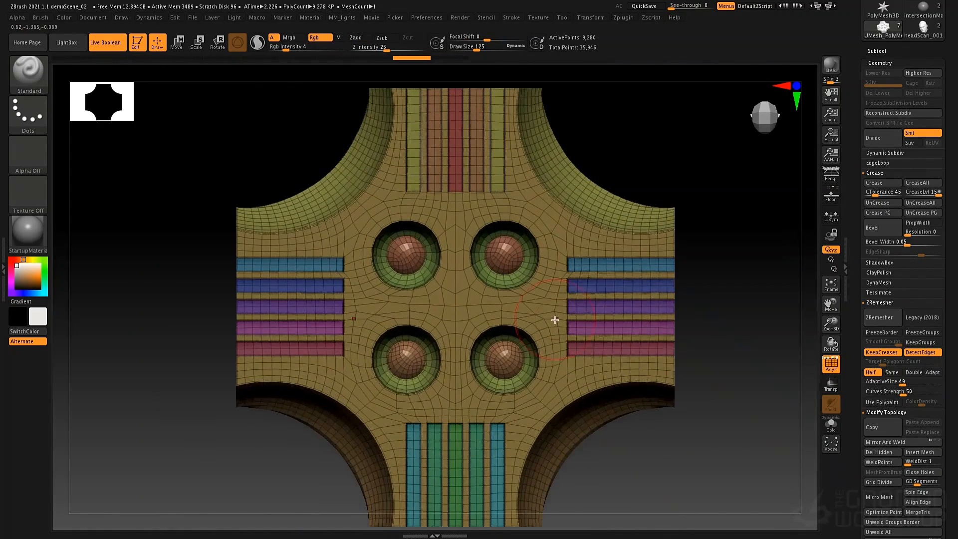
{"action": "scroll", "coordinate": [528, 290], "scroll_direction": "up", "scroll_amount": 4}
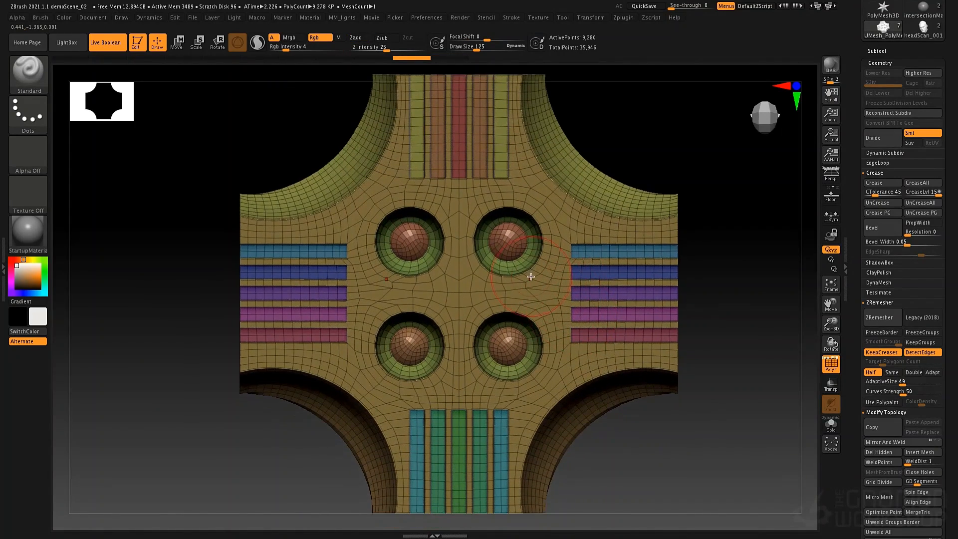
{"action": "scroll", "coordinate": [487, 276], "scroll_direction": "down", "scroll_amount": 4}
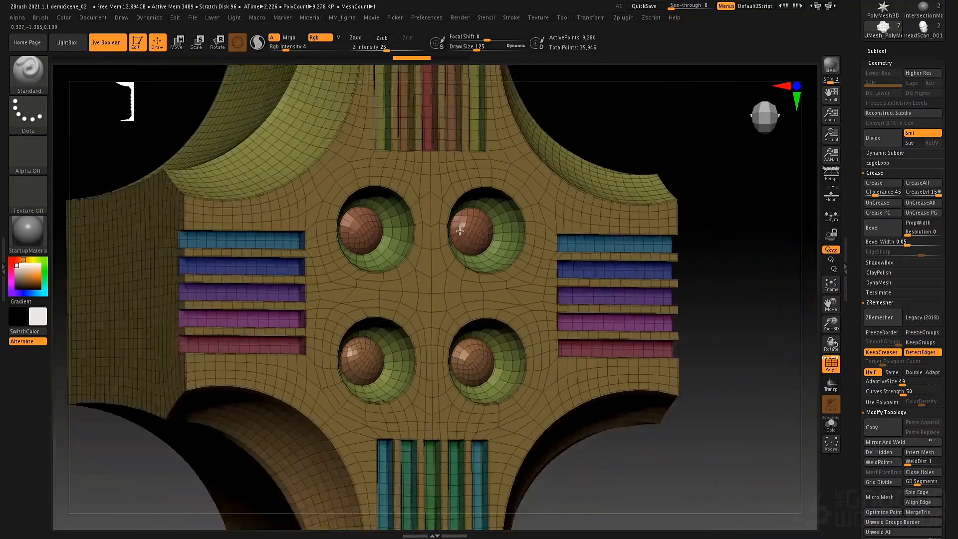
{"action": "scroll", "coordinate": [546, 325], "scroll_direction": "down", "scroll_amount": 4}
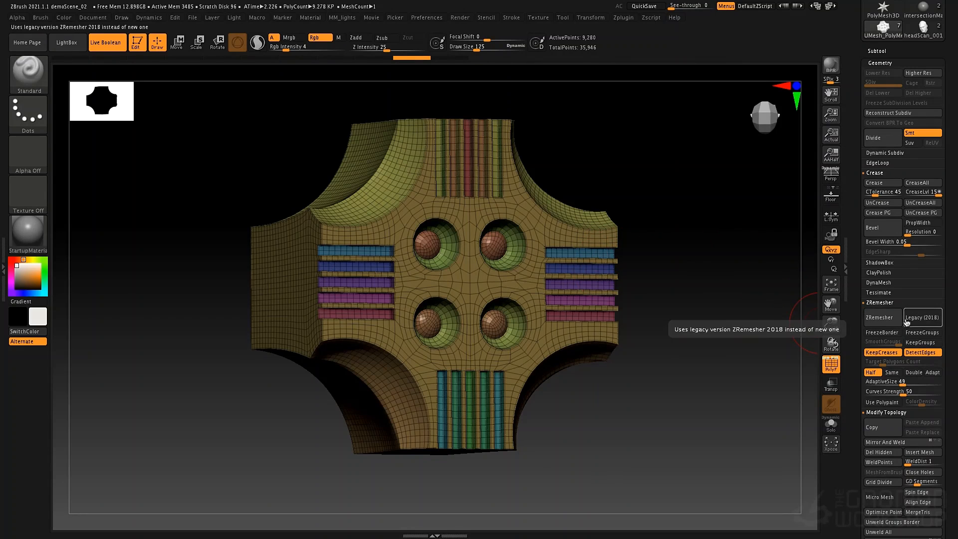
{"action": "mouse_move", "coordinate": [606, 301]}
{"action": "right_mouse_down"}
{"action": "mouse_move", "coordinate": [577, 300]}
{"action": "mouse_move", "coordinate": [605, 302]}
{"action": "right_mouse_up"}
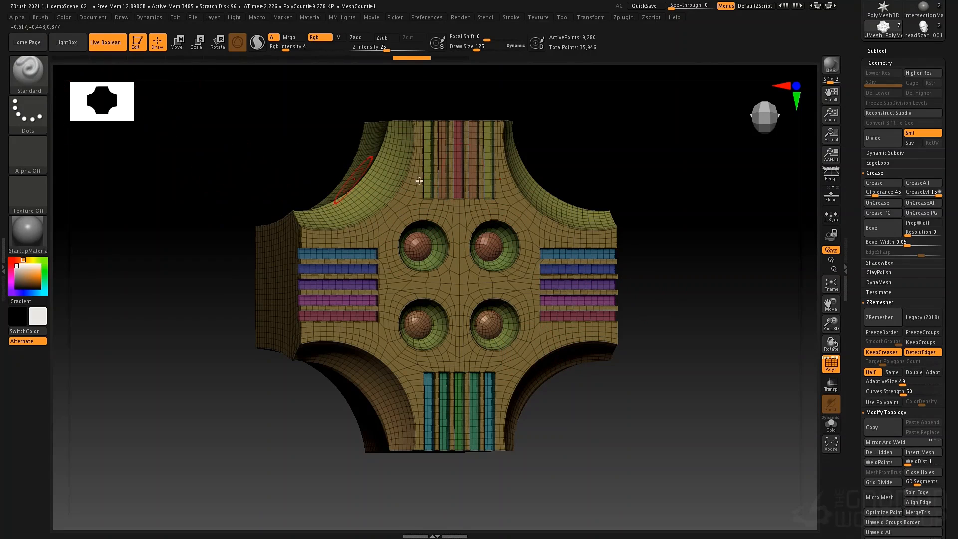
{"action": "right_click_drag", "start_coordinate": [662, 156], "coordinate": [653, 181], "text": "alt"}
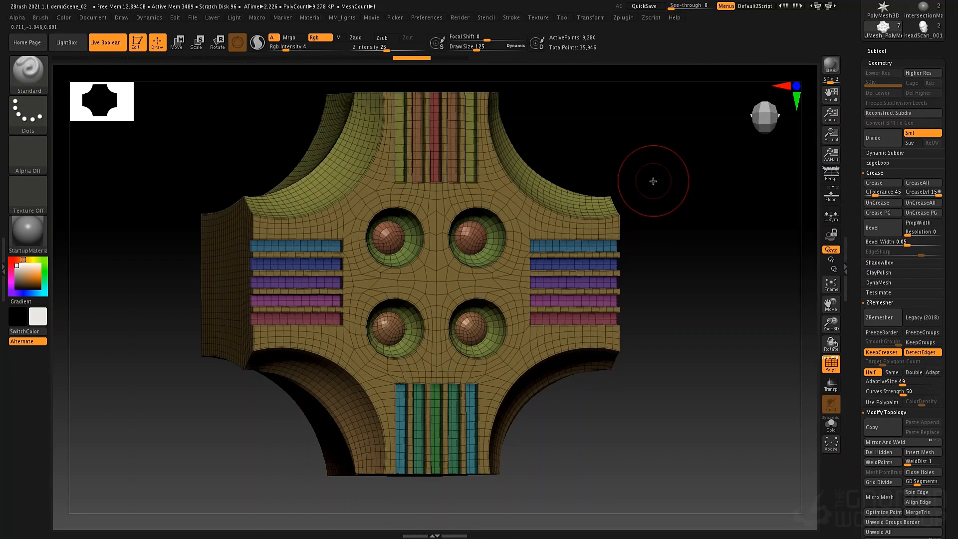